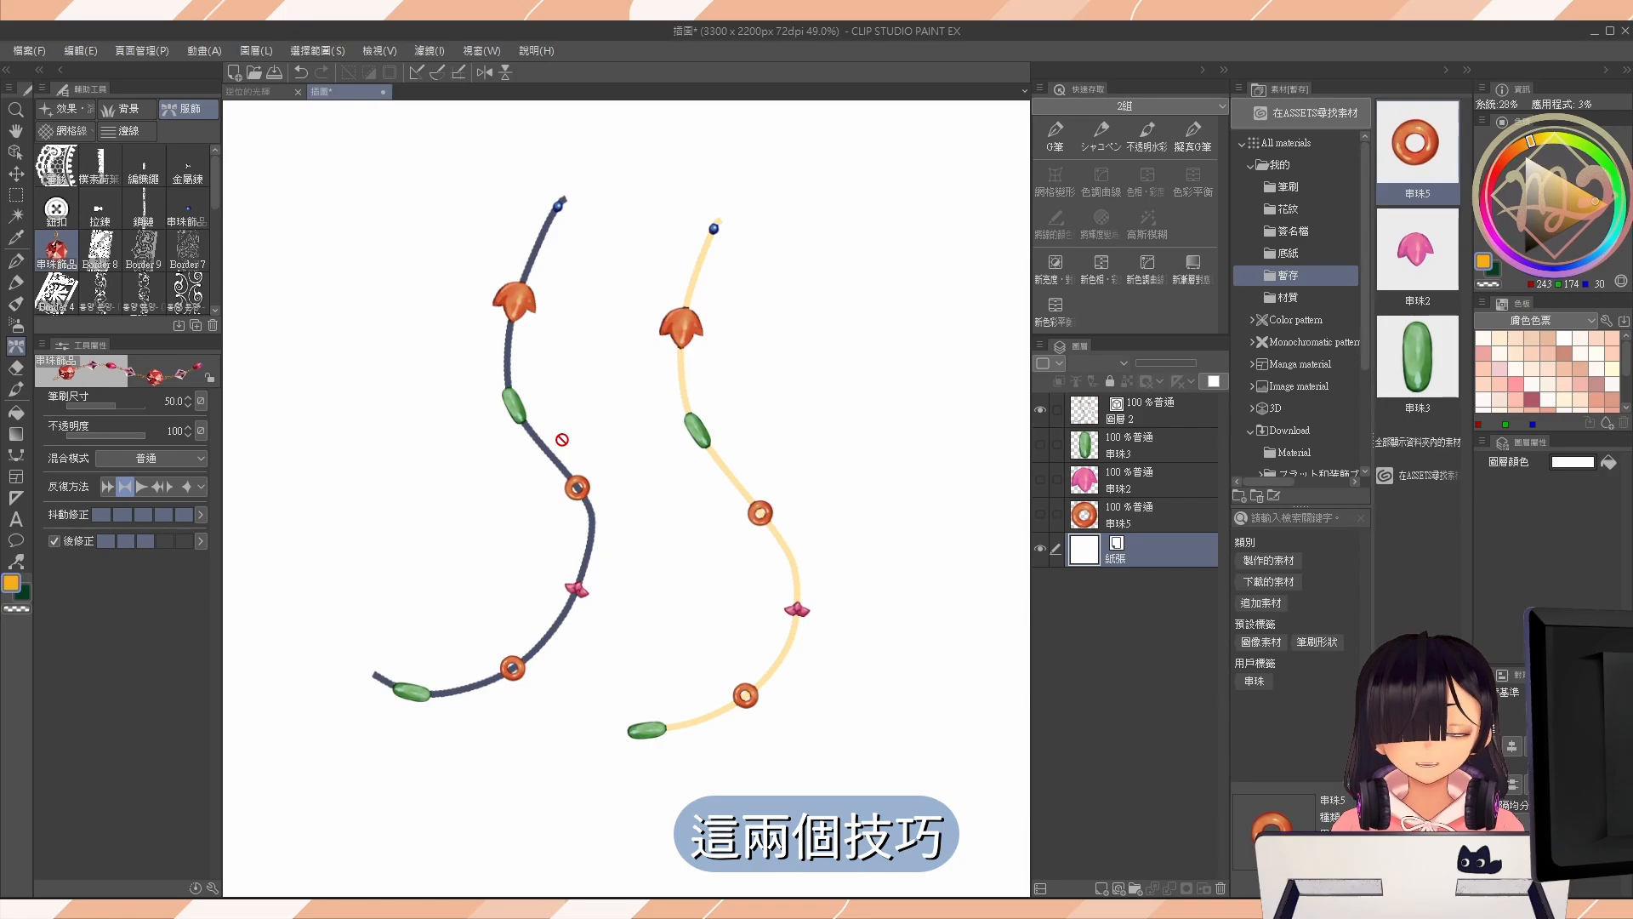
Hide the sample strokes on 圖層 2 and show the bead layers 串珠3, 串珠2 and 串珠5.
scroll(613, 459, down, 1)
click(1041, 410)
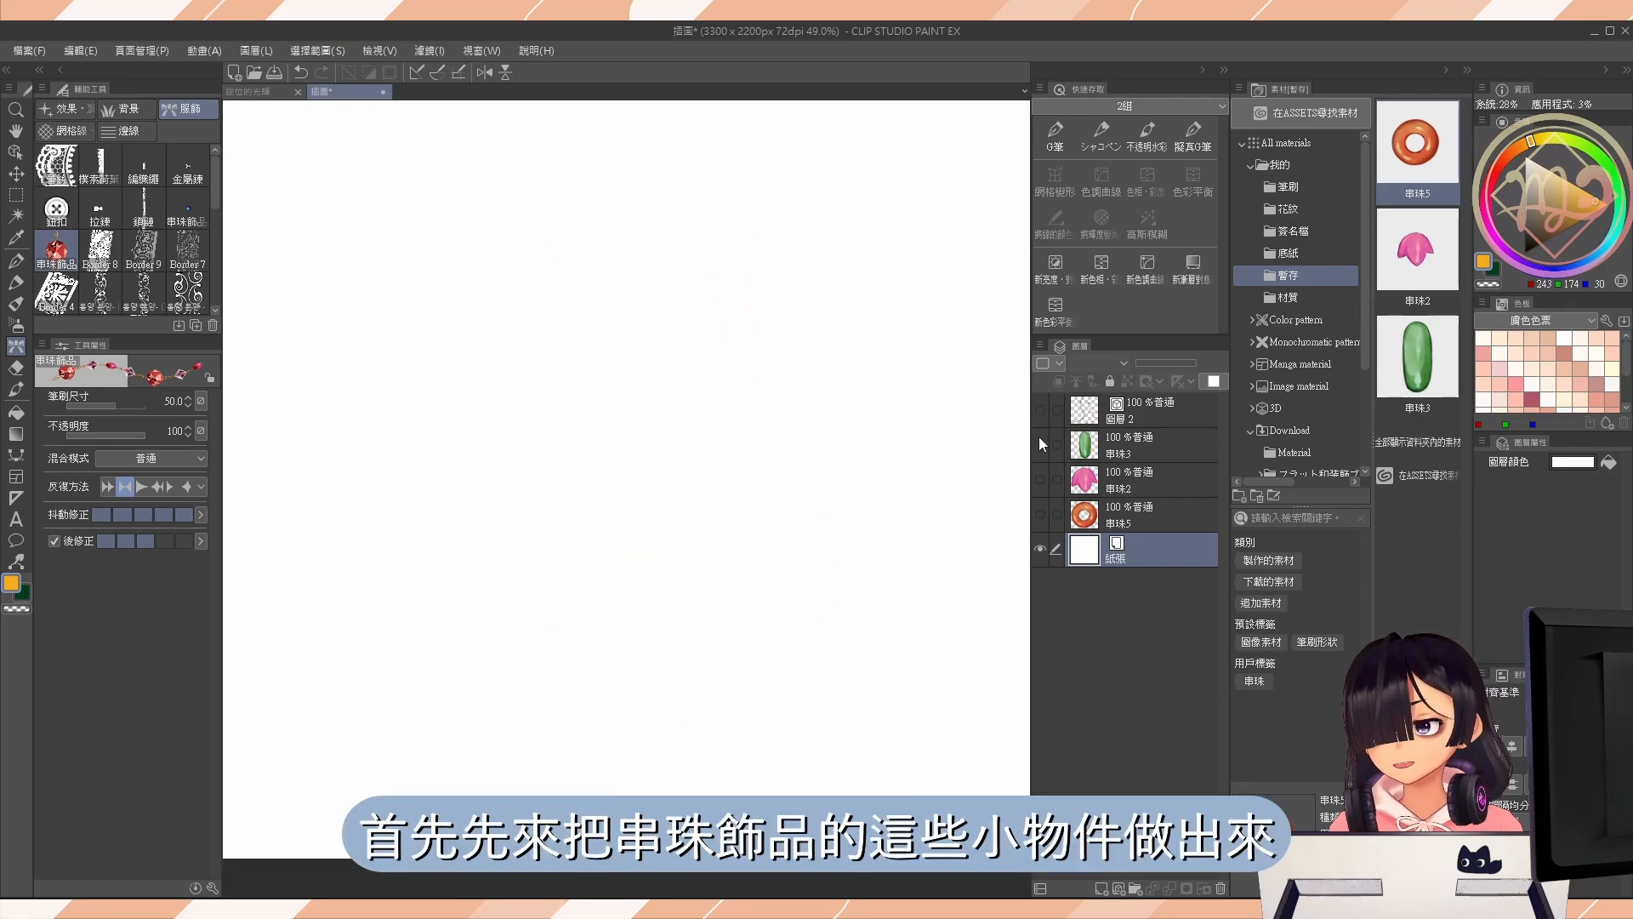
drag(1038, 448, 1043, 500)
scroll(557, 471, up, 5)
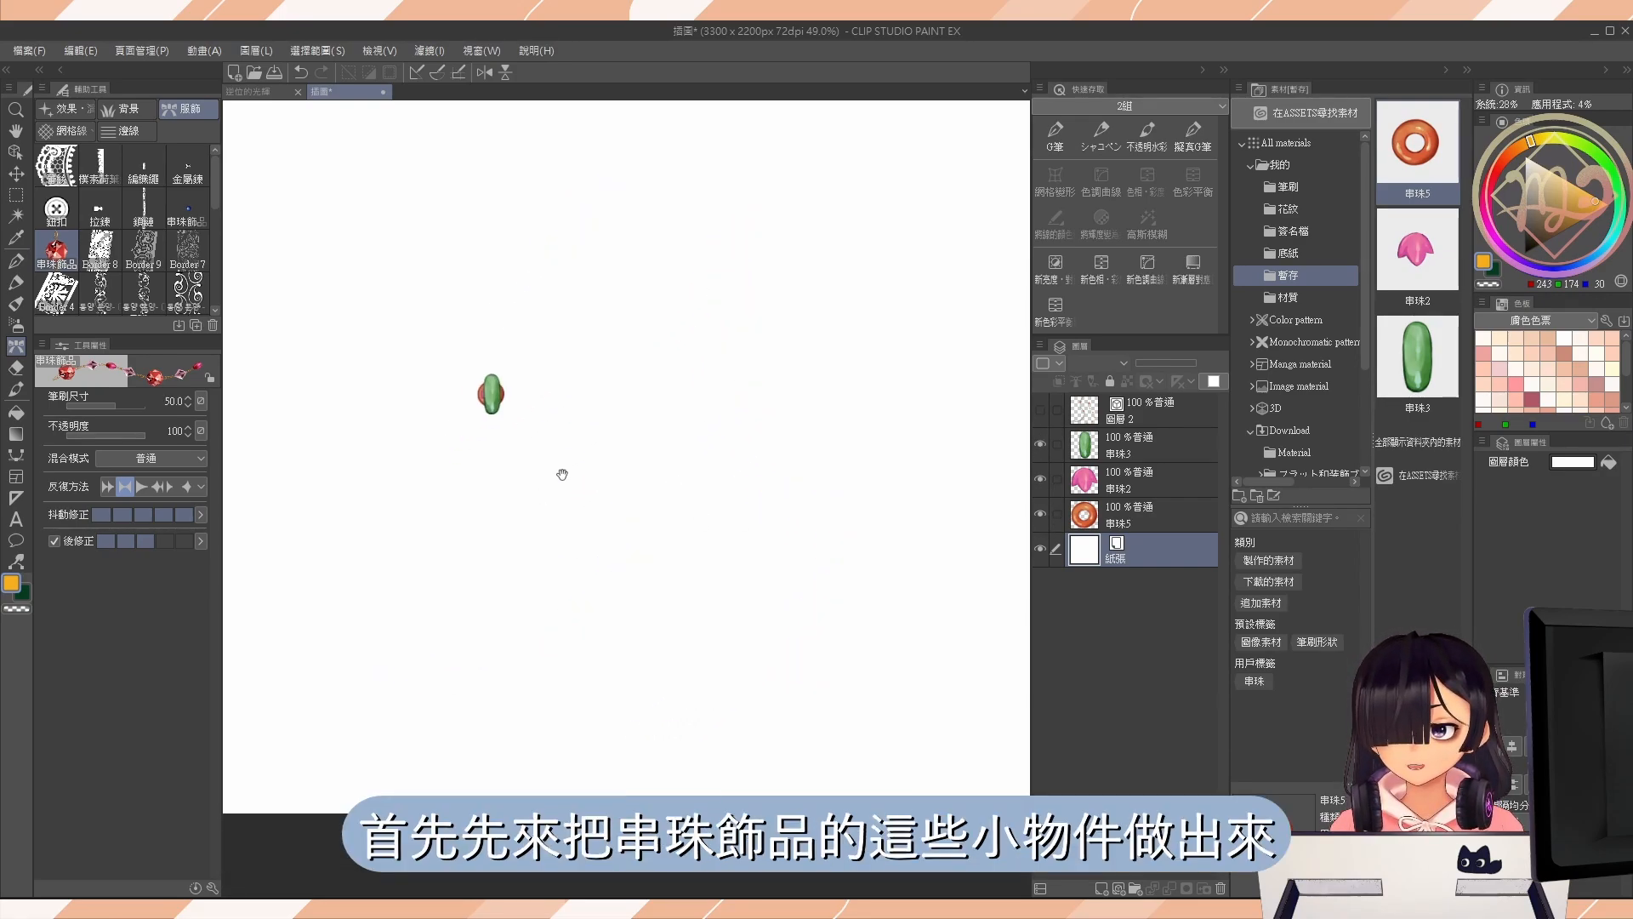
Spread the three beads apart vertically, select their layers together and align them all to a common centre.
drag(521, 374, 529, 480)
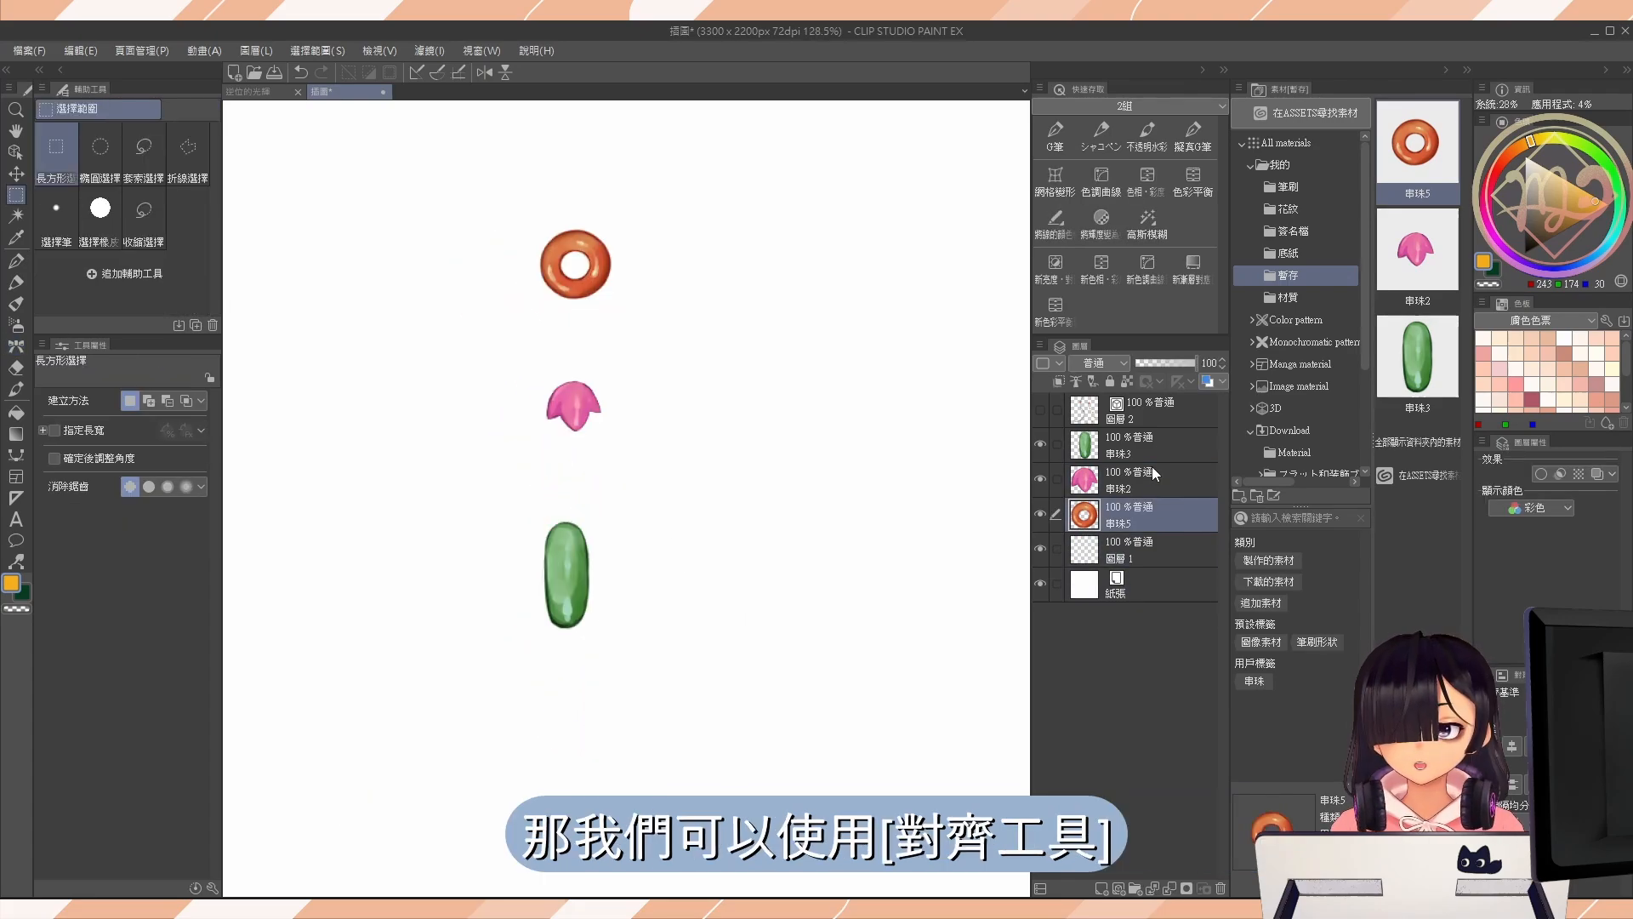
shift+click(1144, 444)
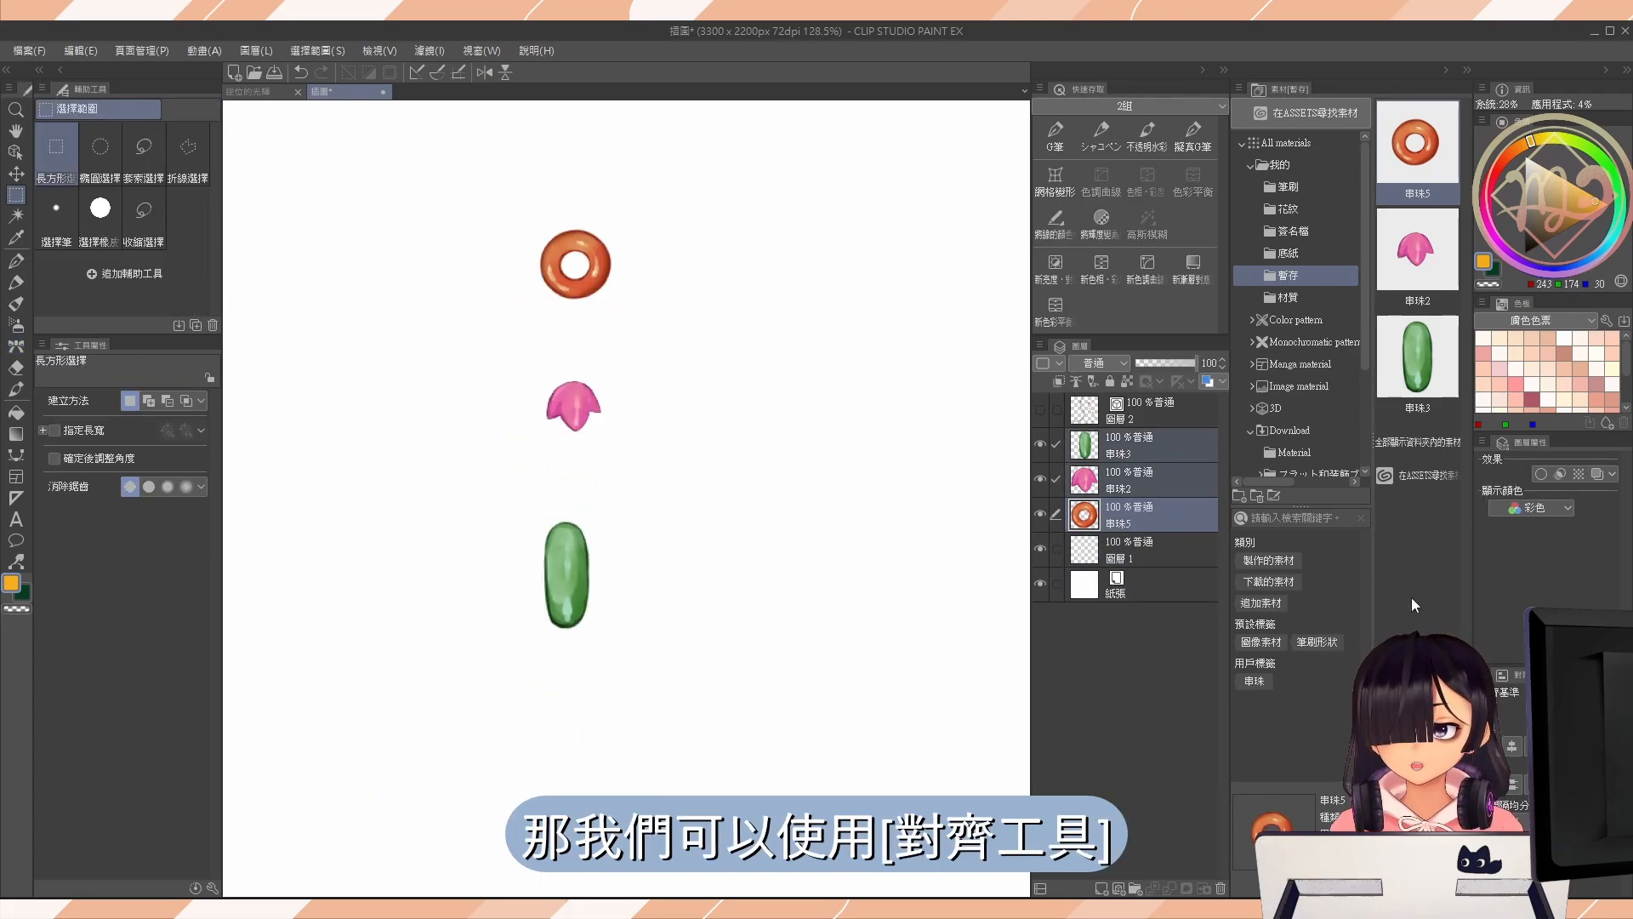
click(1513, 747)
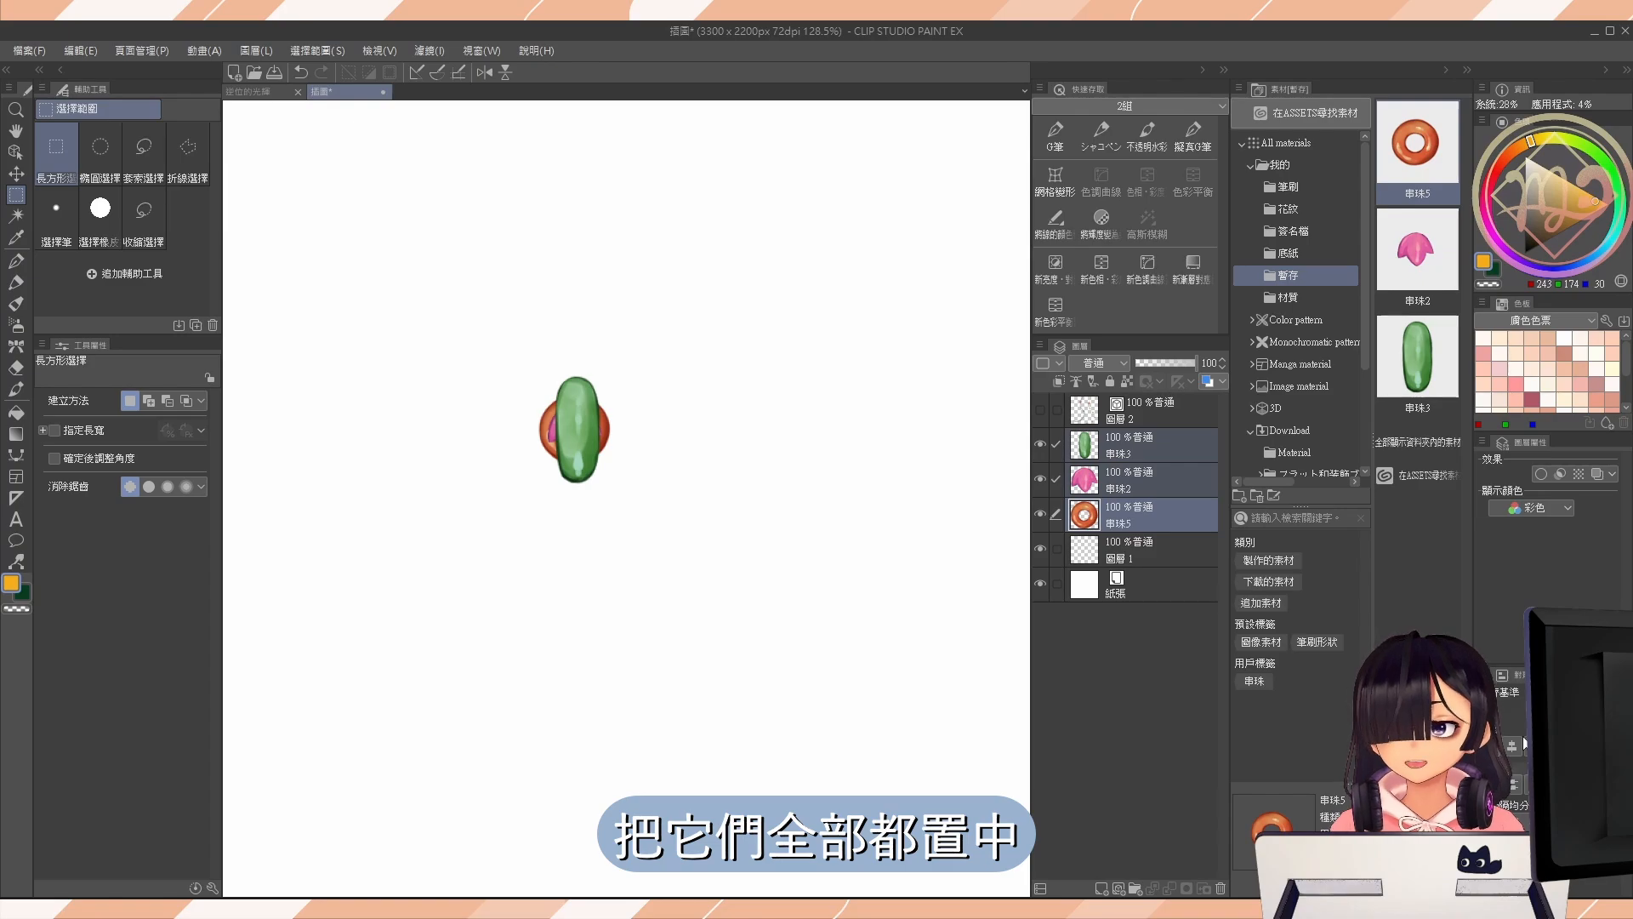
On 圖層 1 beneath the beads, fill a square area surrounding them with orange and clear the selection.
click(681, 414)
click(1157, 553)
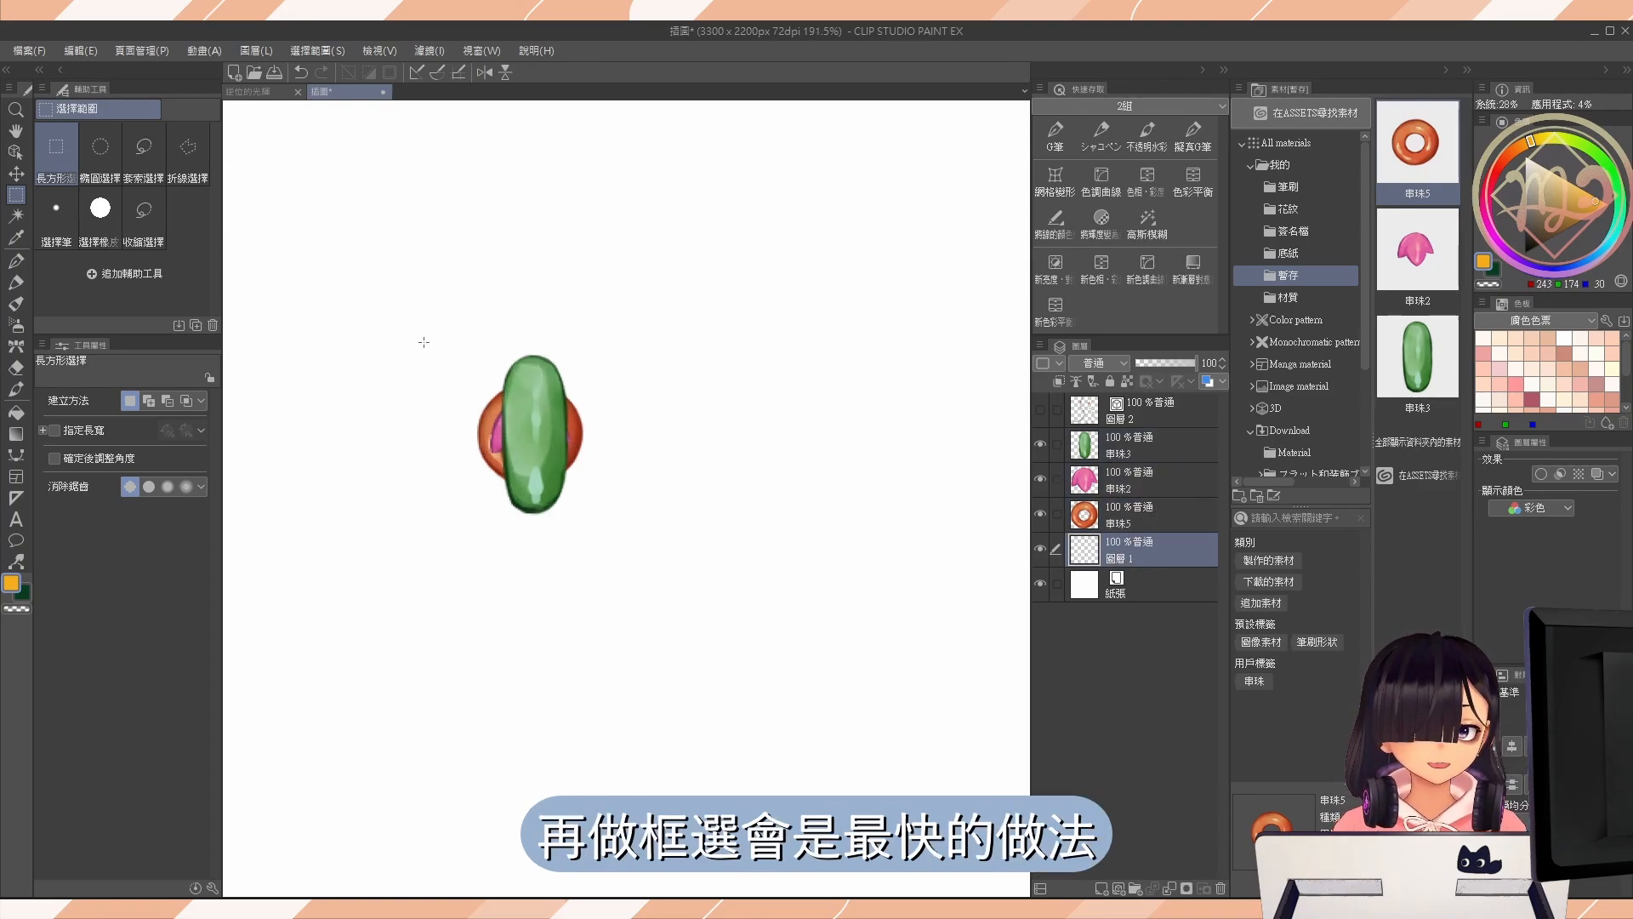
drag(409, 291, 668, 549)
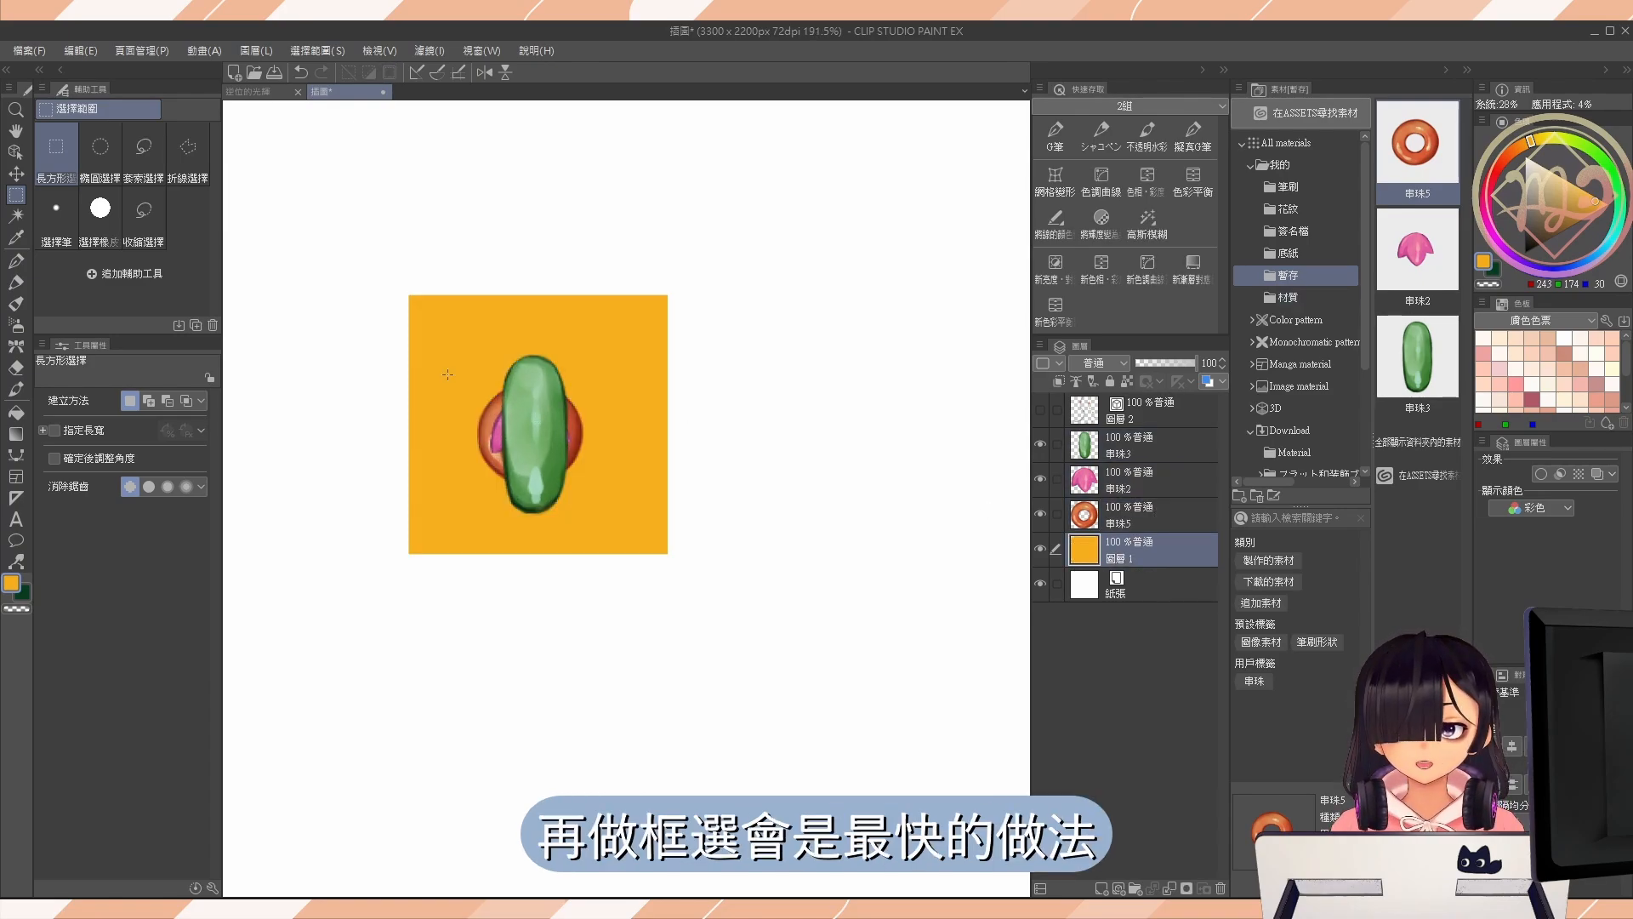
mouse_move(372, 250)
mouse_down()
mouse_move(604, 345)
mouse_move(743, 338)
mouse_up()
key(ctrl+d)
Scale the orange square to 75% and move it so its centre matches the centre of the beads.
key(ctrl+t)
drag(668, 296, 636, 328)
drag(602, 413, 579, 448)
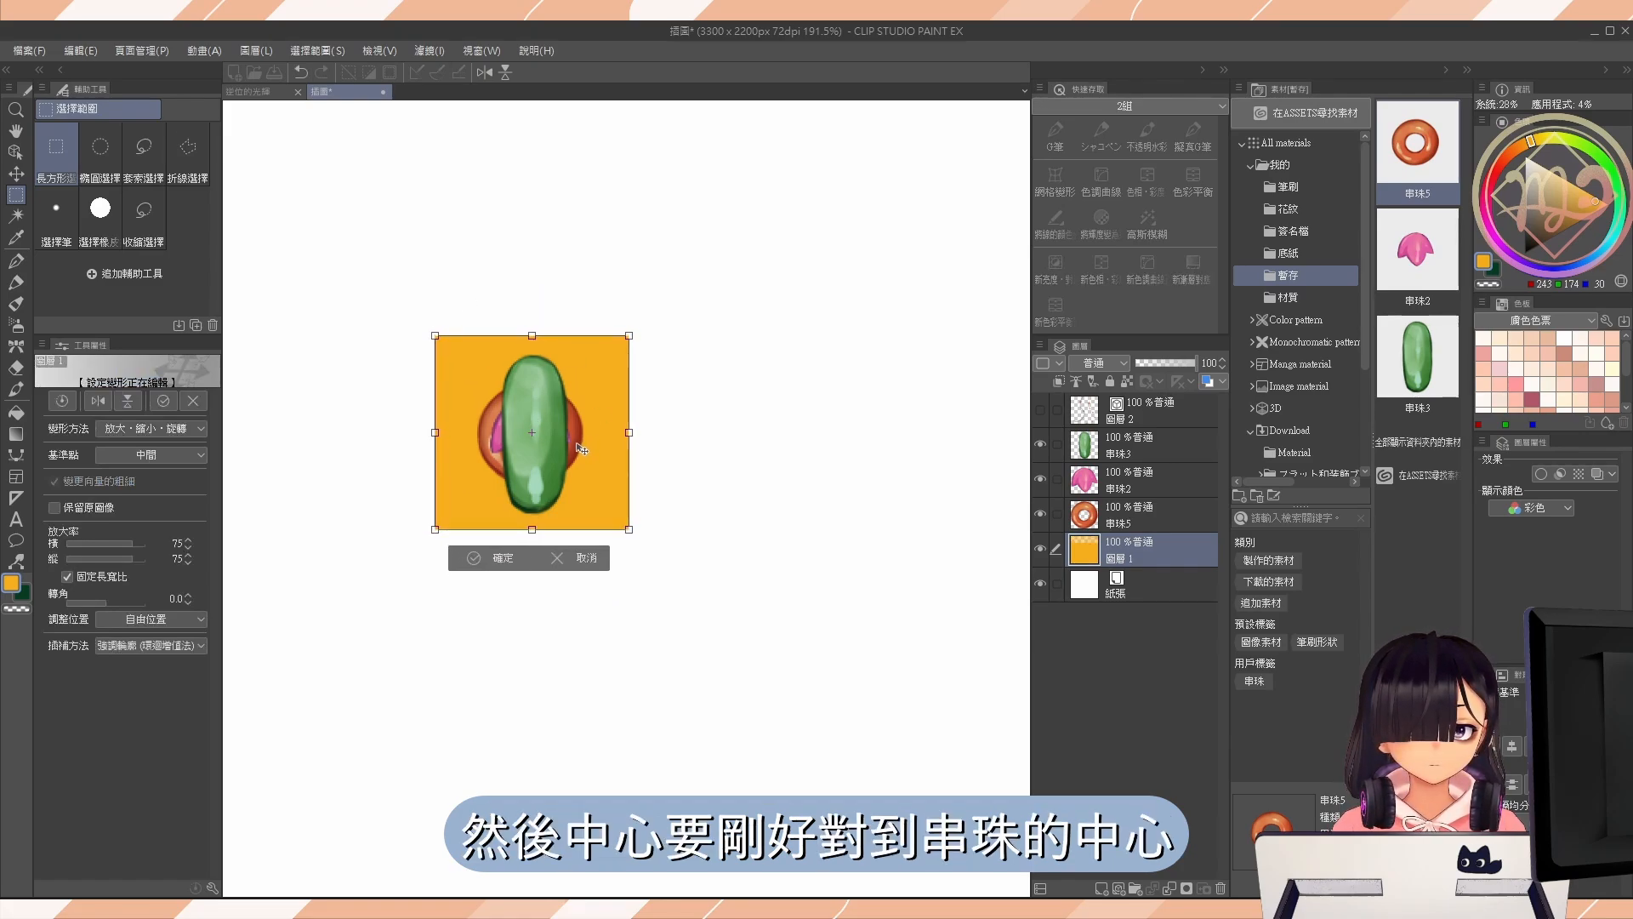
click(509, 550)
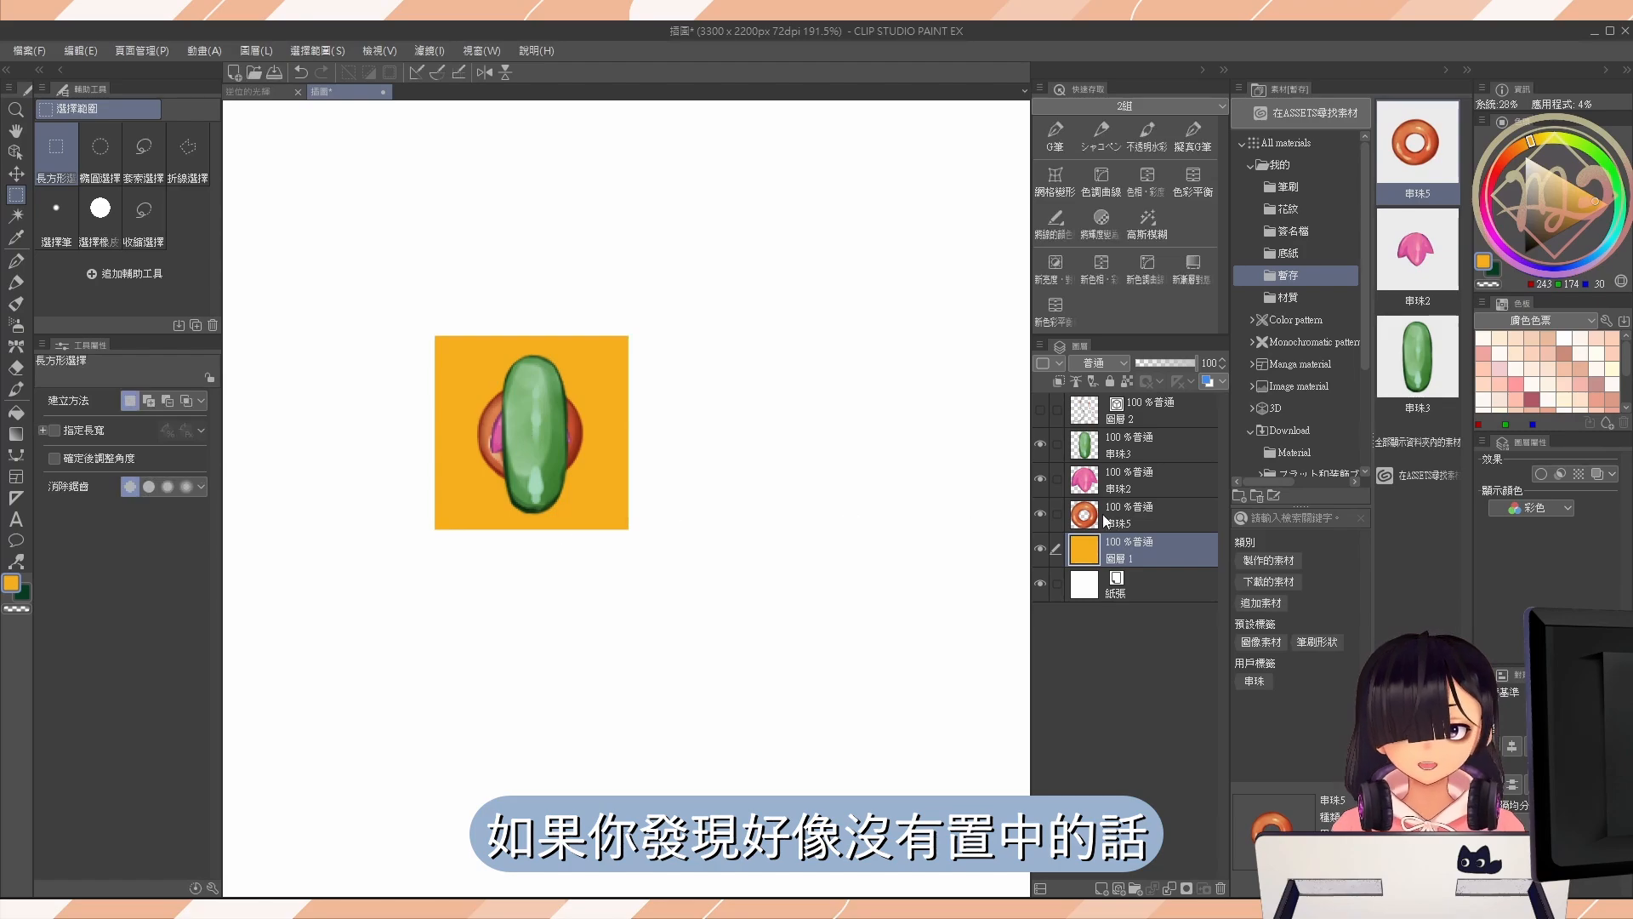
Isolate the pink petal bead 串珠2 over the orange square by hiding the ring and green bead layers.
click(1040, 513)
click(1115, 447)
click(1111, 483)
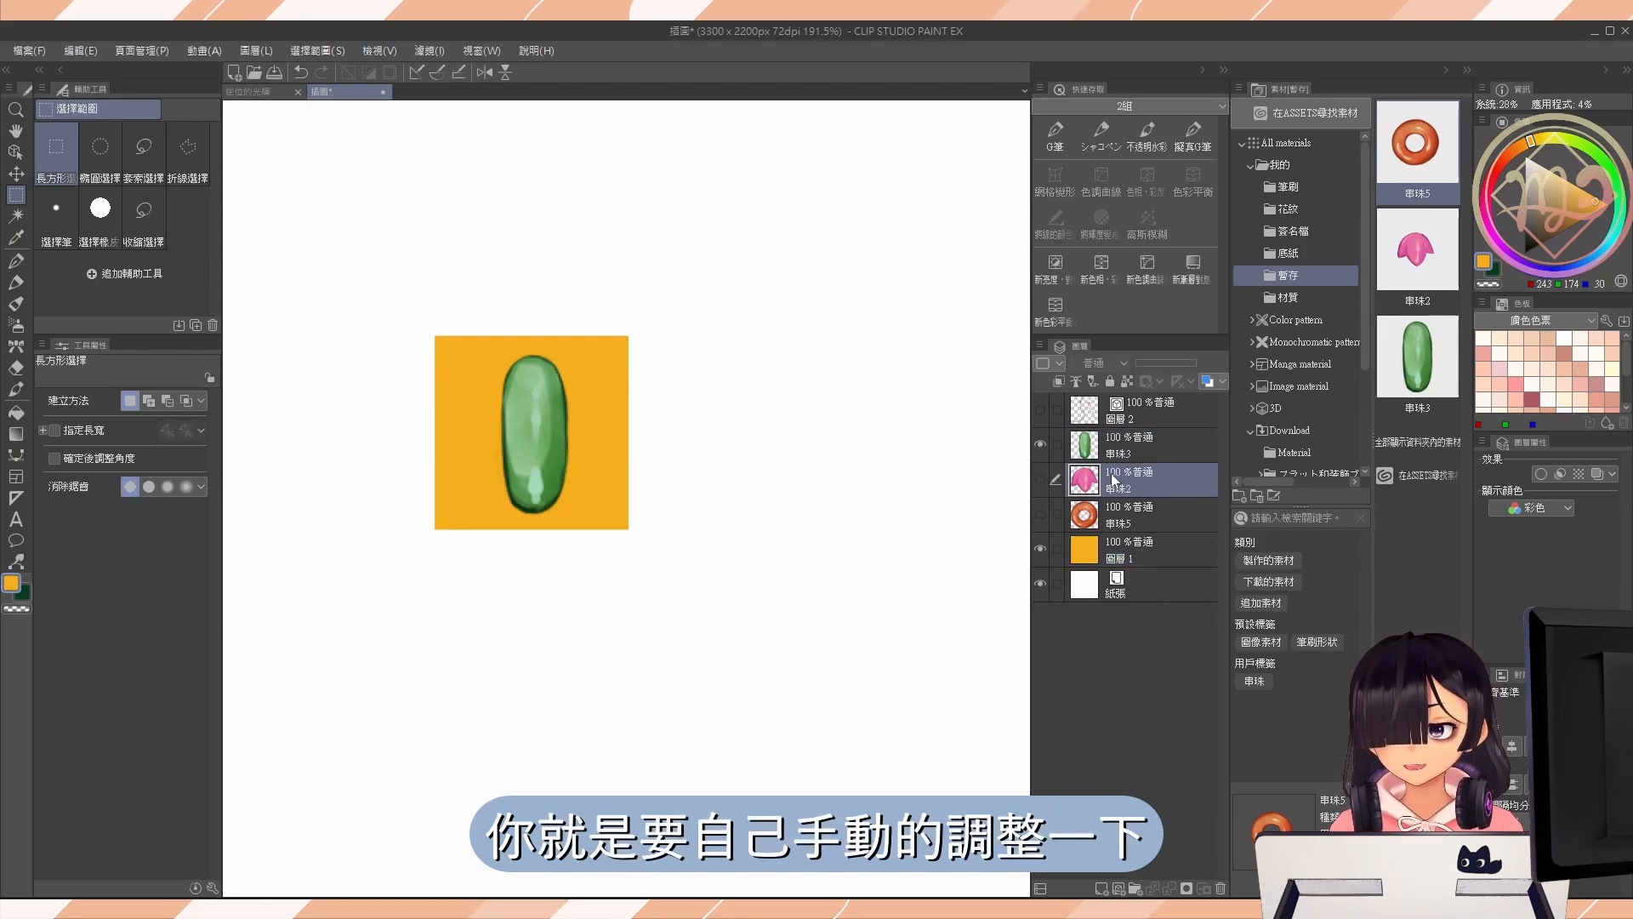
click(1040, 445)
click(1040, 479)
Try moving the pink petal bead off centre toward the square's right edge beside the green bead, and undo it.
key(ctrl+t)
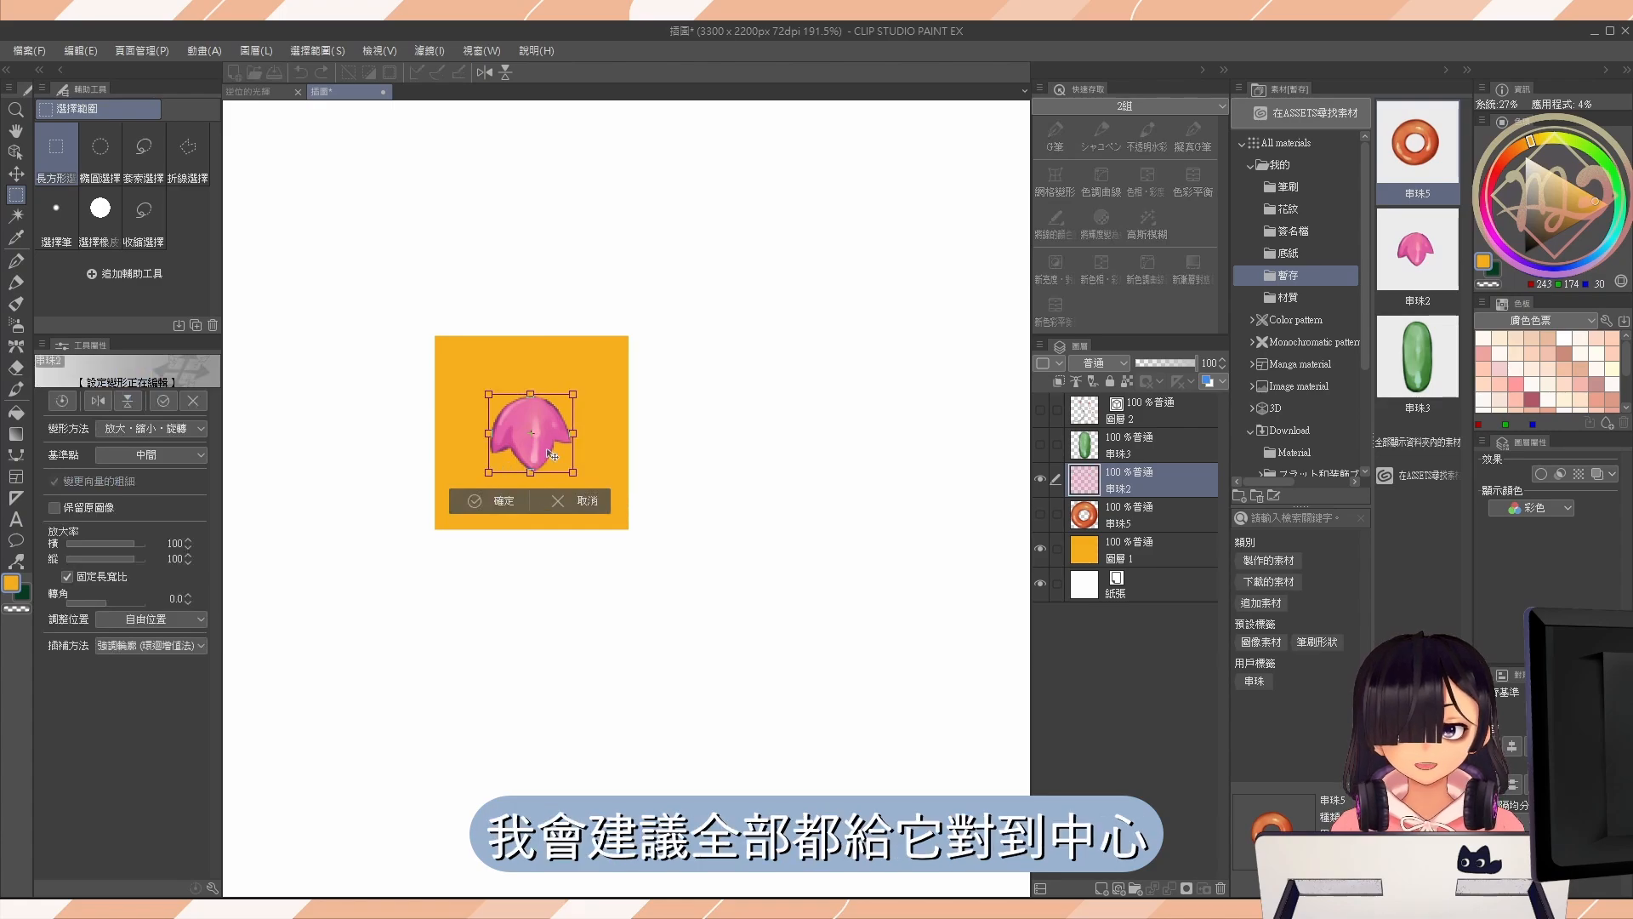
drag(552, 458, 592, 455)
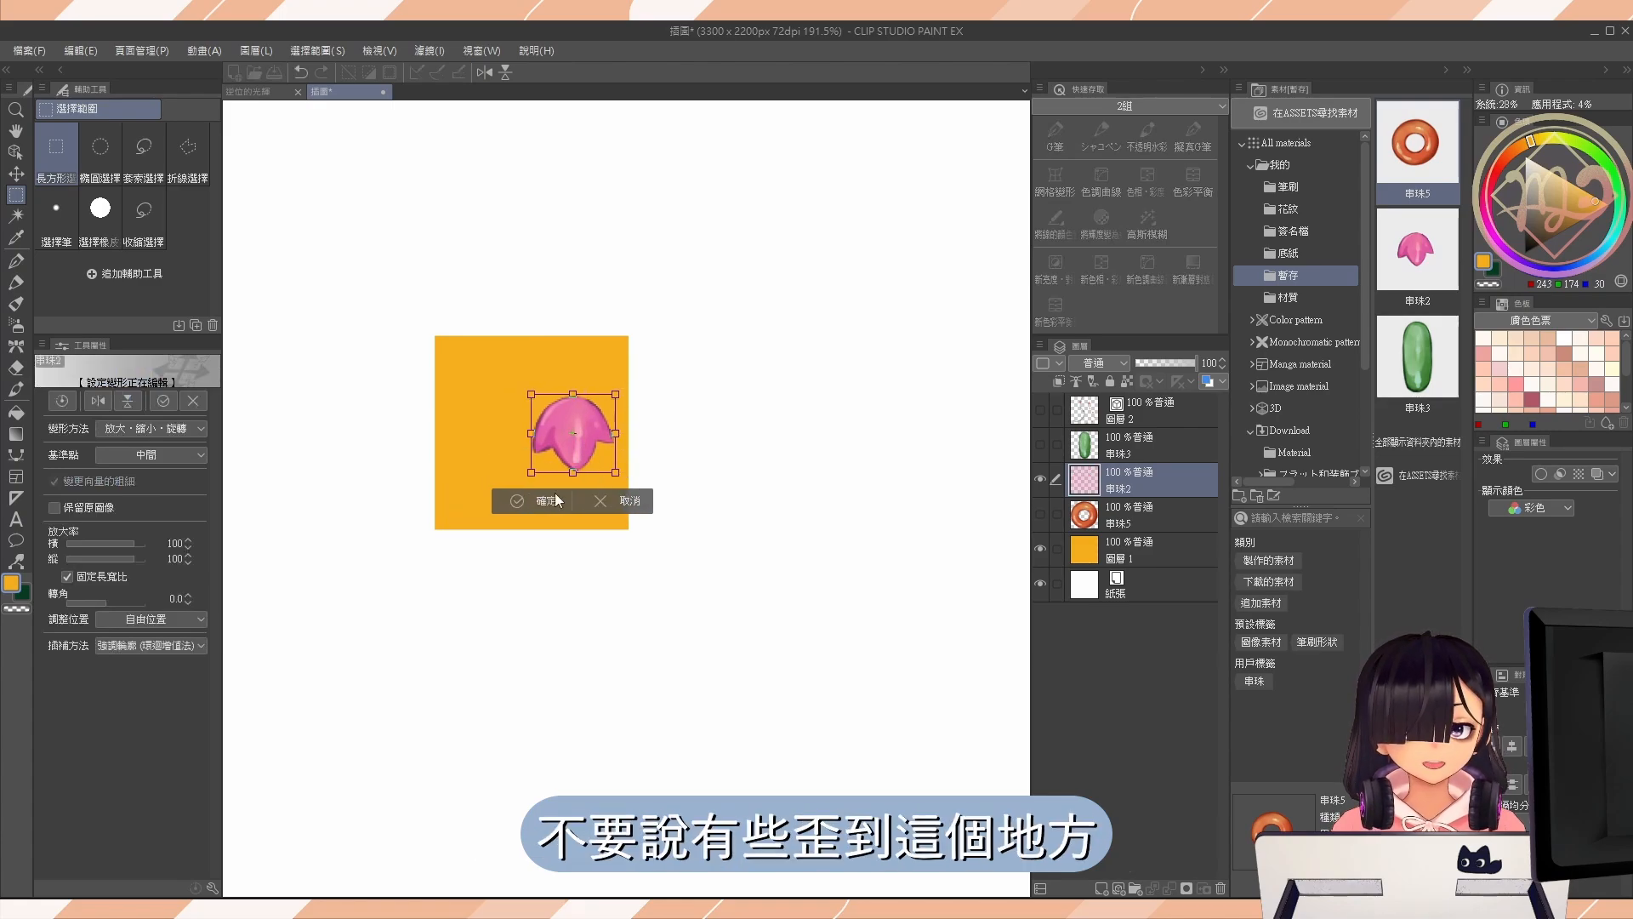
click(557, 500)
click(1039, 444)
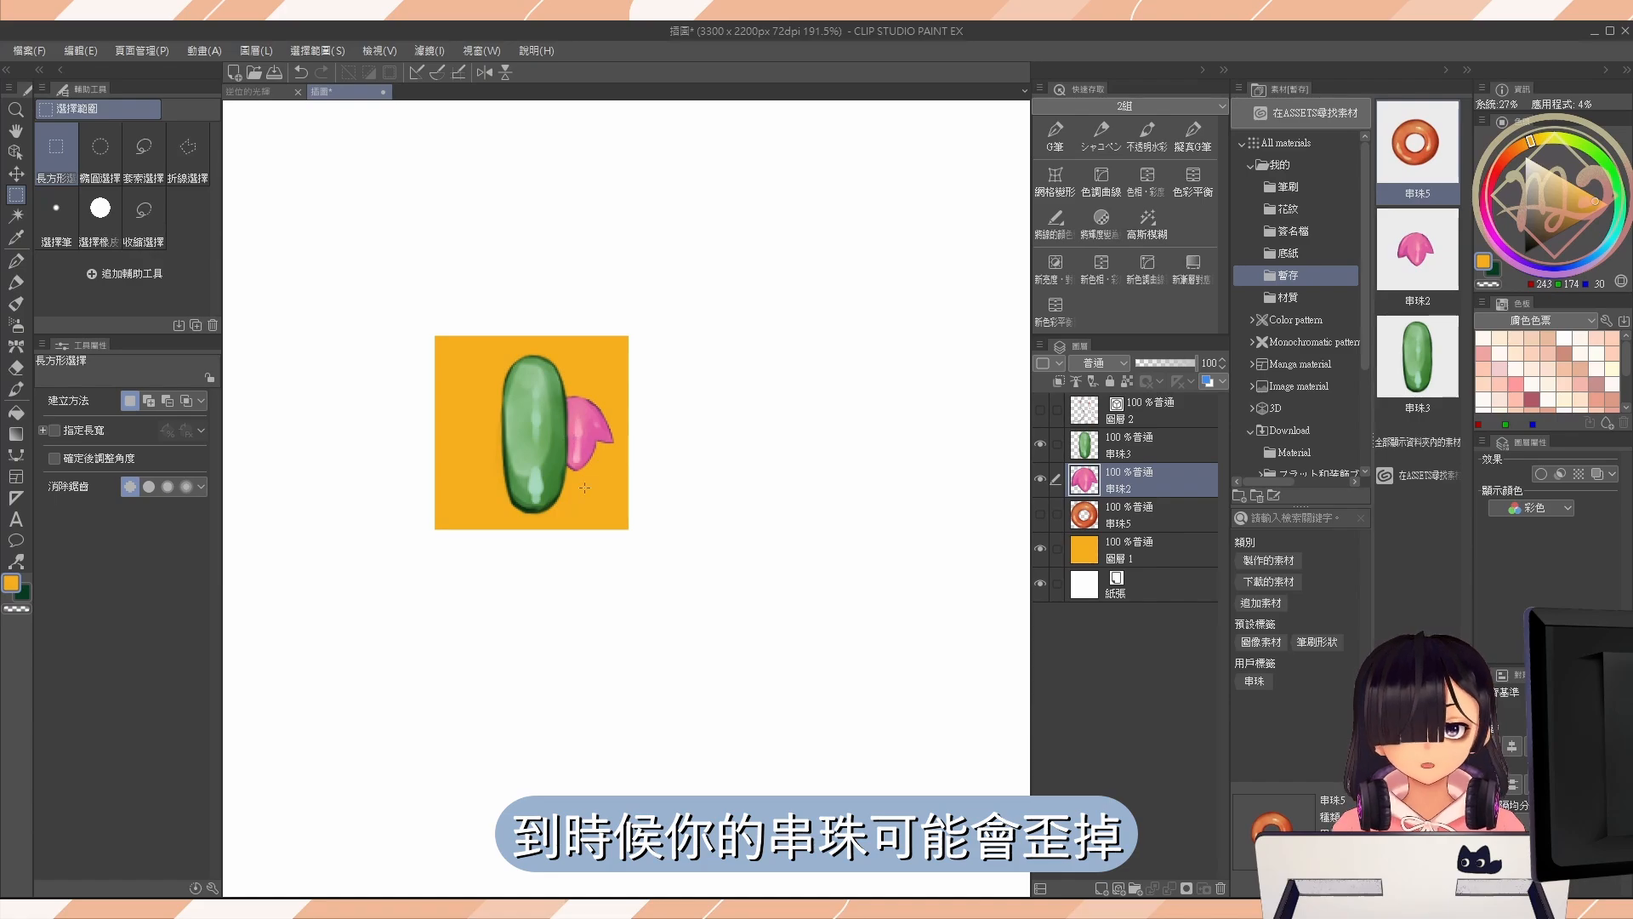
key(ctrl+z)
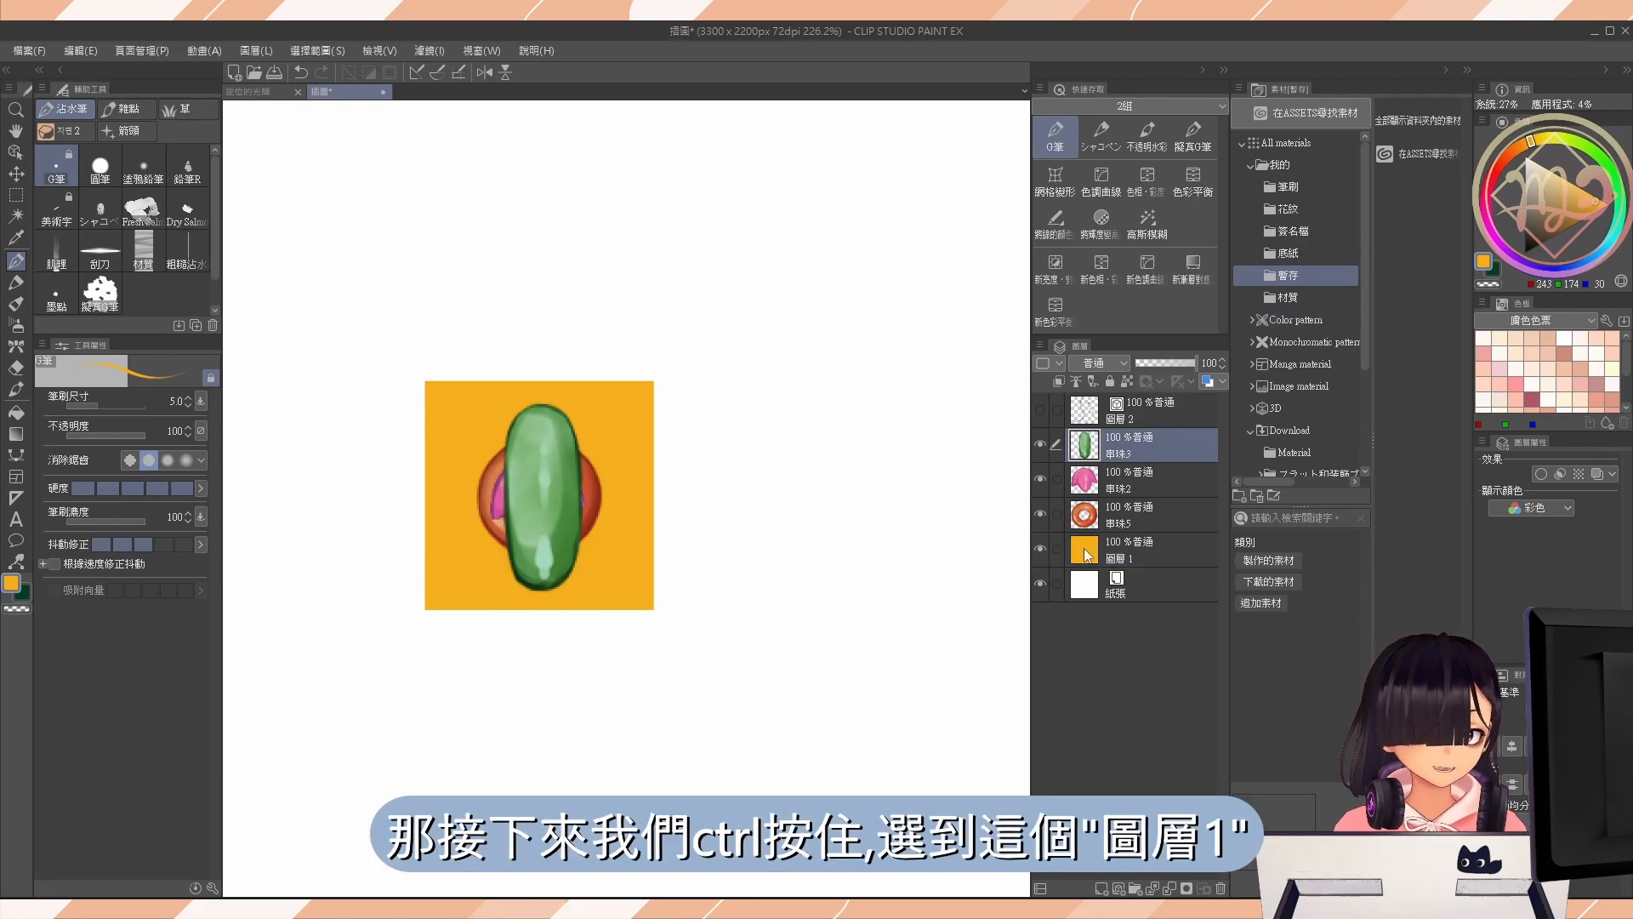
Load the outline of 圖層 1 as a selection and register 串珠3, 串珠2 and 串珠5 as materials in the 暫存 folder.
ctrl+click(1092, 561)
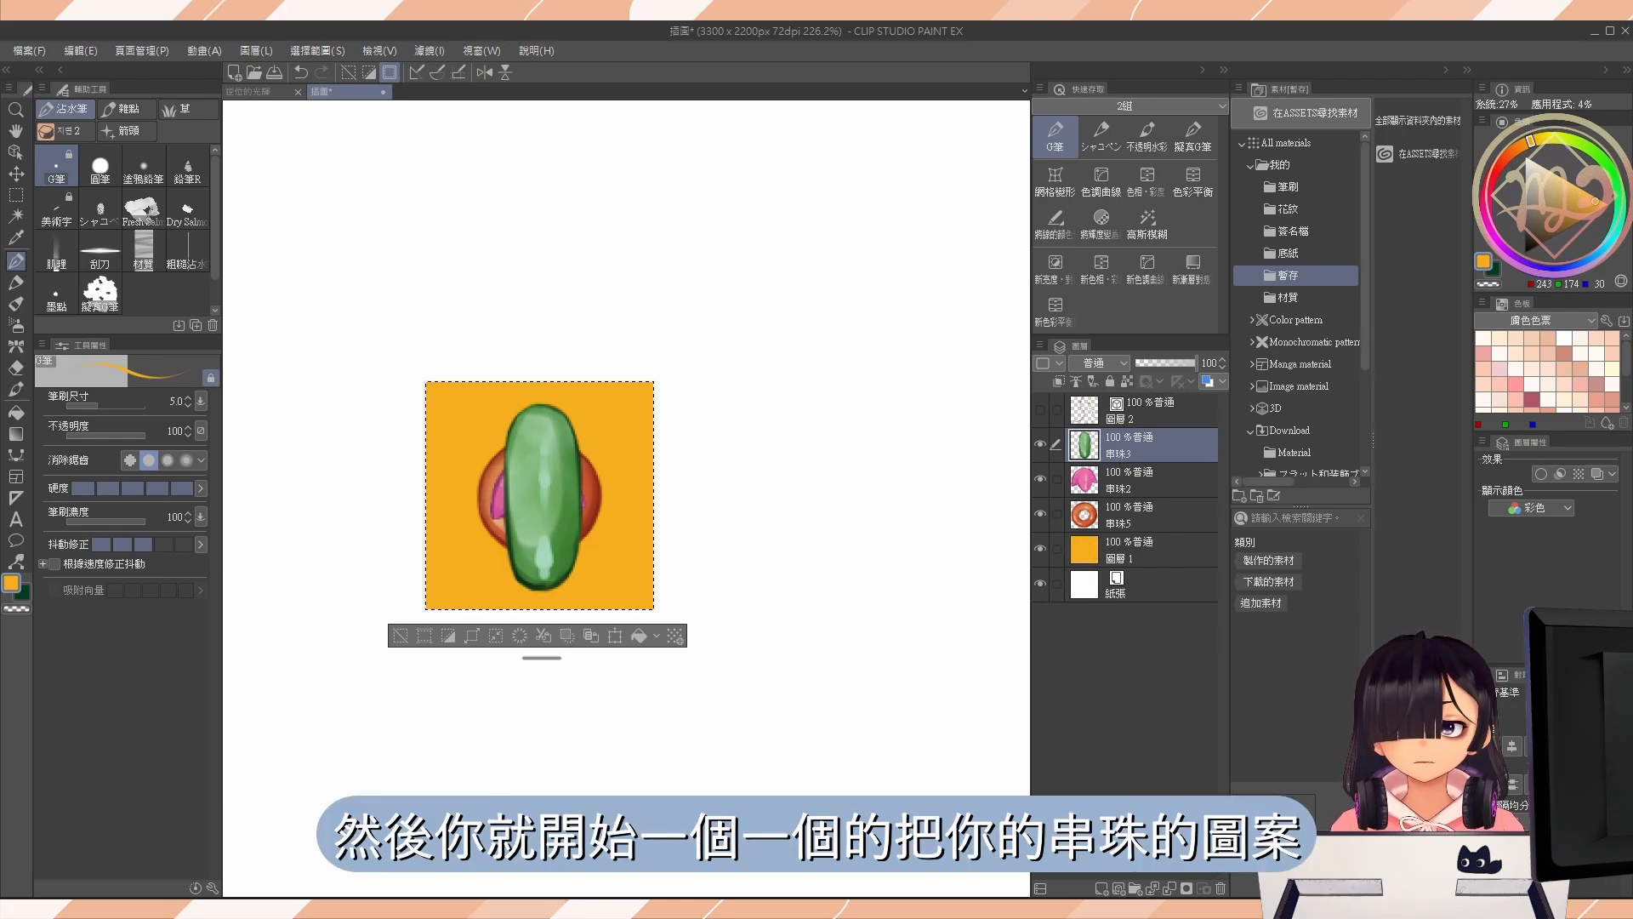
drag(1108, 457, 1276, 365)
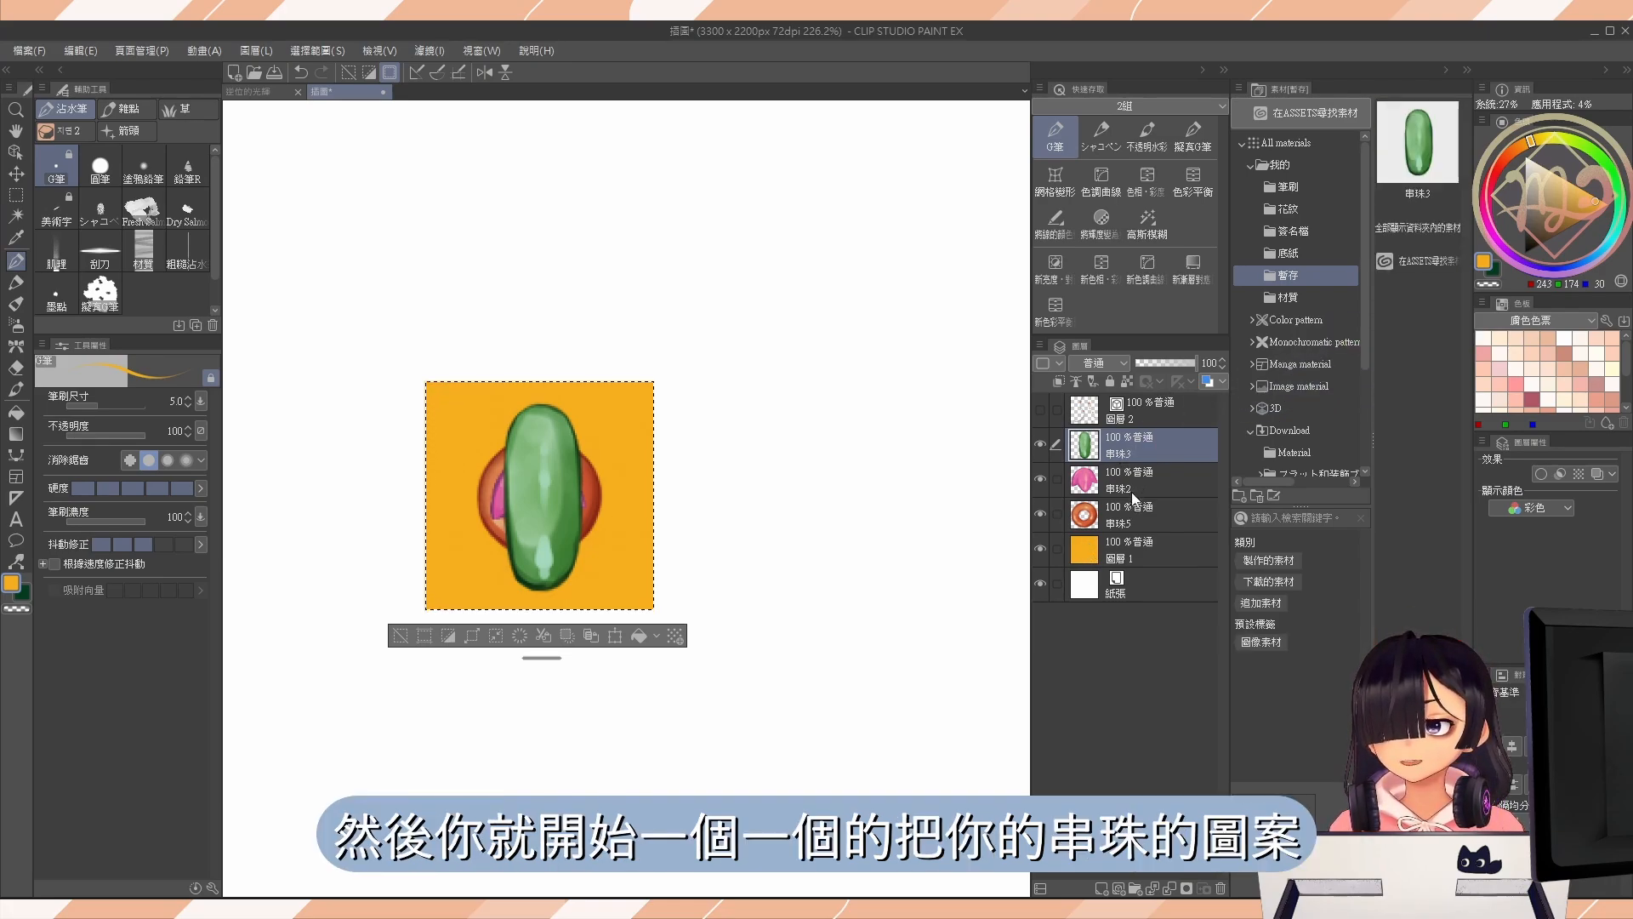
drag(1221, 464, 1331, 374)
drag(1135, 522, 1416, 358)
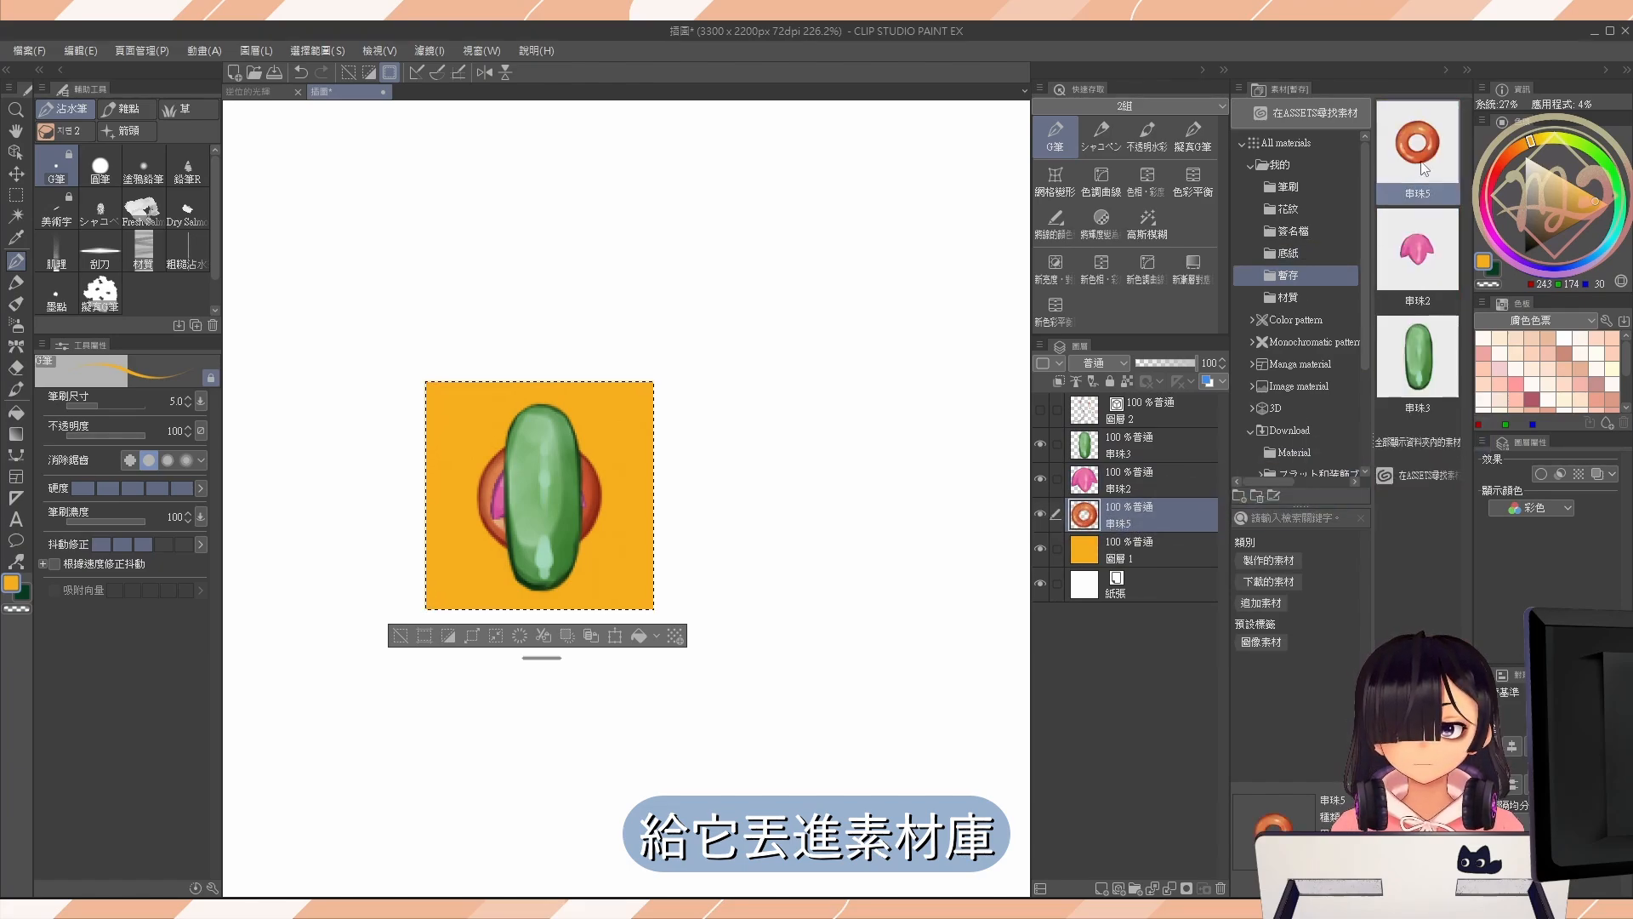
Set the 串珠5 material to be used as a brush tip shape and add the search tag 串珠.
double_click(1426, 170)
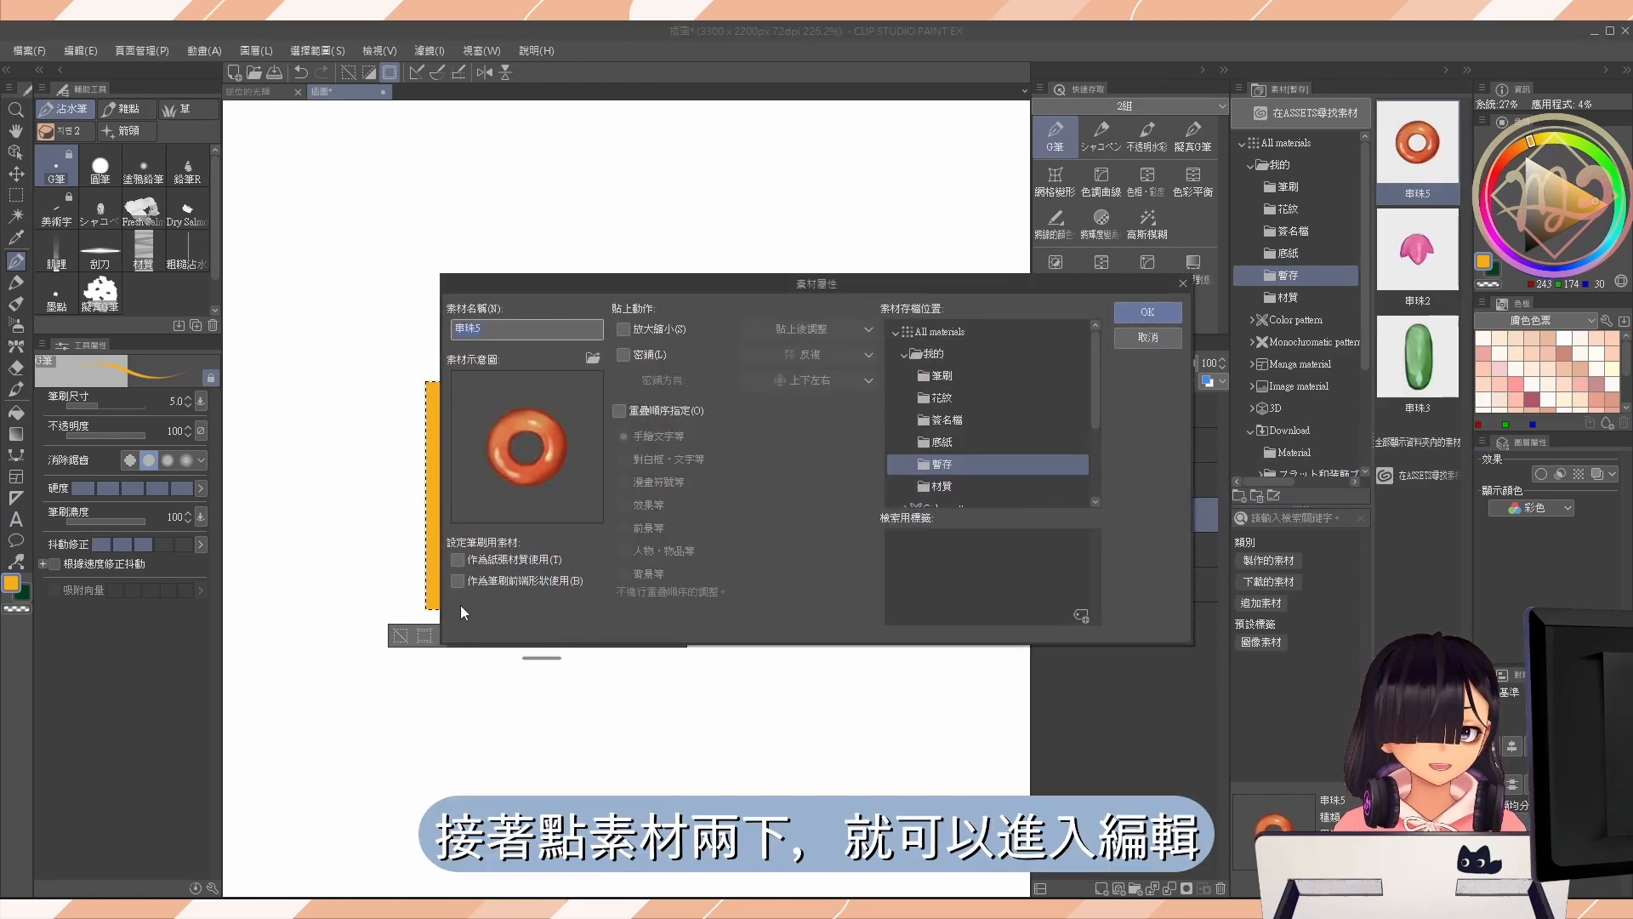
click(465, 582)
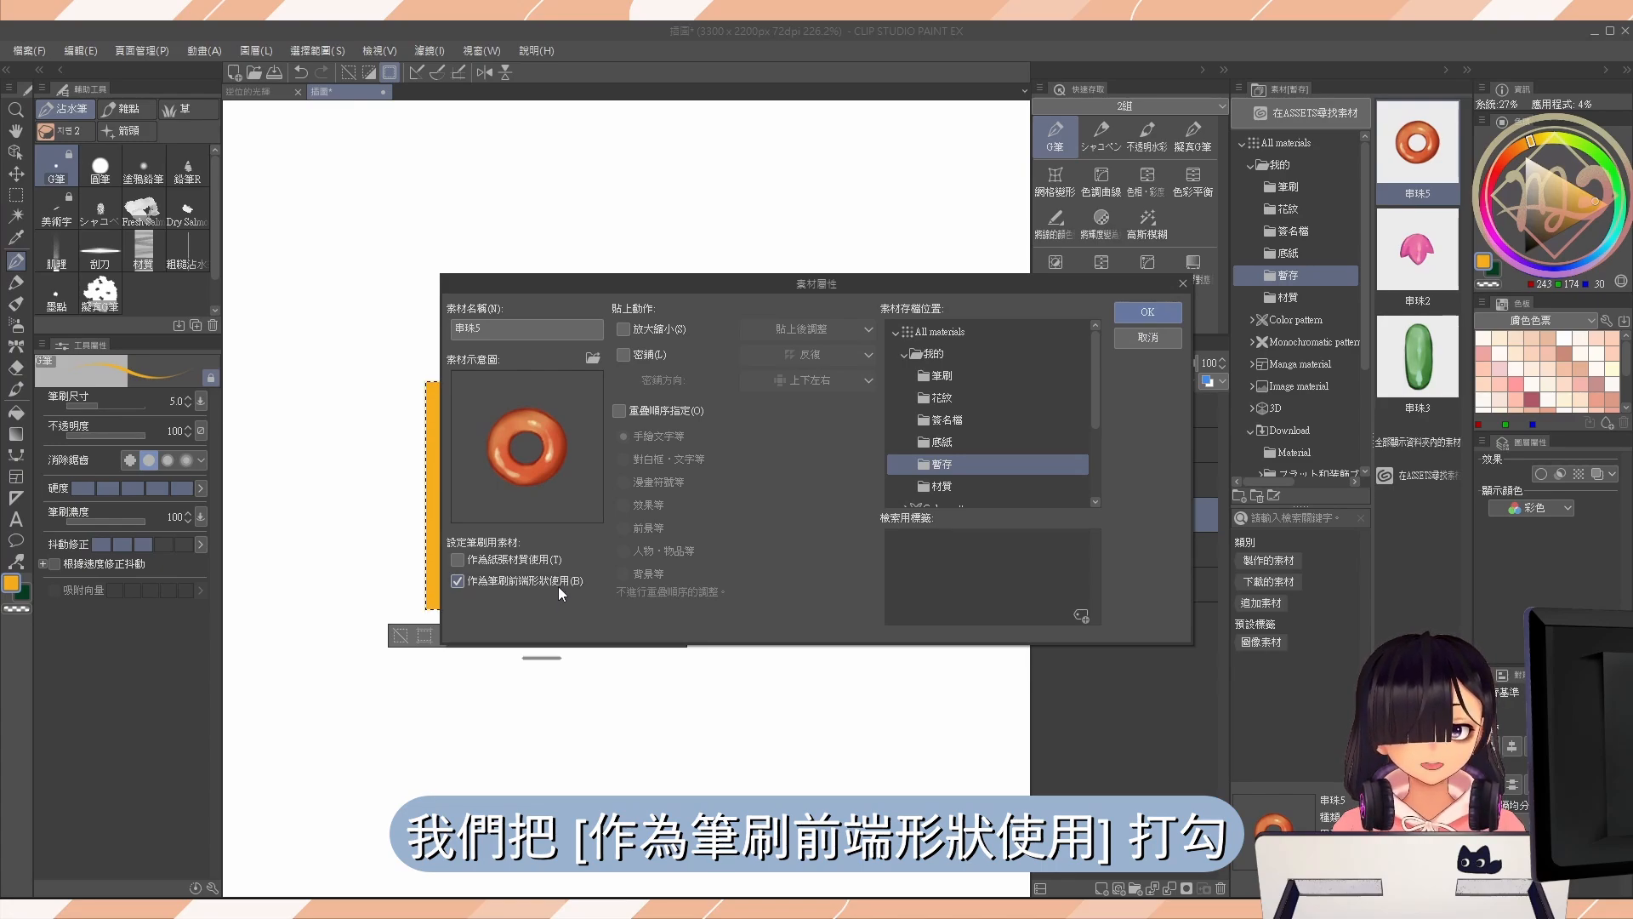
click(1082, 616)
text(ㄕㄜ)
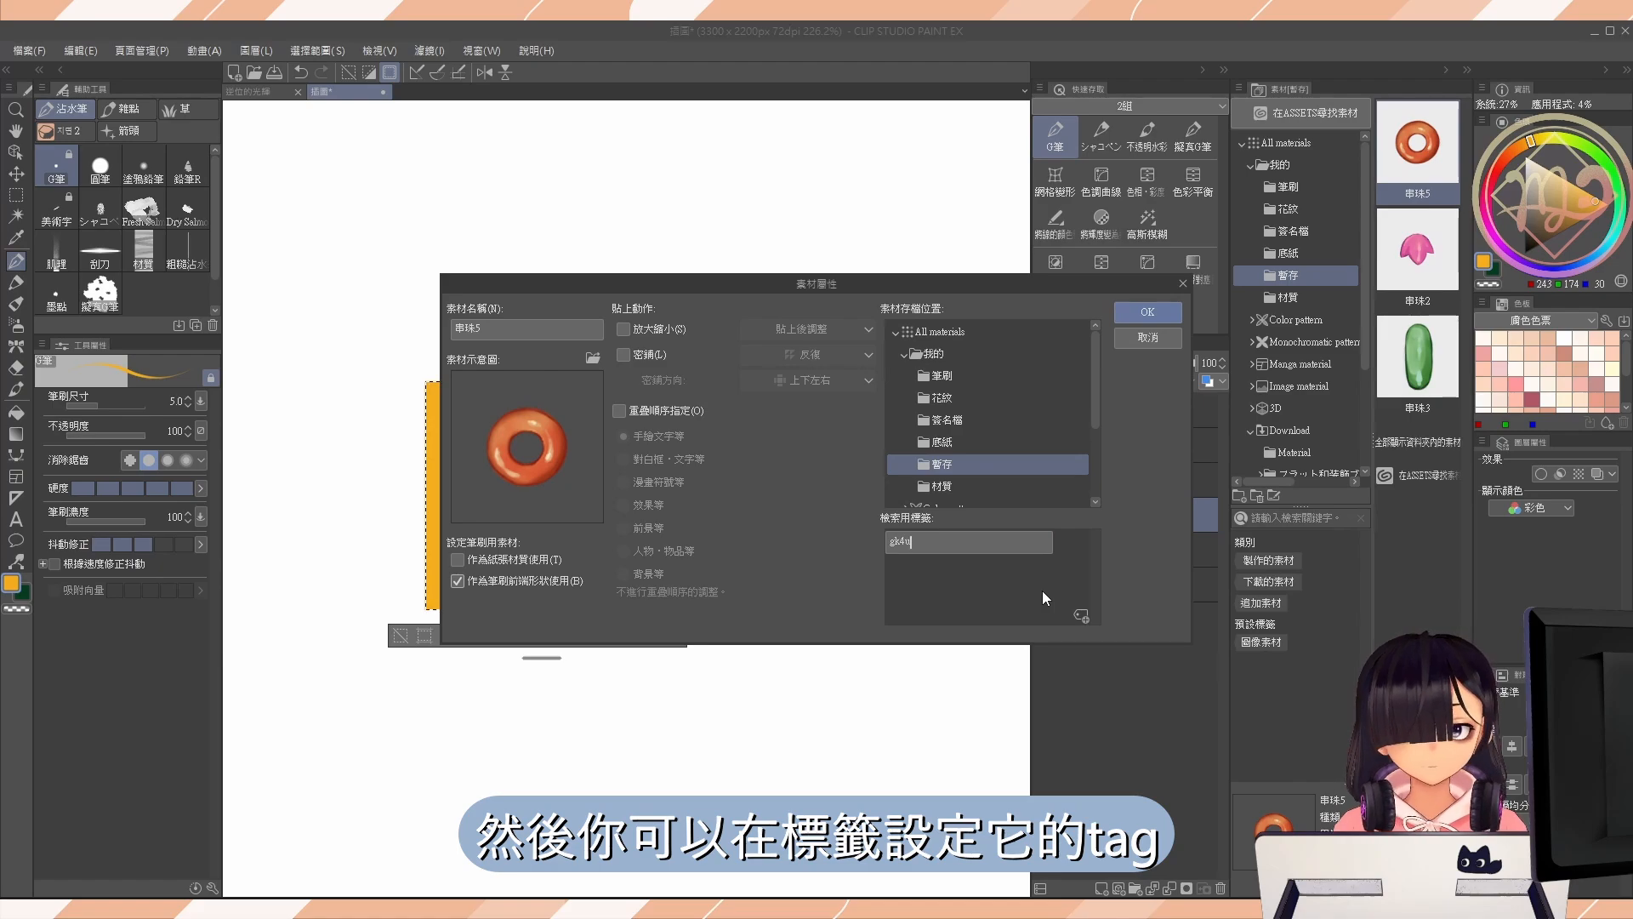
key(BackSpace)
key(BackSpace)
text(ㄔㄨㄢ)
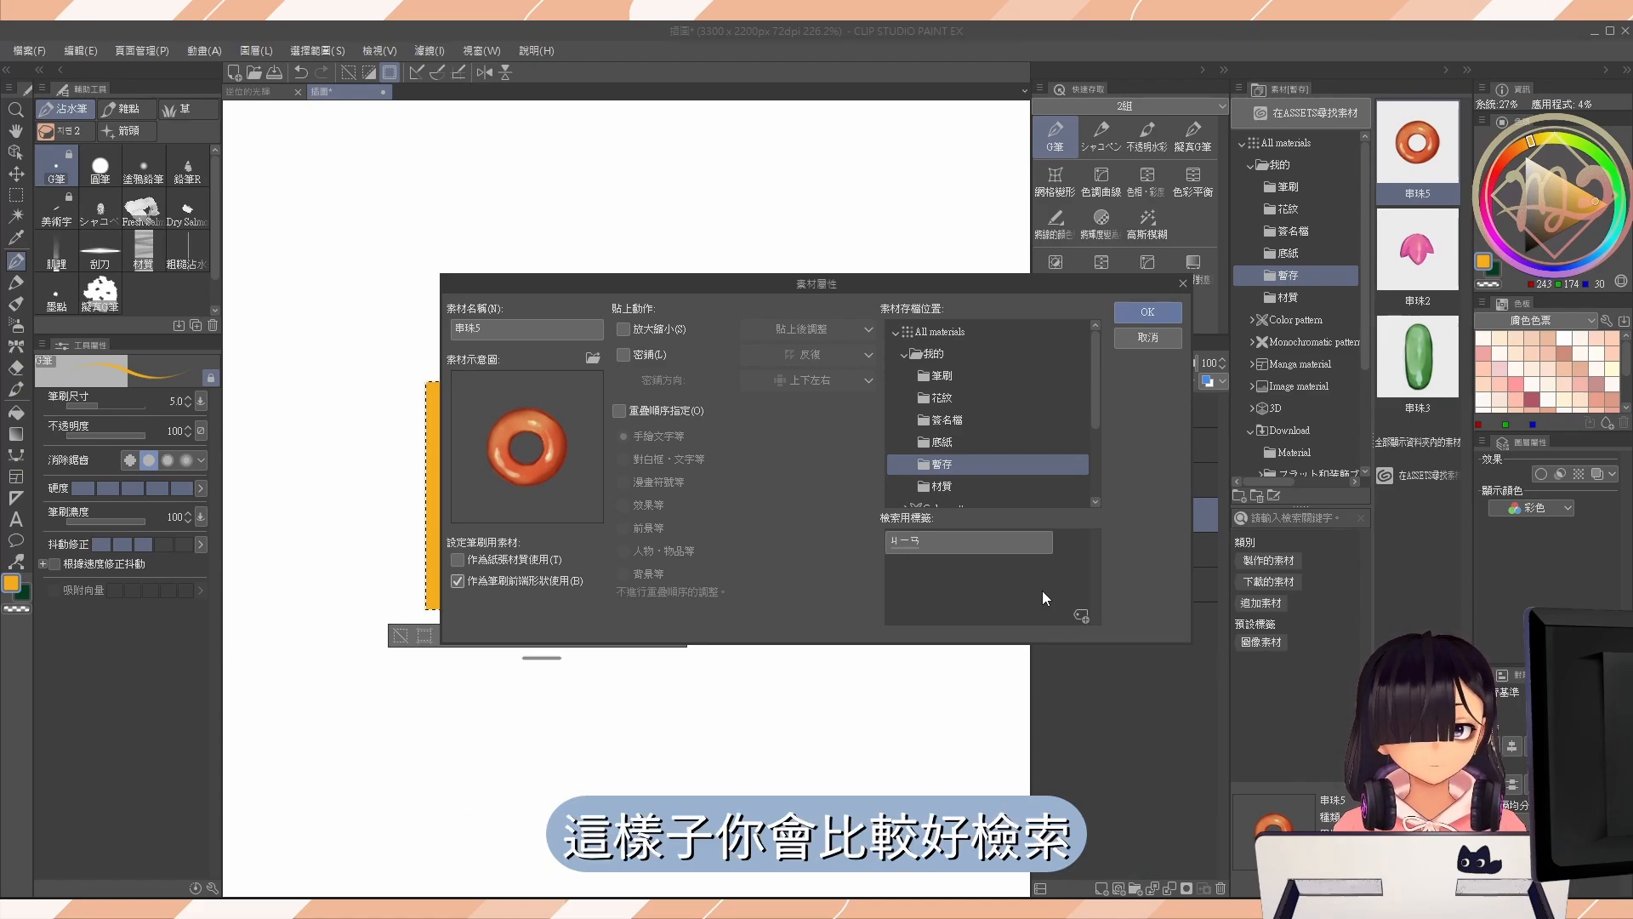
key(BackSpace)
key(BackSpace)
key(BackSpace)
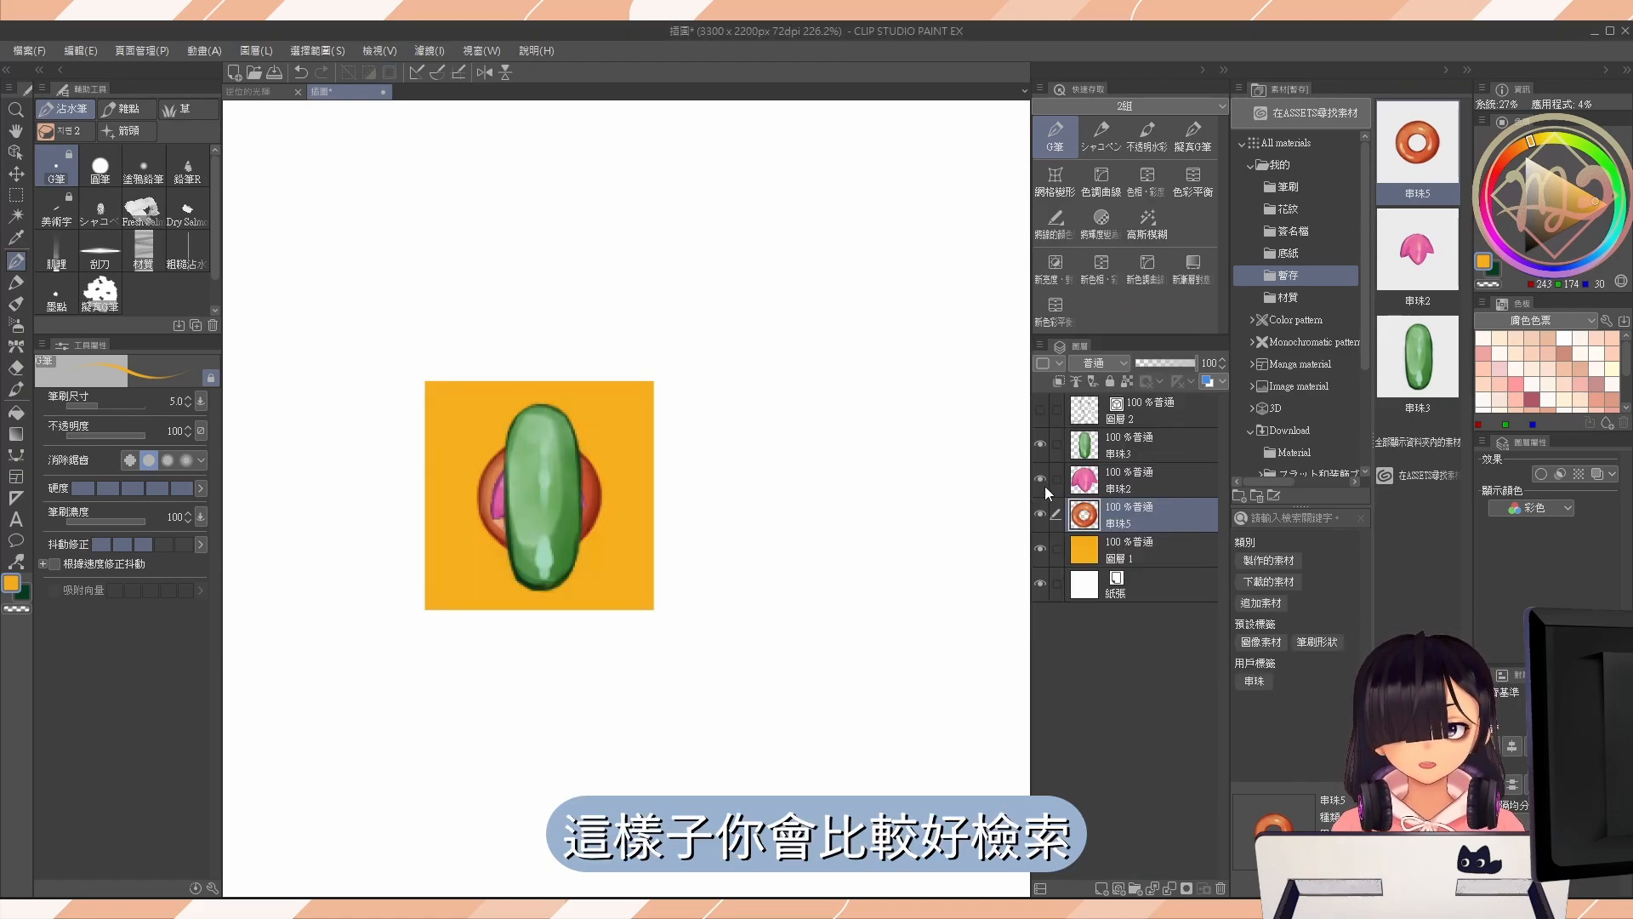
Hide the bead layers and the orange square layer, and choose the 串珠飾品 decoration brush with the red beads.
drag(1040, 443, 1040, 513)
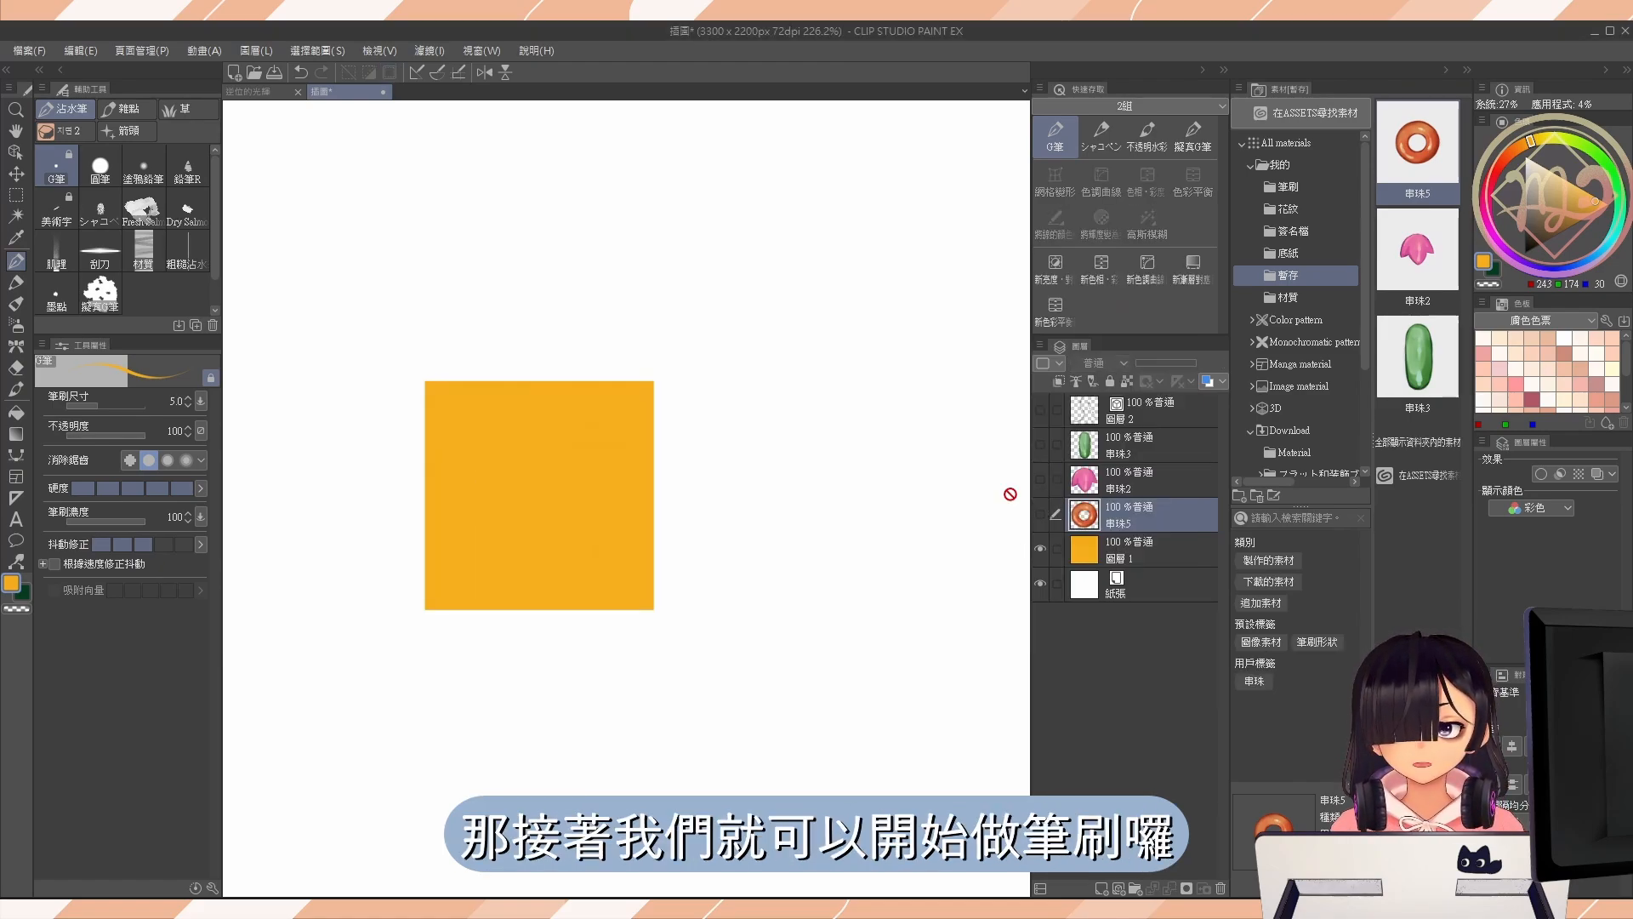
click(1039, 549)
click(16, 346)
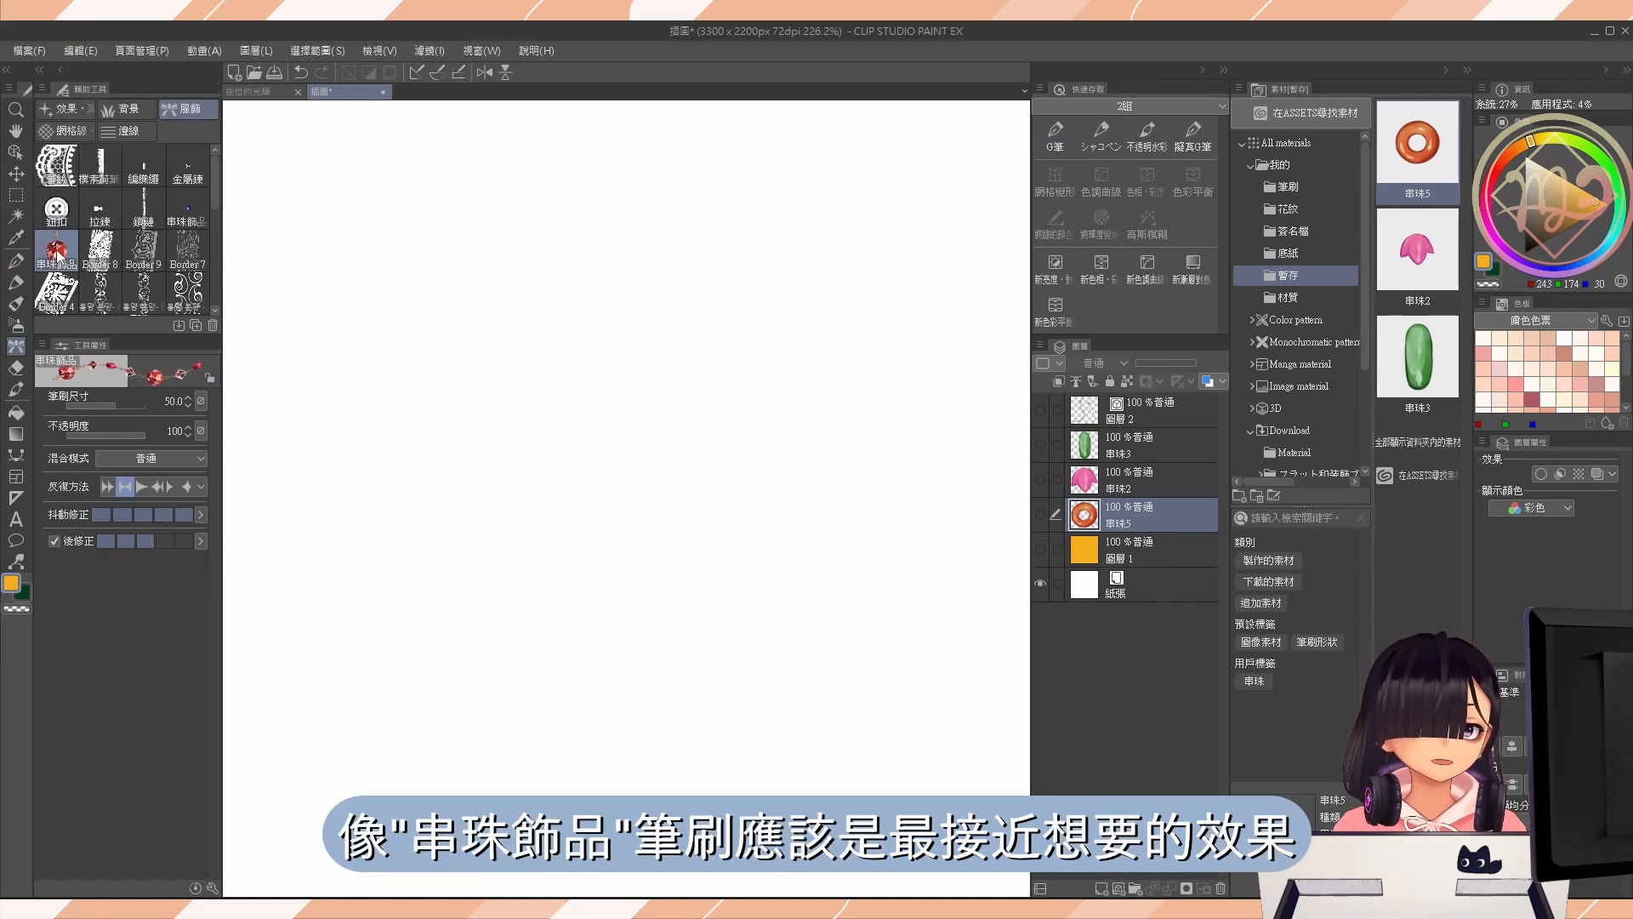
click(189, 206)
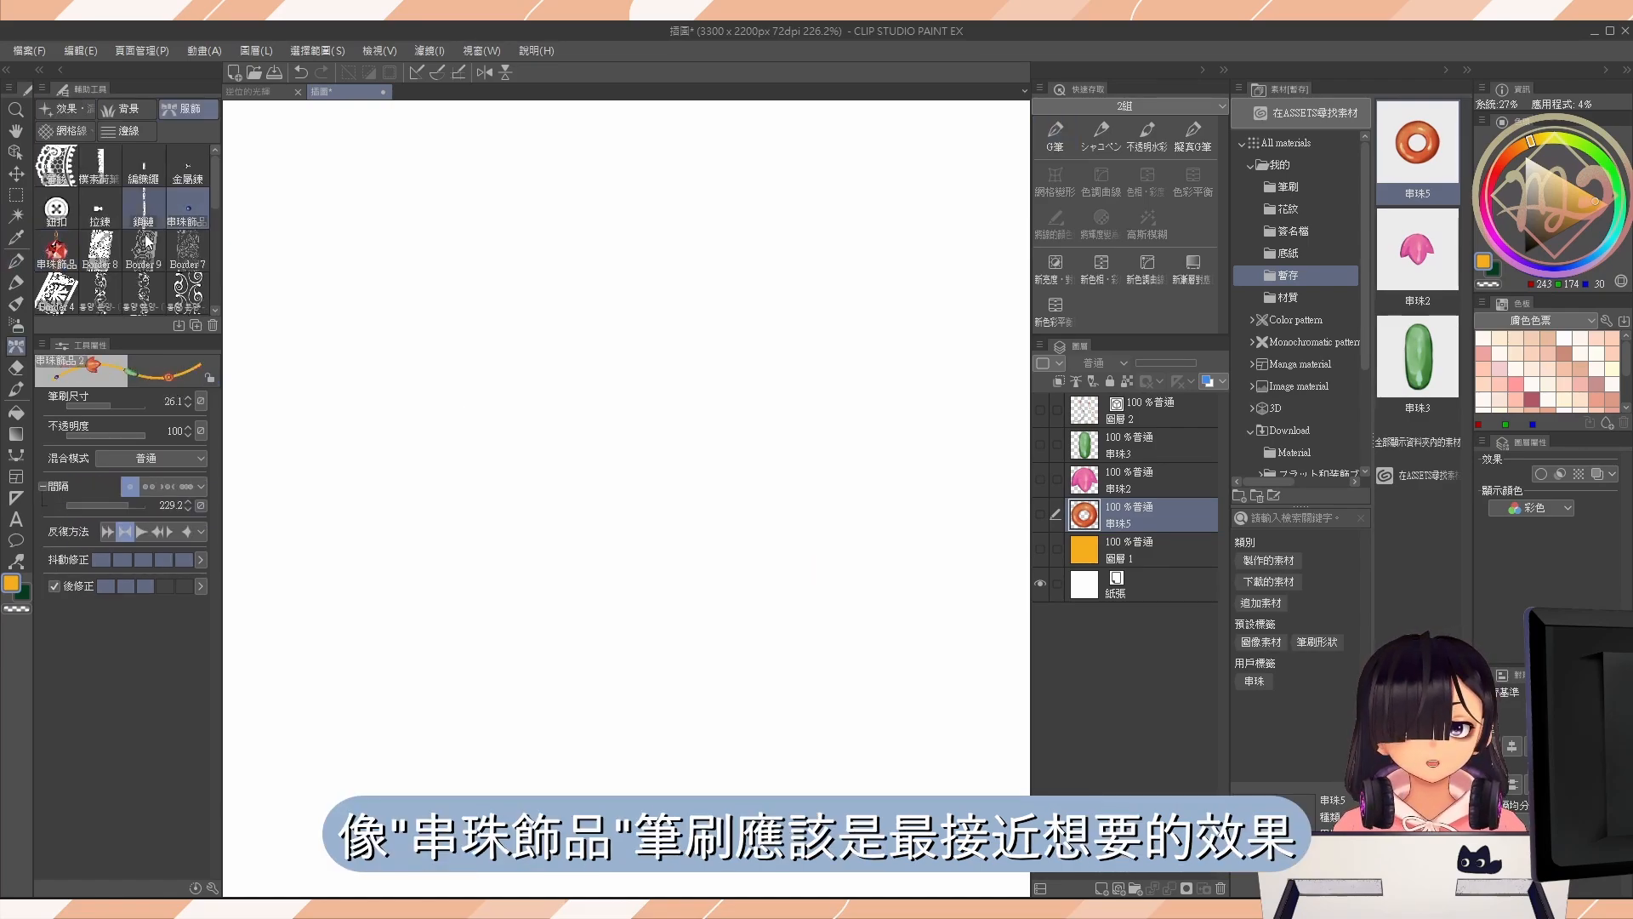
click(57, 248)
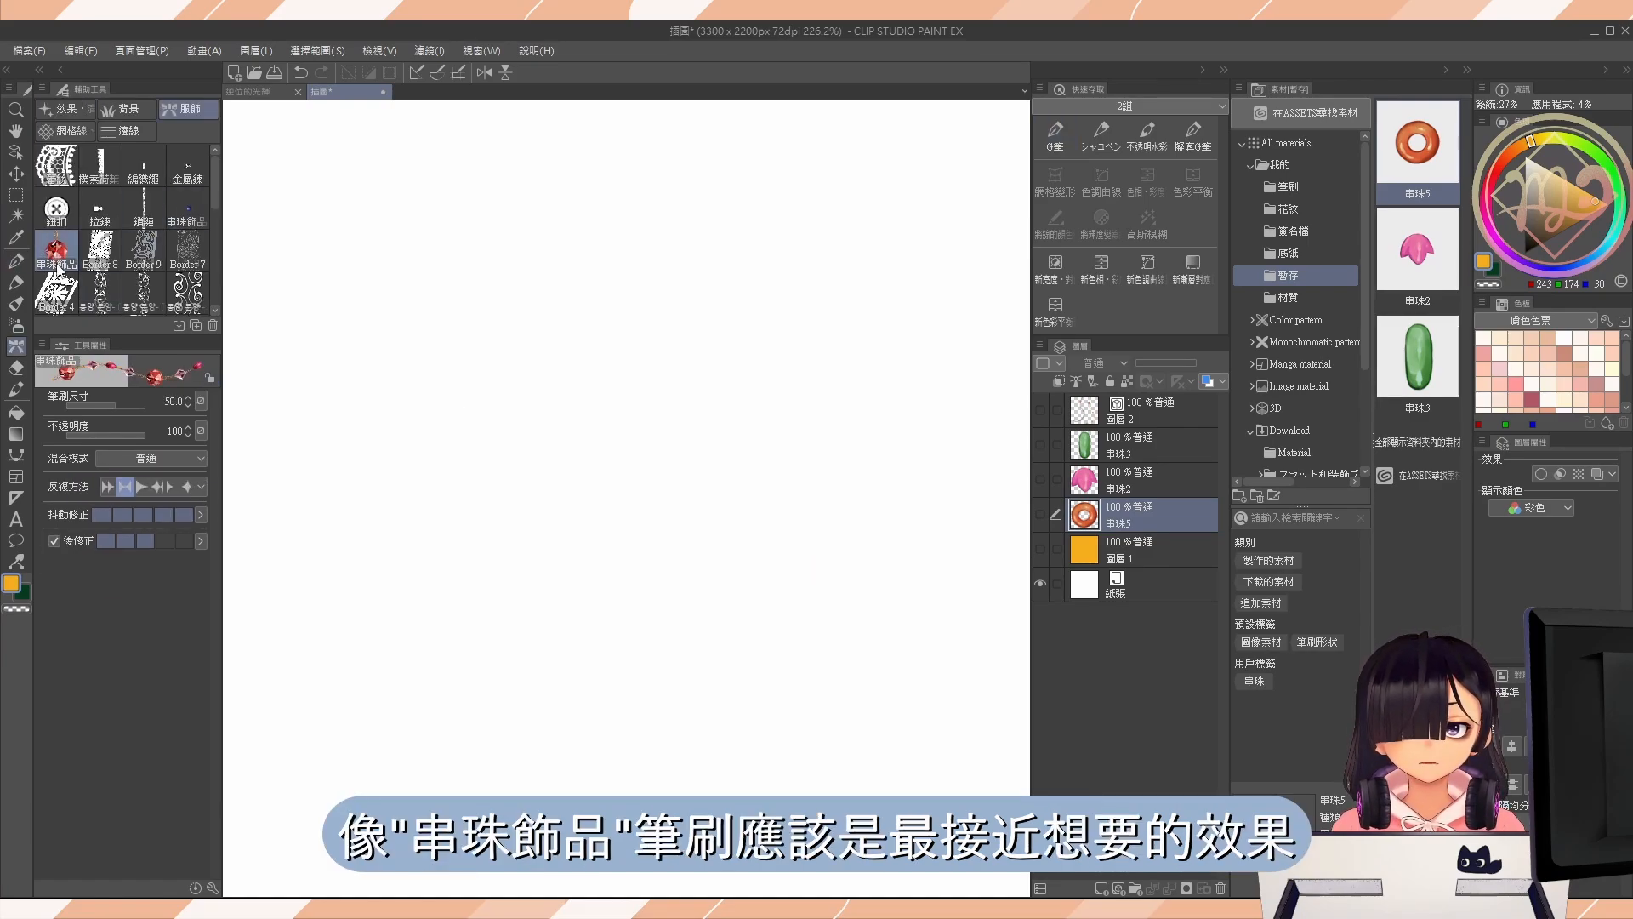
Duplicate the 串珠飾品 brush under the name 串珠飾, keeping the 服飾 tool icon.
click(195, 326)
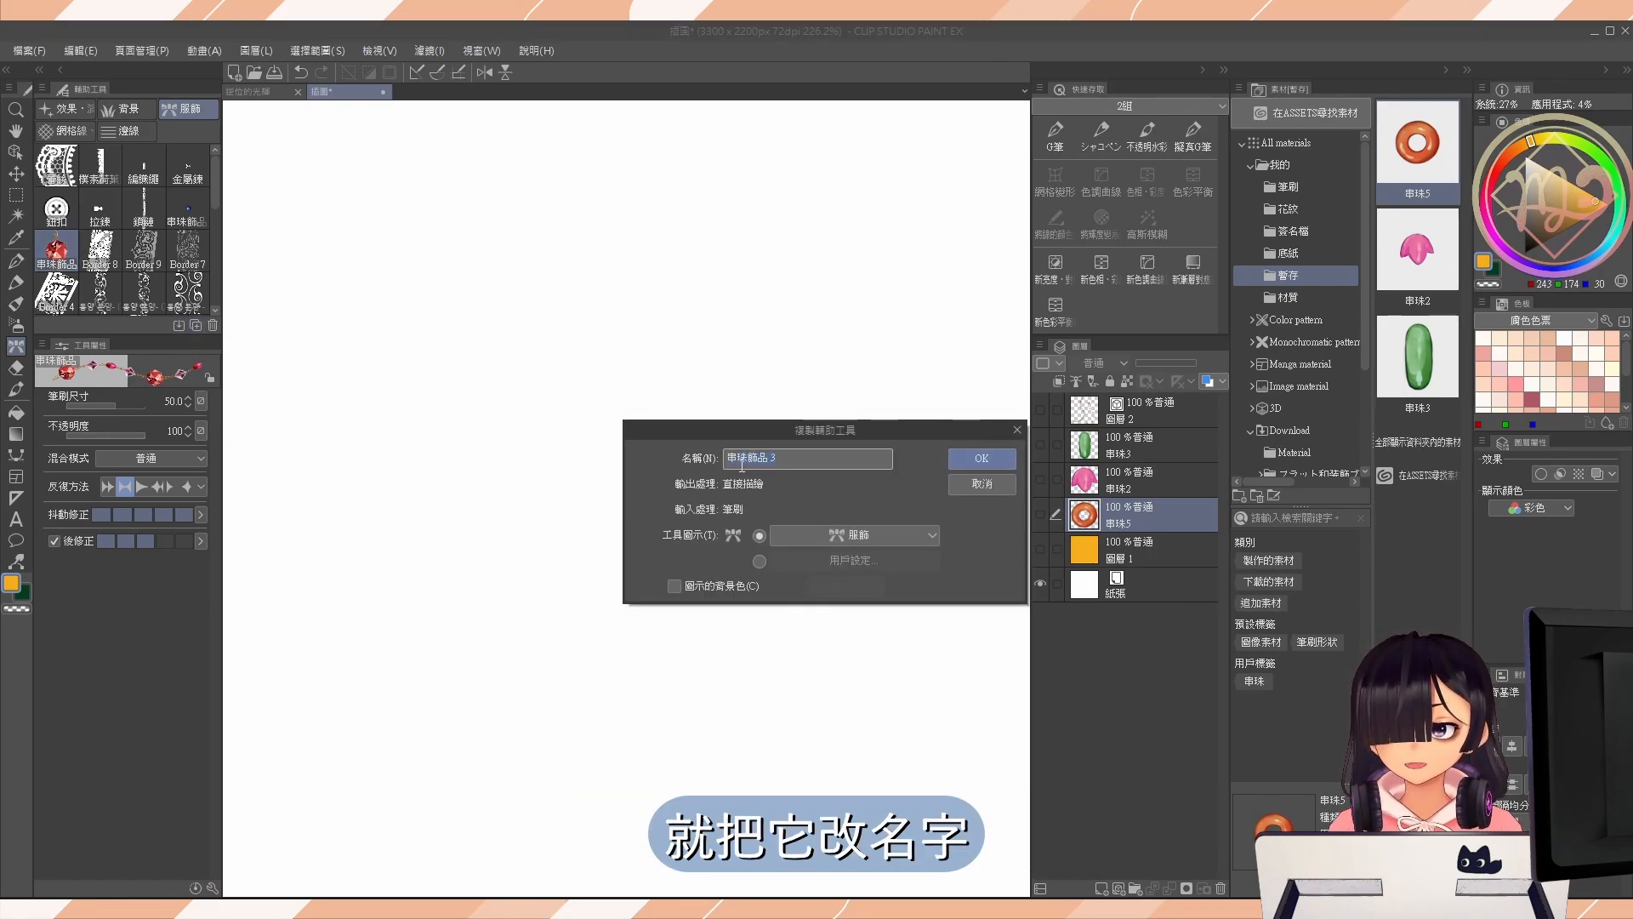
key(BackSpace)
key(BackSpace)
key(BackSpace)
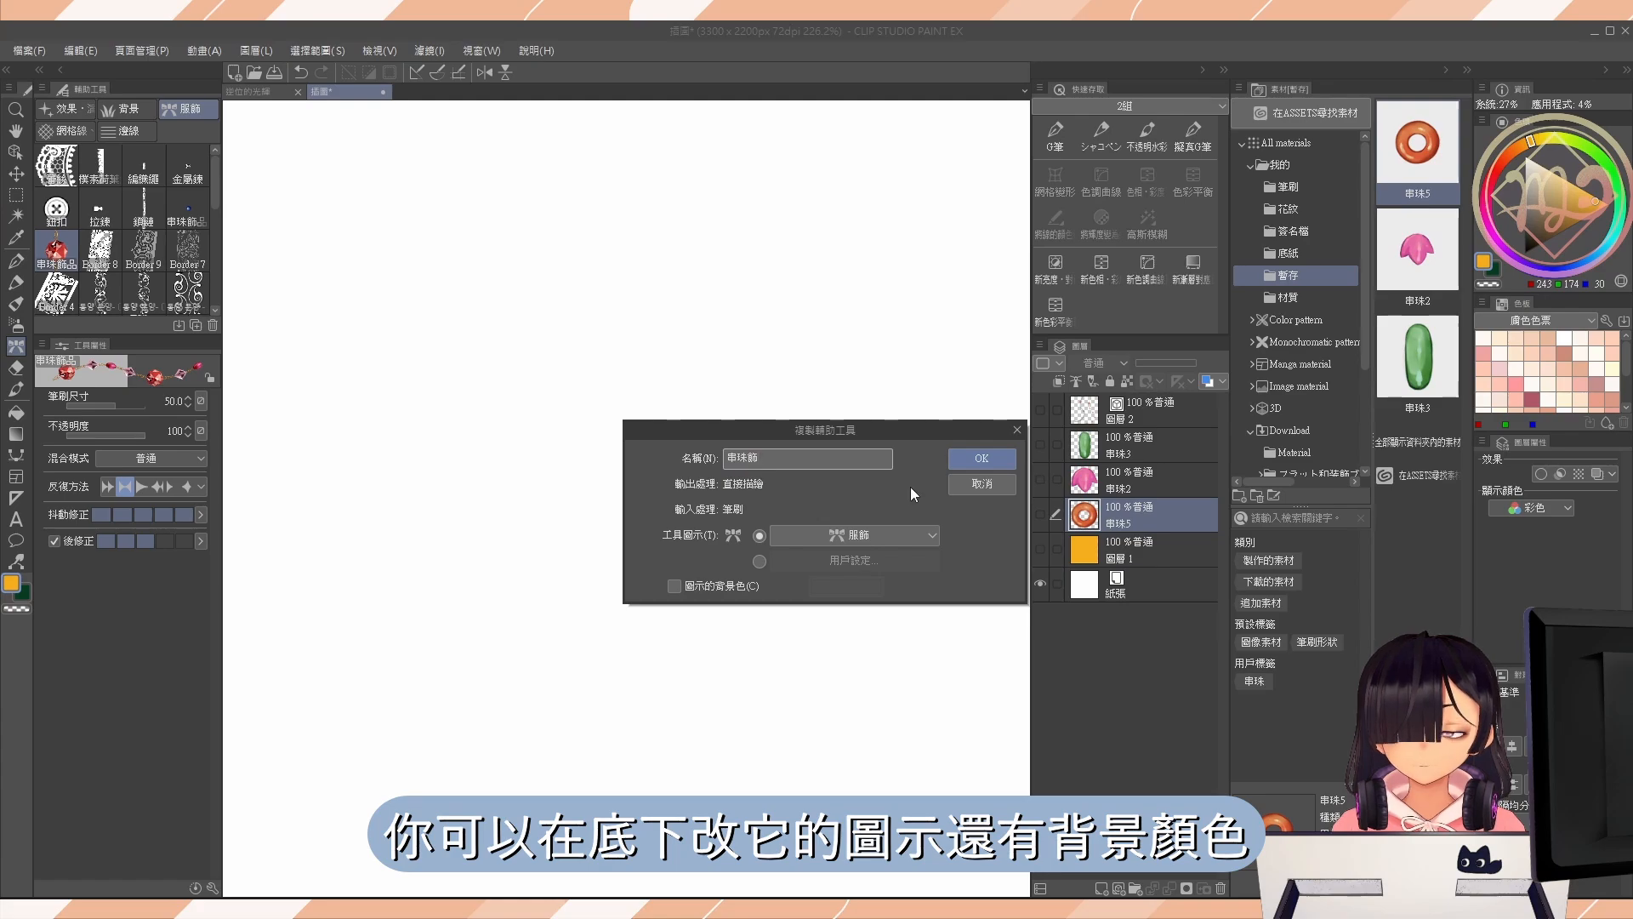
click(856, 536)
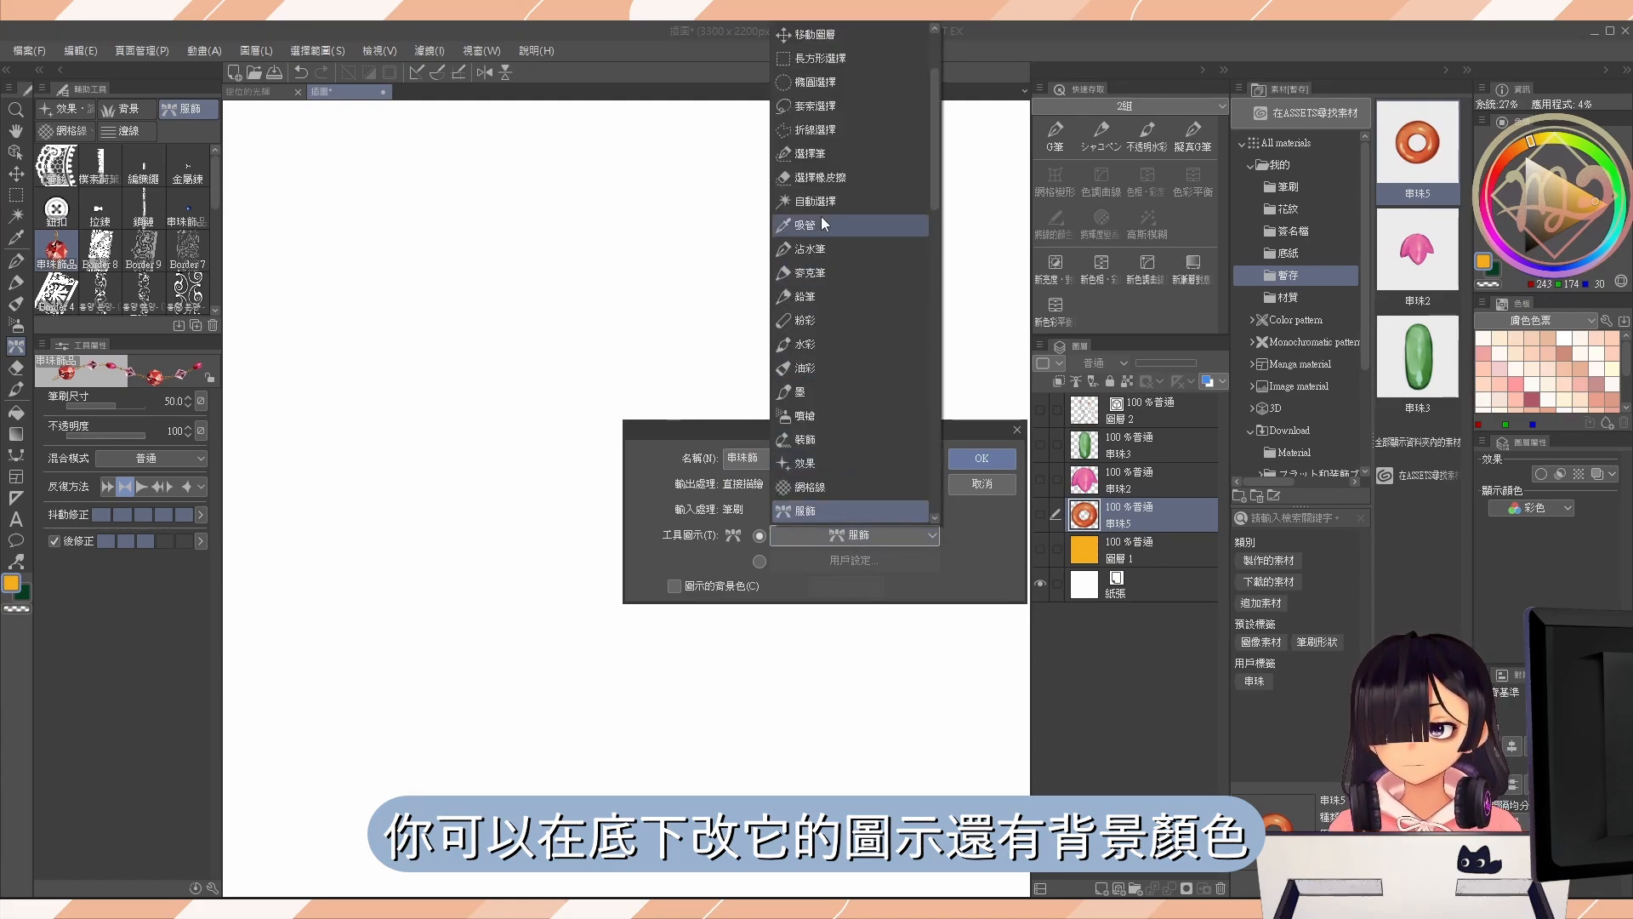
click(692, 570)
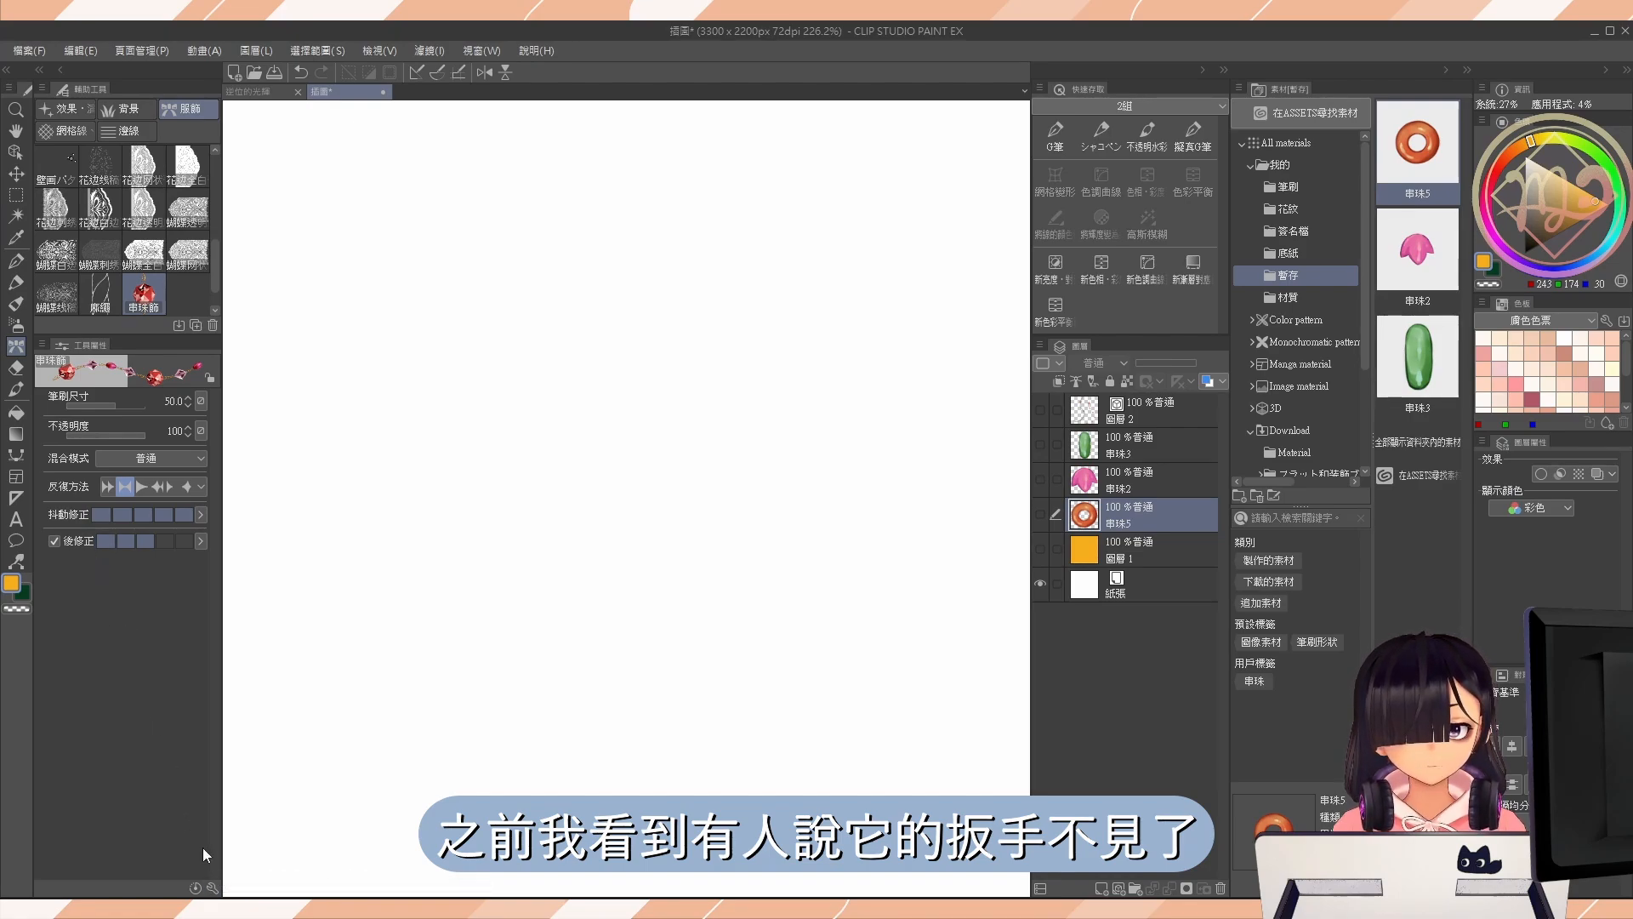
Hide the command bar of the tool property palette and show it again.
click(41, 344)
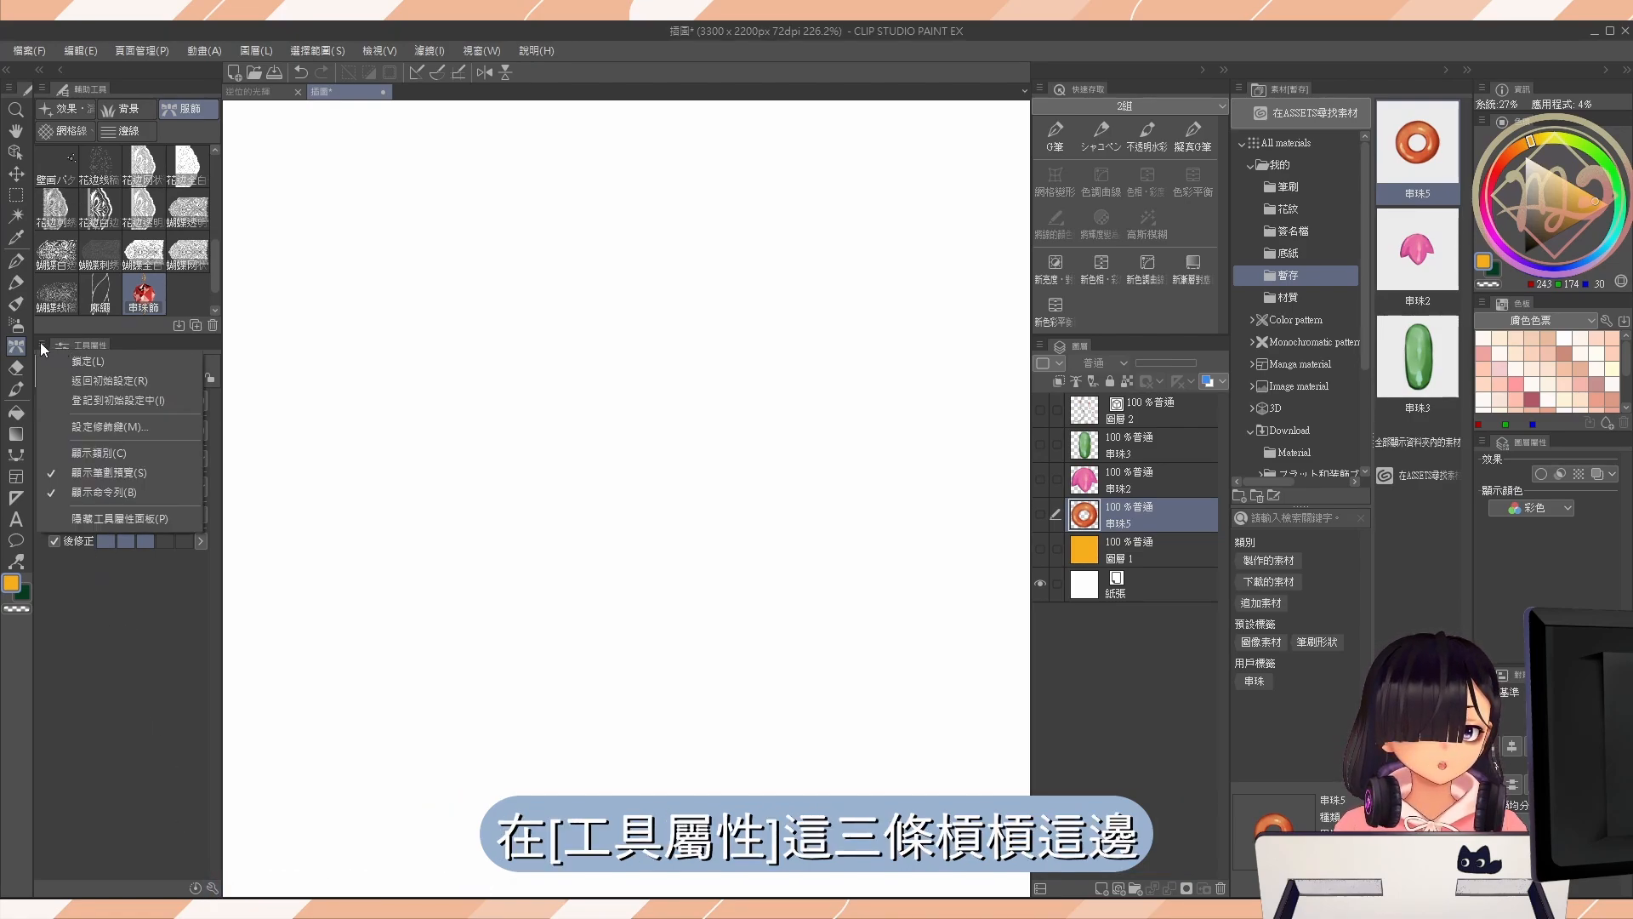
click(103, 492)
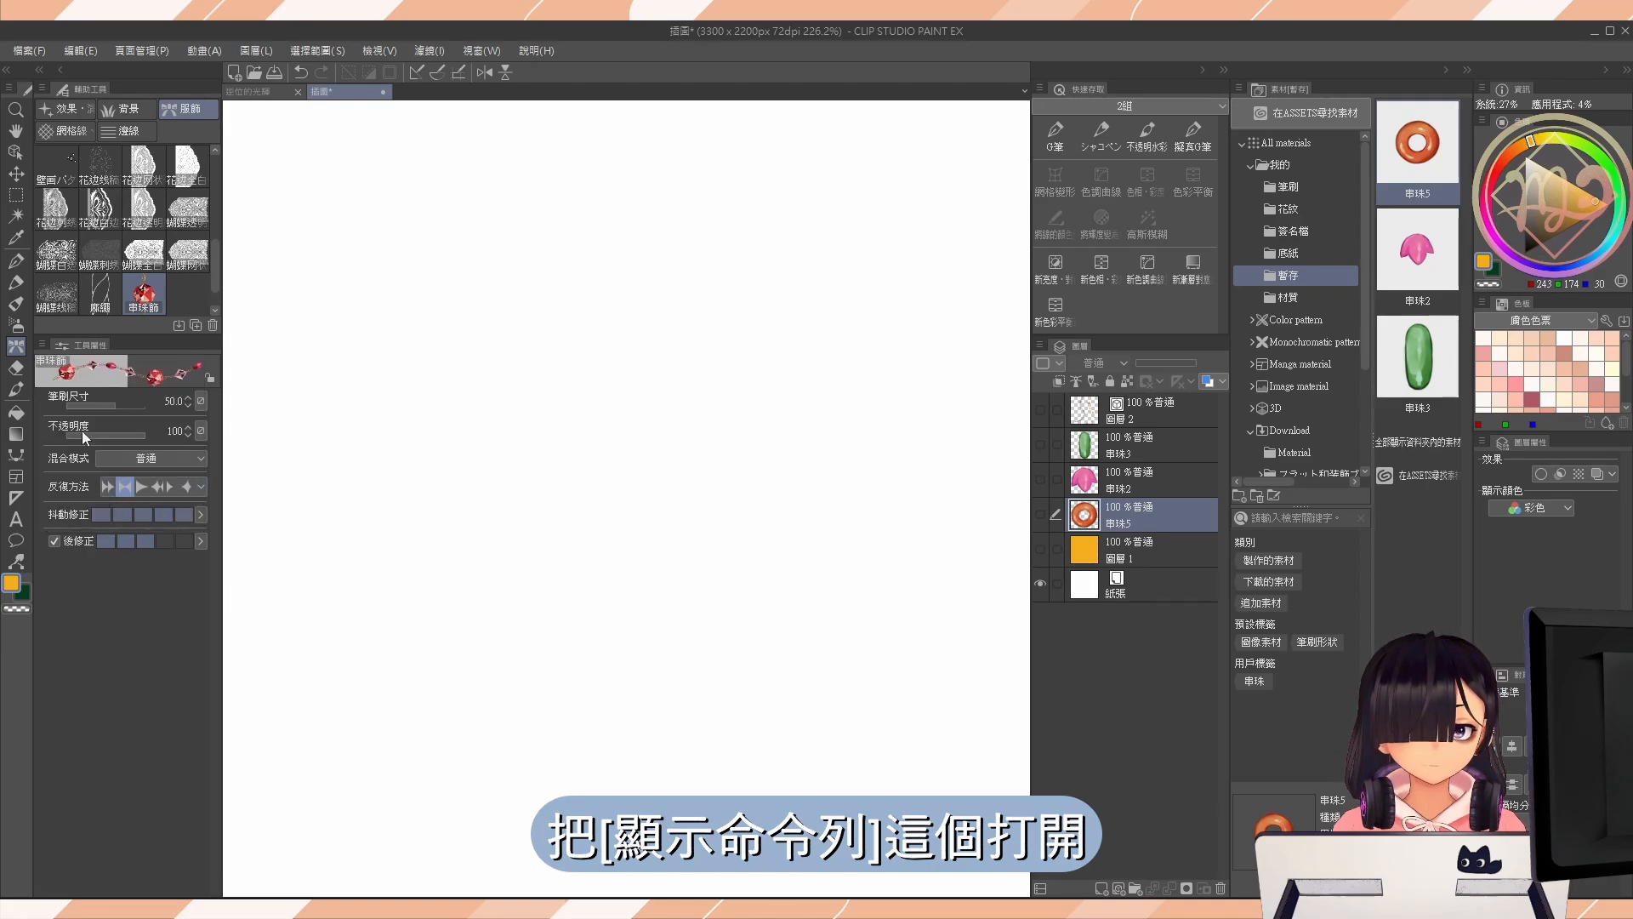
click(40, 342)
click(108, 495)
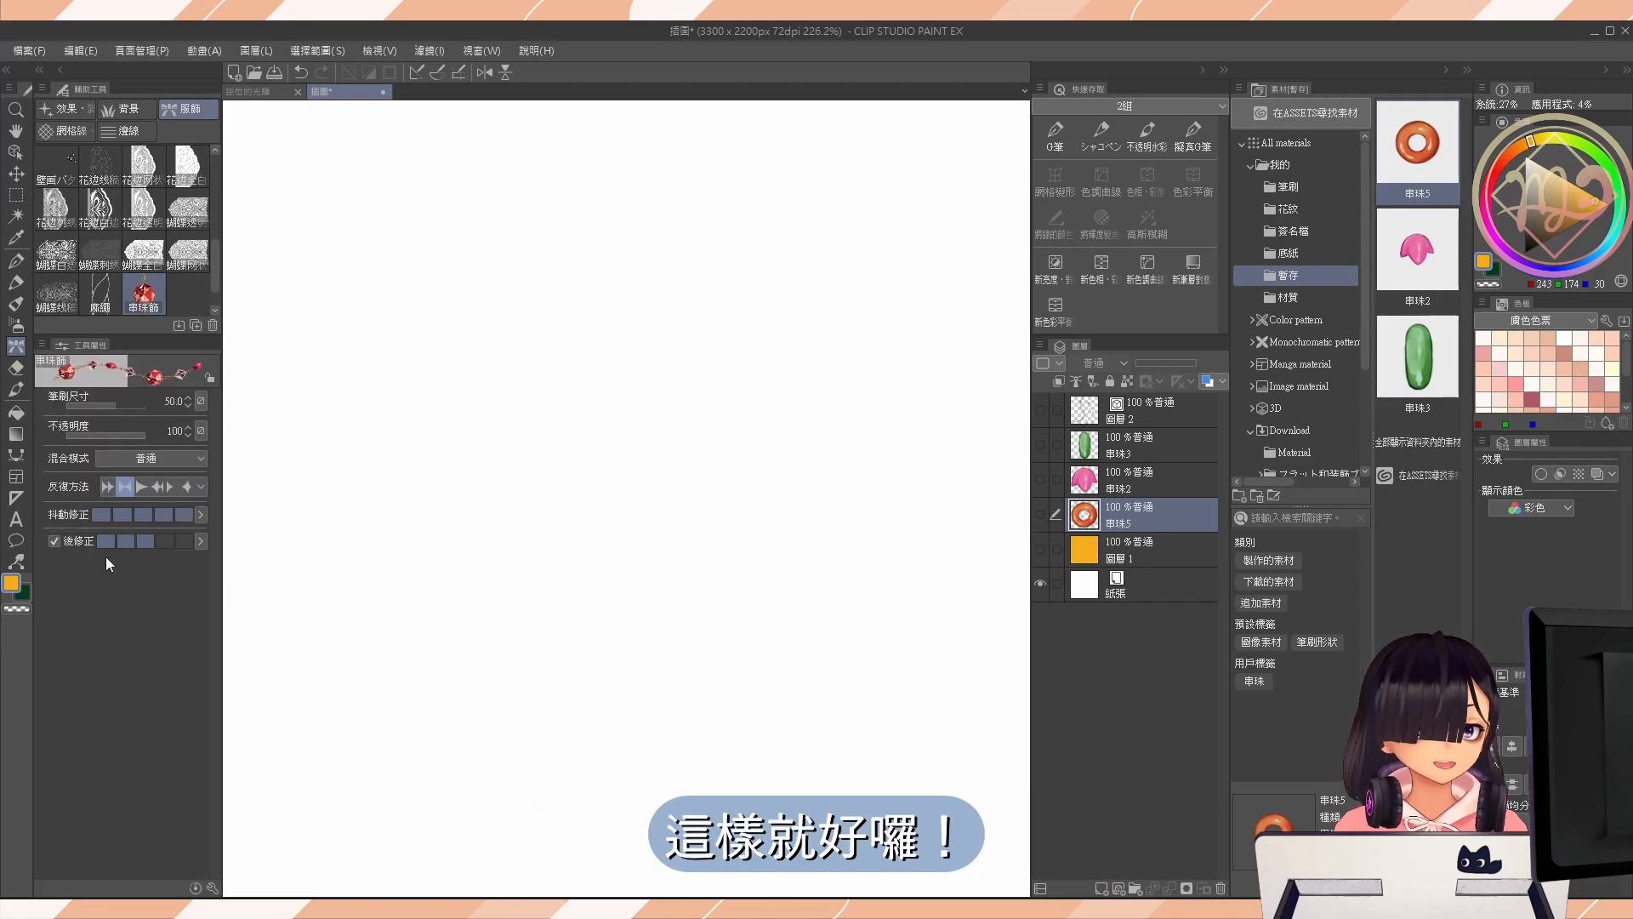
Remove the three red bead tips from the 串珠飾 brush's 筆刷前端 material list.
click(213, 888)
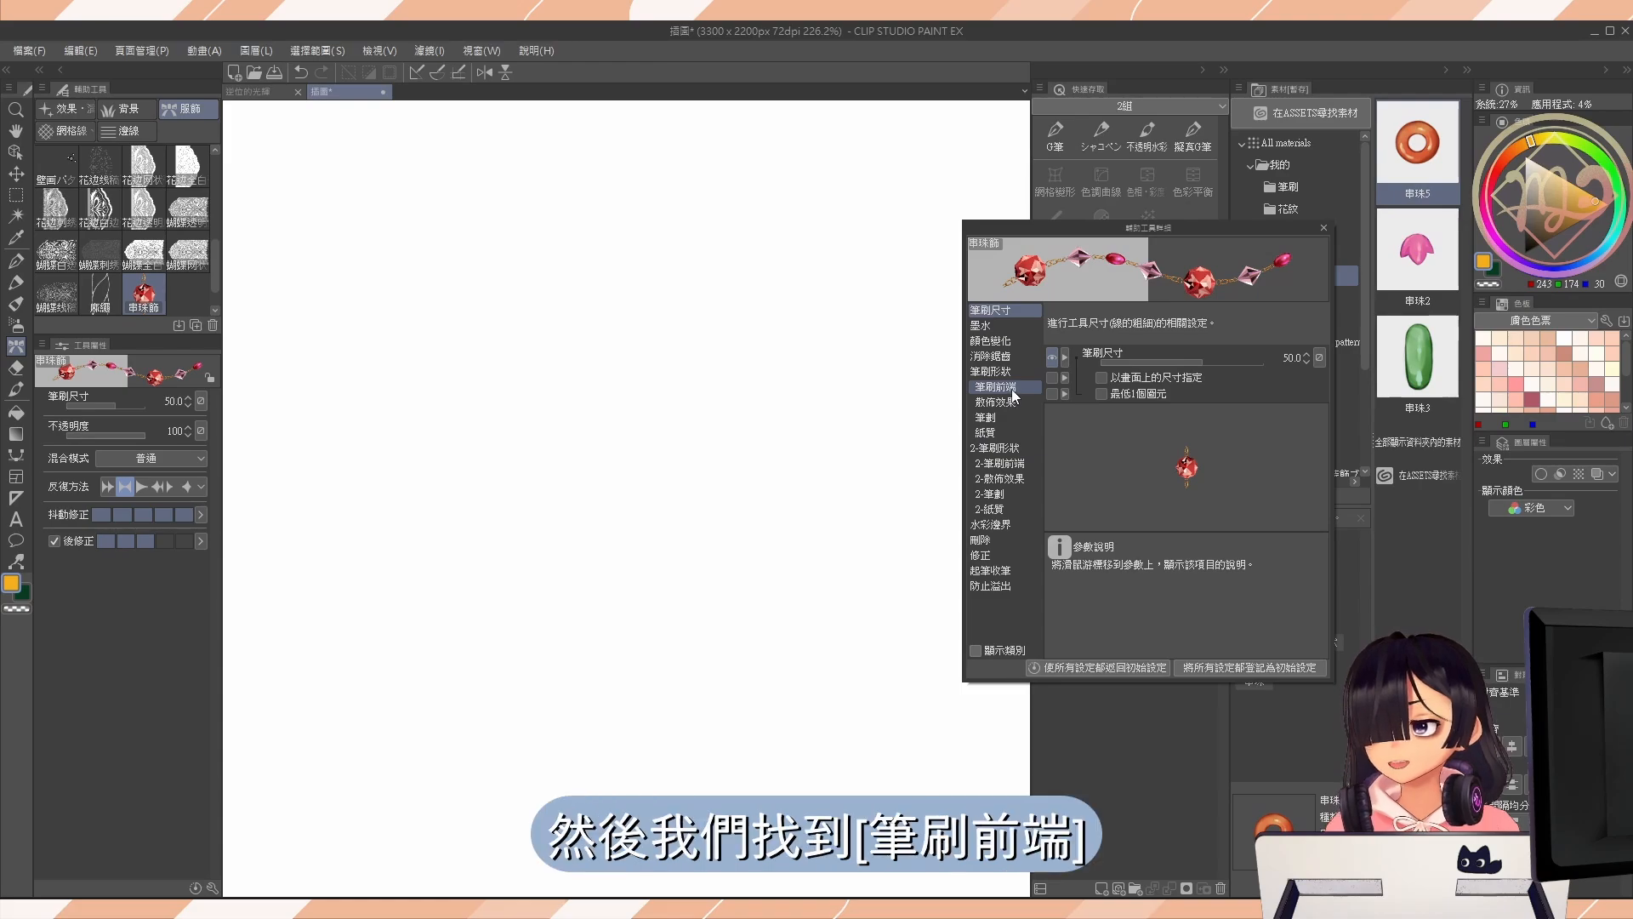
click(1015, 394)
drag(1084, 237, 683, 173)
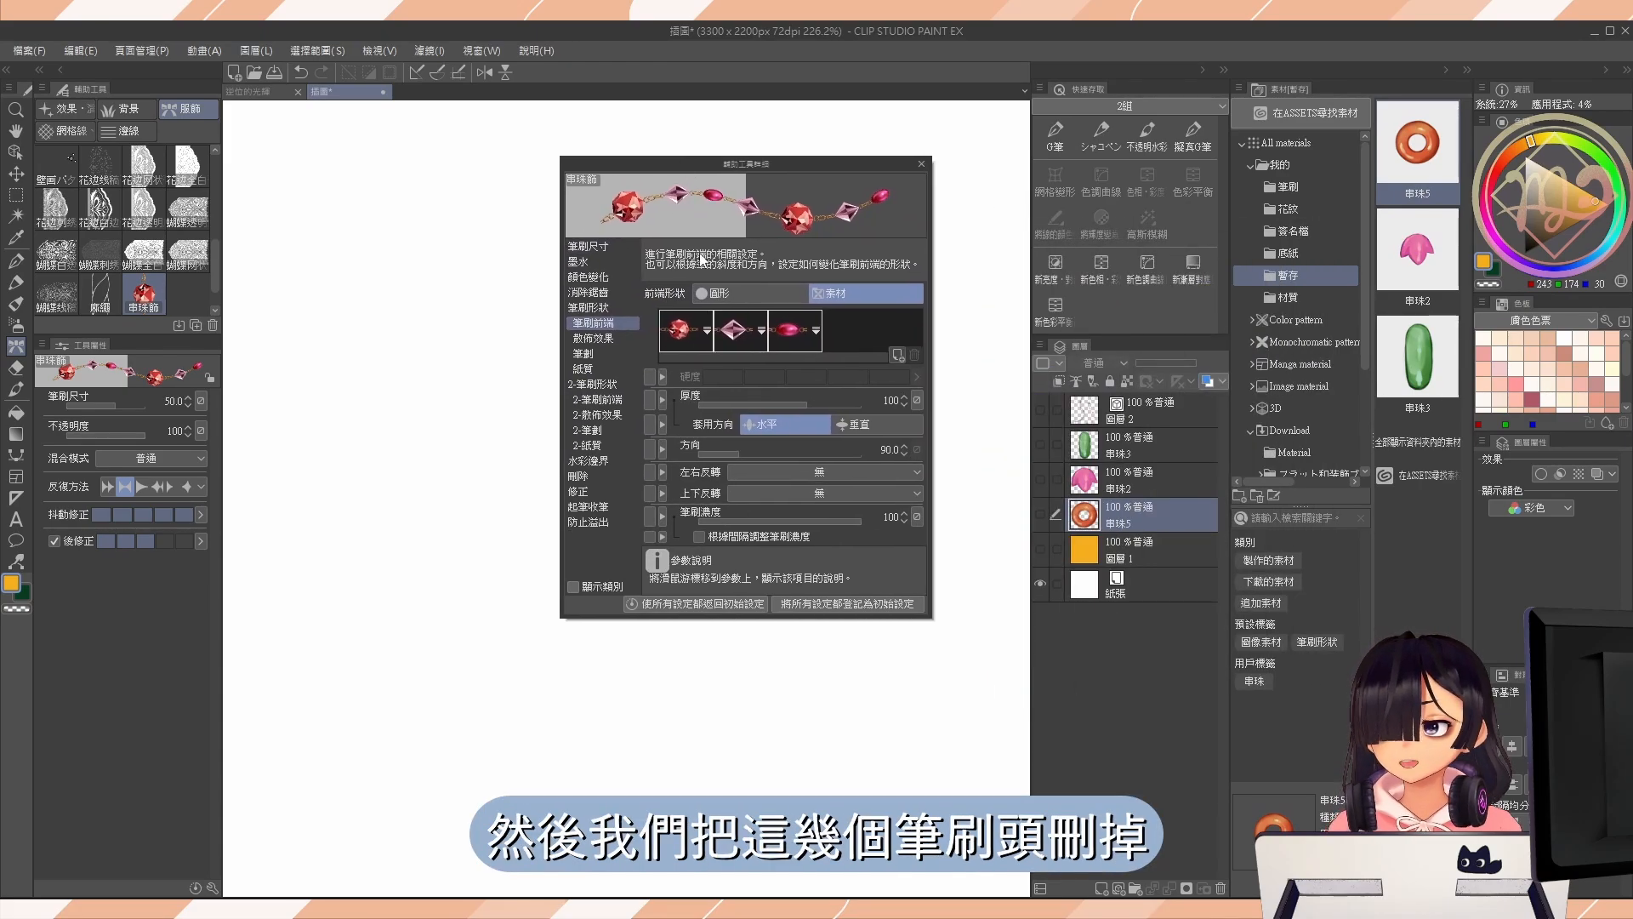
click(914, 355)
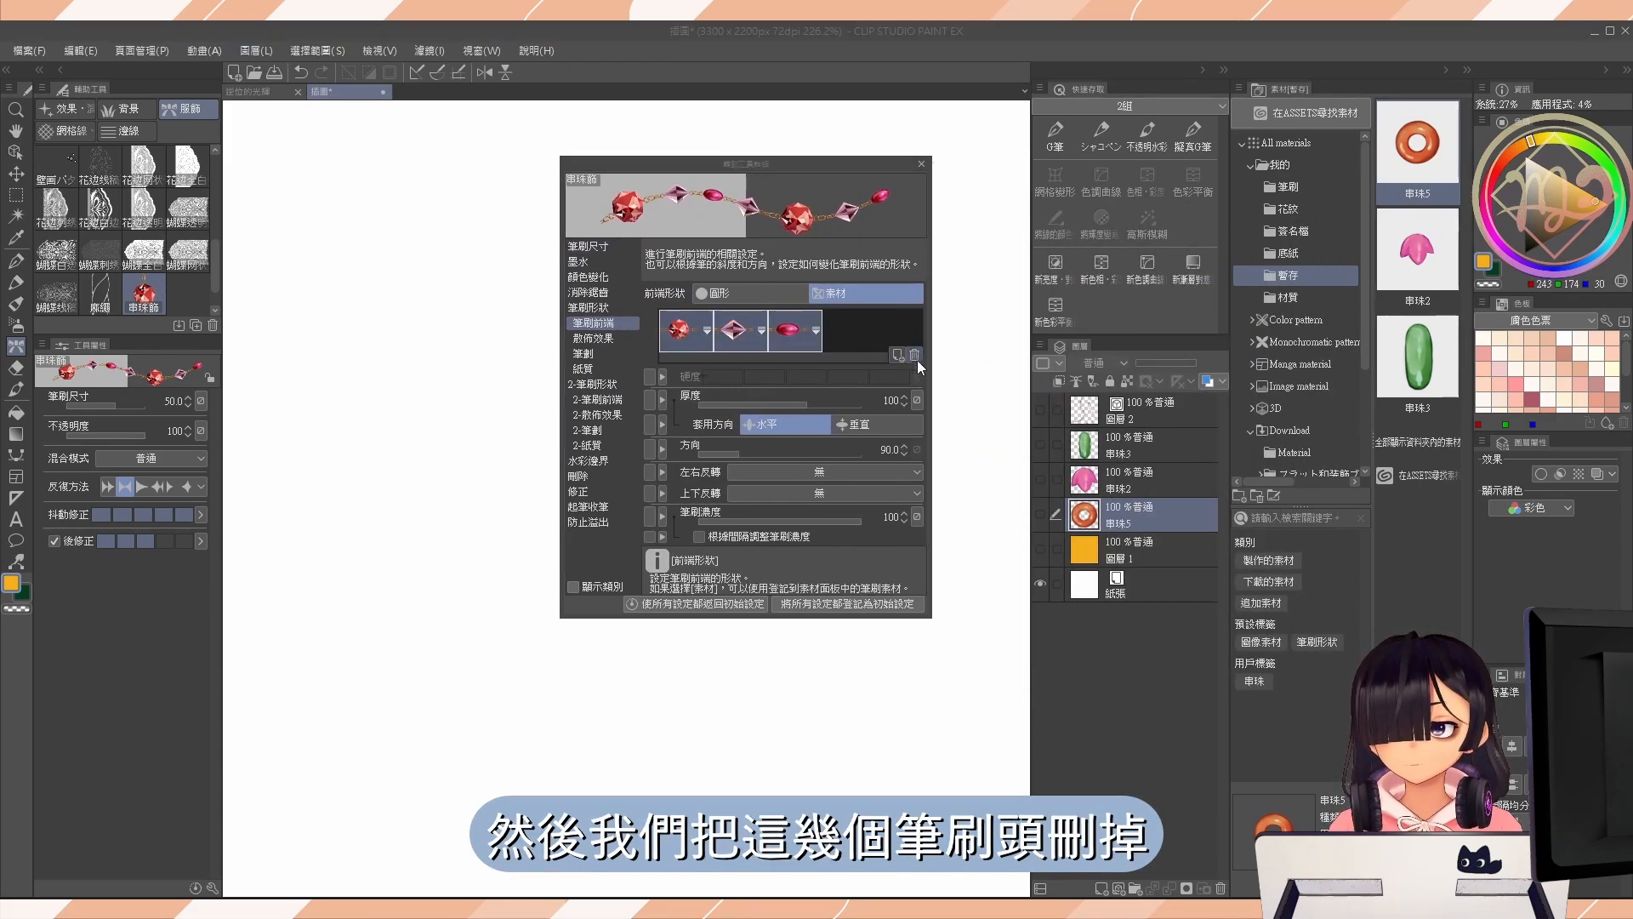
click(819, 366)
Start adding a new brush tip shape and search the tip materials for 串珠.
click(875, 332)
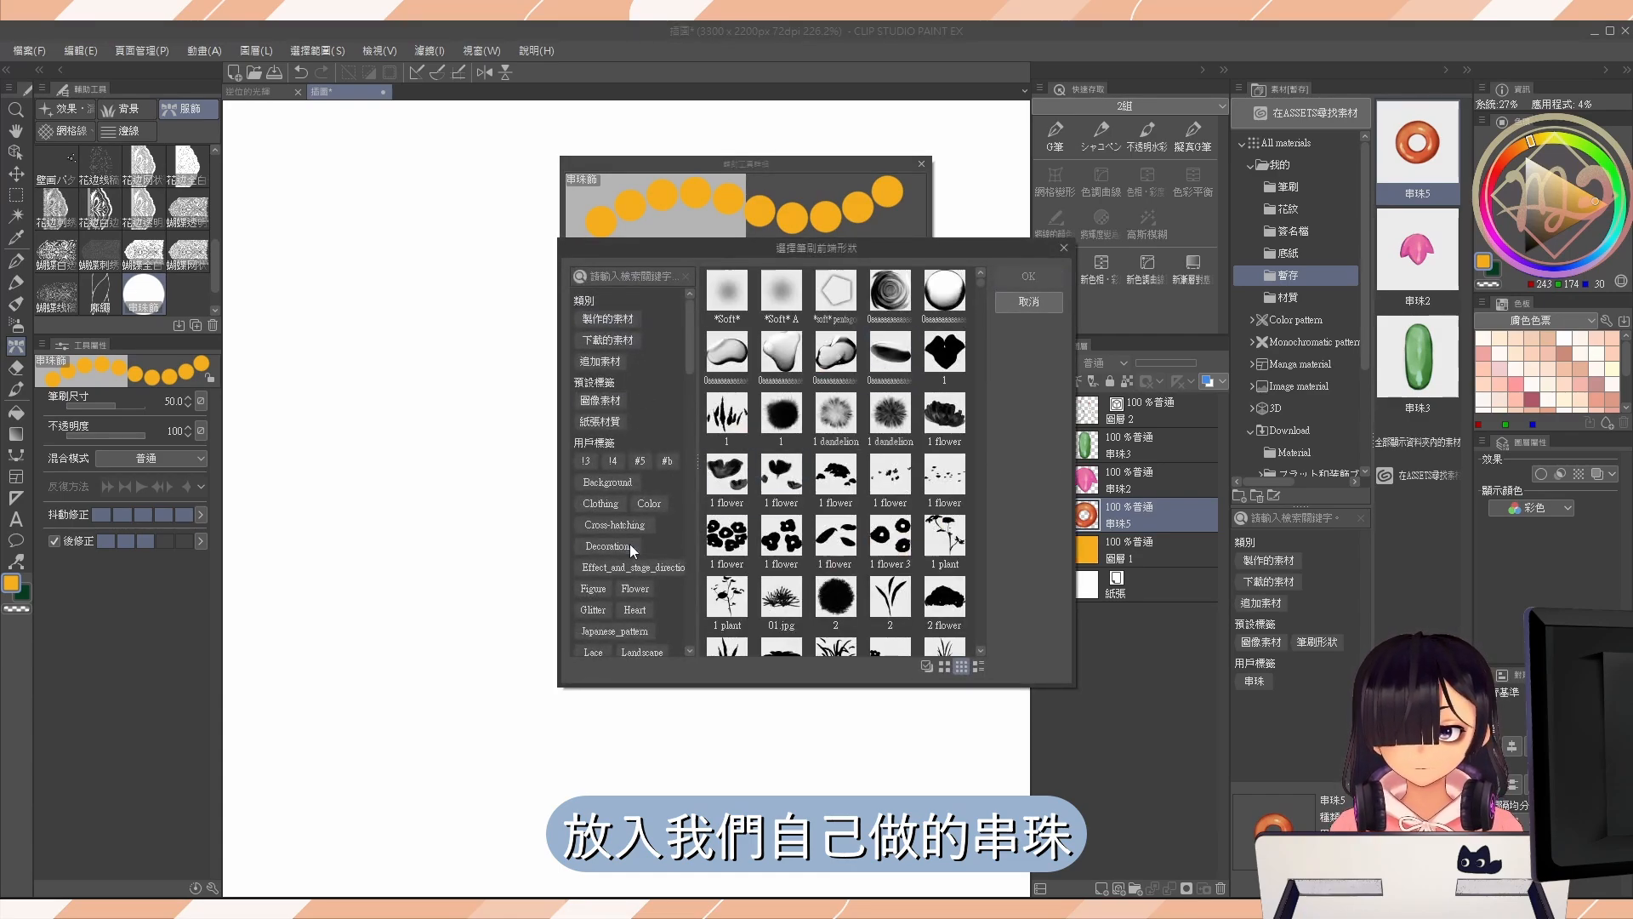
scroll(629, 543, down, 10)
scroll(647, 551, down, 3)
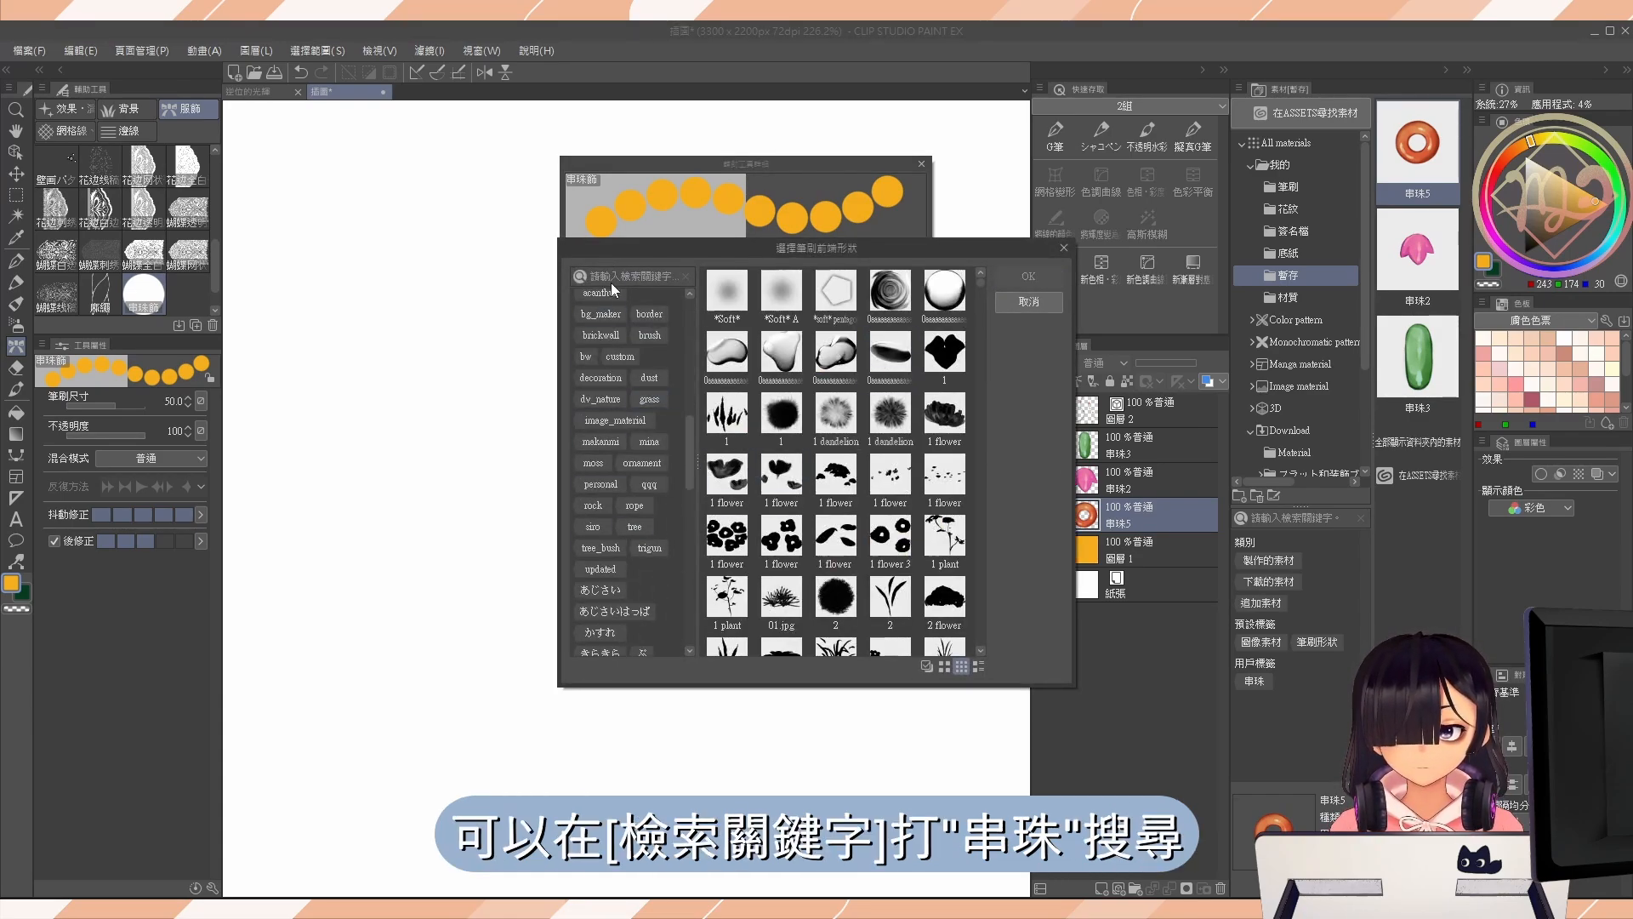
click(620, 277)
text(串)
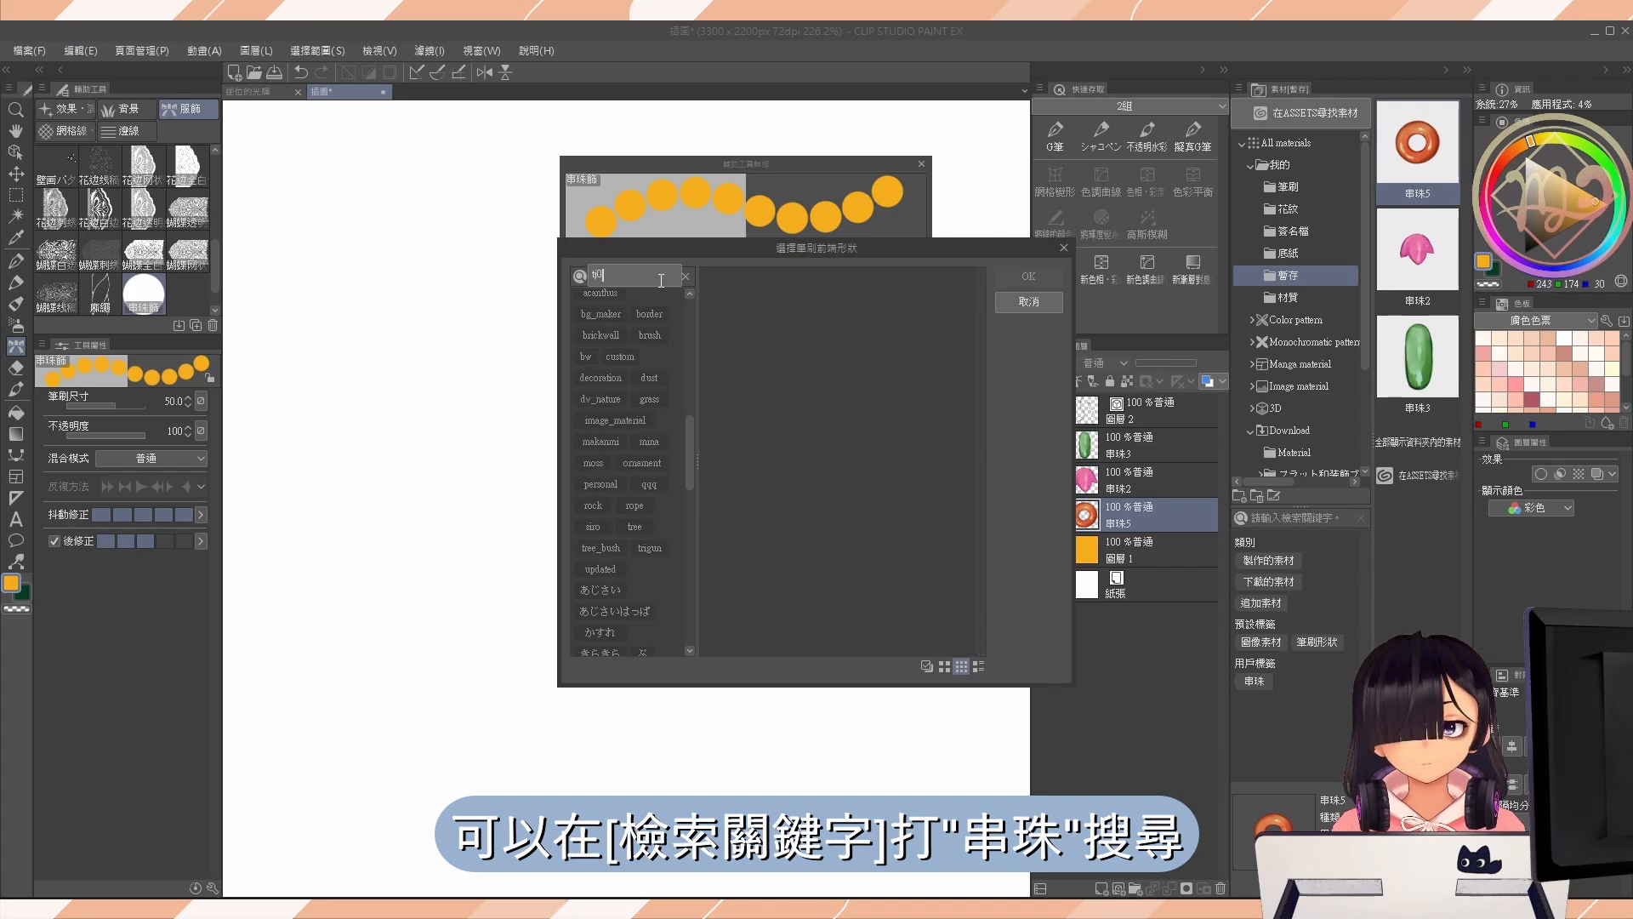
text(珠)
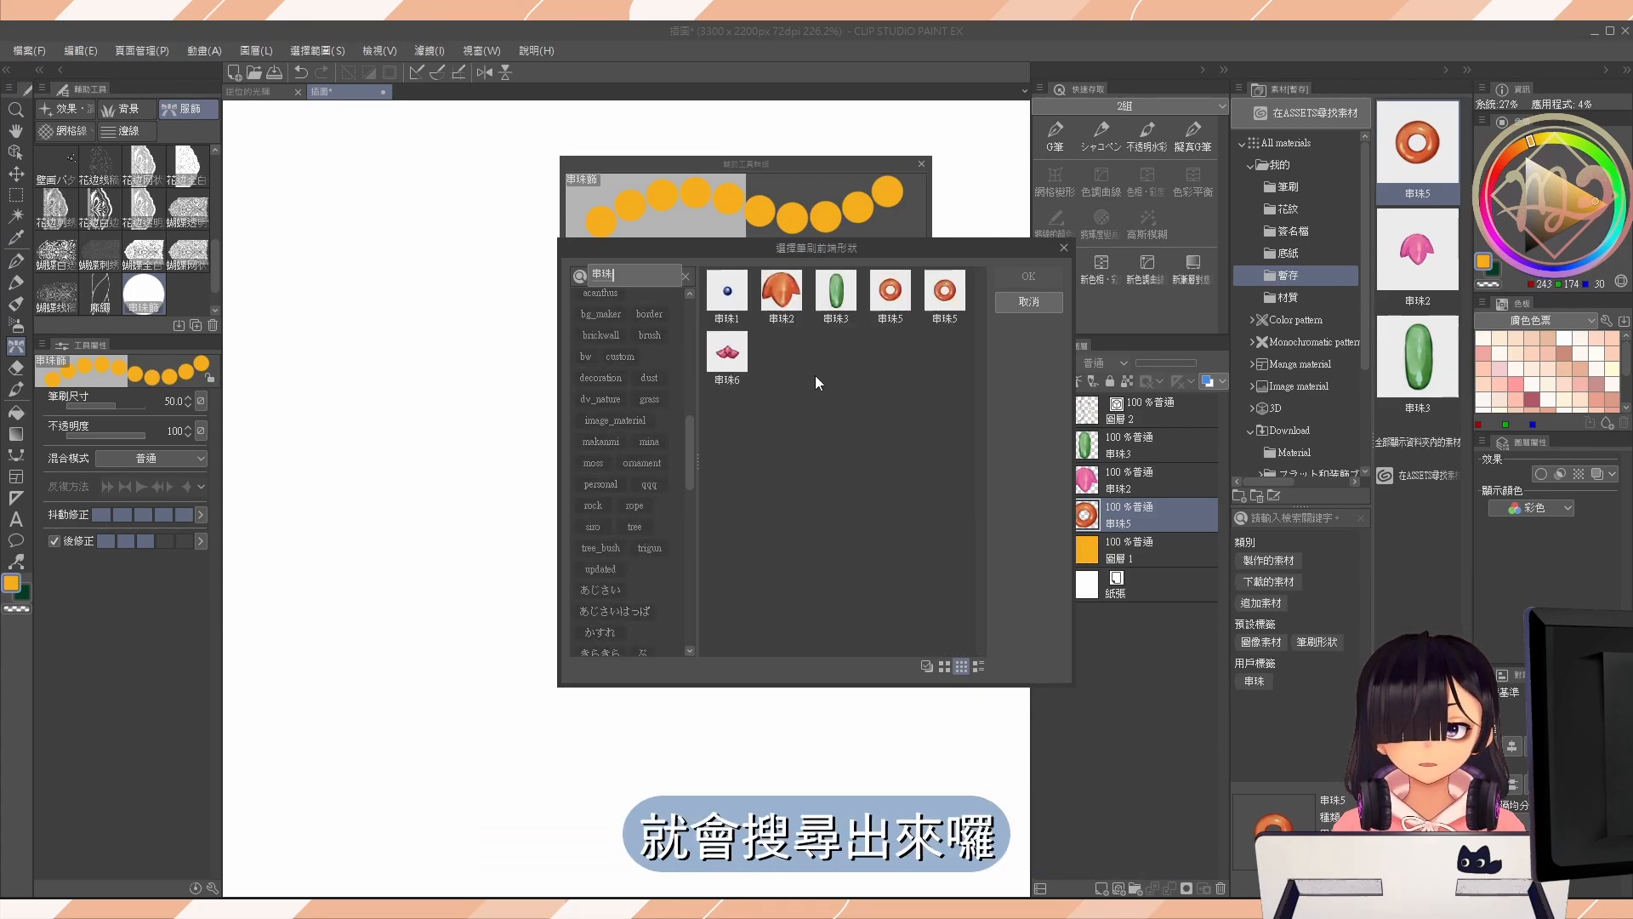
Select the whole range of found materials from 串珠1 to 串珠6, and deselect the duplicate 串珠5.
click(745, 306)
click(735, 360)
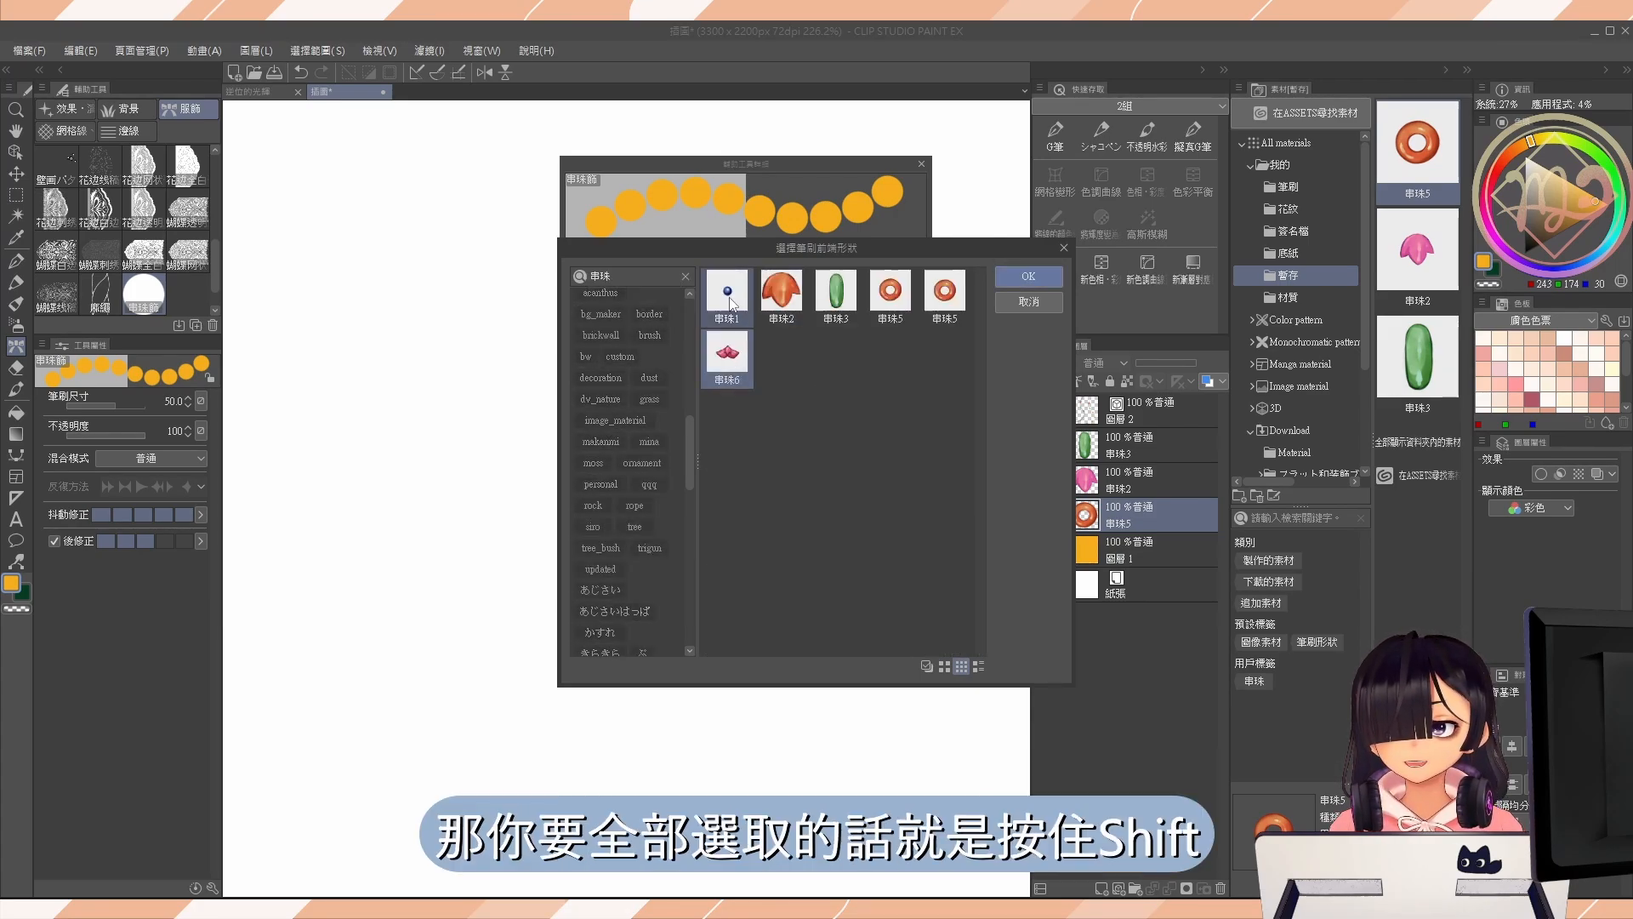
shift+click(729, 298)
click(726, 297)
shift+click(747, 380)
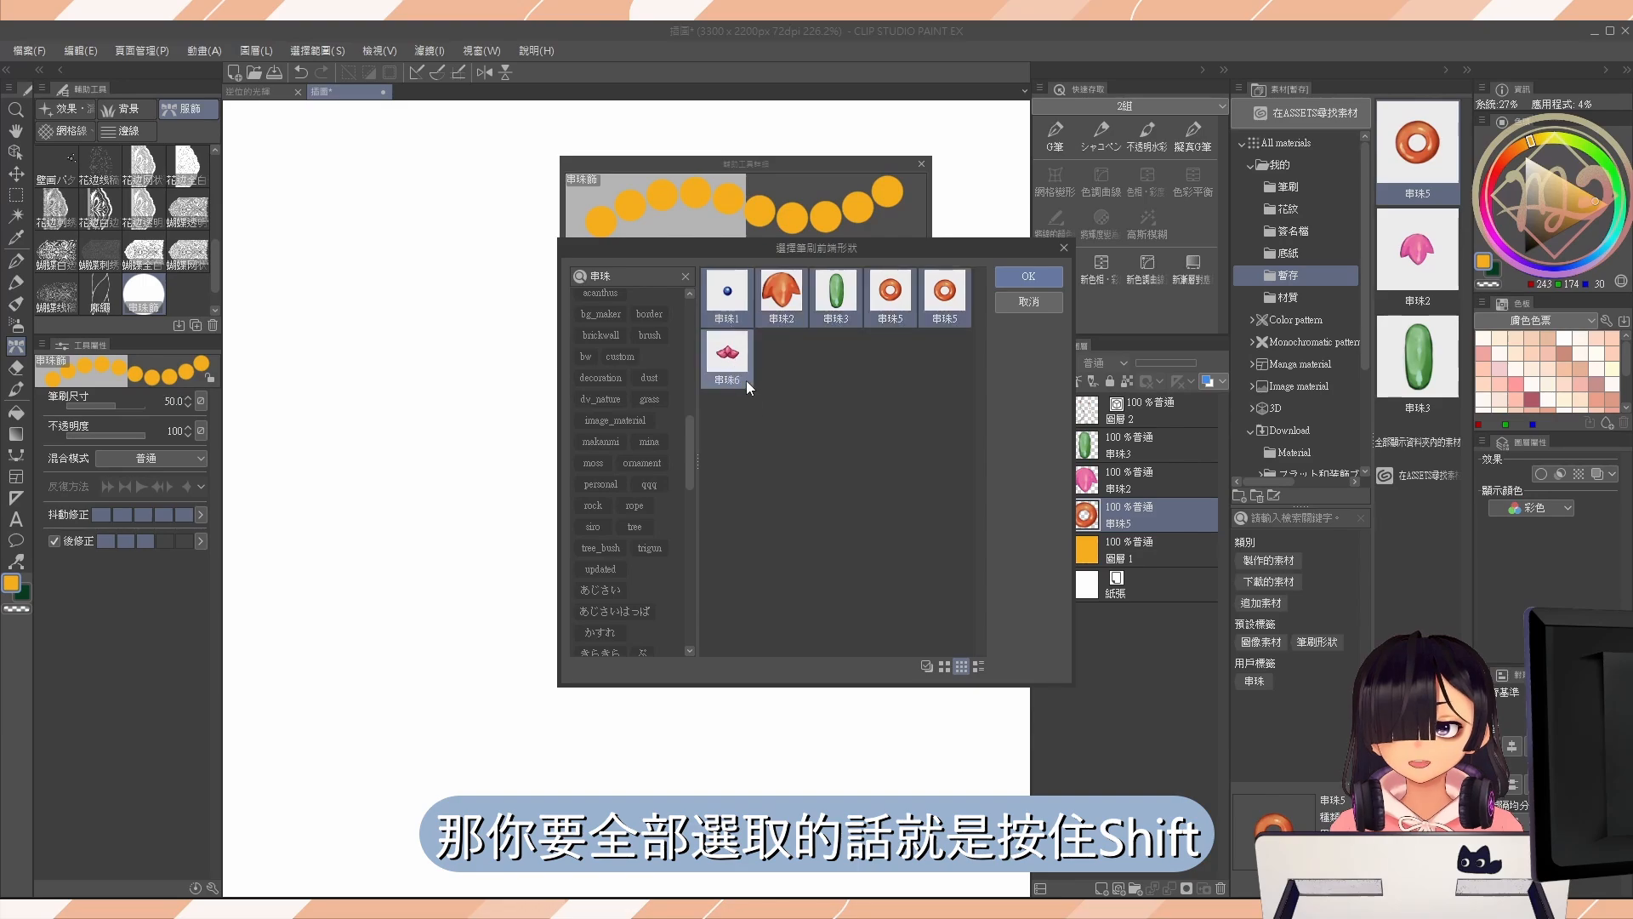
ctrl+click(944, 293)
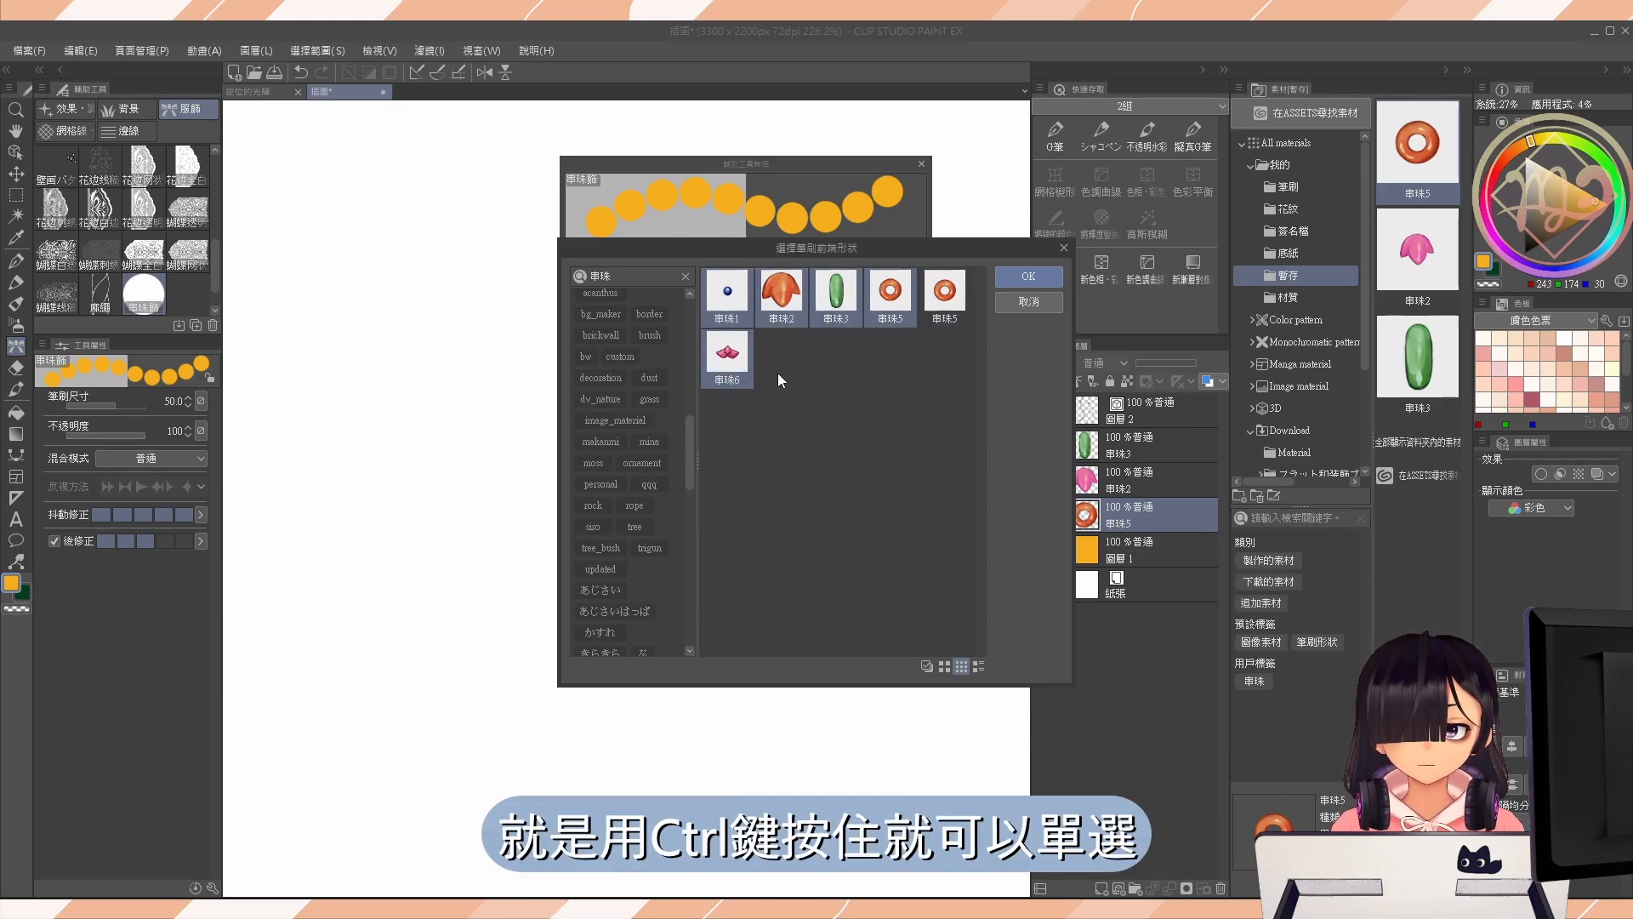
Select 串珠1, 串珠2, 串珠3, one 串珠5 and 串珠6 individually and add them as the brush's tip shapes.
click(740, 313)
ctrl+click(836, 293)
ctrl+click(949, 297)
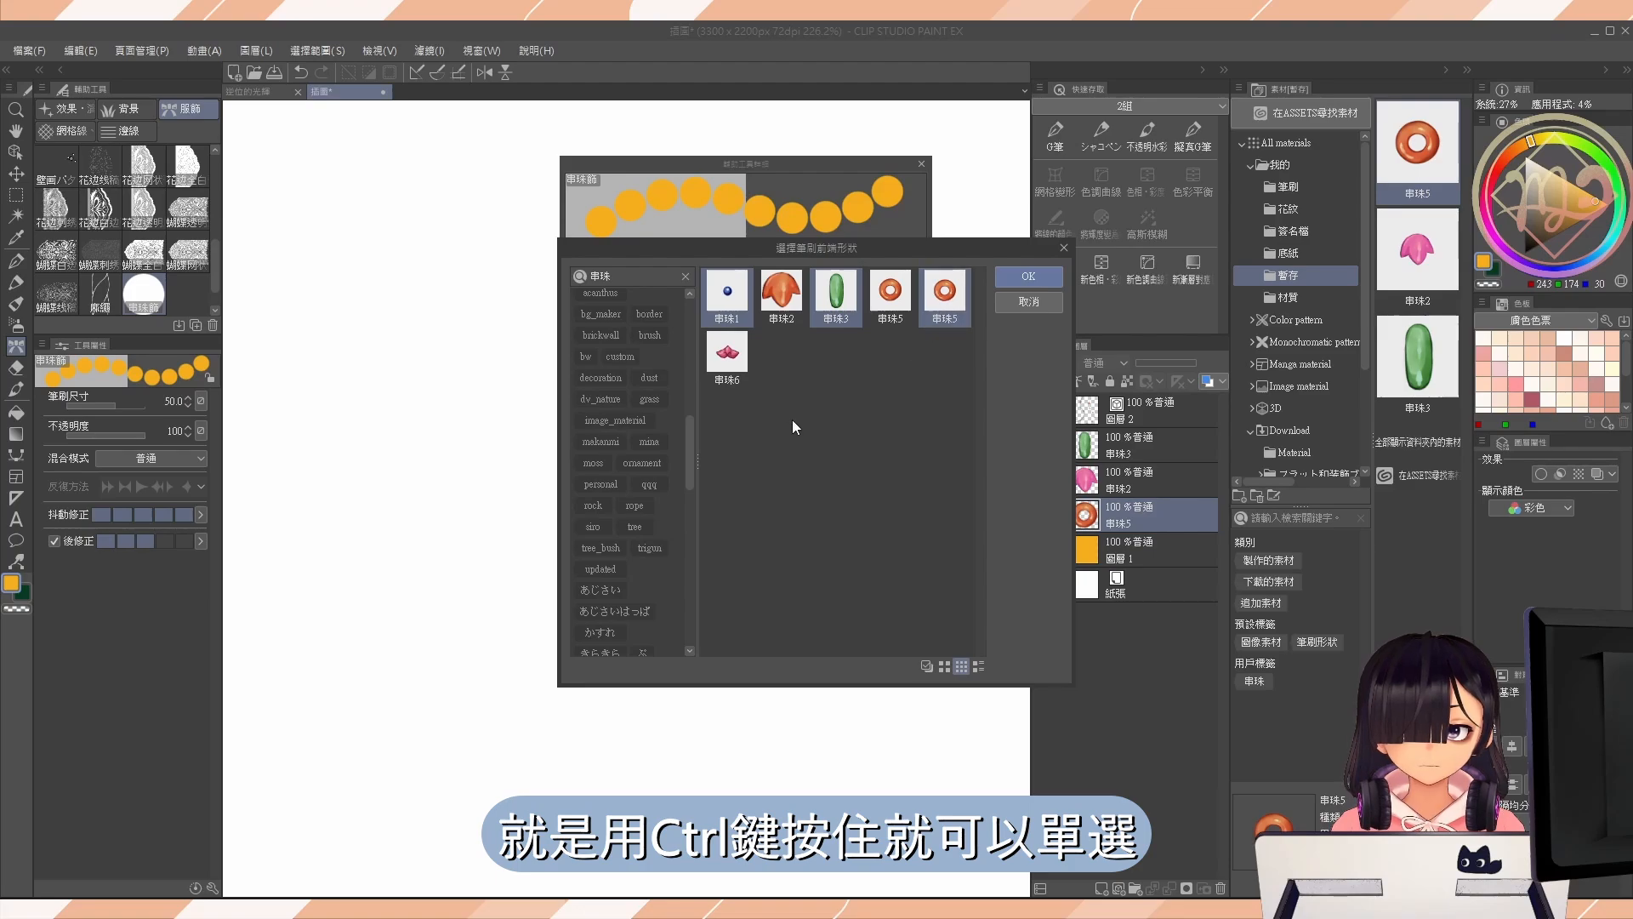
ctrl+click(730, 357)
ctrl+click(782, 298)
click(1026, 278)
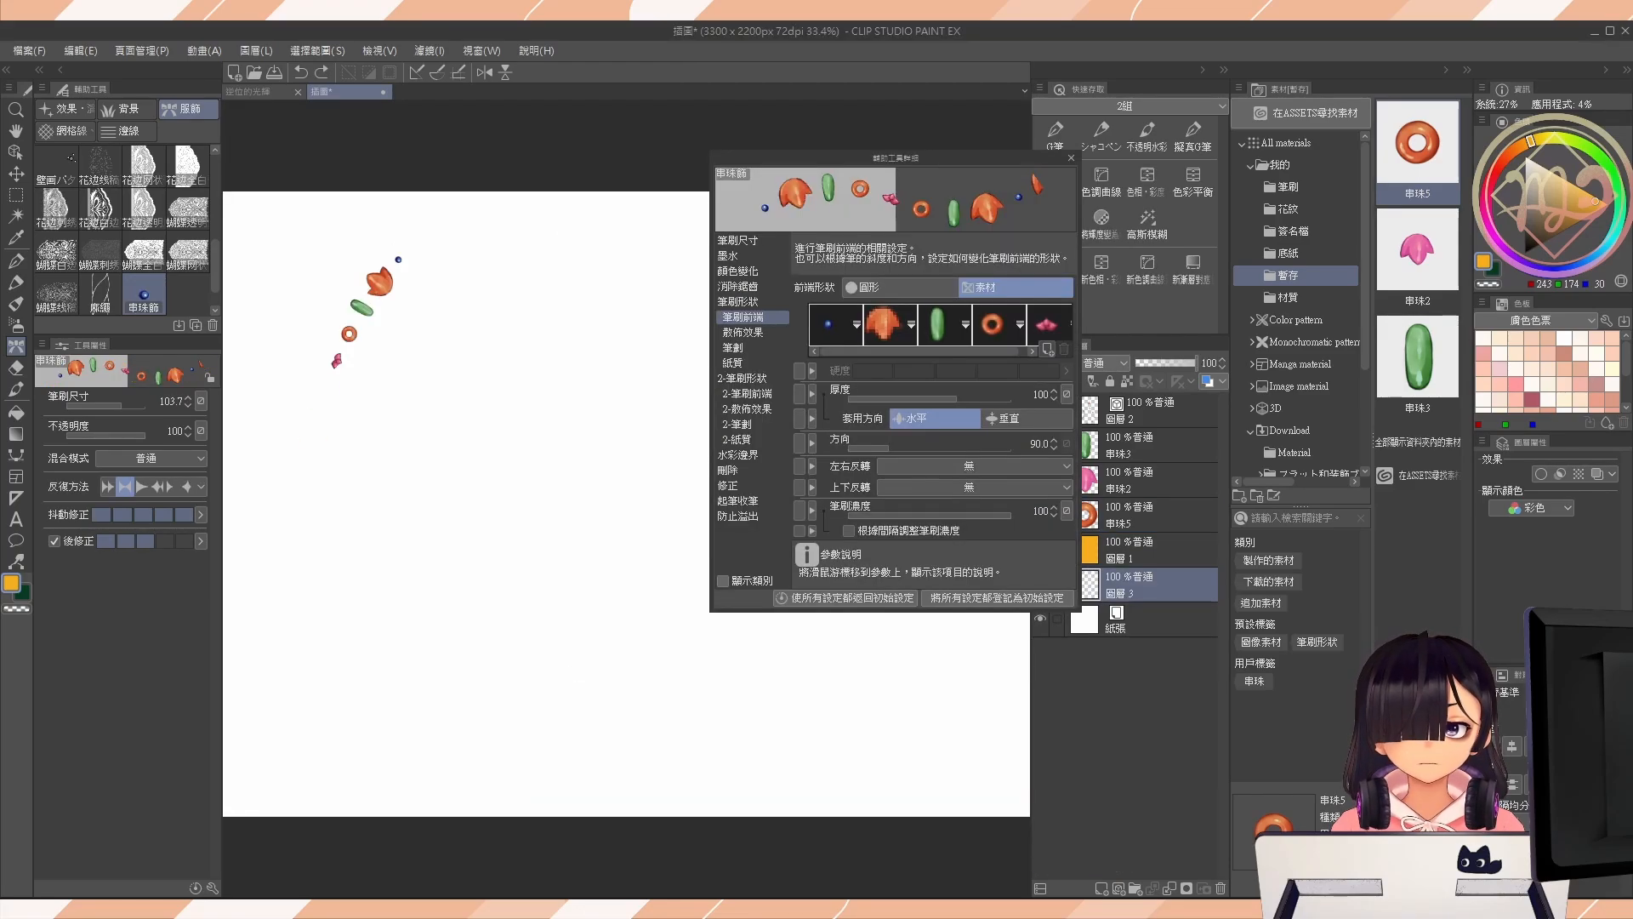
Paint curved test strokes with the new bead brush on the blank canvas, undoing the earlier attempts.
drag(346, 354, 485, 675)
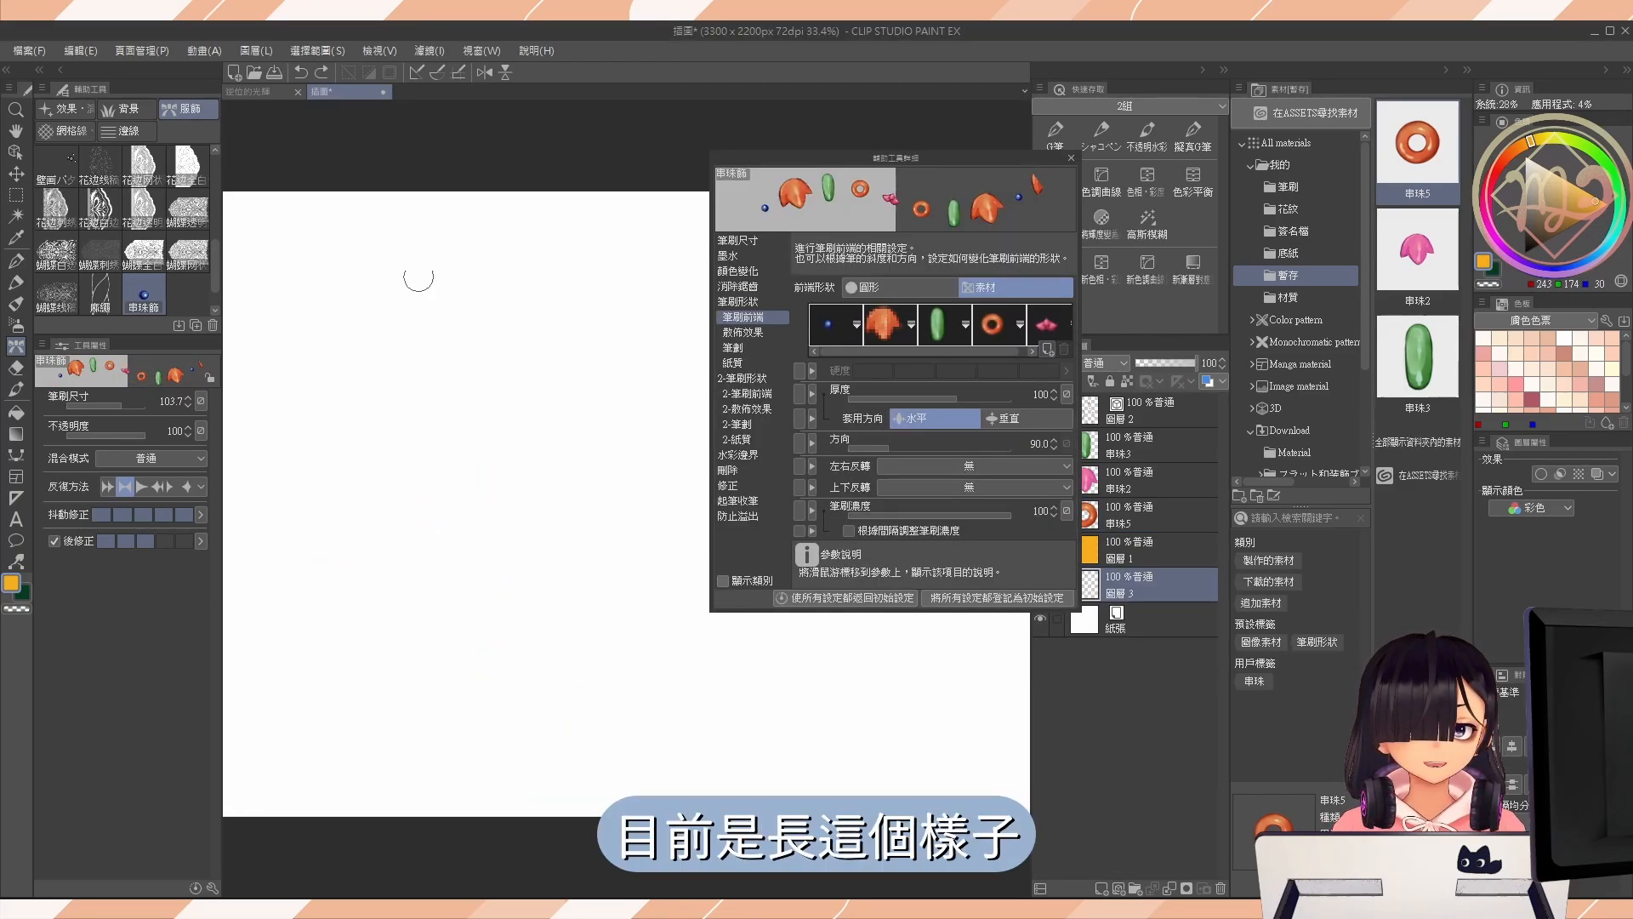
mouse_move(419, 278)
mouse_down()
mouse_move(480, 506)
mouse_move(570, 451)
mouse_move(519, 387)
mouse_up()
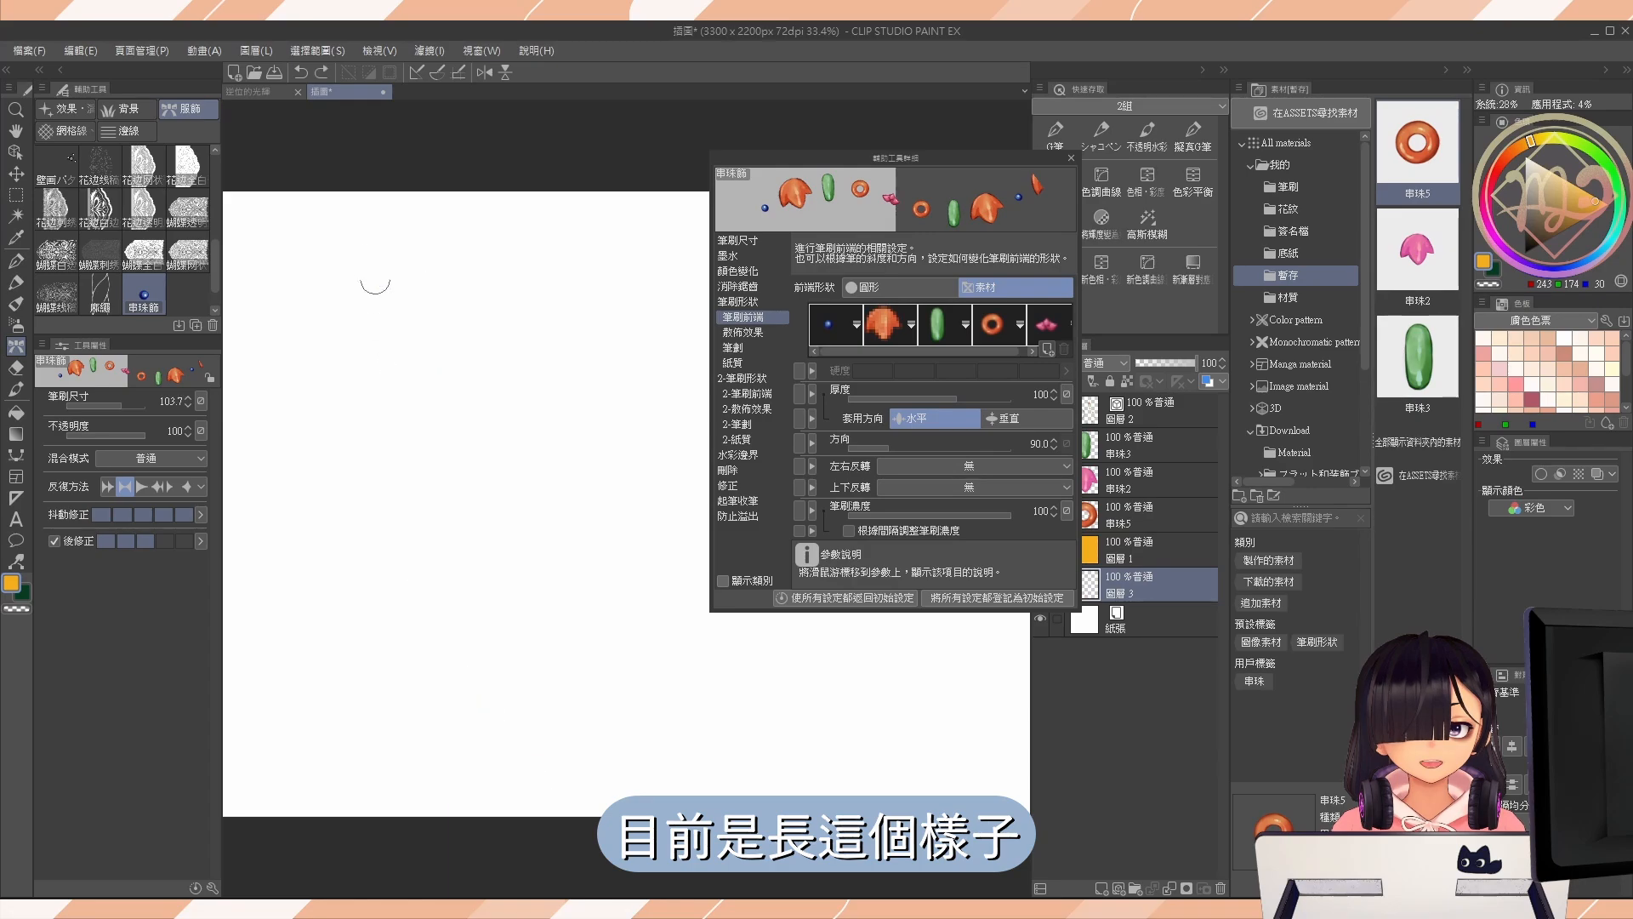
mouse_move(375, 277)
mouse_down()
mouse_move(307, 509)
mouse_move(487, 488)
mouse_move(697, 438)
mouse_up()
key(ctrl+z)
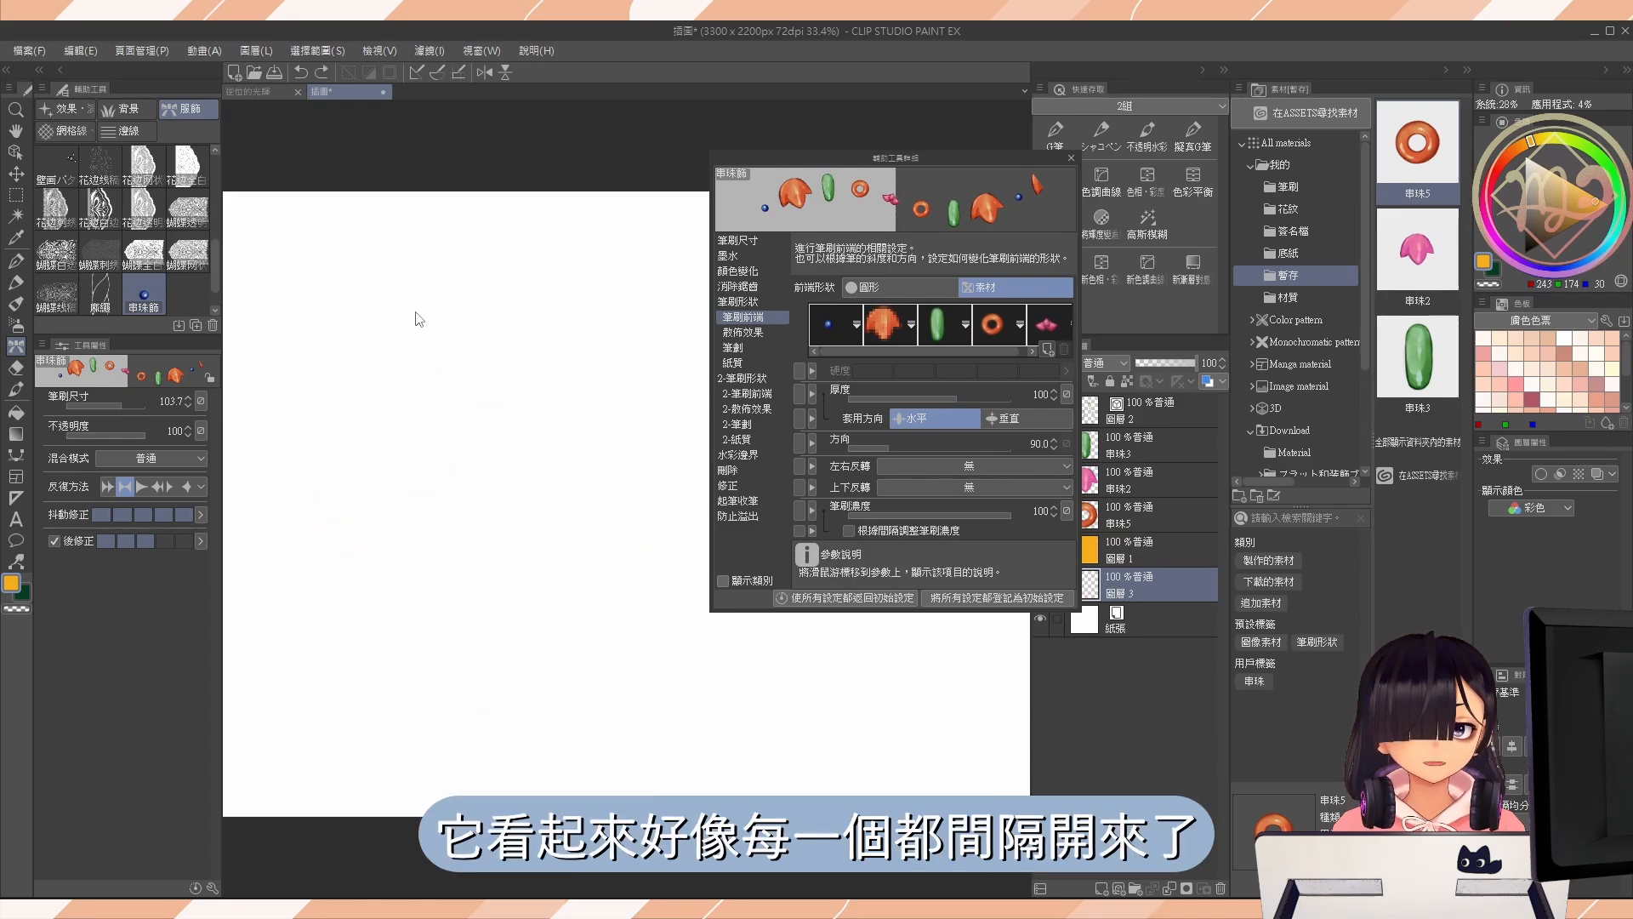
mouse_move(369, 271)
mouse_down()
mouse_move(324, 452)
mouse_move(650, 428)
mouse_up()
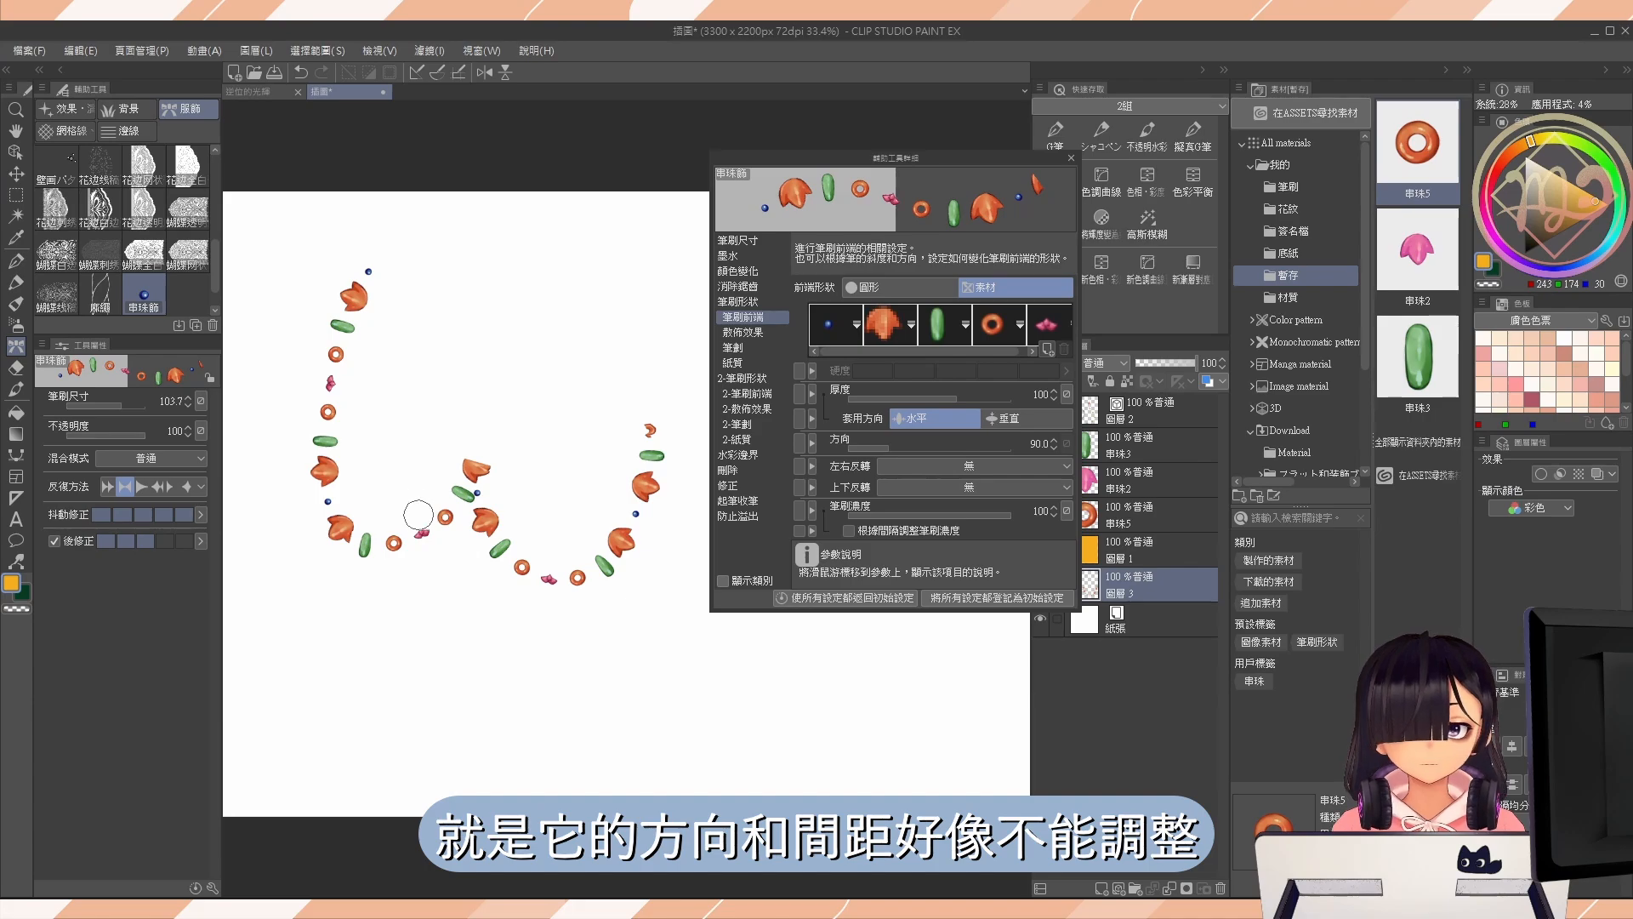
Turn off 絲帶 in the brush's 筆劃 settings and widen the fixed 間隔 to 229.2.
click(748, 350)
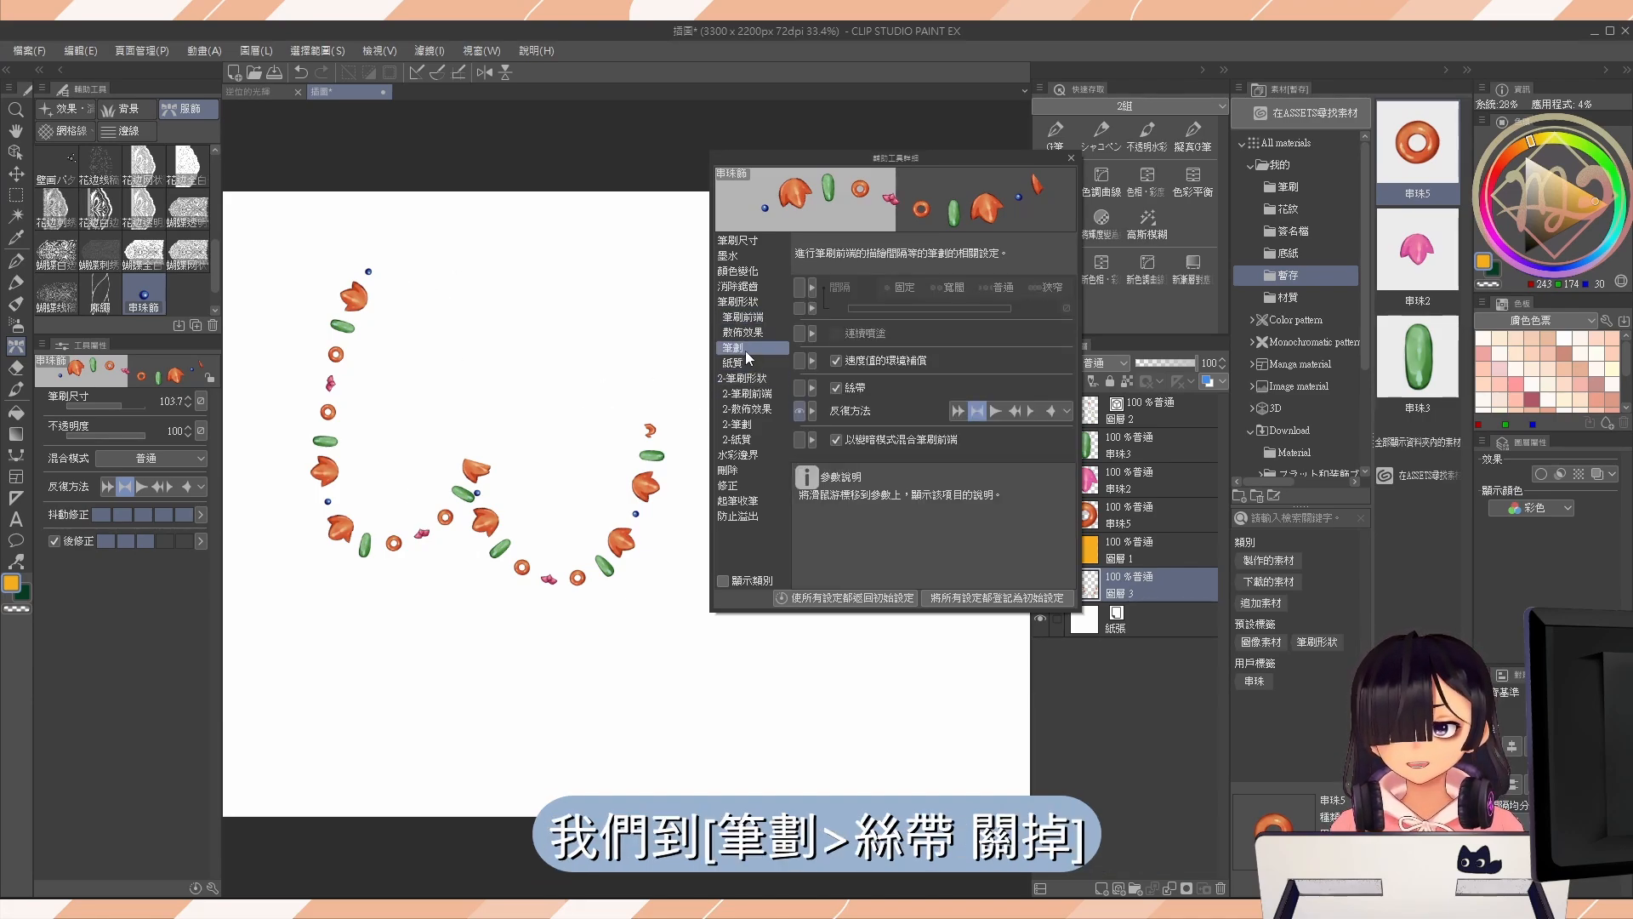
click(838, 389)
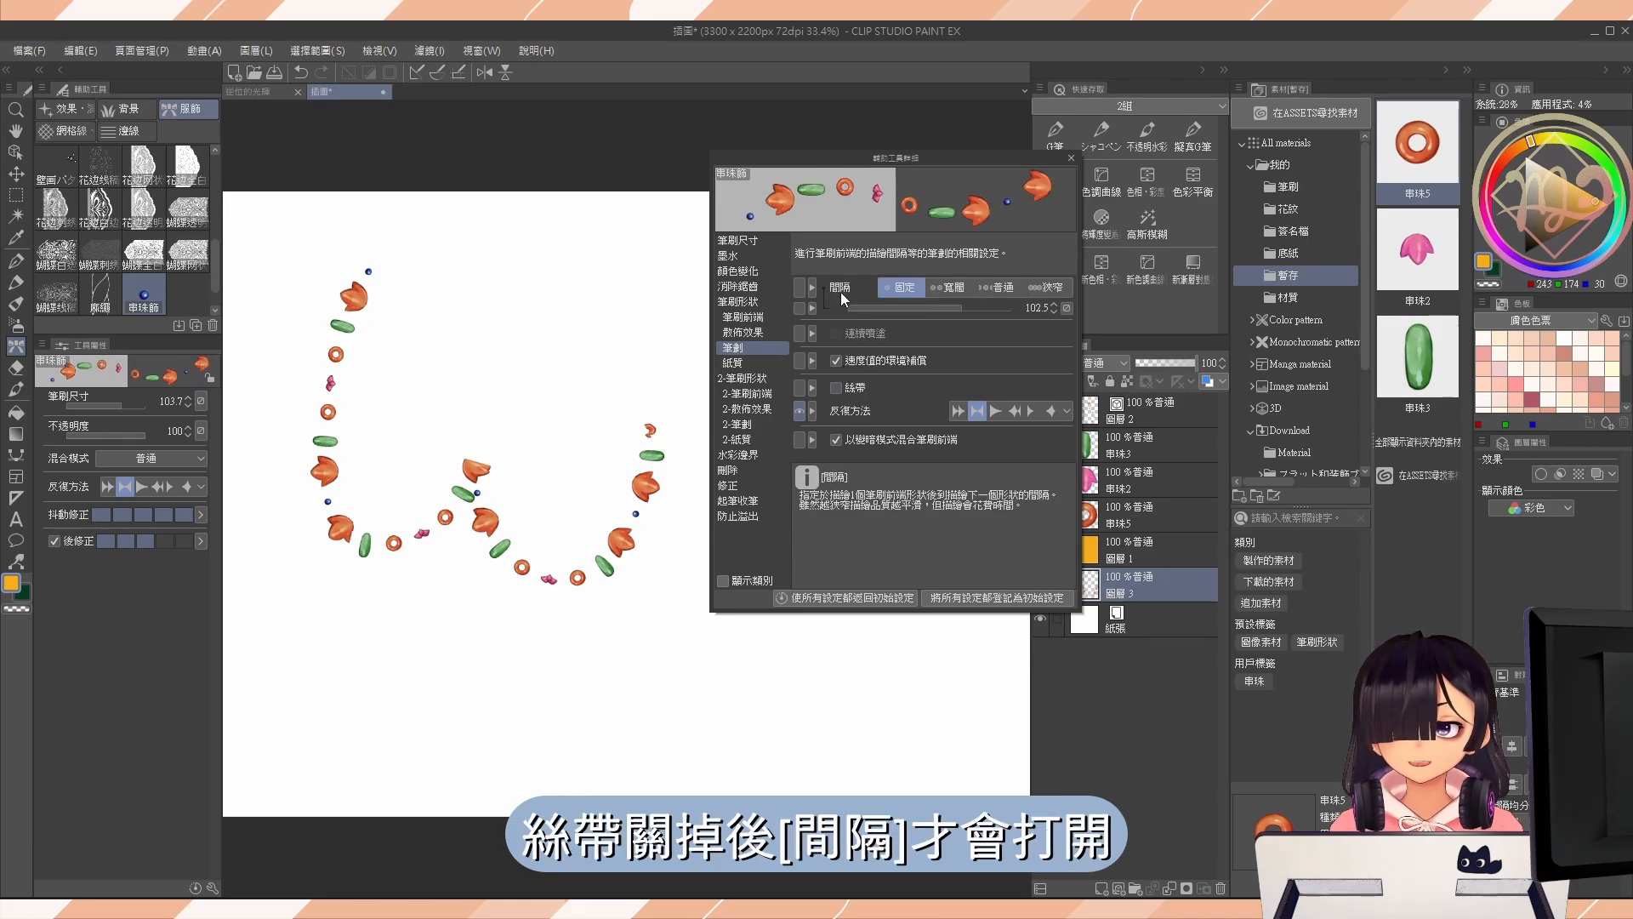
click(976, 307)
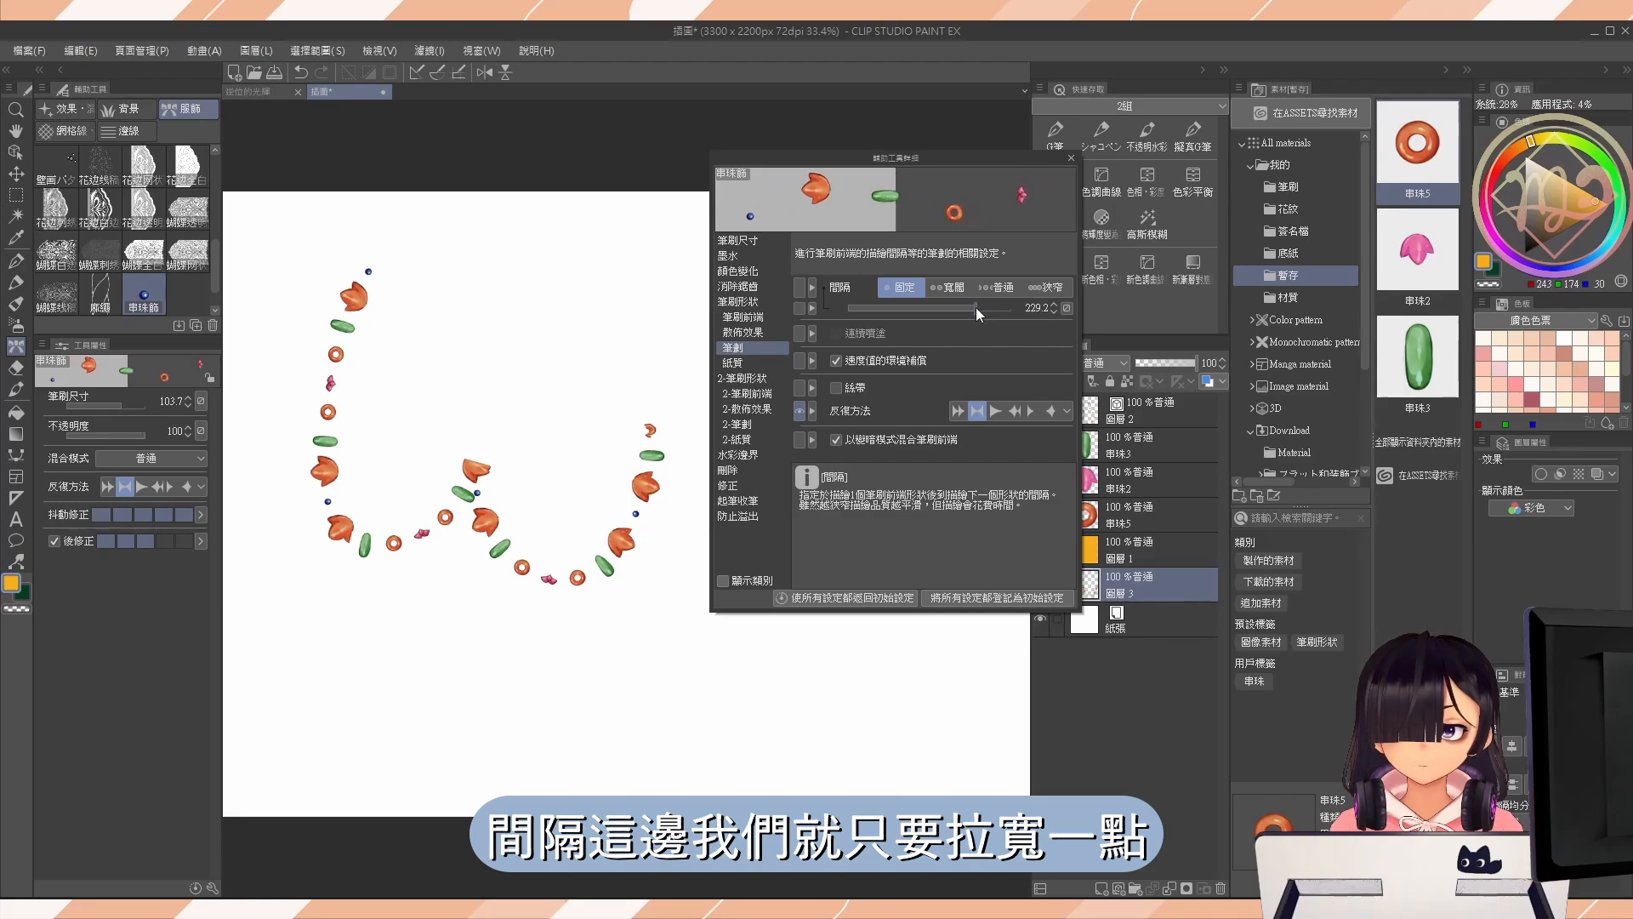
Undo the curved test strokes and paint a vertical strand of widely spaced beads to check the gap.
mouse_move(485, 237)
mouse_down()
mouse_move(452, 373)
mouse_move(587, 321)
mouse_move(639, 395)
mouse_move(679, 328)
mouse_up()
key(ctrl+z)
key(ctrl+z)
mouse_move(443, 255)
mouse_down()
mouse_move(334, 502)
mouse_move(640, 603)
mouse_move(612, 411)
mouse_up()
key(ctrl+z)
drag(398, 240, 382, 738)
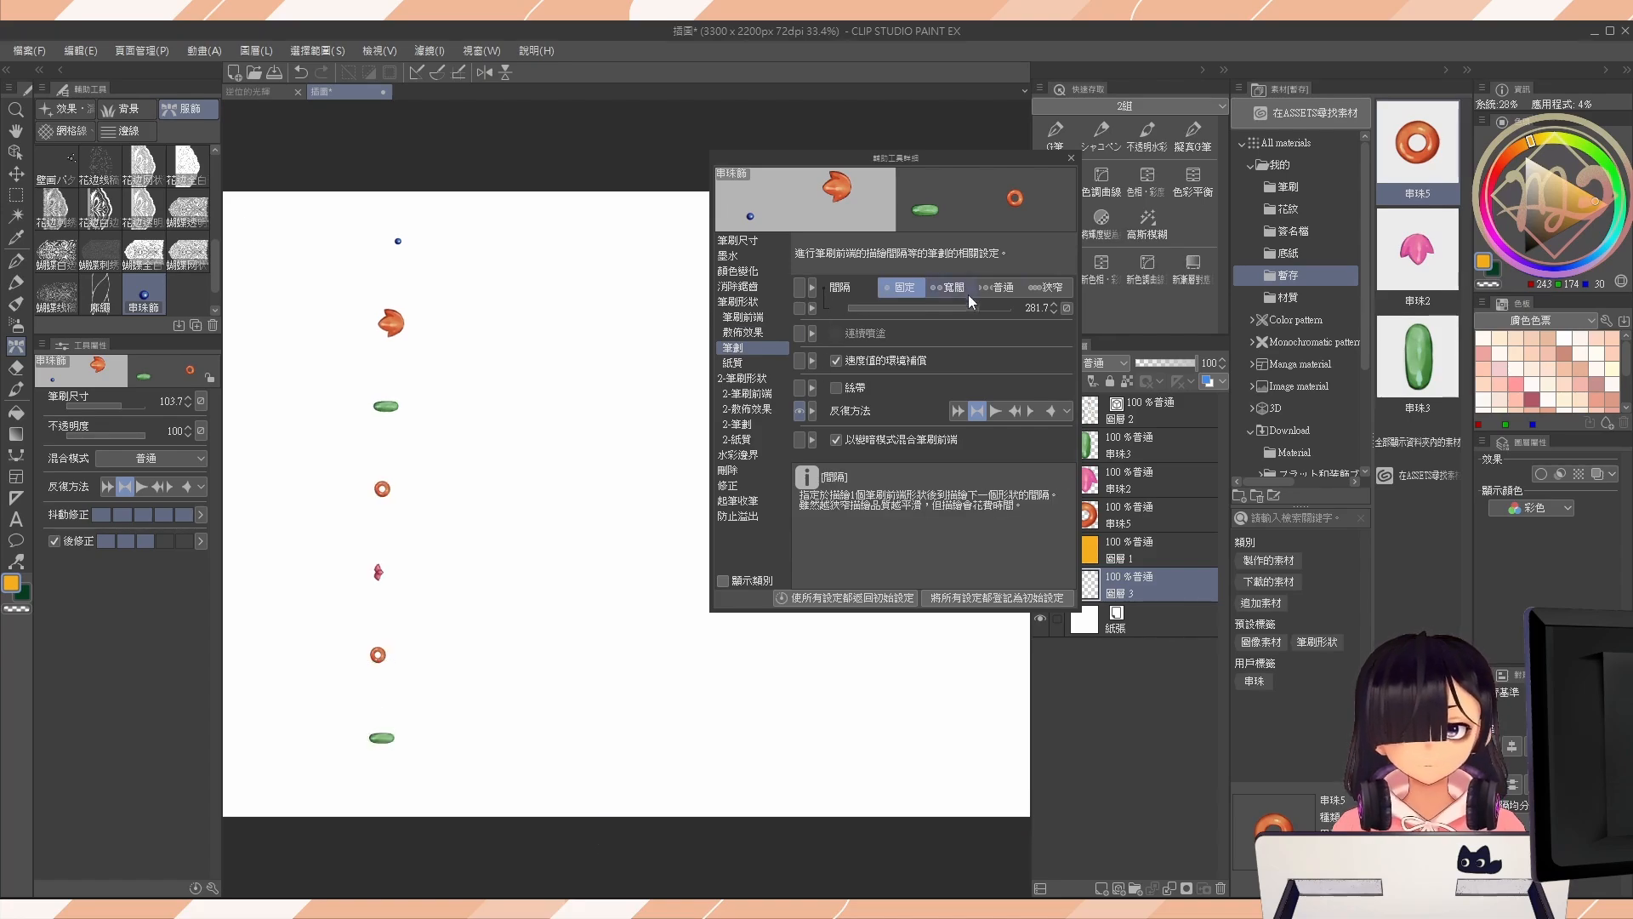
Try a tight 間隔 of 37.7, settle on 123.4, and undo the vertical test strokes painted with each gap.
drag(968, 307, 927, 306)
drag(556, 300, 558, 694)
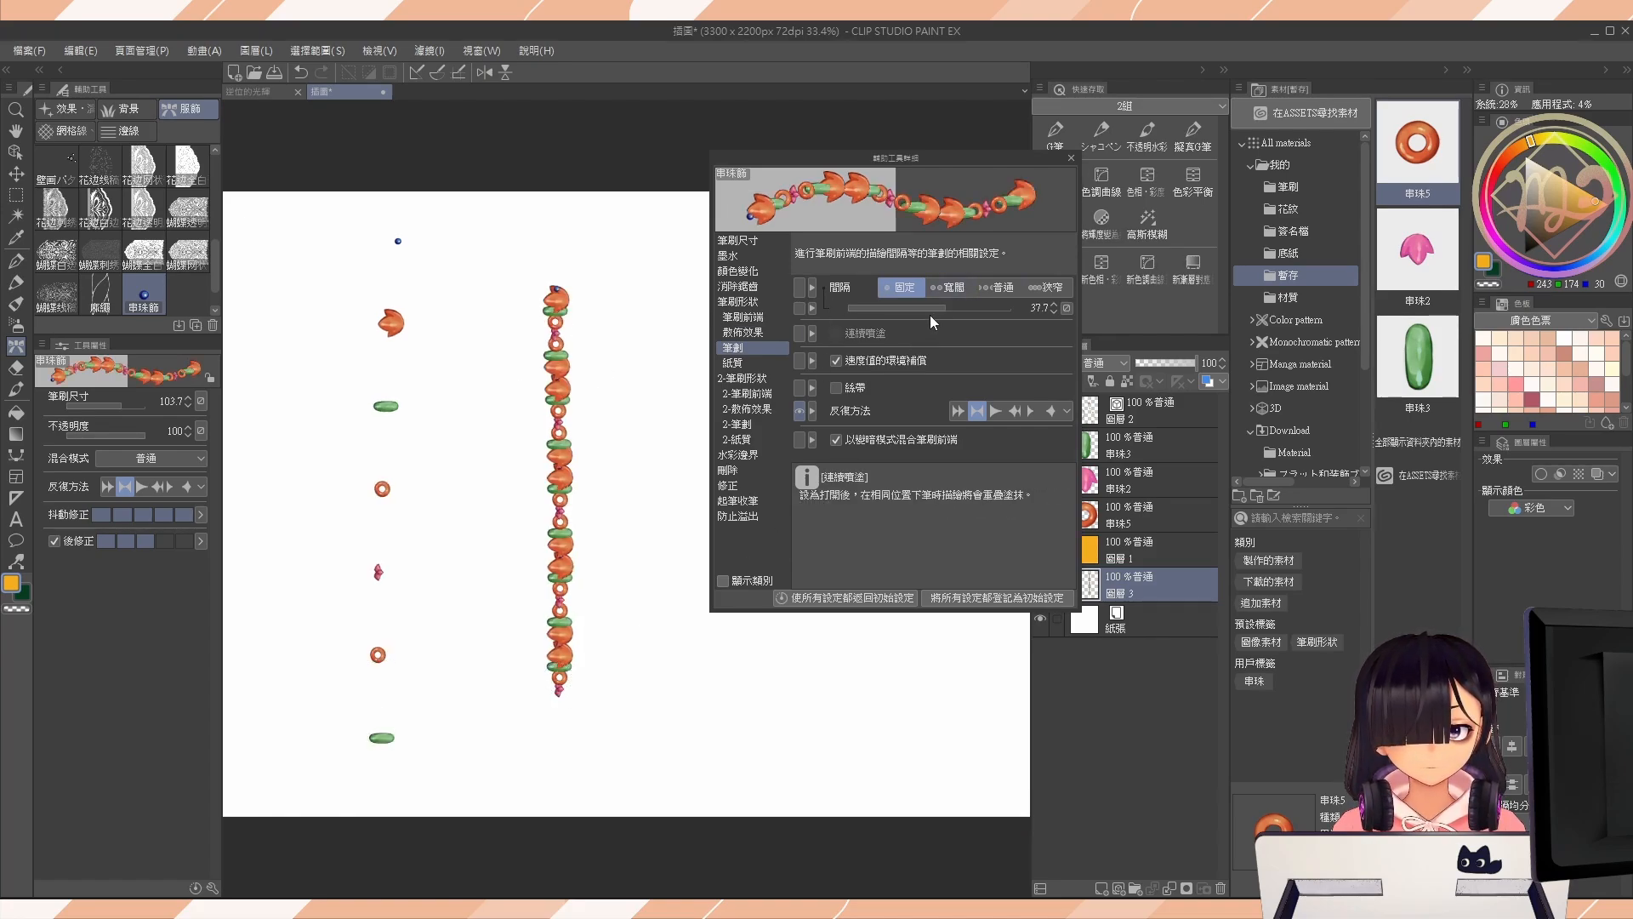
mouse_move(931, 308)
mouse_down()
mouse_move(982, 308)
mouse_move(964, 308)
mouse_up()
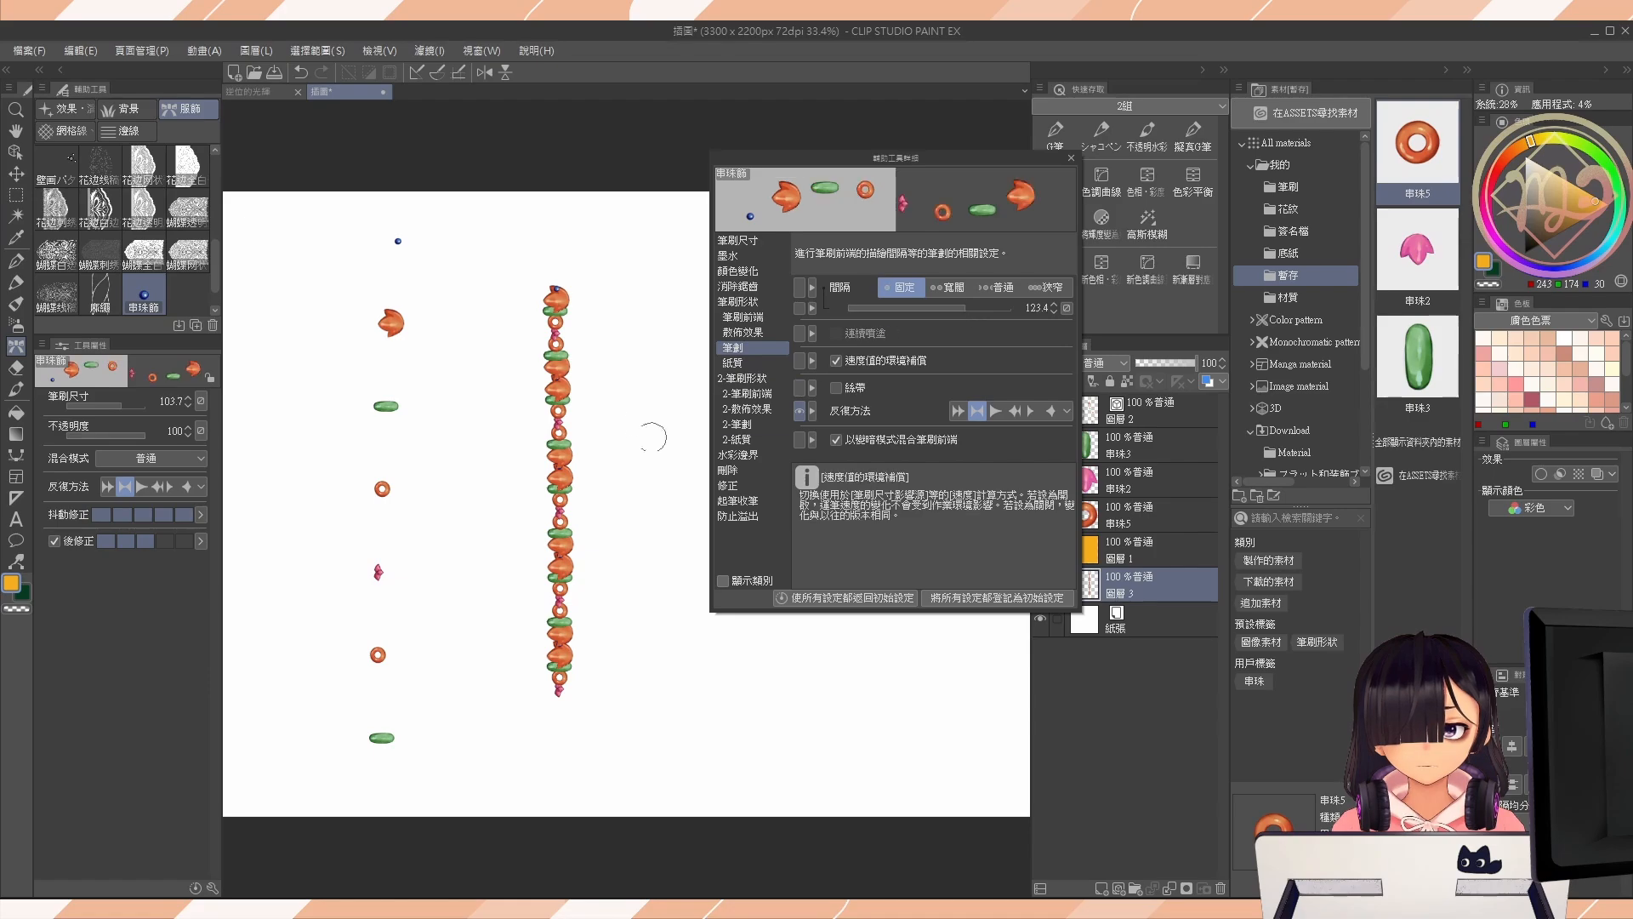
drag(614, 282, 627, 721)
key(ctrl+z)
key(ctrl+z)
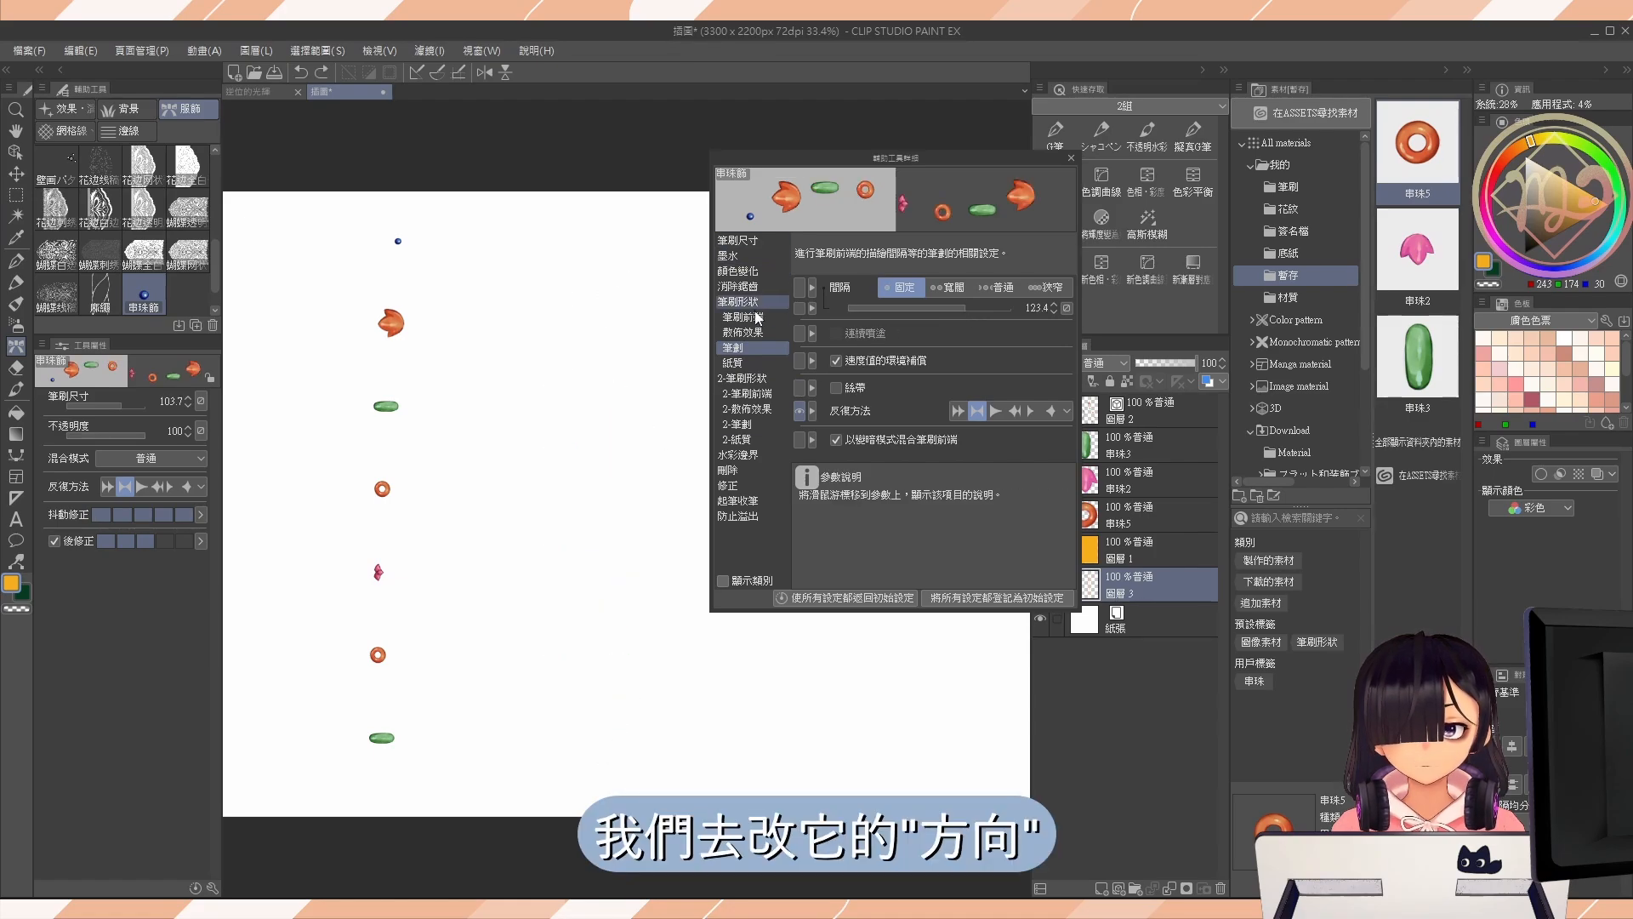
Set the brush tip's 方向 to 0.0 and paint a curved test stroke.
click(756, 318)
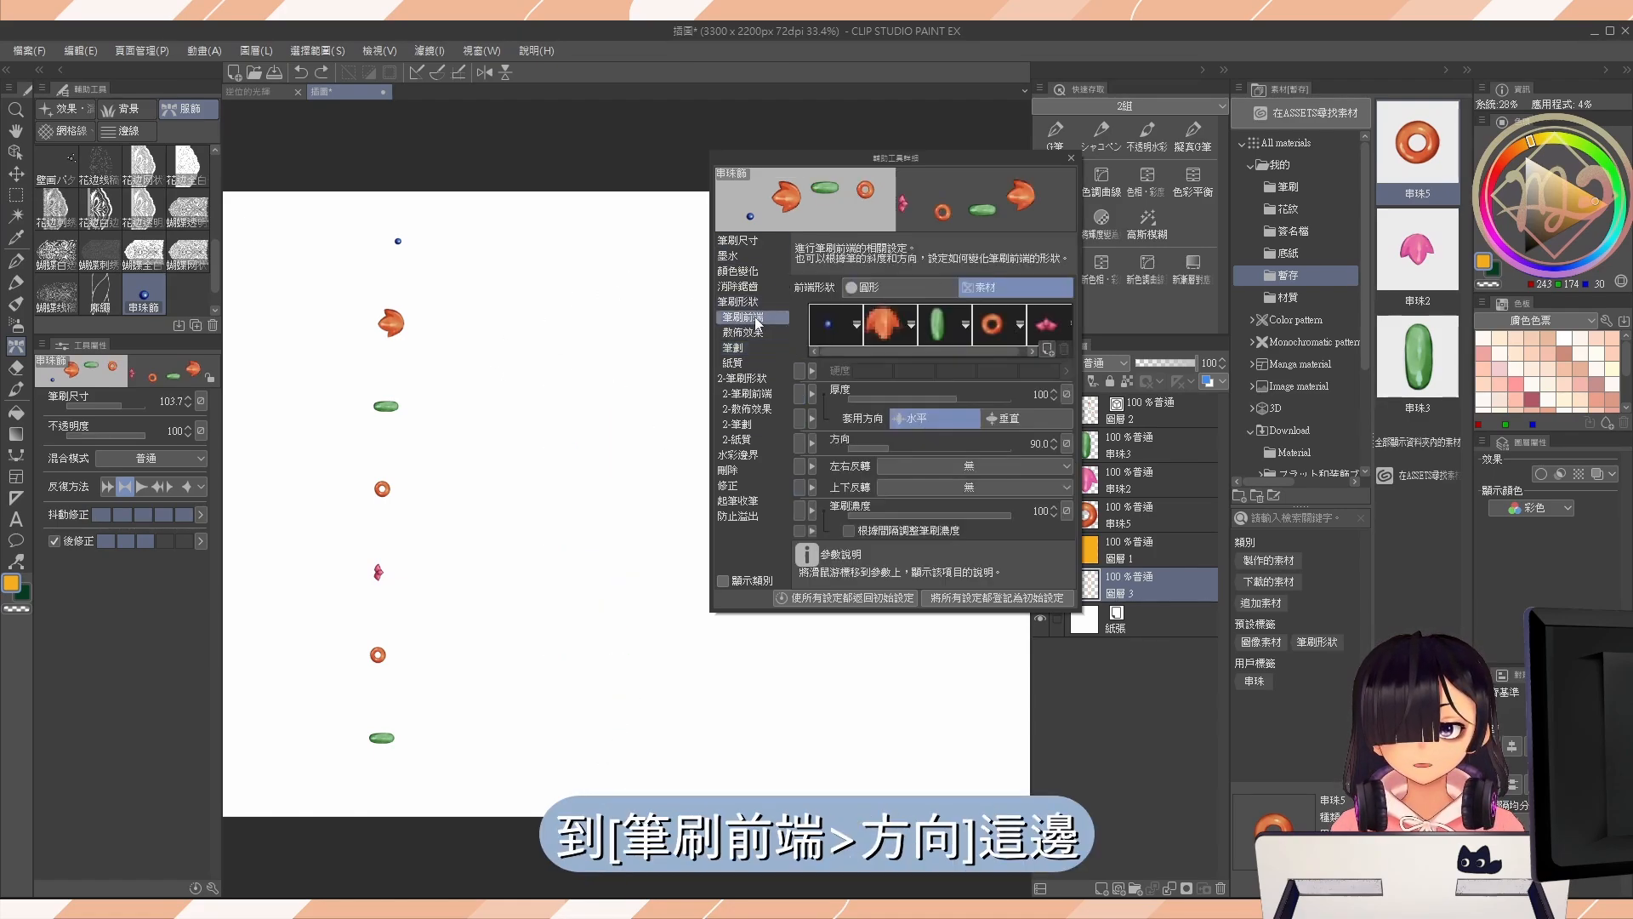
drag(865, 444, 829, 448)
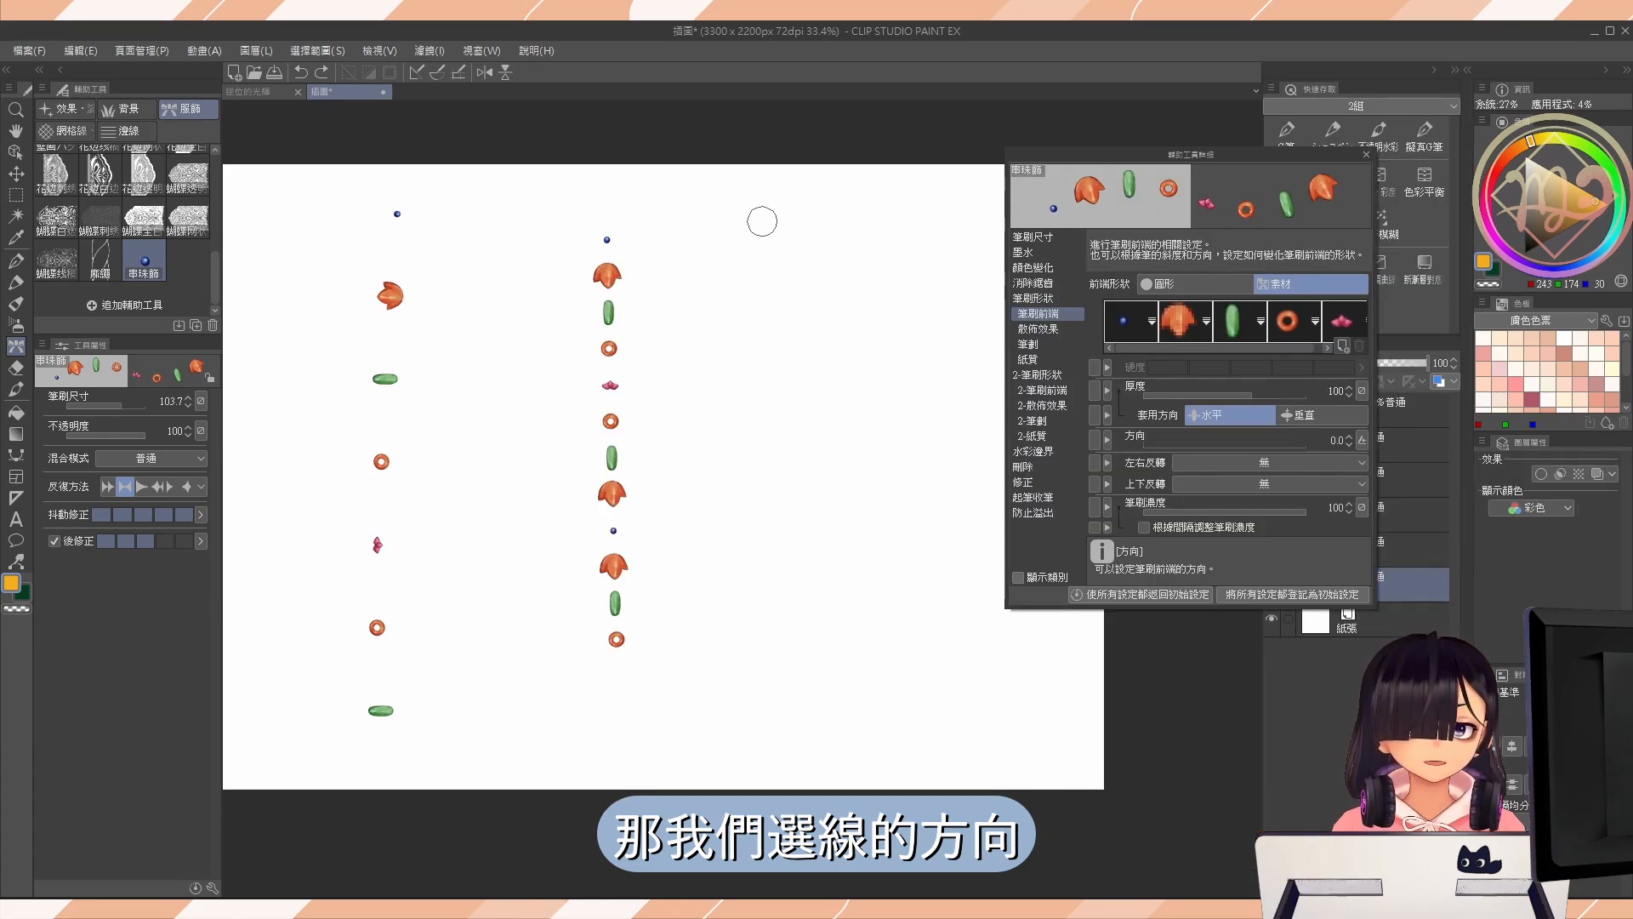
mouse_move(747, 208)
mouse_down()
mouse_move(709, 322)
mouse_move(912, 383)
mouse_move(808, 598)
mouse_move(956, 681)
mouse_move(833, 664)
mouse_move(682, 308)
mouse_move(820, 380)
mouse_move(797, 569)
mouse_move(852, 628)
mouse_up()
key(ctrl+z)
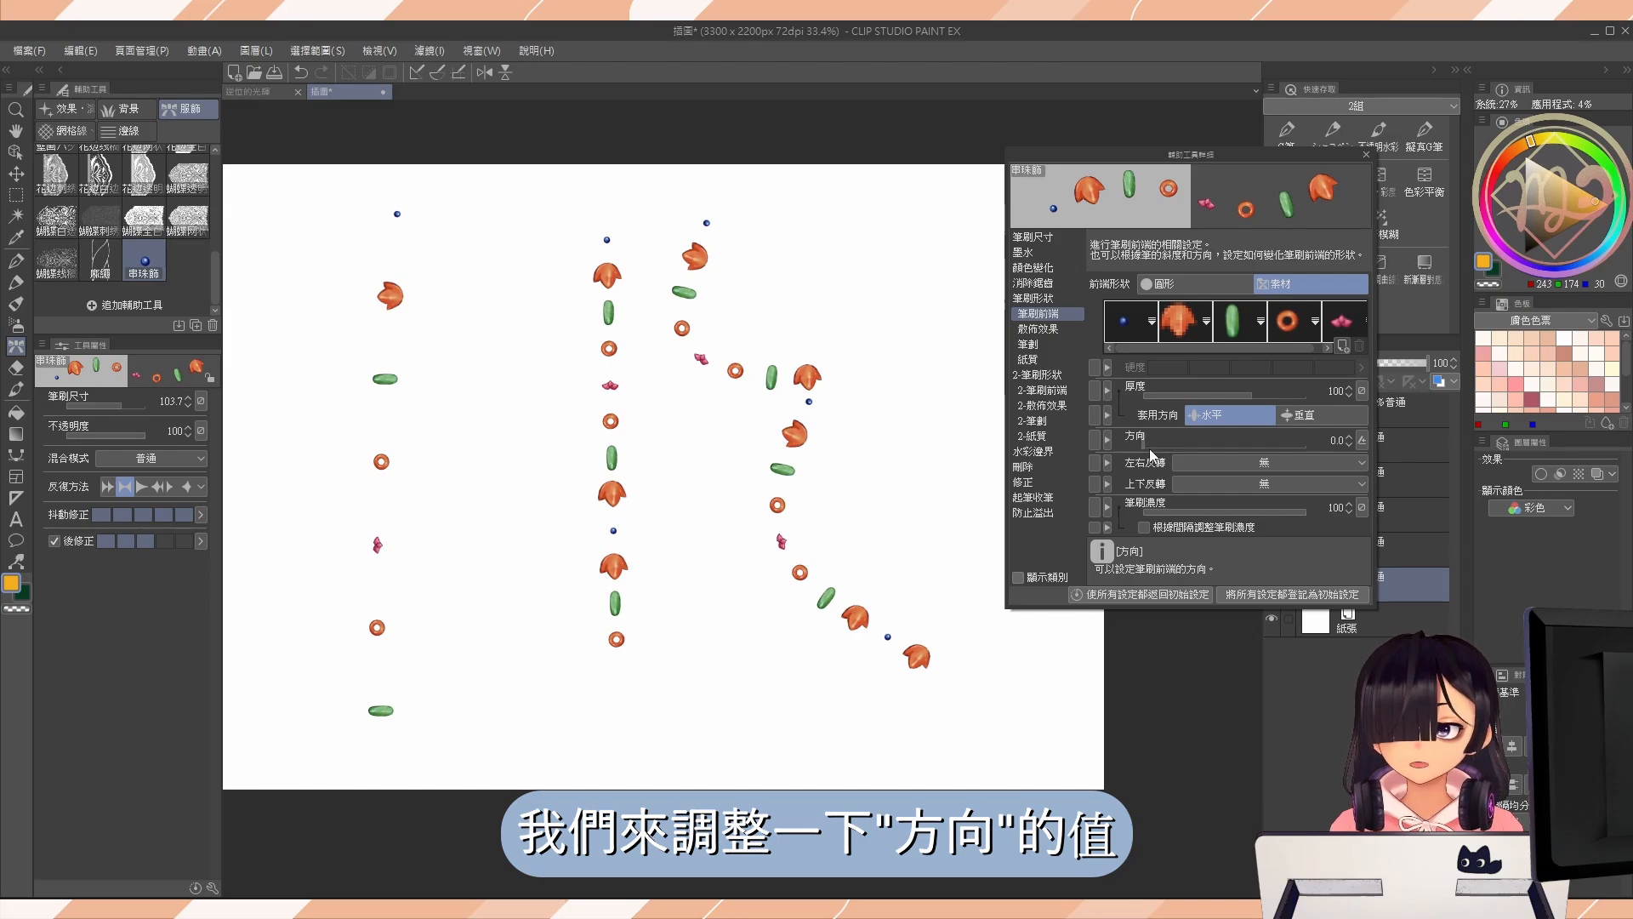
Set the brush tip's 方向 to 270.0 and replace the curved test strokes with a vertical and a curved bead strand.
drag(1150, 448, 1254, 451)
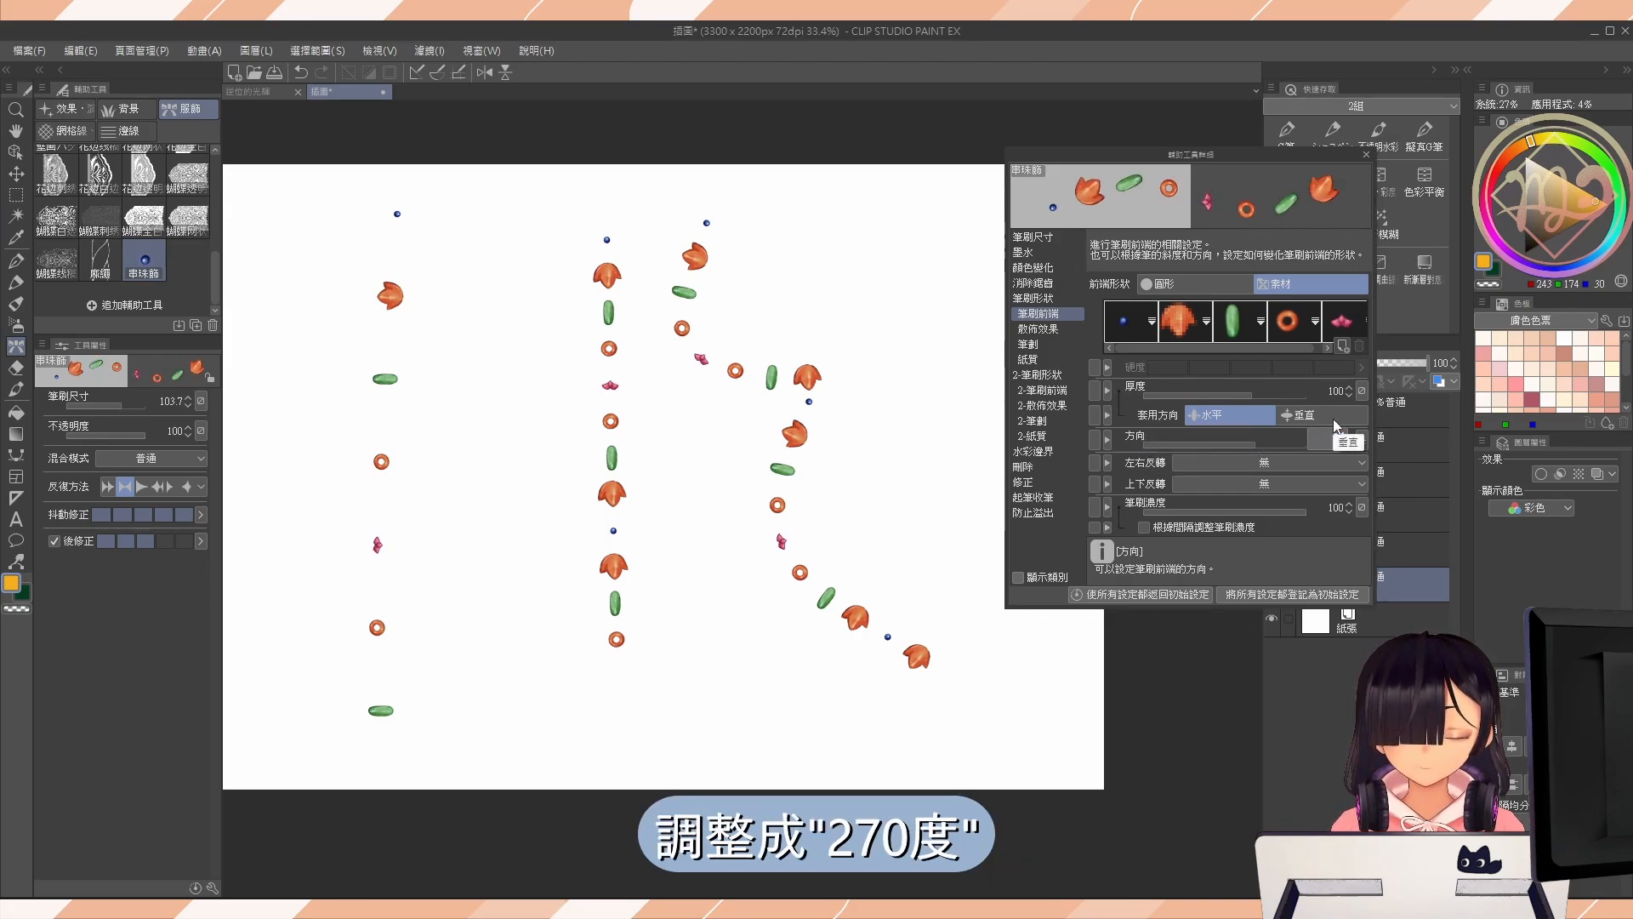
key(Return)
mouse_move(834, 219)
mouse_down()
mouse_move(912, 338)
mouse_move(839, 545)
mouse_move(941, 652)
mouse_up()
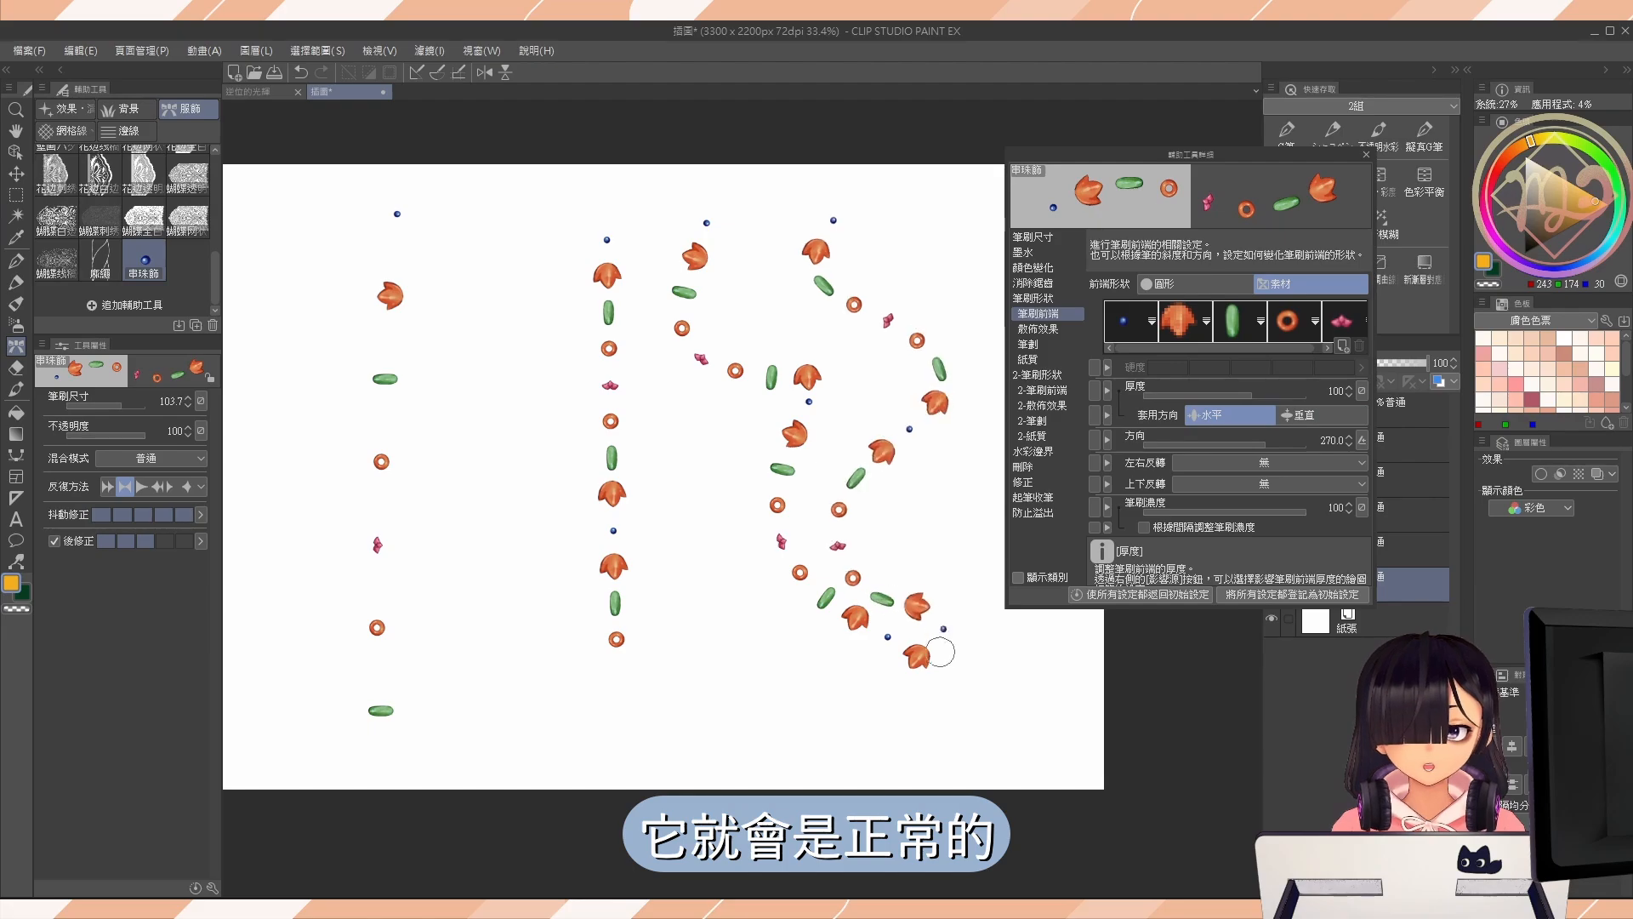
key(ctrl+z)
key(ctrl+z)
drag(744, 249, 760, 659)
mouse_move(833, 242)
mouse_down()
mouse_move(815, 313)
mouse_move(962, 499)
mouse_up()
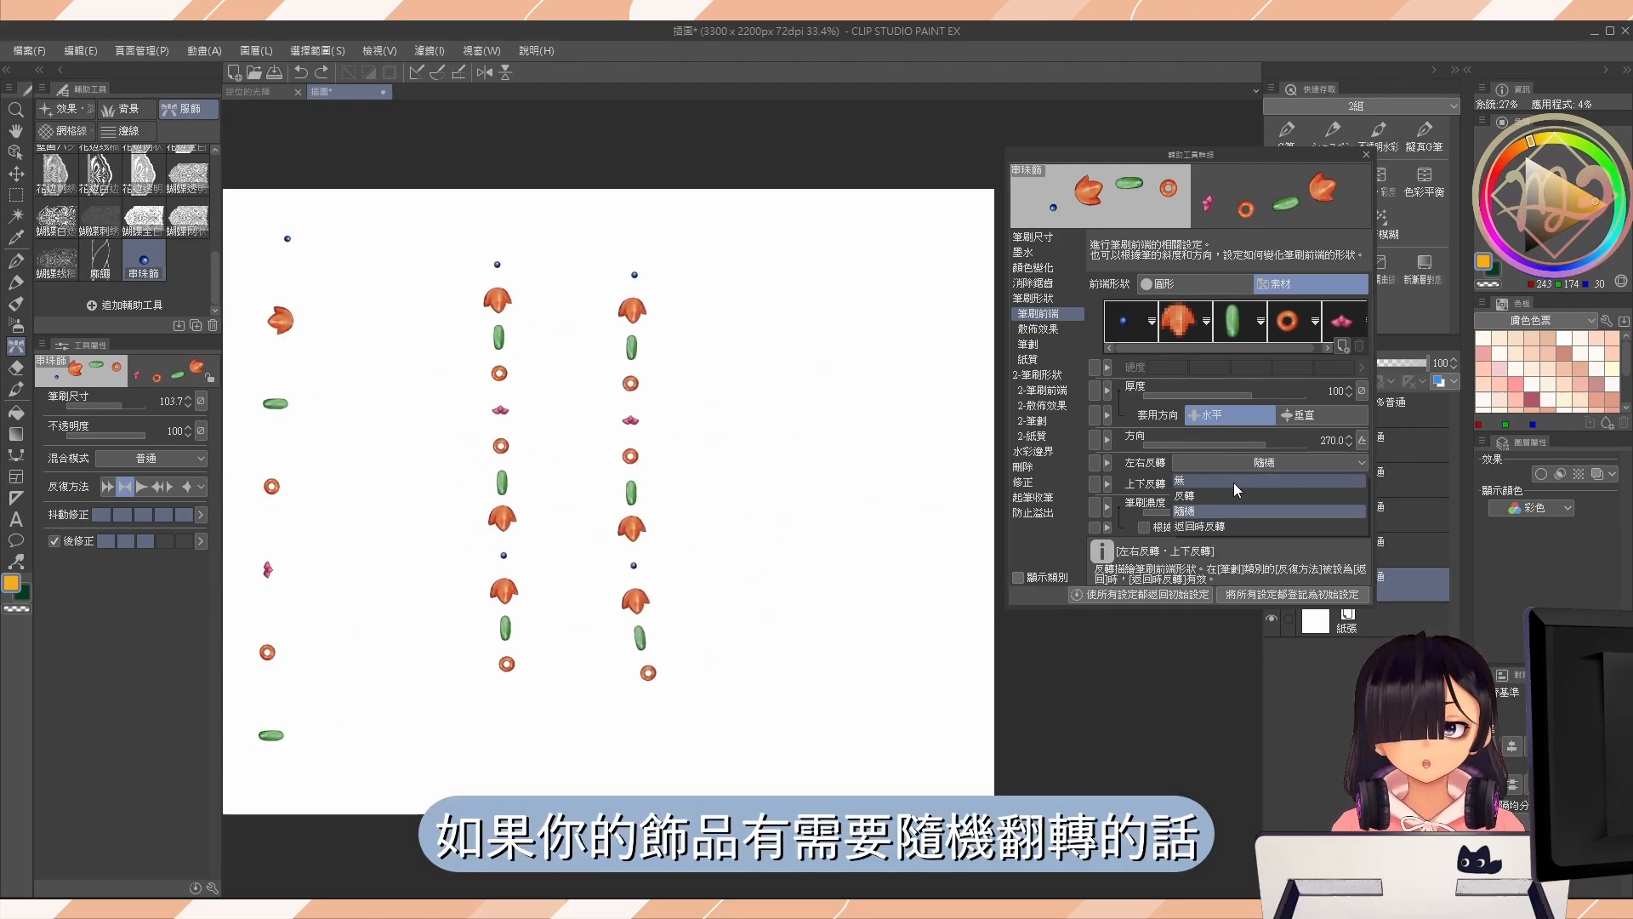
Try 隨機 for the brush tip's 左右反轉 and 上下反轉, and return both to 無.
click(1233, 483)
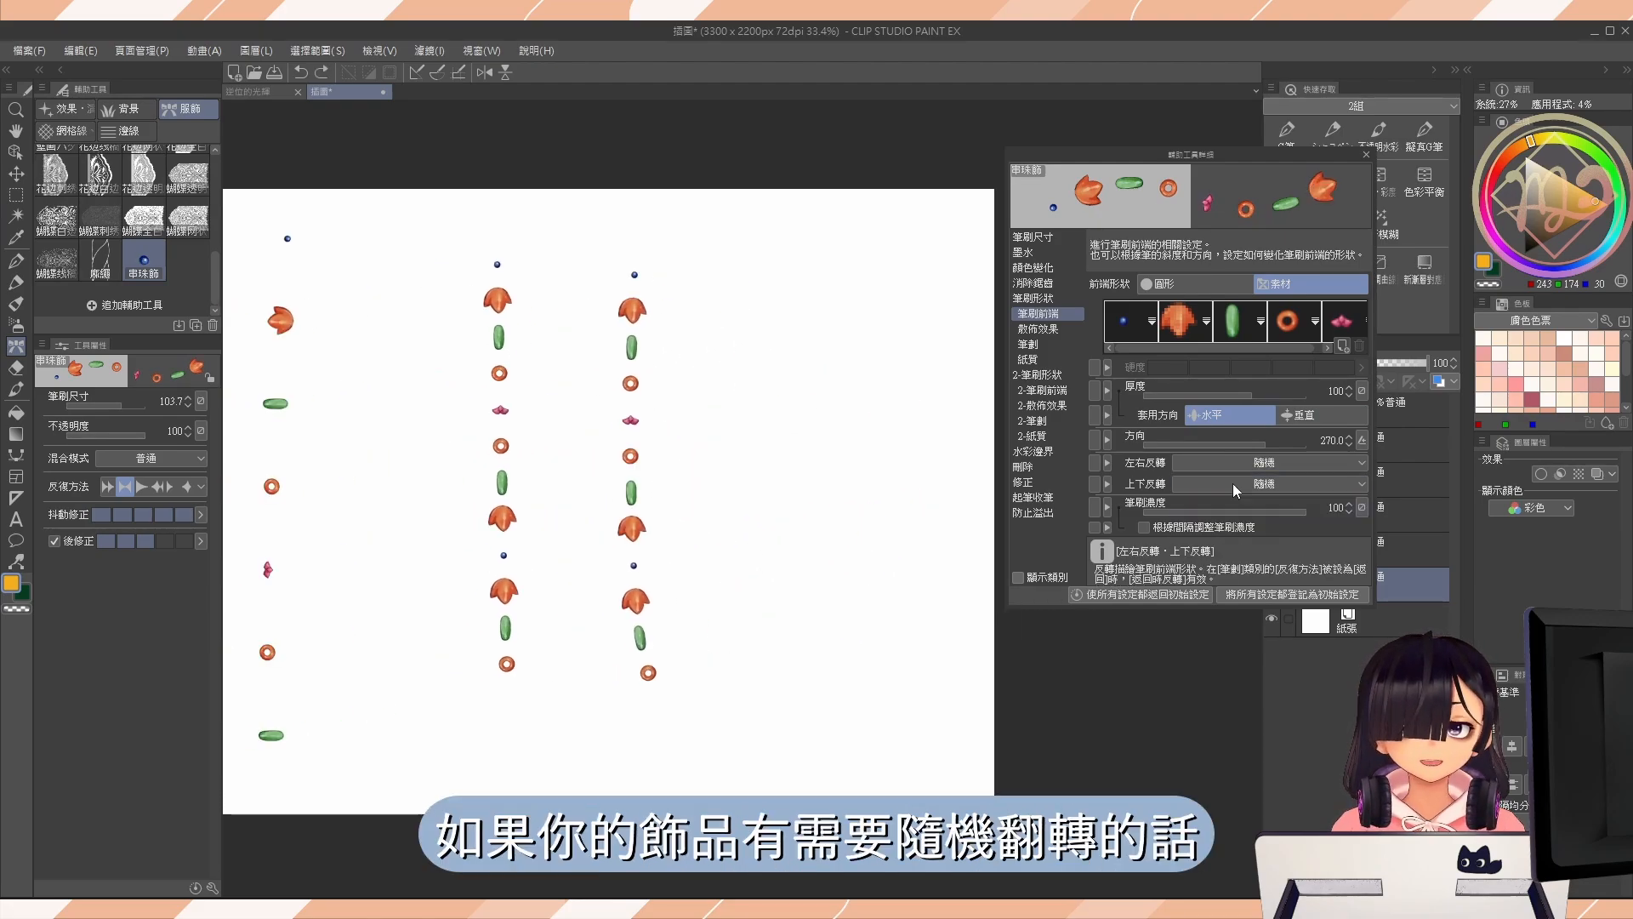
click(1232, 483)
click(1229, 495)
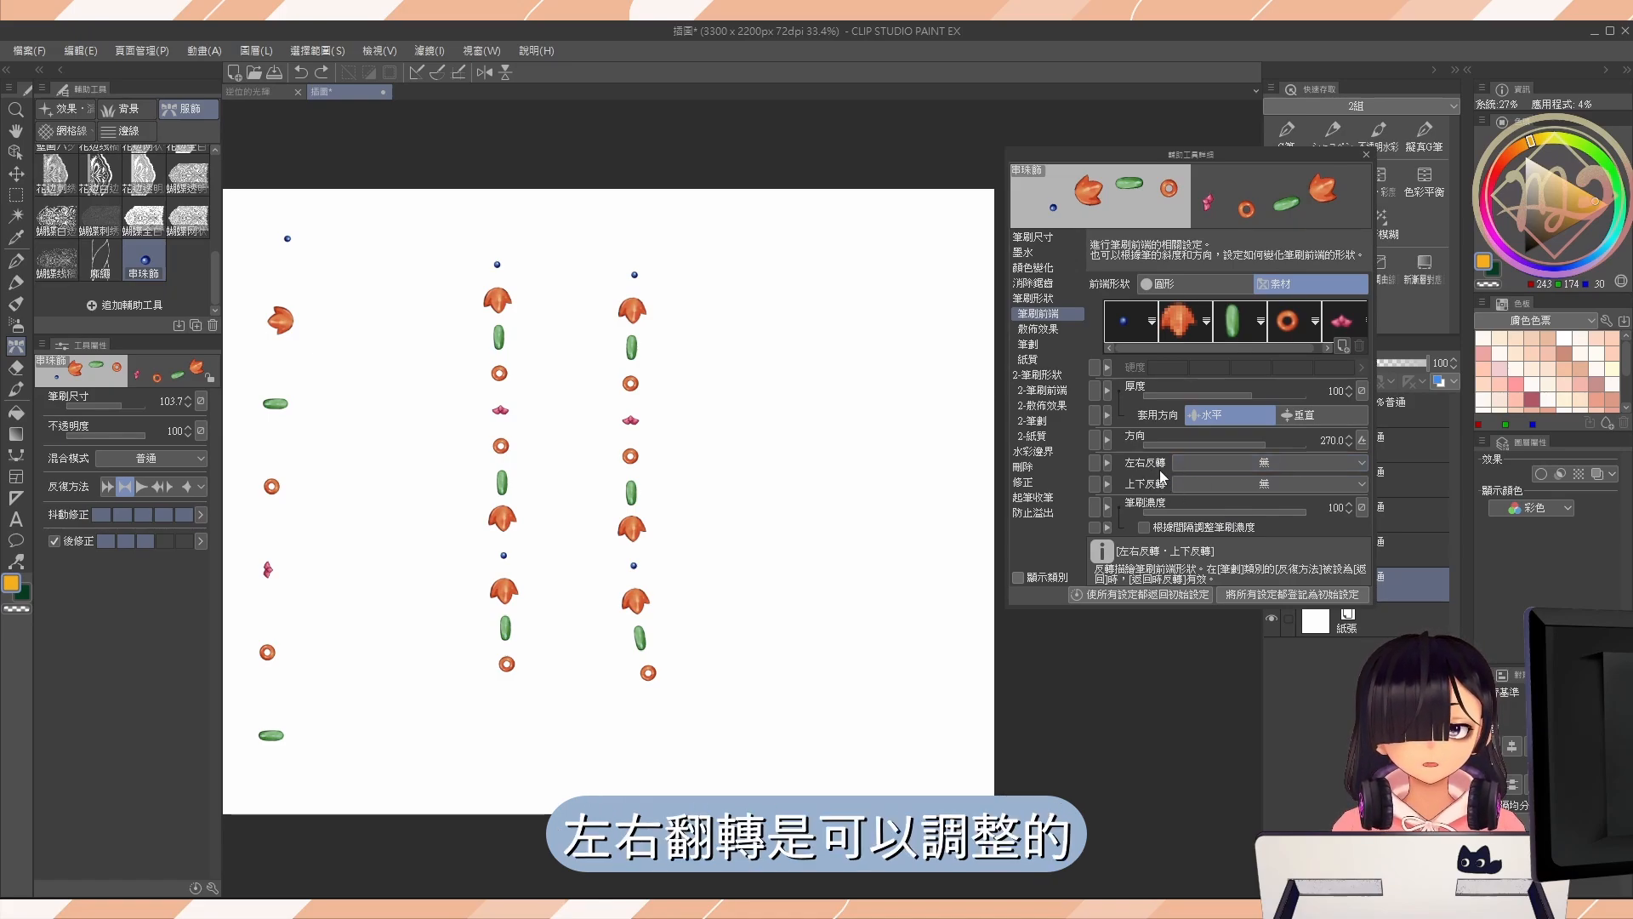
Check the brush with vertical test strokes, clear the layer, and paint one fresh vertical strand of beads.
drag(793, 311, 766, 627)
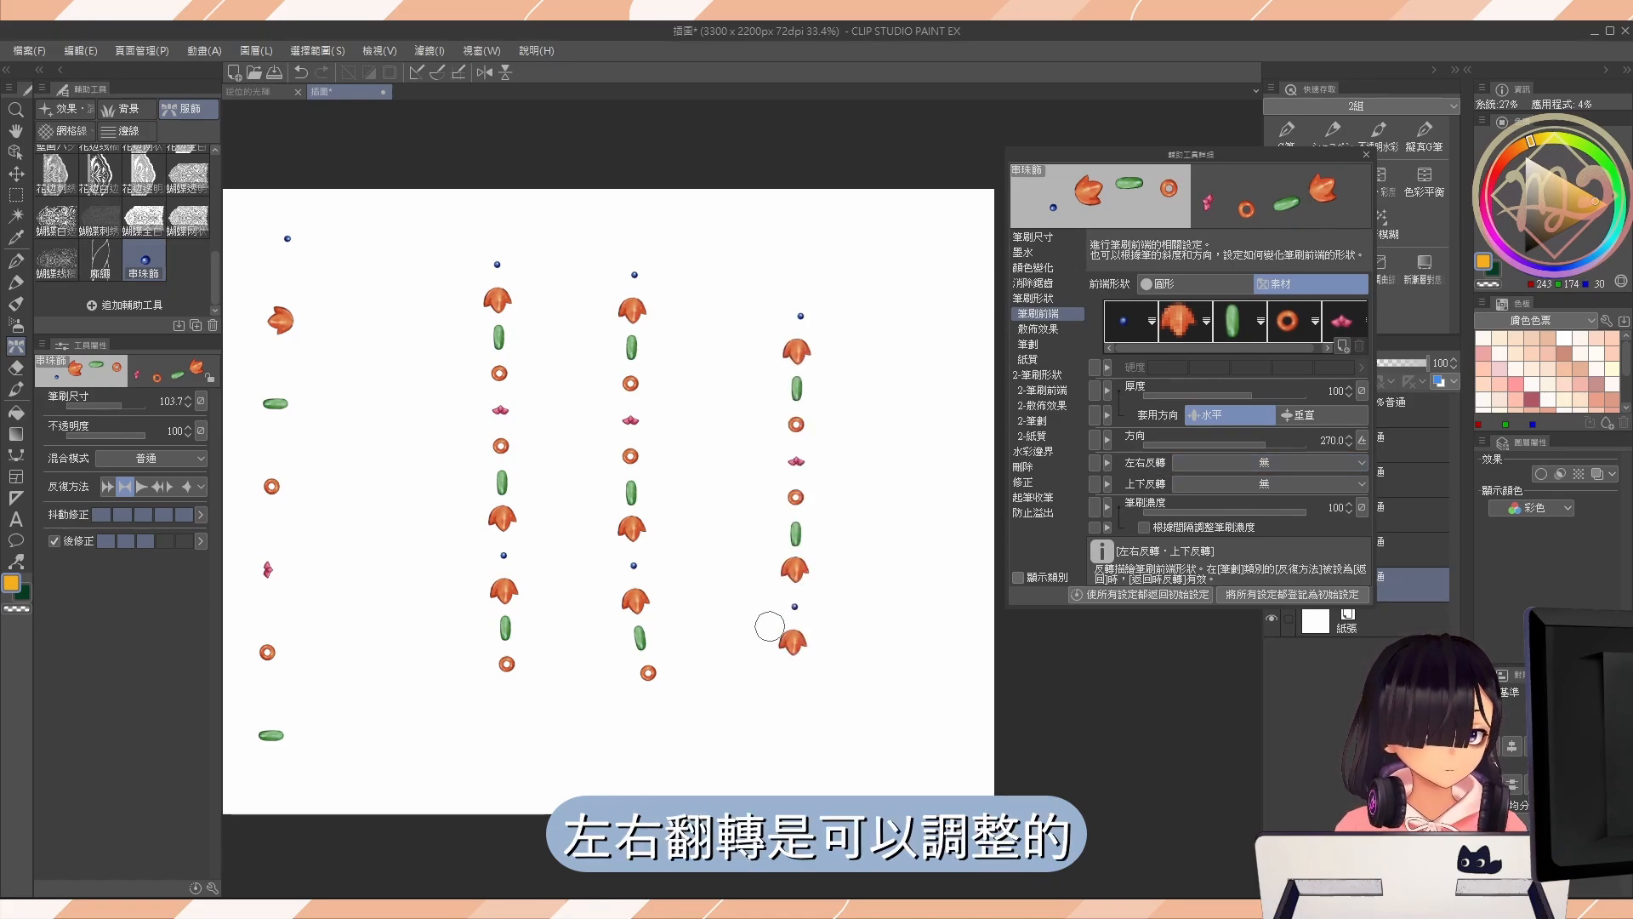
key(ctrl+z)
drag(750, 305, 752, 680)
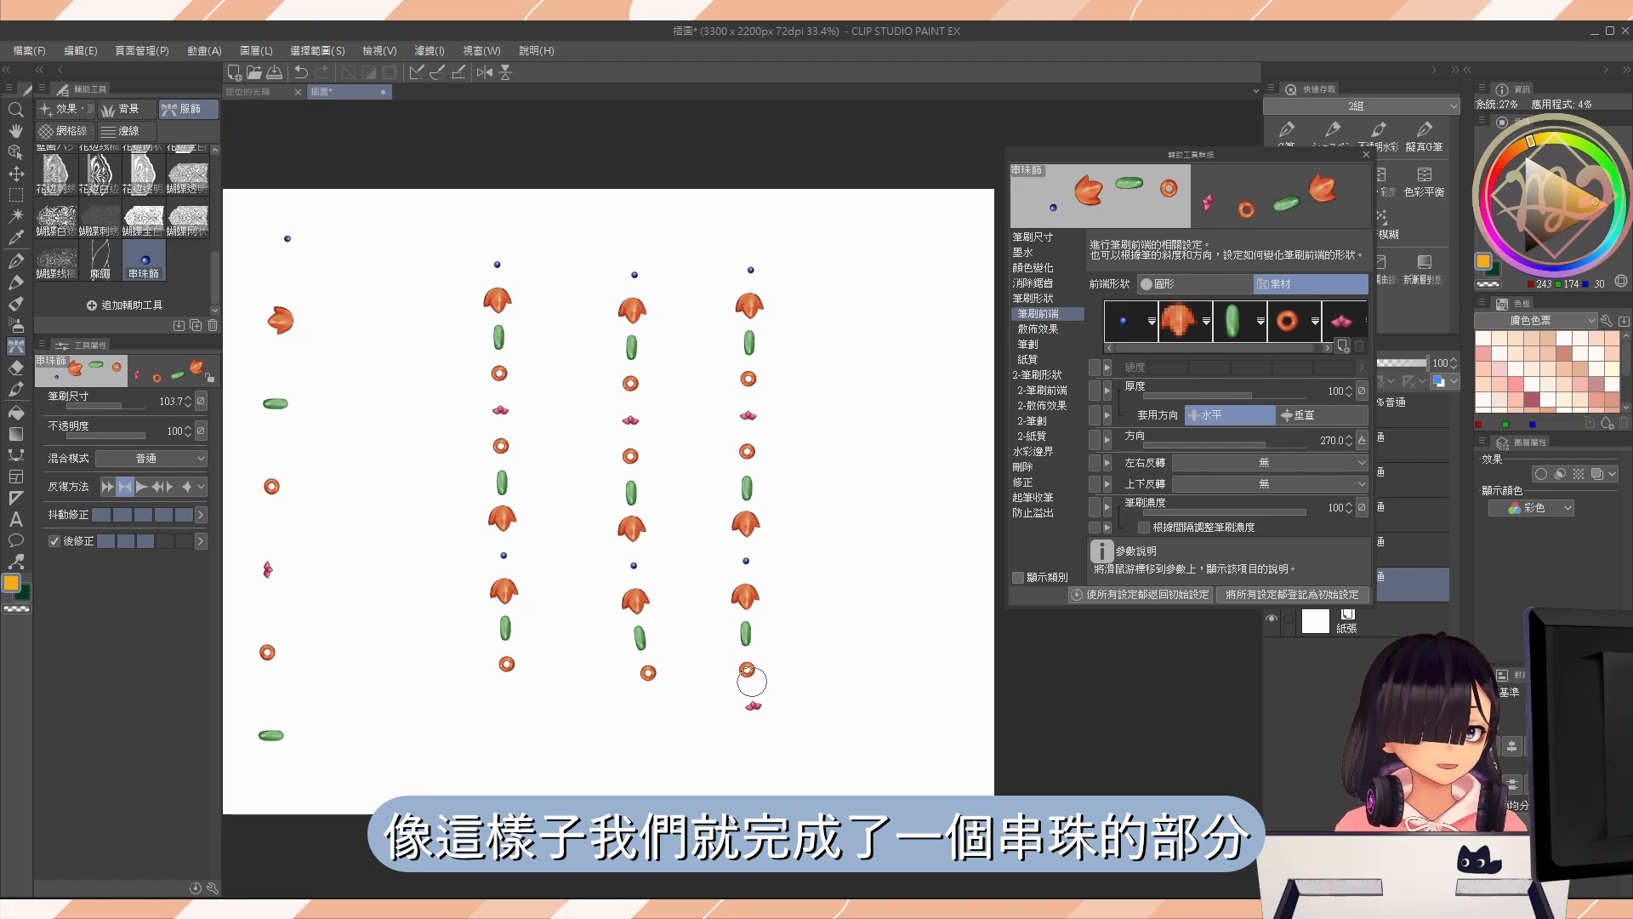
key(Delete)
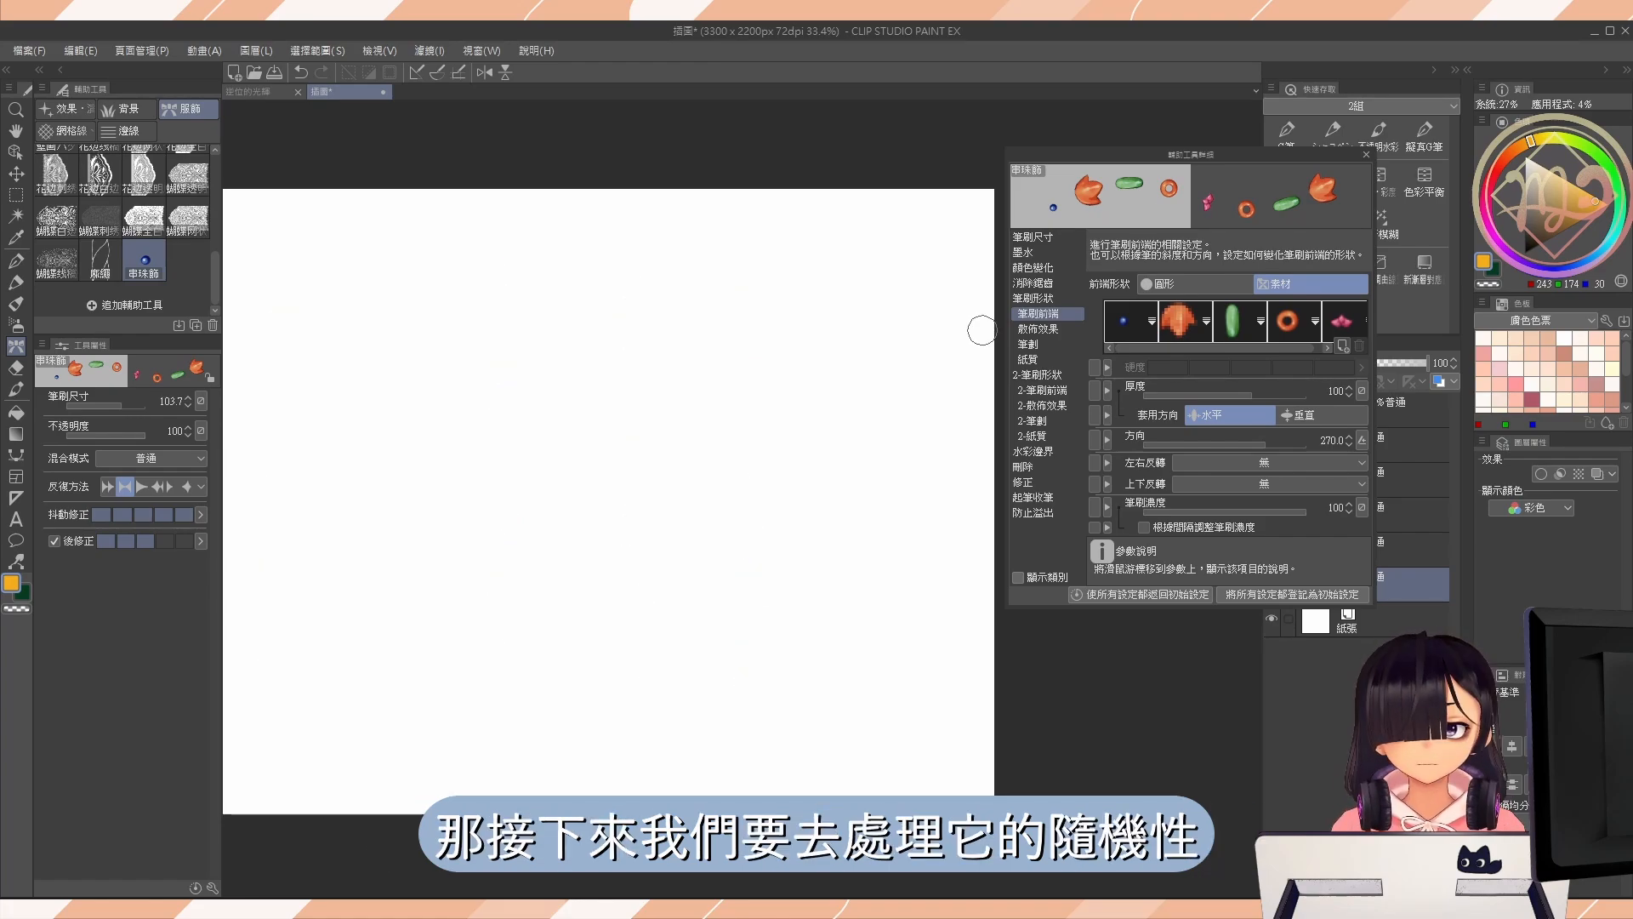
drag(494, 277, 496, 676)
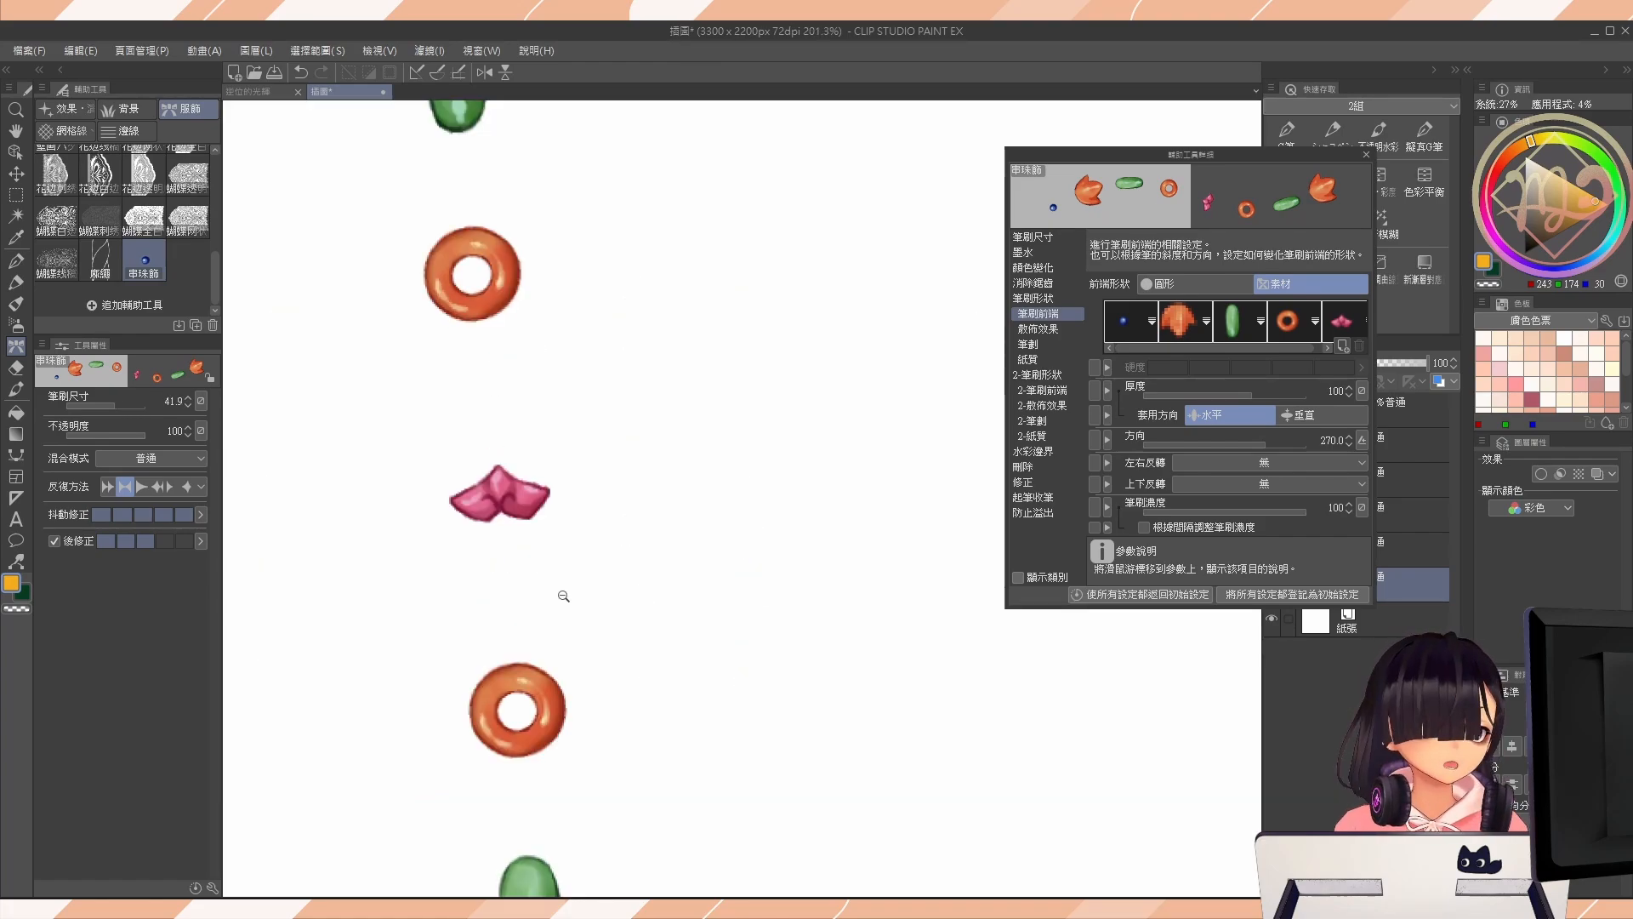
scroll(565, 590, down, 5)
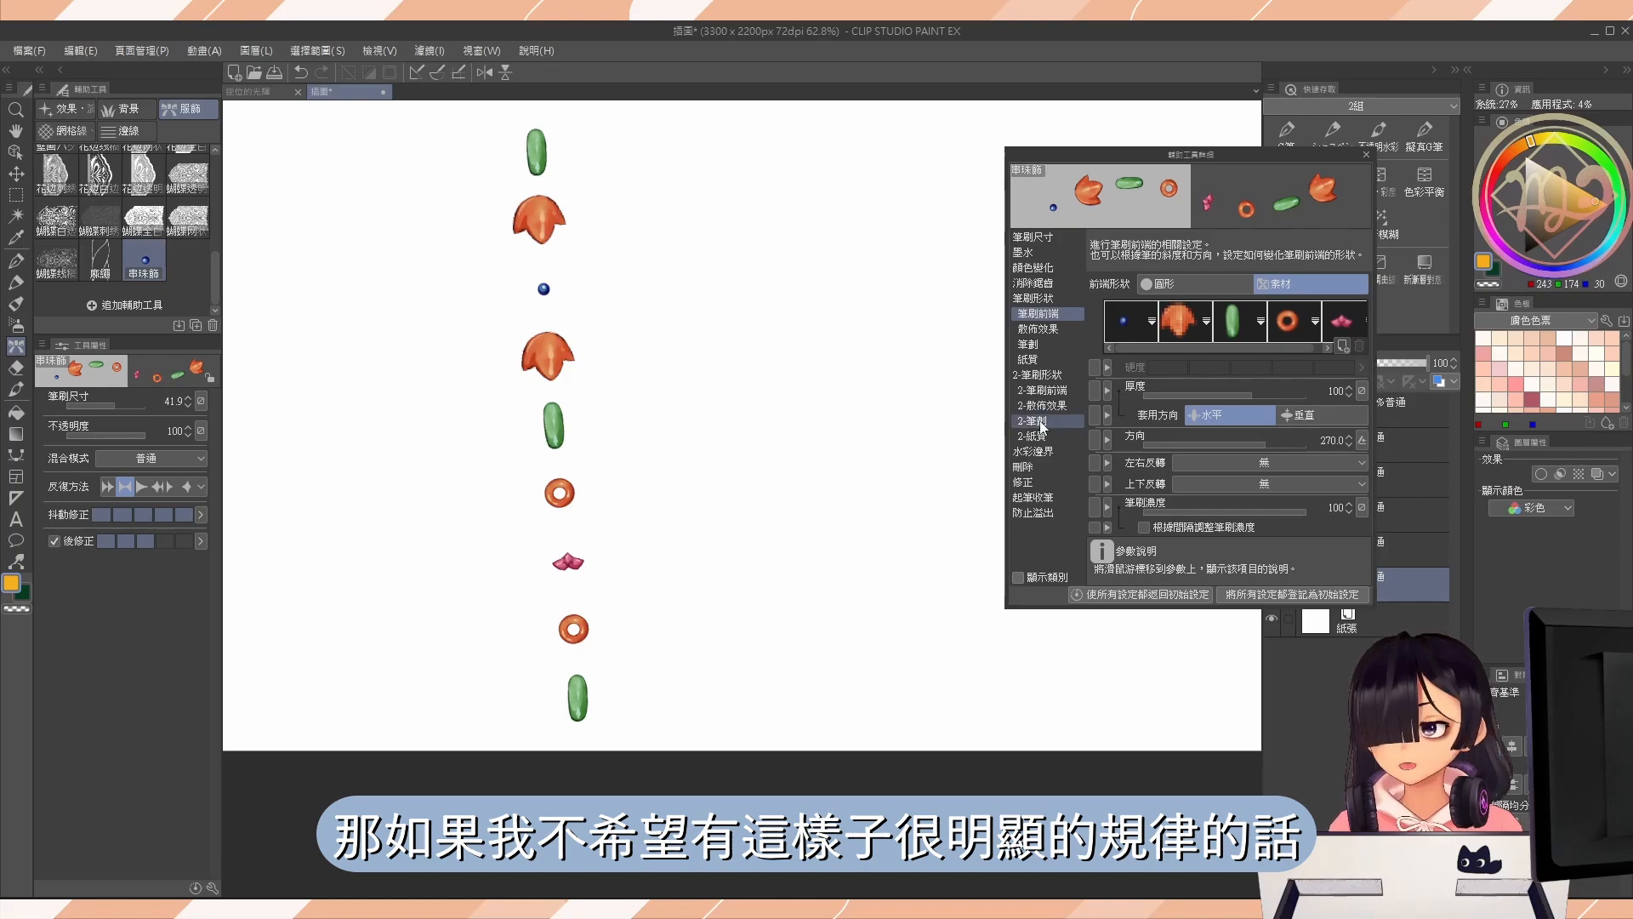
Try the brush stroke's 反復方法 as 反復 and as 隨機, painting bead test strokes with each.
click(1049, 343)
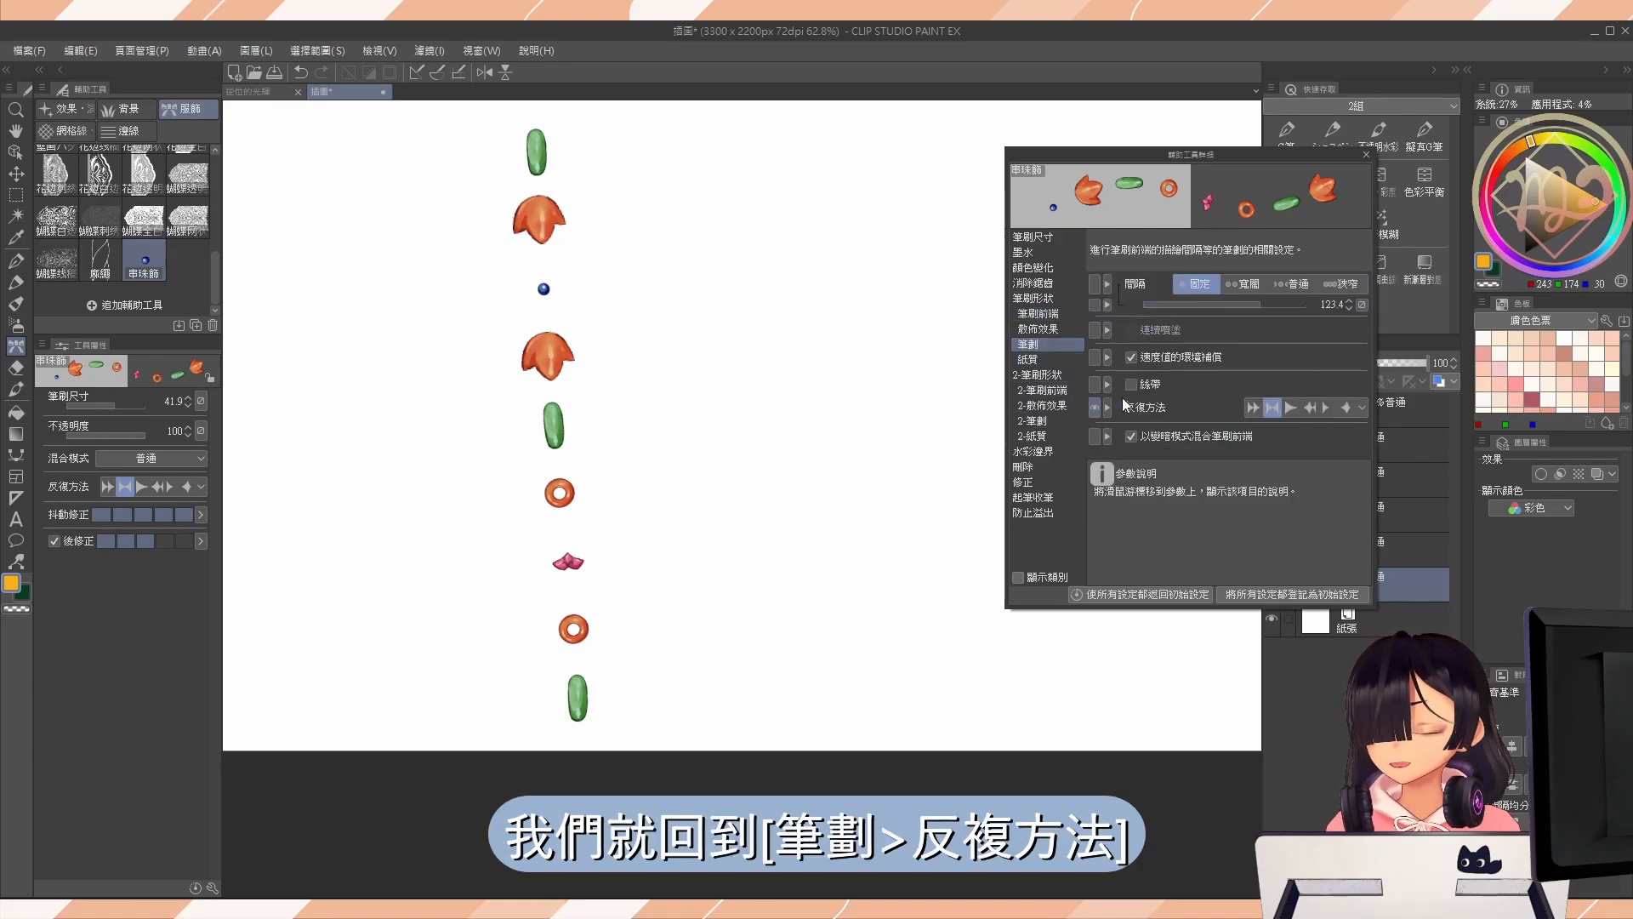
click(1362, 406)
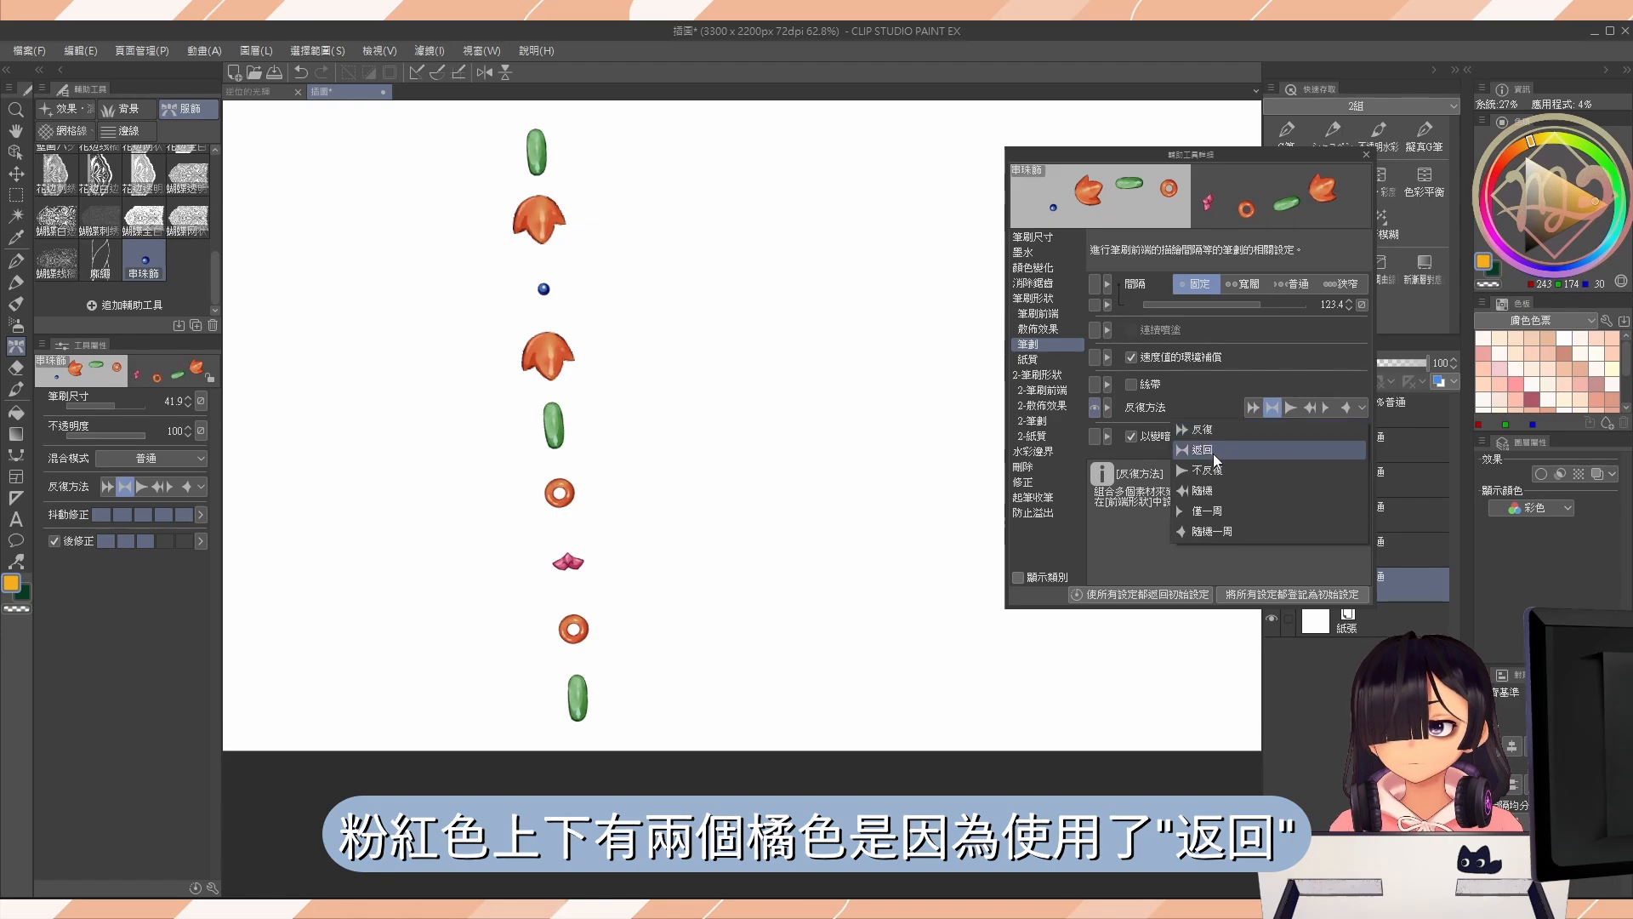
click(1220, 430)
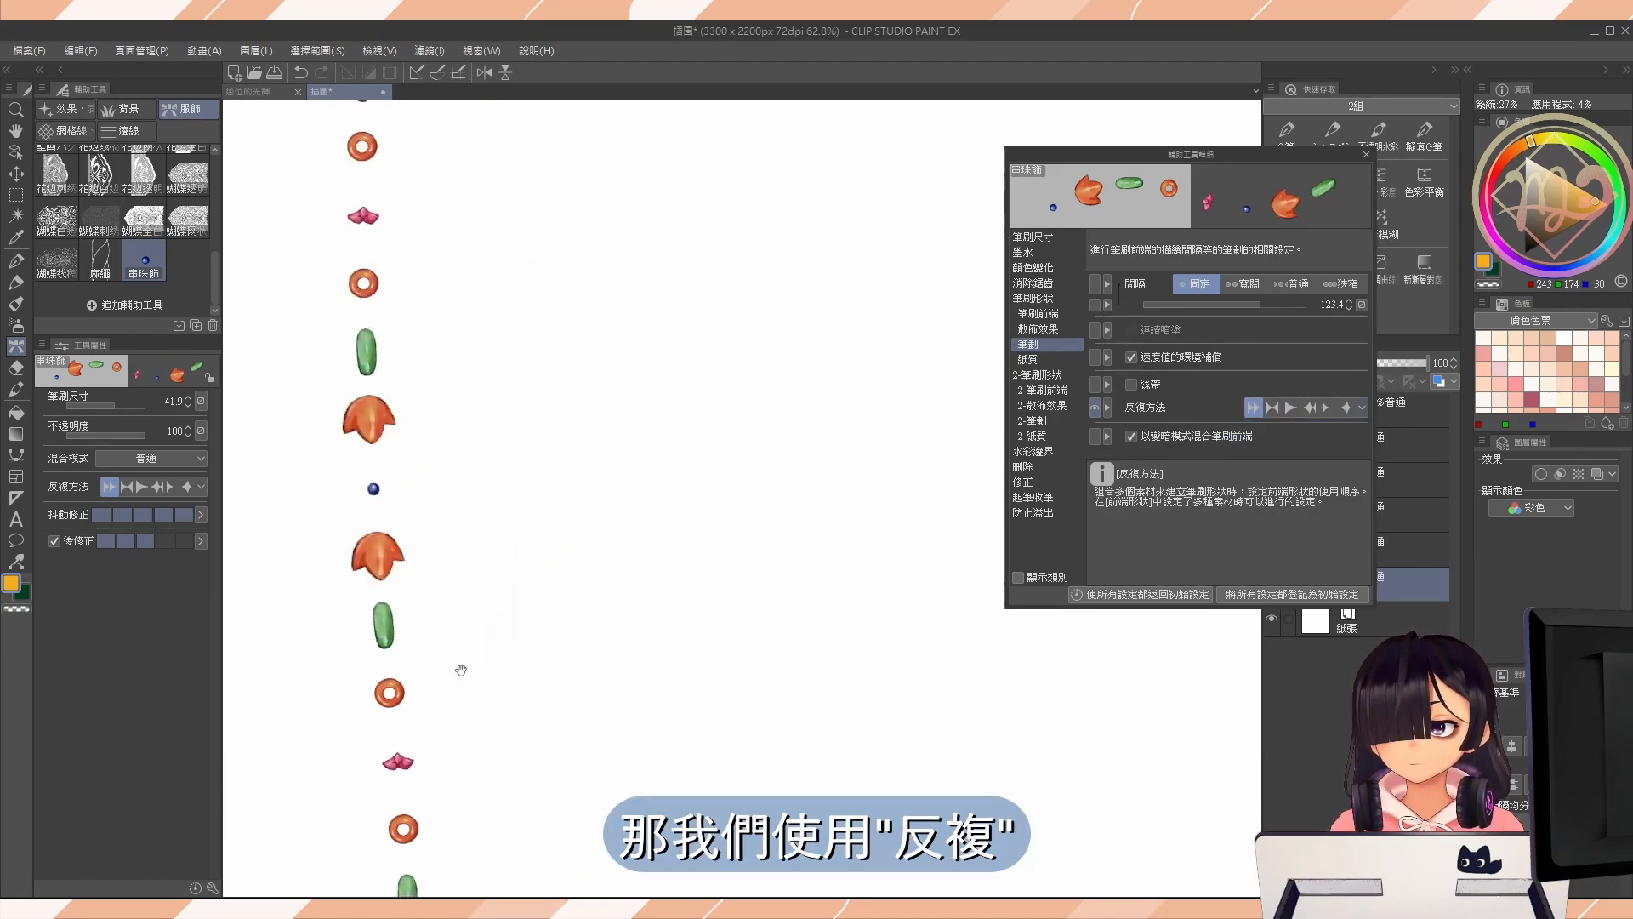
scroll(459, 668, down, 3)
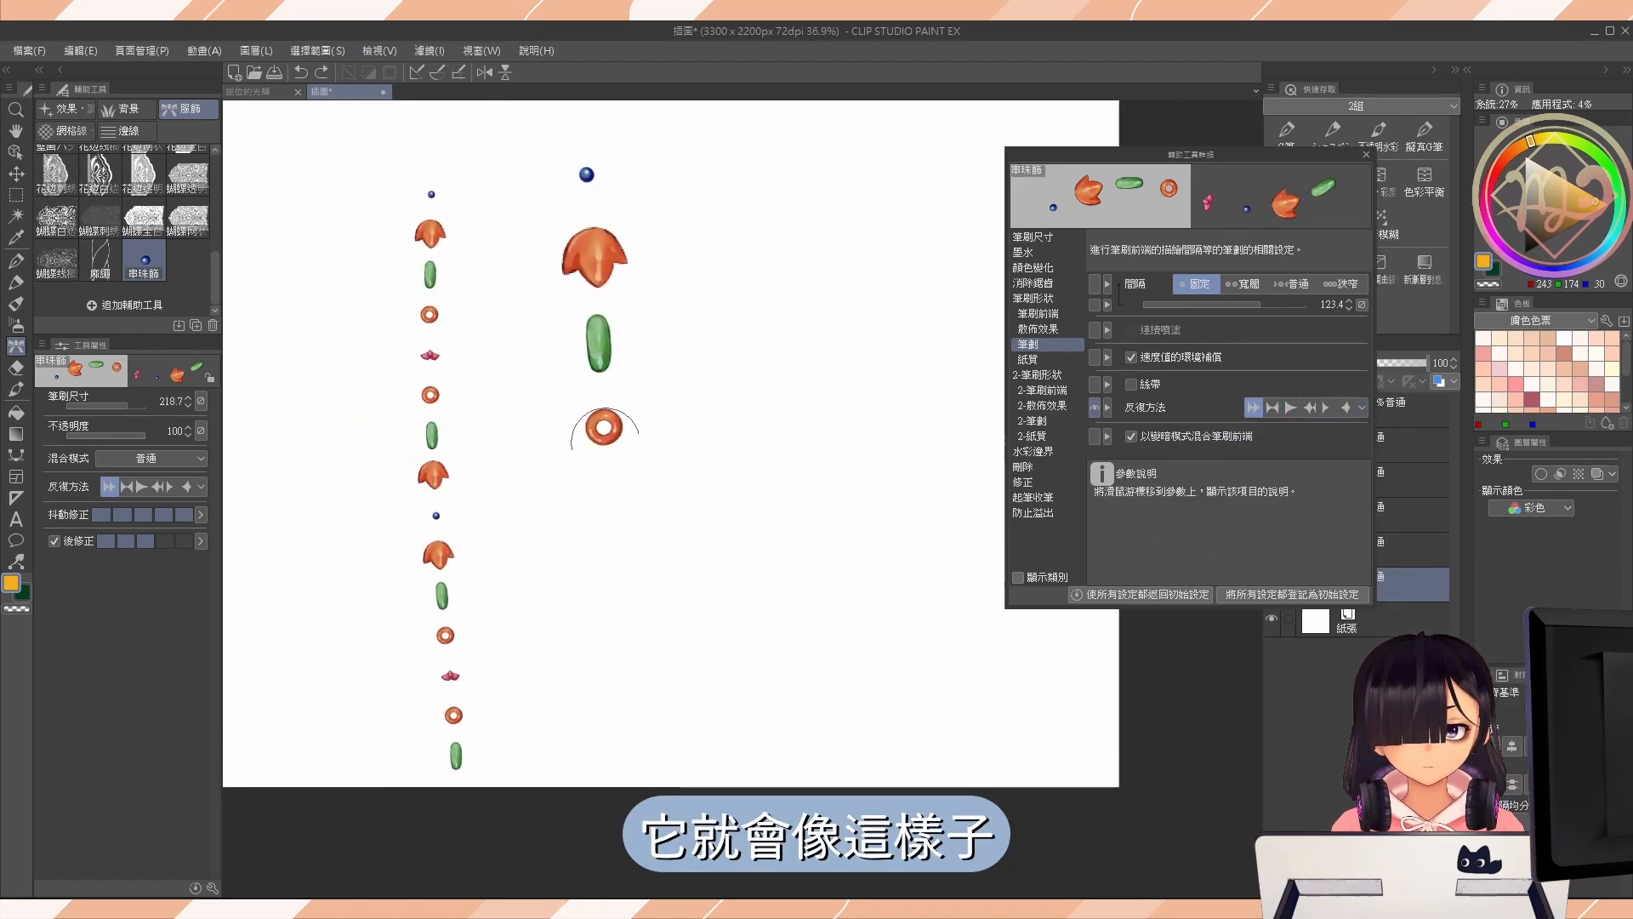
drag(602, 429, 672, 711)
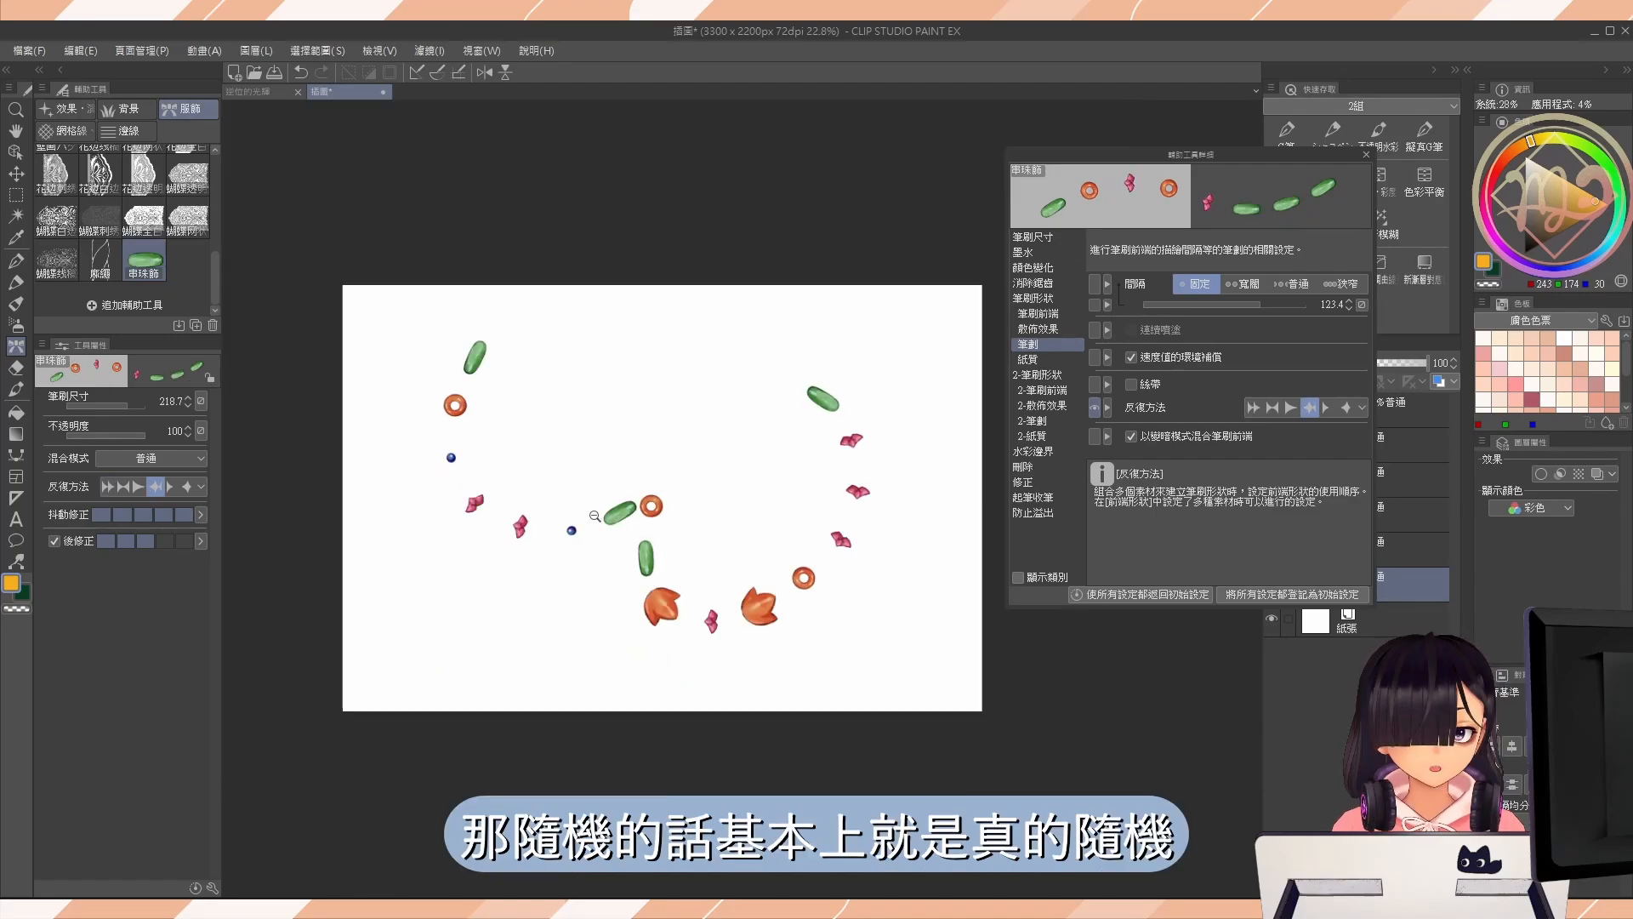
scroll(685, 538, up, 3)
drag(685, 539, 599, 511)
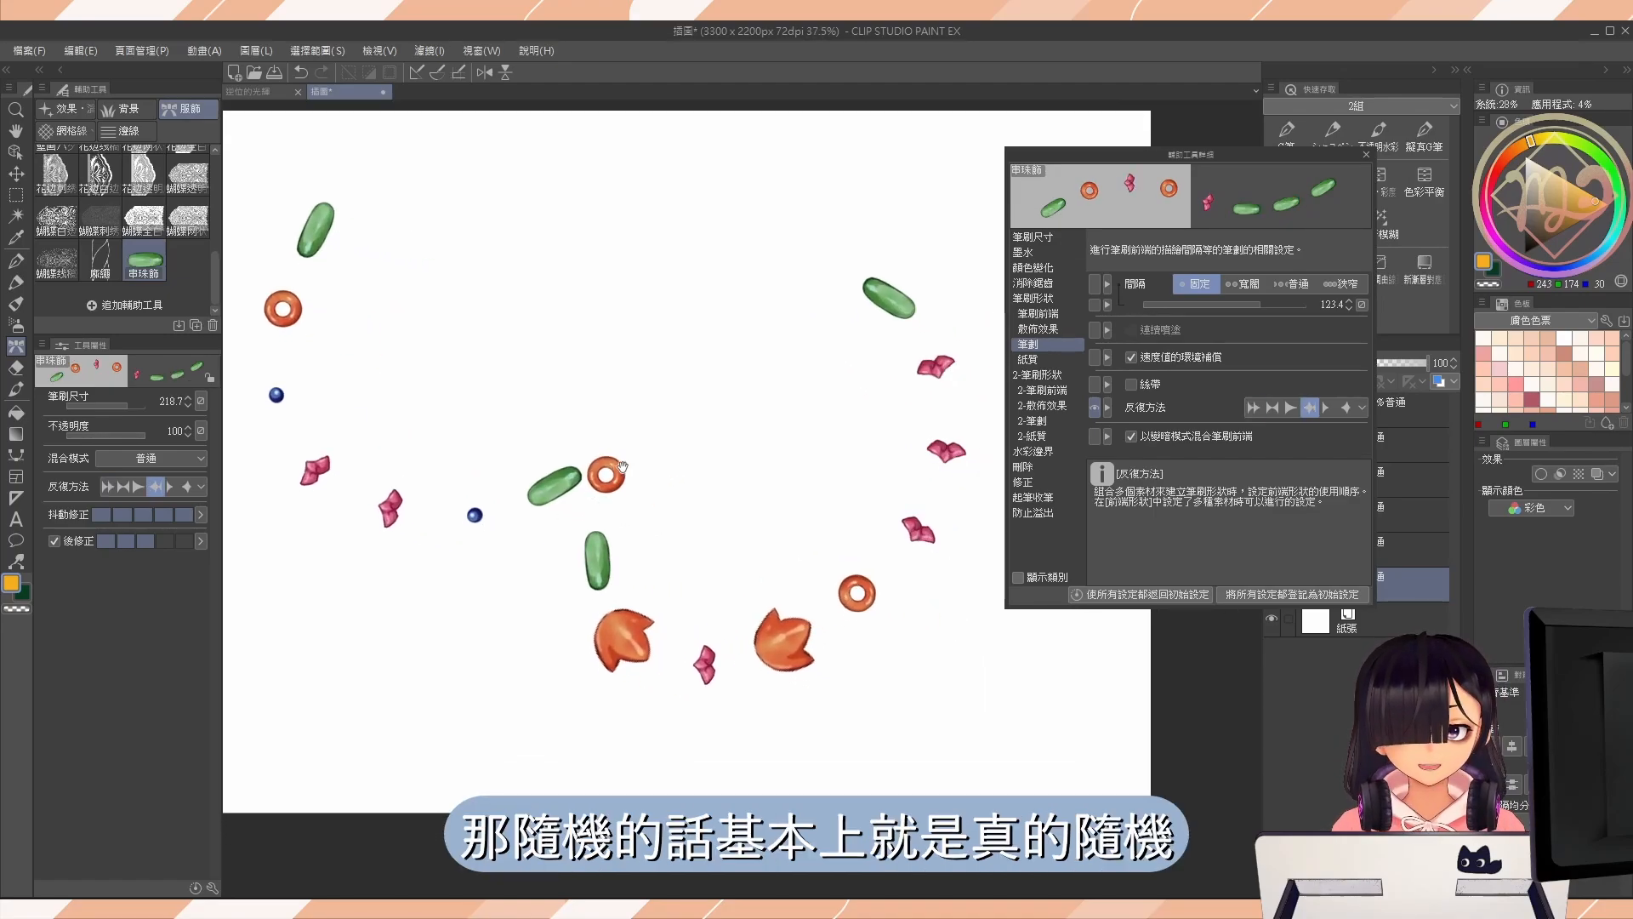
Add repeated bead tips from the 串珠 materials to the brush's tip list to raise how often those beads appear.
click(1058, 315)
click(1185, 324)
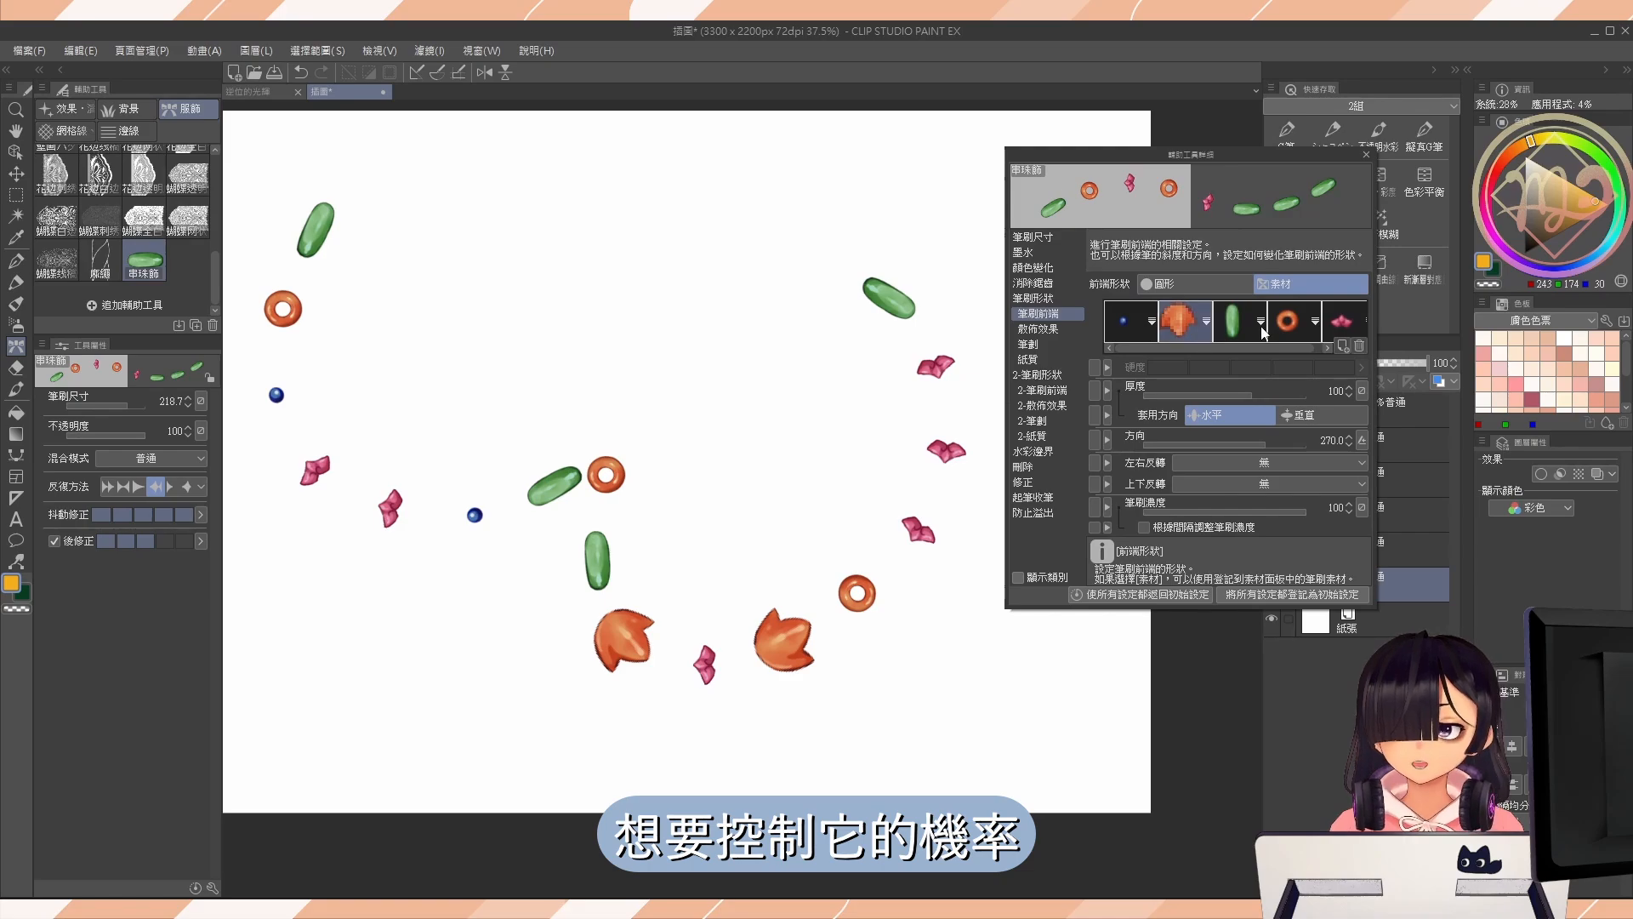
click(1343, 346)
click(814, 317)
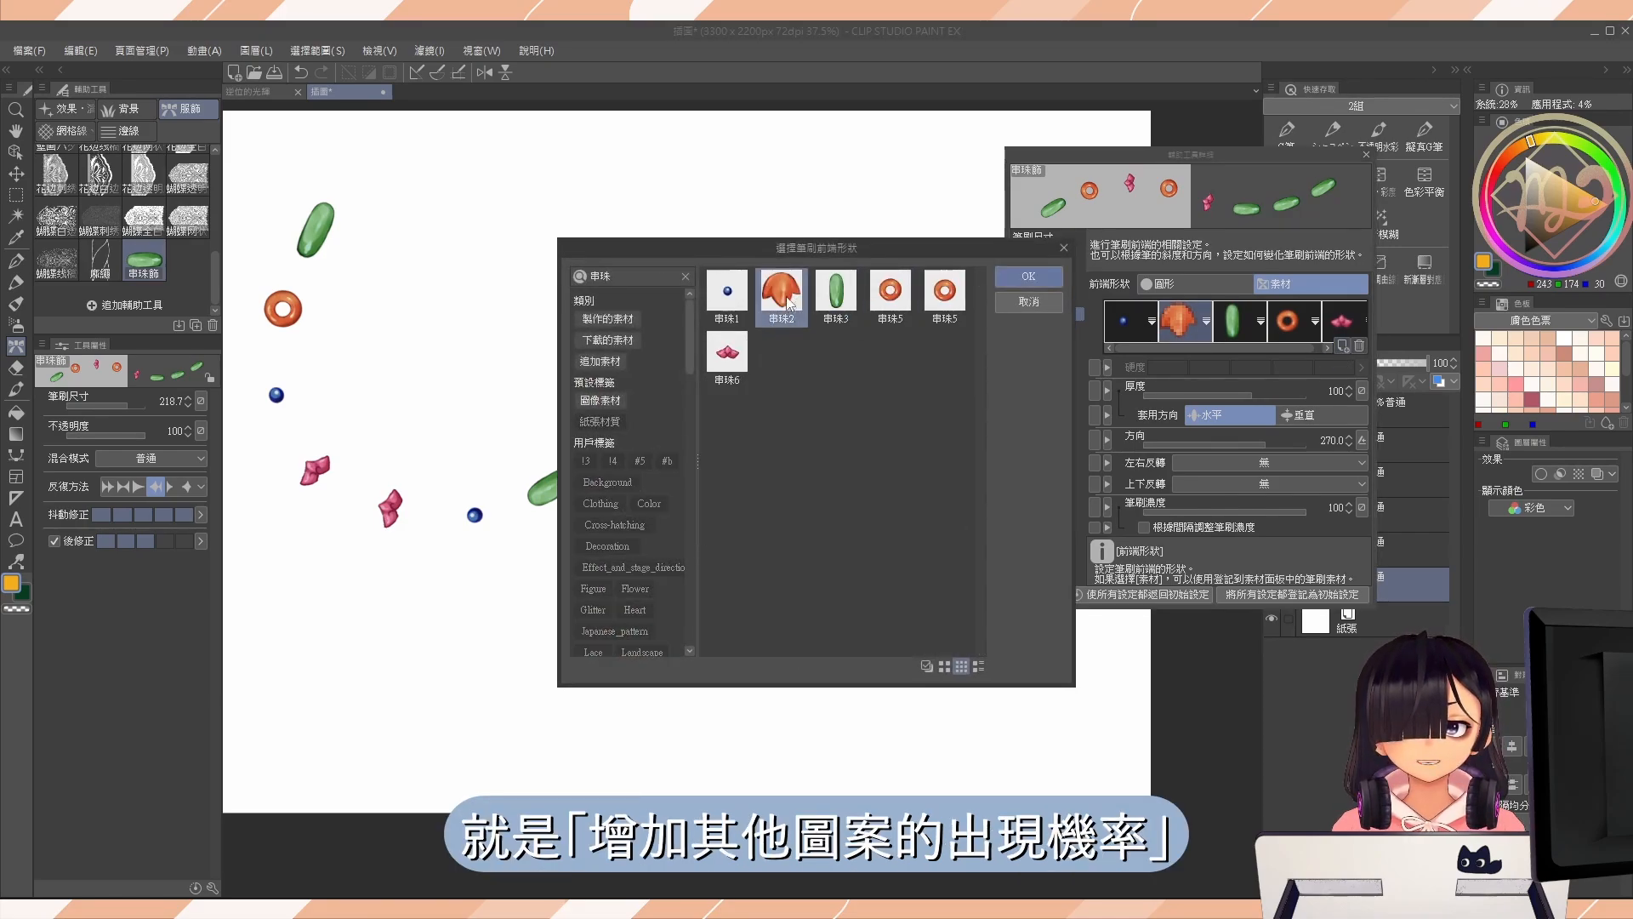
click(737, 367)
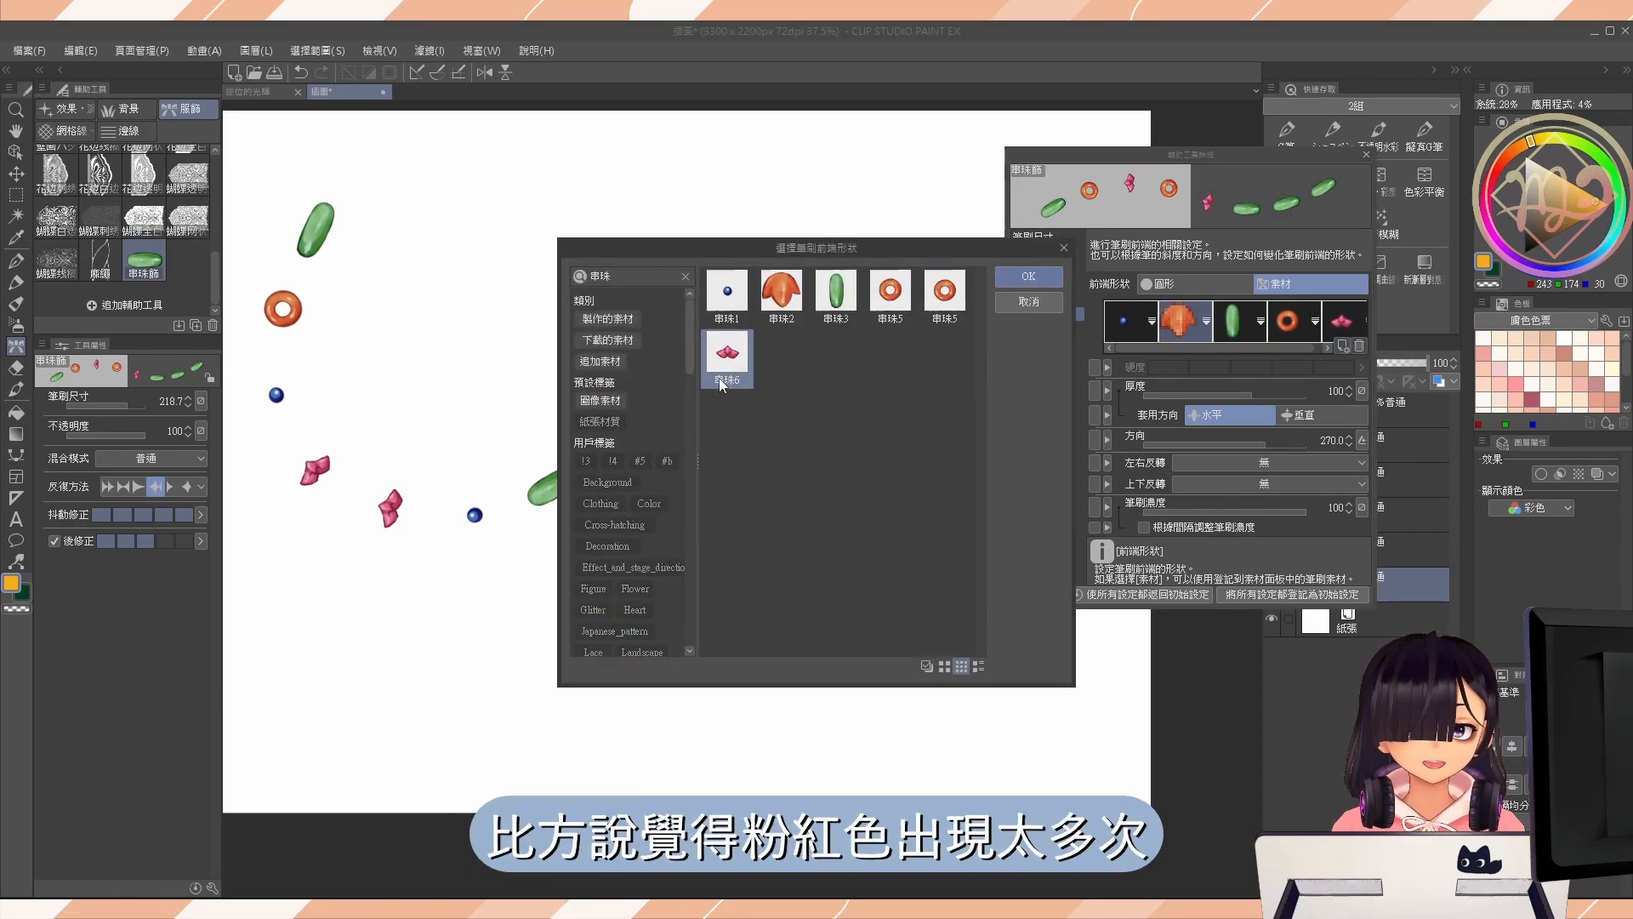
click(820, 303)
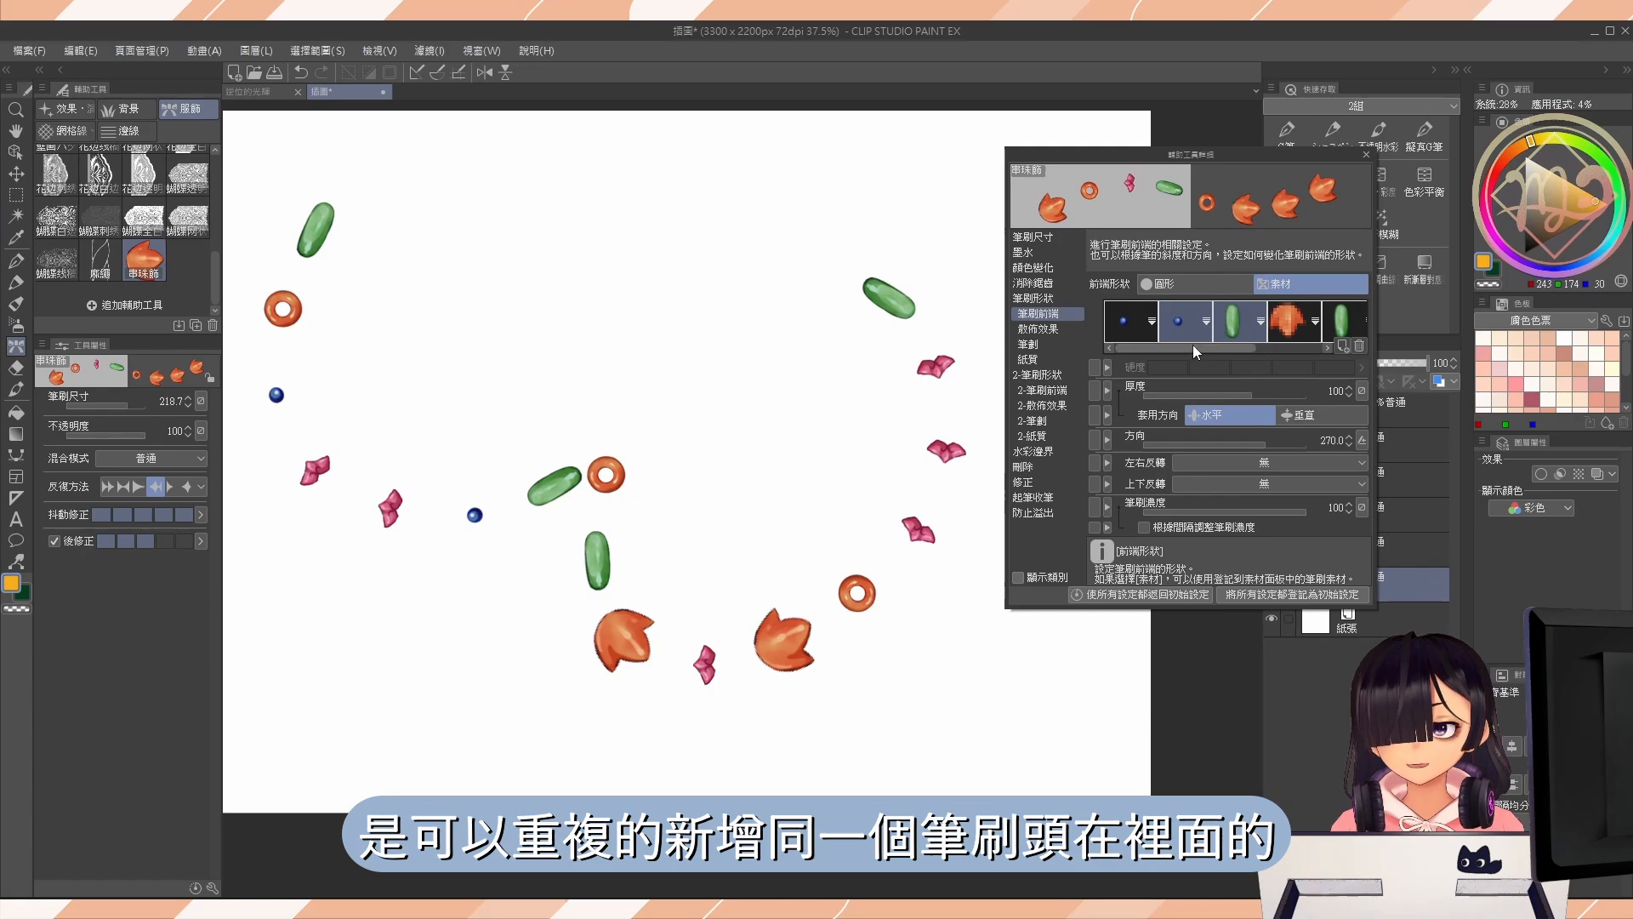
drag(1195, 348, 1207, 350)
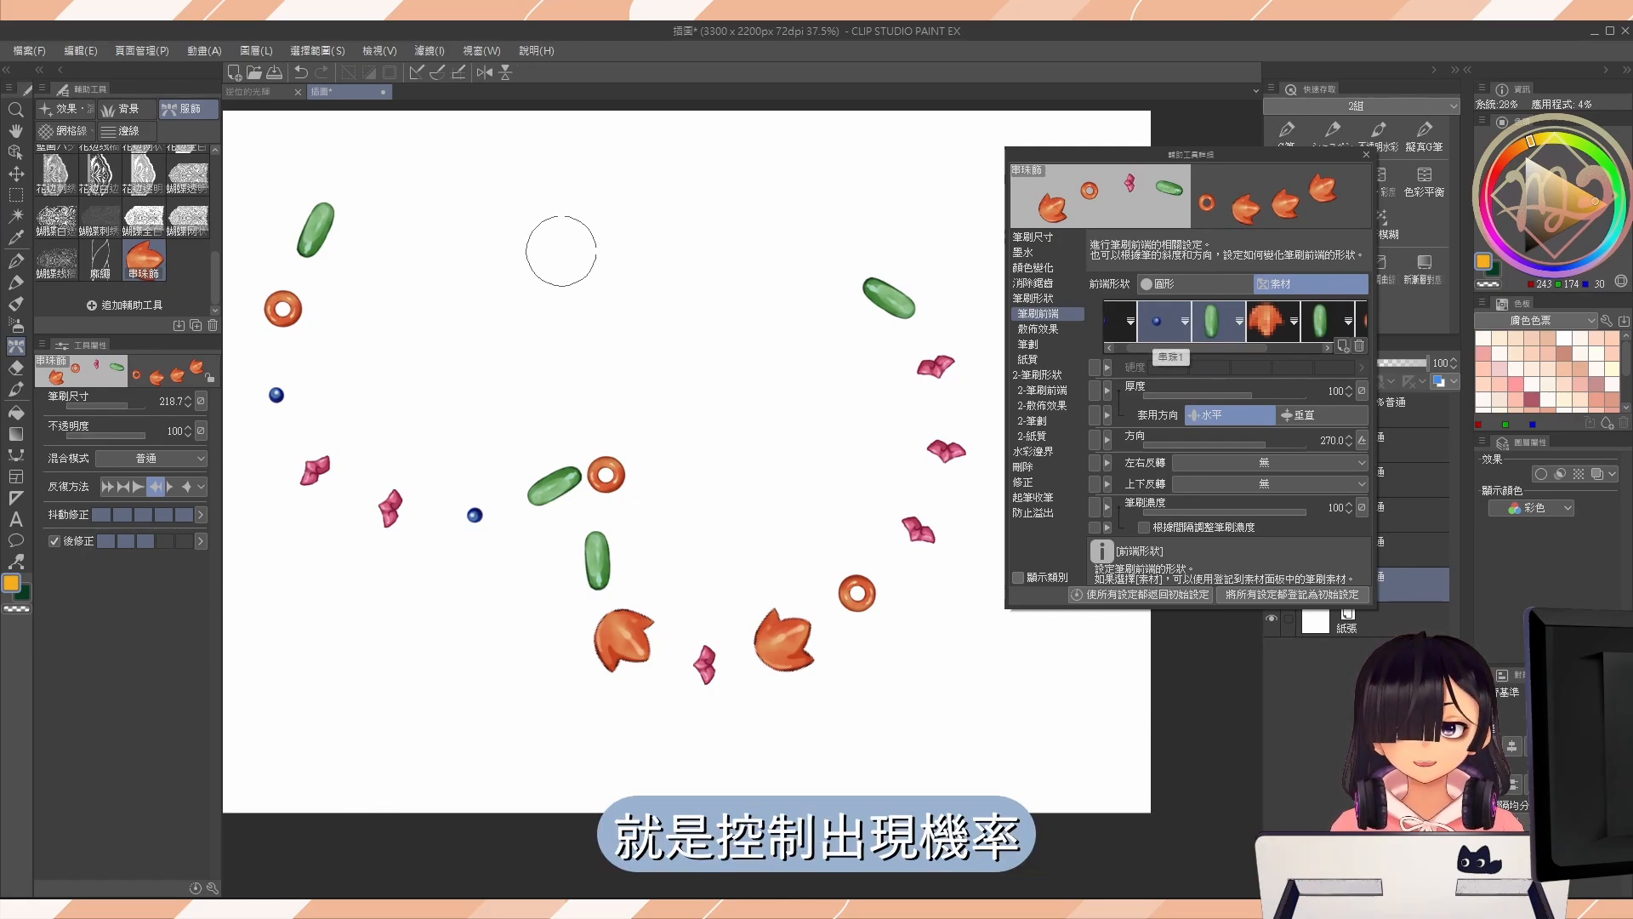
Check the expanded tip list with fresh bead strokes and undo the test strokes on the canvas.
drag(458, 189, 715, 263)
key(ctrl+z)
key(ctrl+z)
key(ctrl+z)
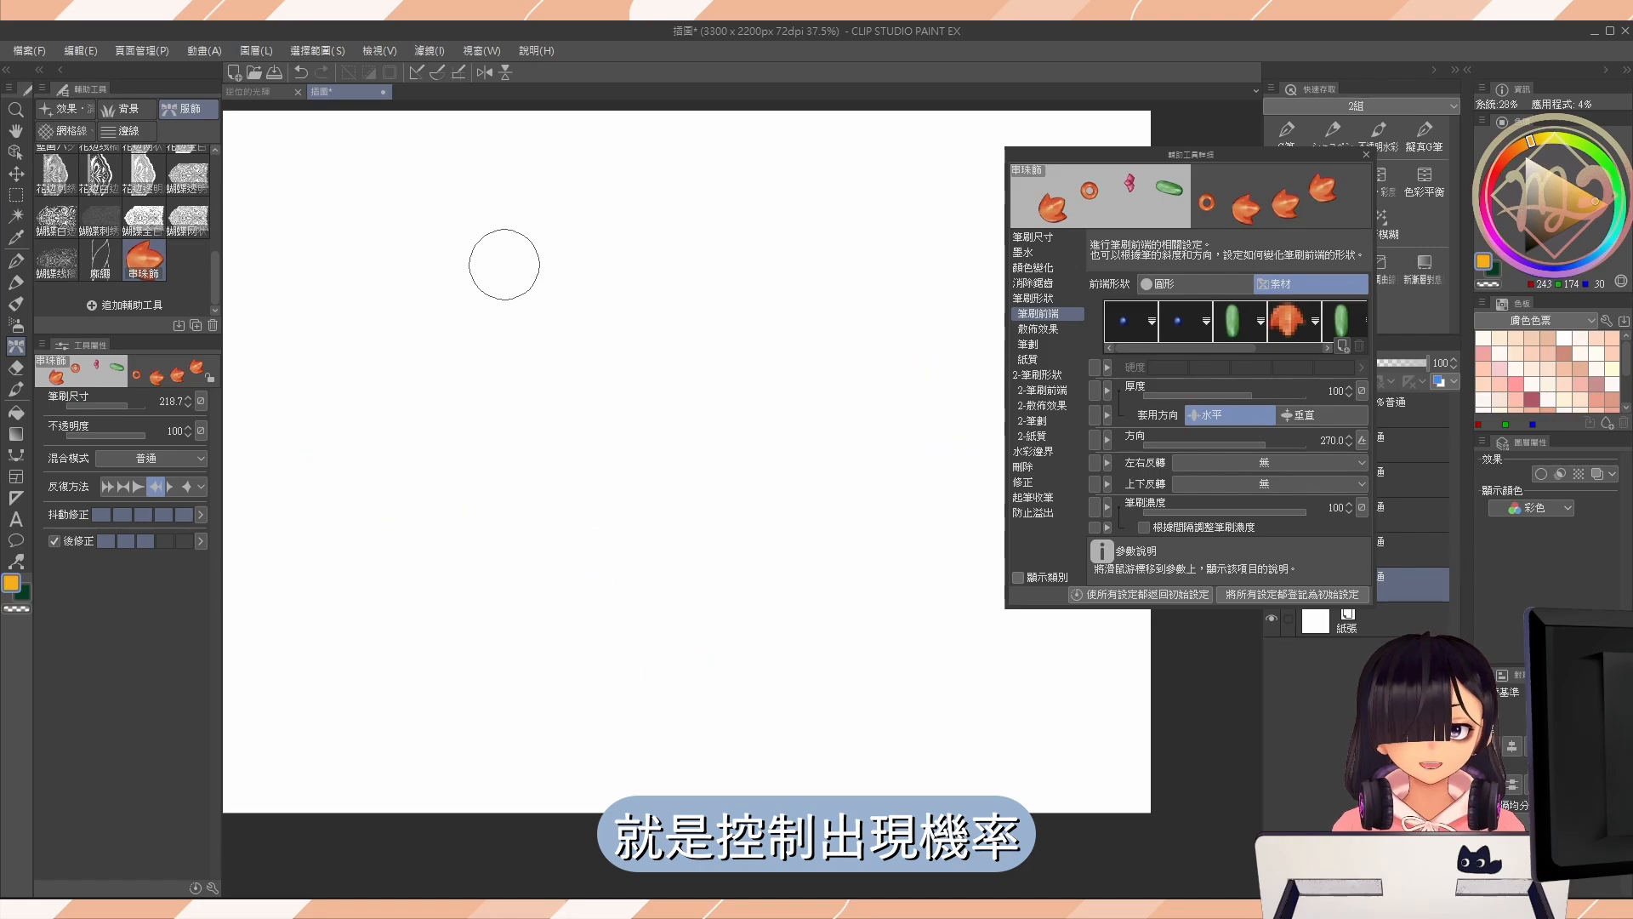
mouse_move(430, 188)
mouse_down()
mouse_move(423, 511)
mouse_move(692, 378)
mouse_move(868, 529)
mouse_move(890, 215)
mouse_move(737, 180)
mouse_move(868, 371)
mouse_move(696, 591)
mouse_move(739, 694)
mouse_move(305, 683)
mouse_up()
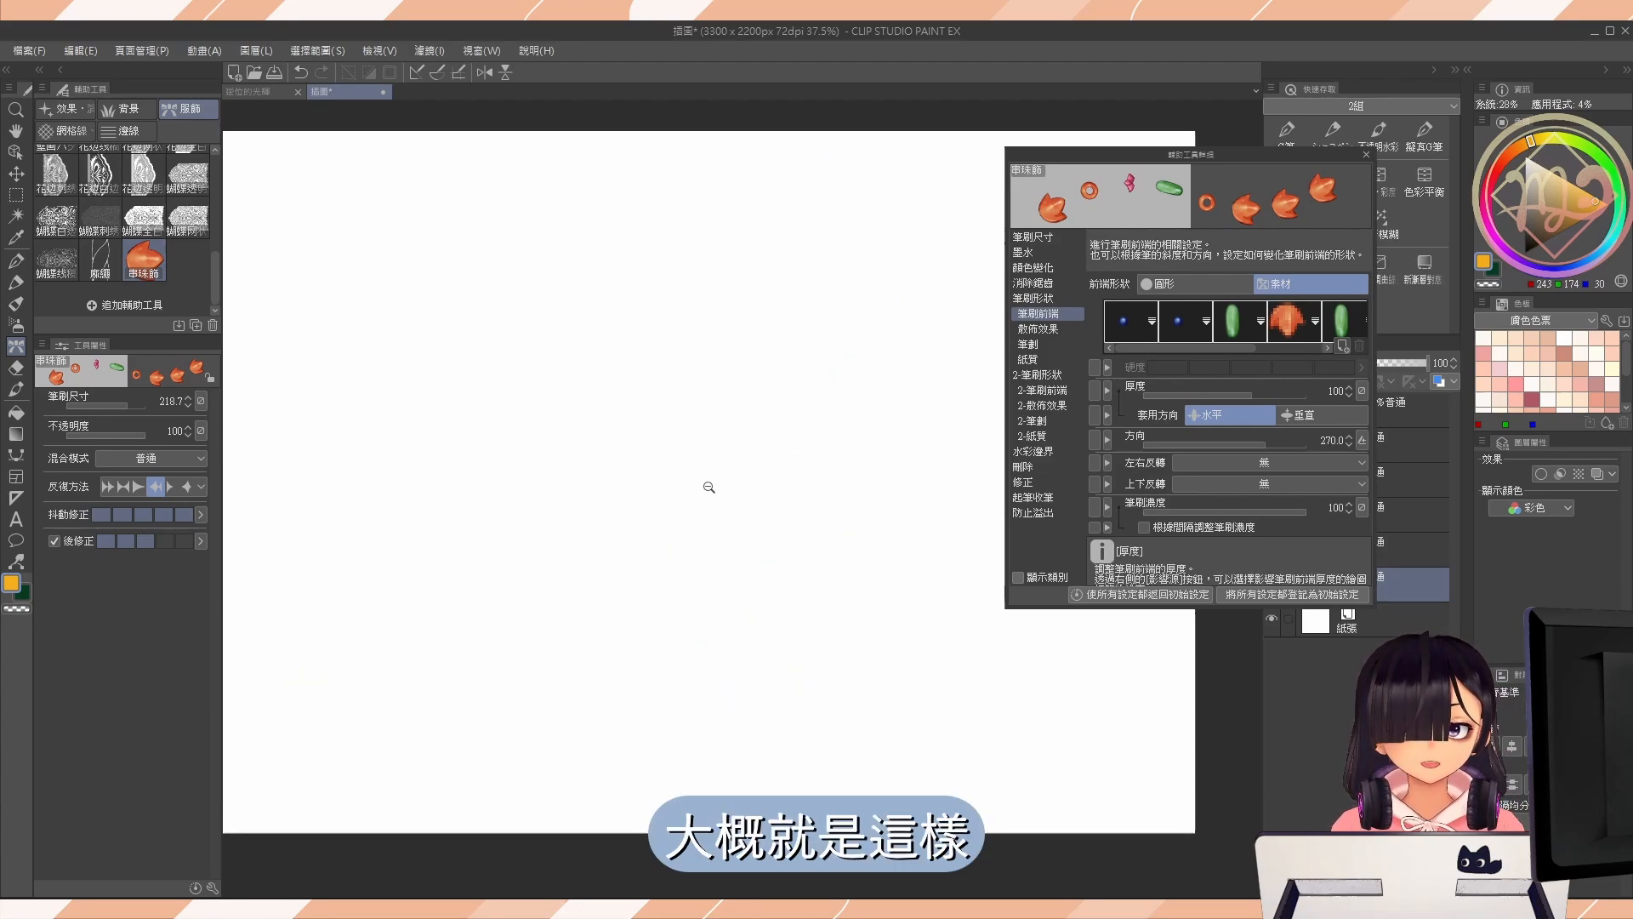
Set the brush's 反復方法 to 反復 and paint a U-shaped strand of beads.
click(1058, 342)
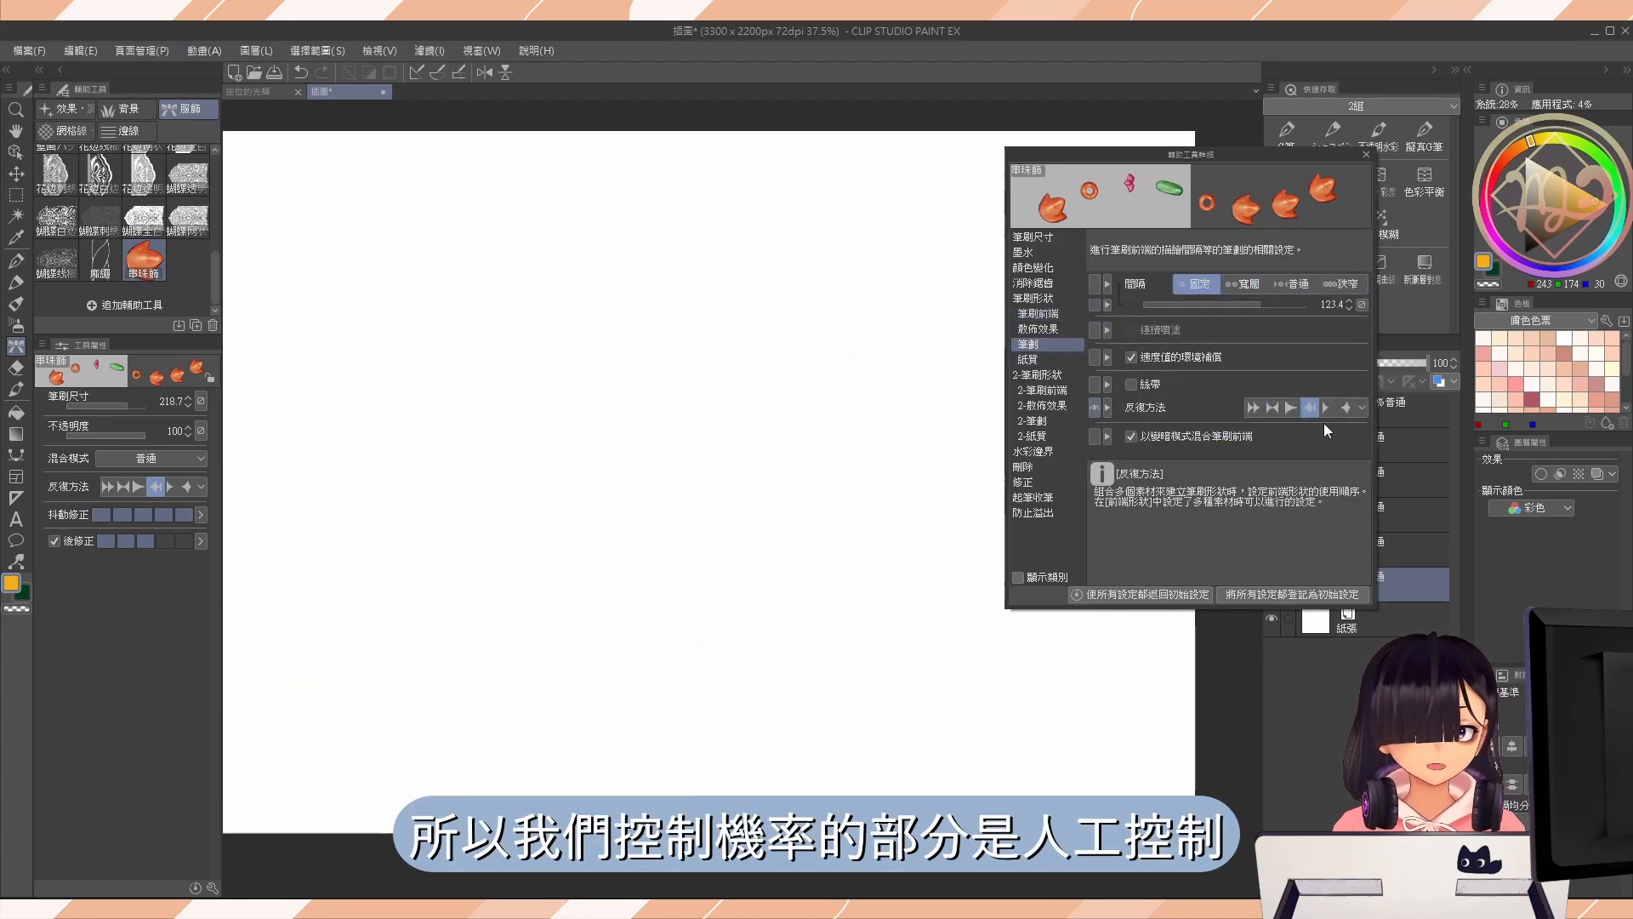
click(1362, 408)
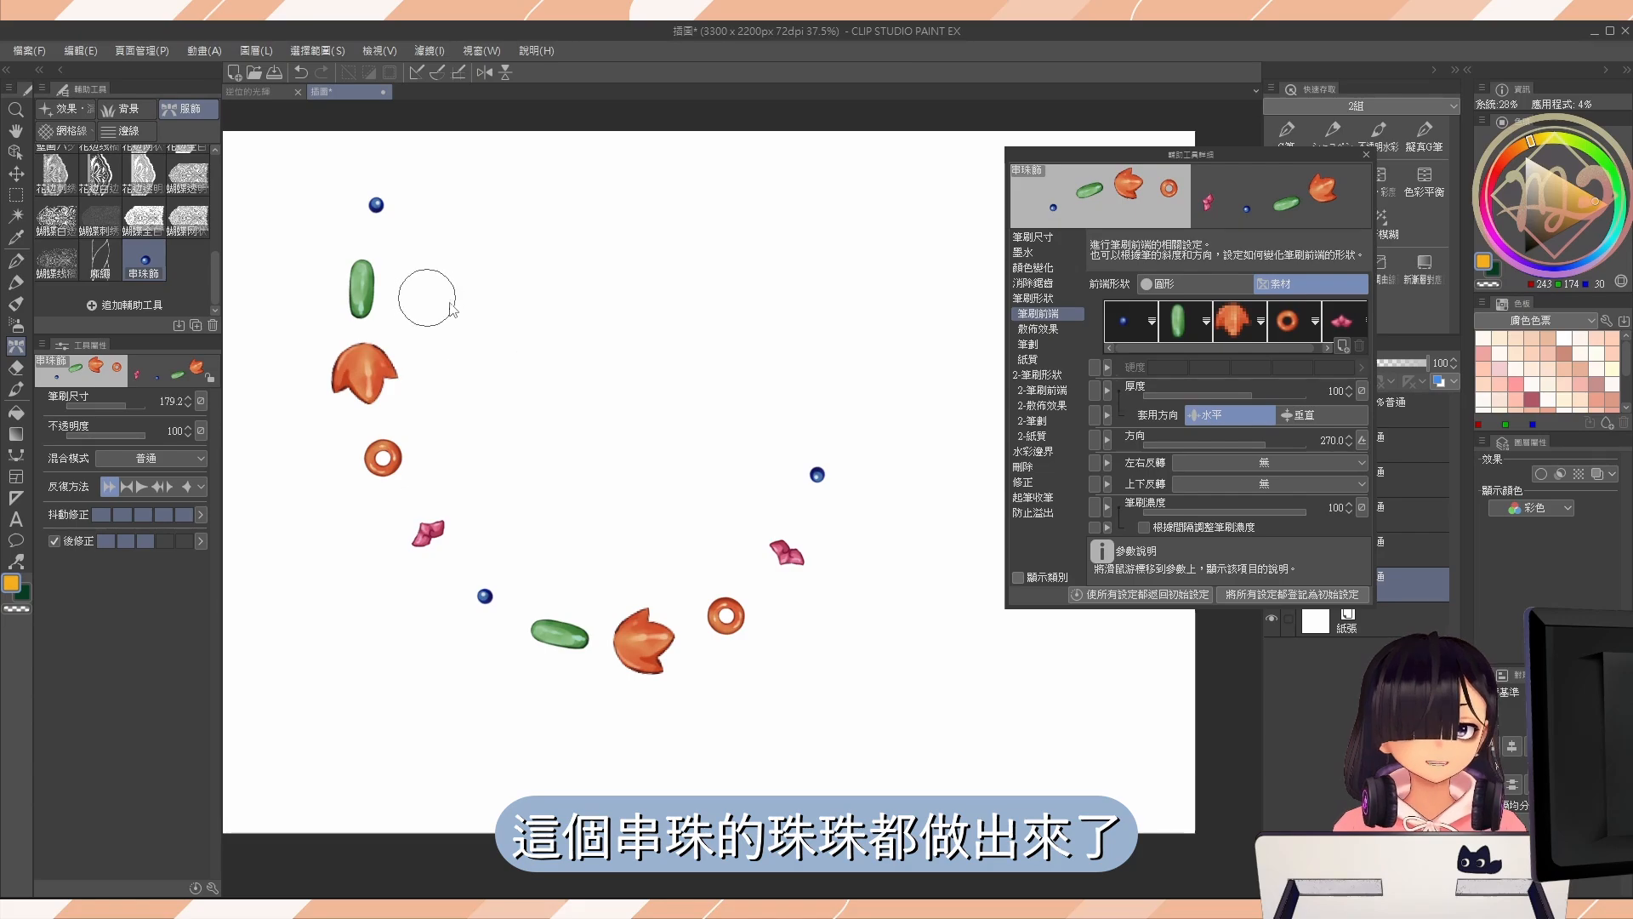
drag(369, 270, 354, 264)
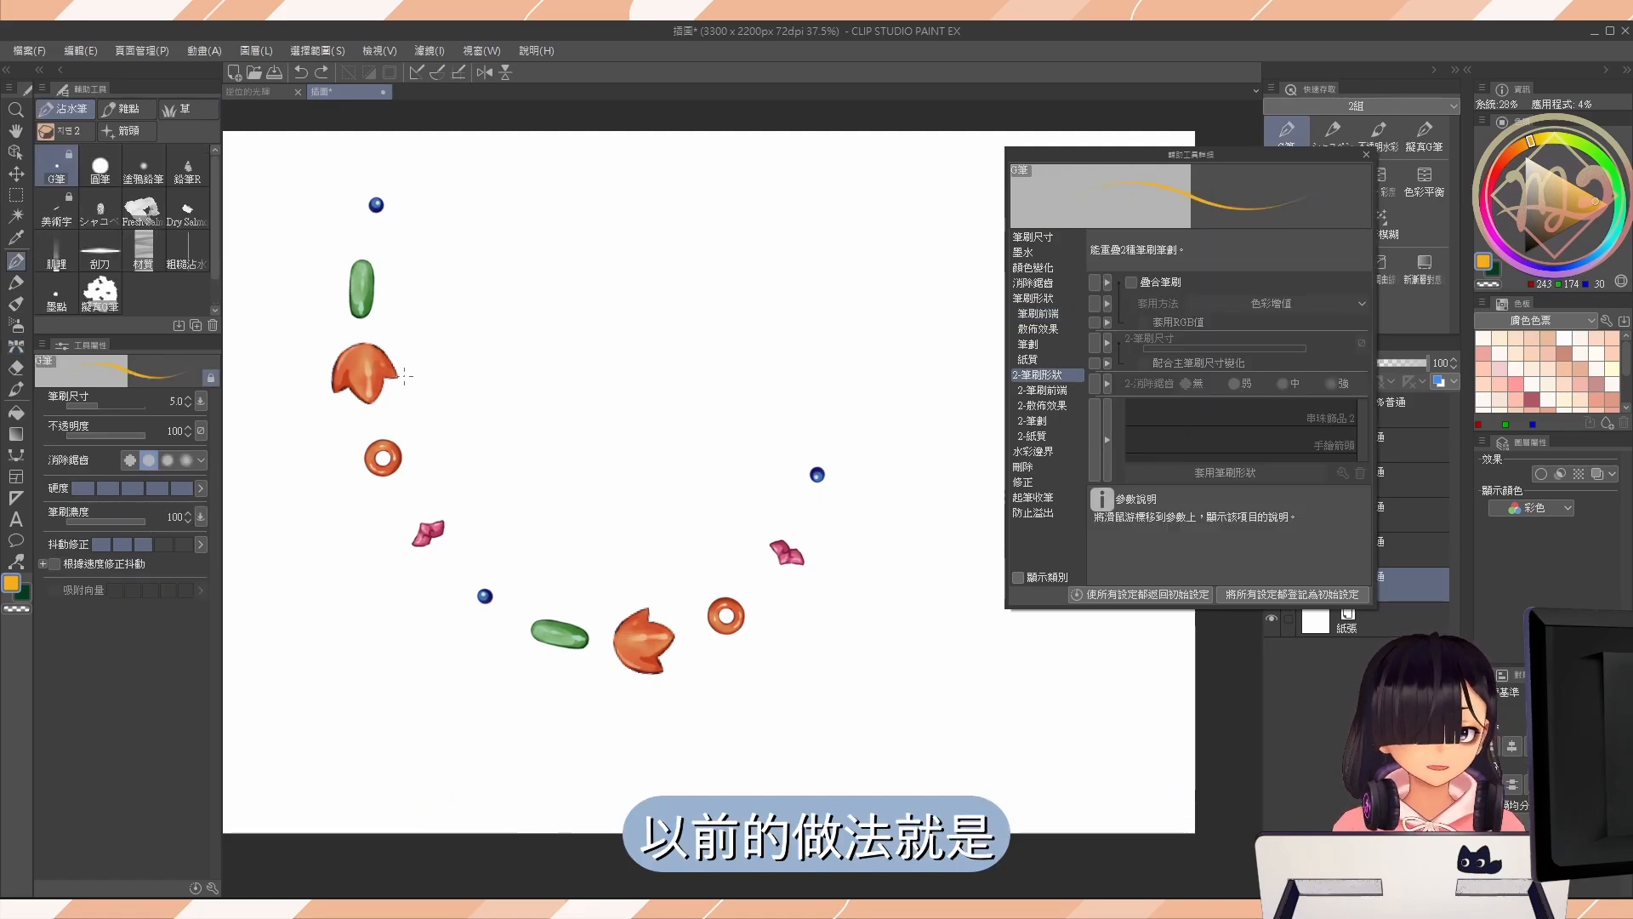
Try threading the bead strand with a hand-drawn G筆 line and drawing a separate wavy line, and undo the strokes.
mouse_move(379, 217)
mouse_down()
mouse_move(362, 291)
mouse_move(383, 406)
mouse_up()
mouse_move(420, 494)
mouse_down()
mouse_move(485, 594)
mouse_move(624, 642)
mouse_move(720, 602)
mouse_move(819, 439)
mouse_up()
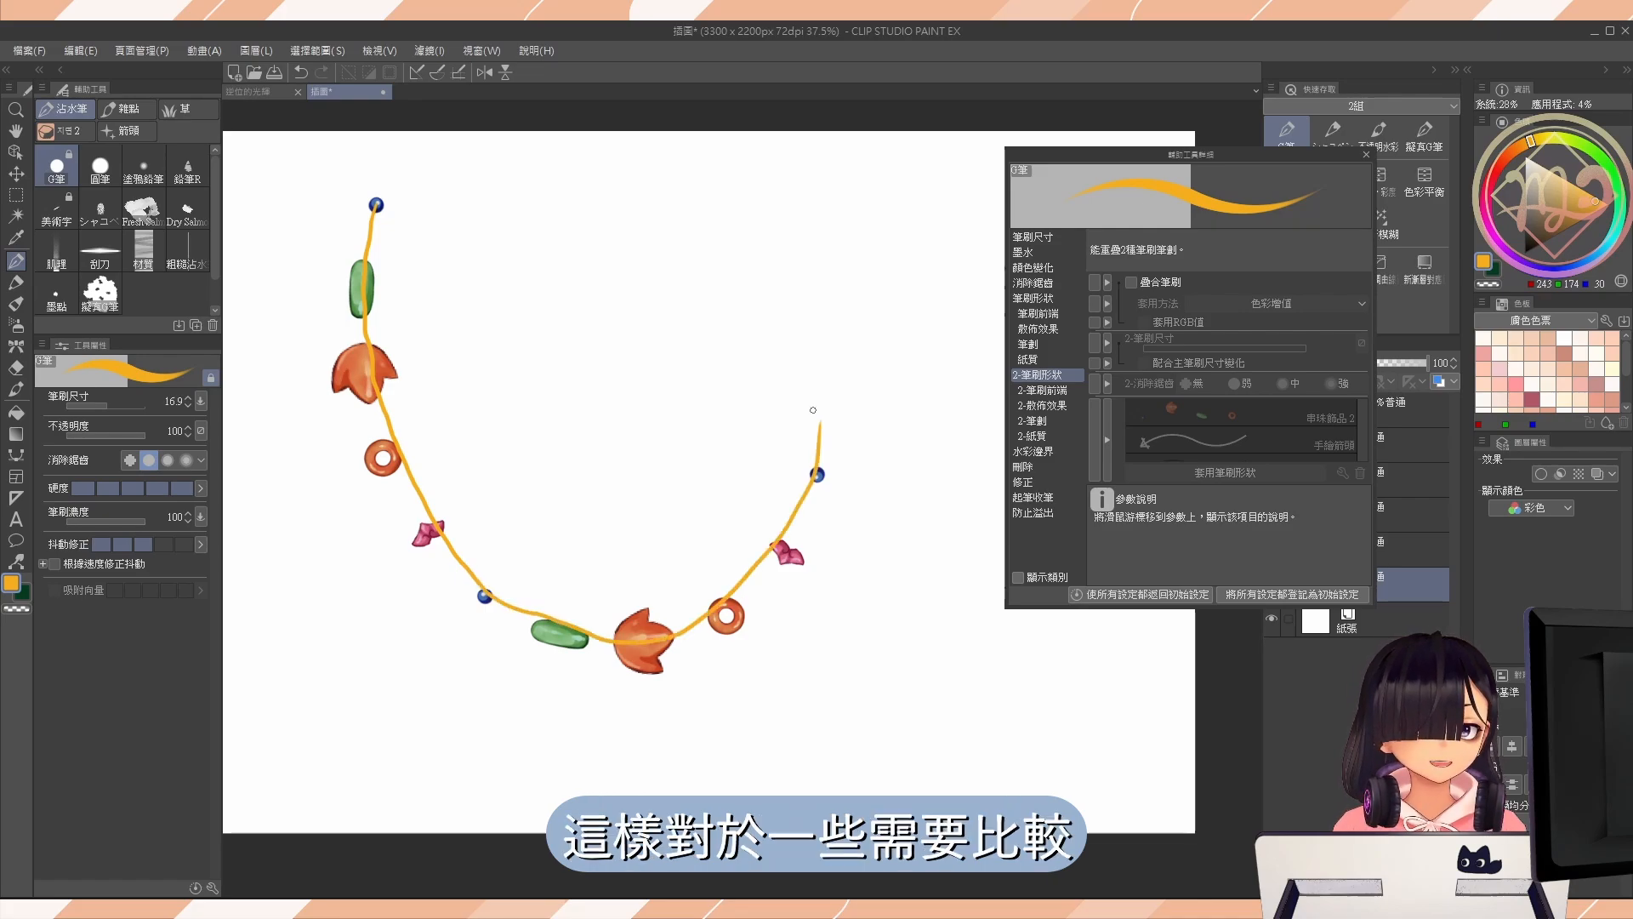
key(ctrl+z)
mouse_move(457, 216)
mouse_down()
mouse_move(474, 349)
mouse_move(893, 616)
mouse_up()
key(ctrl+z)
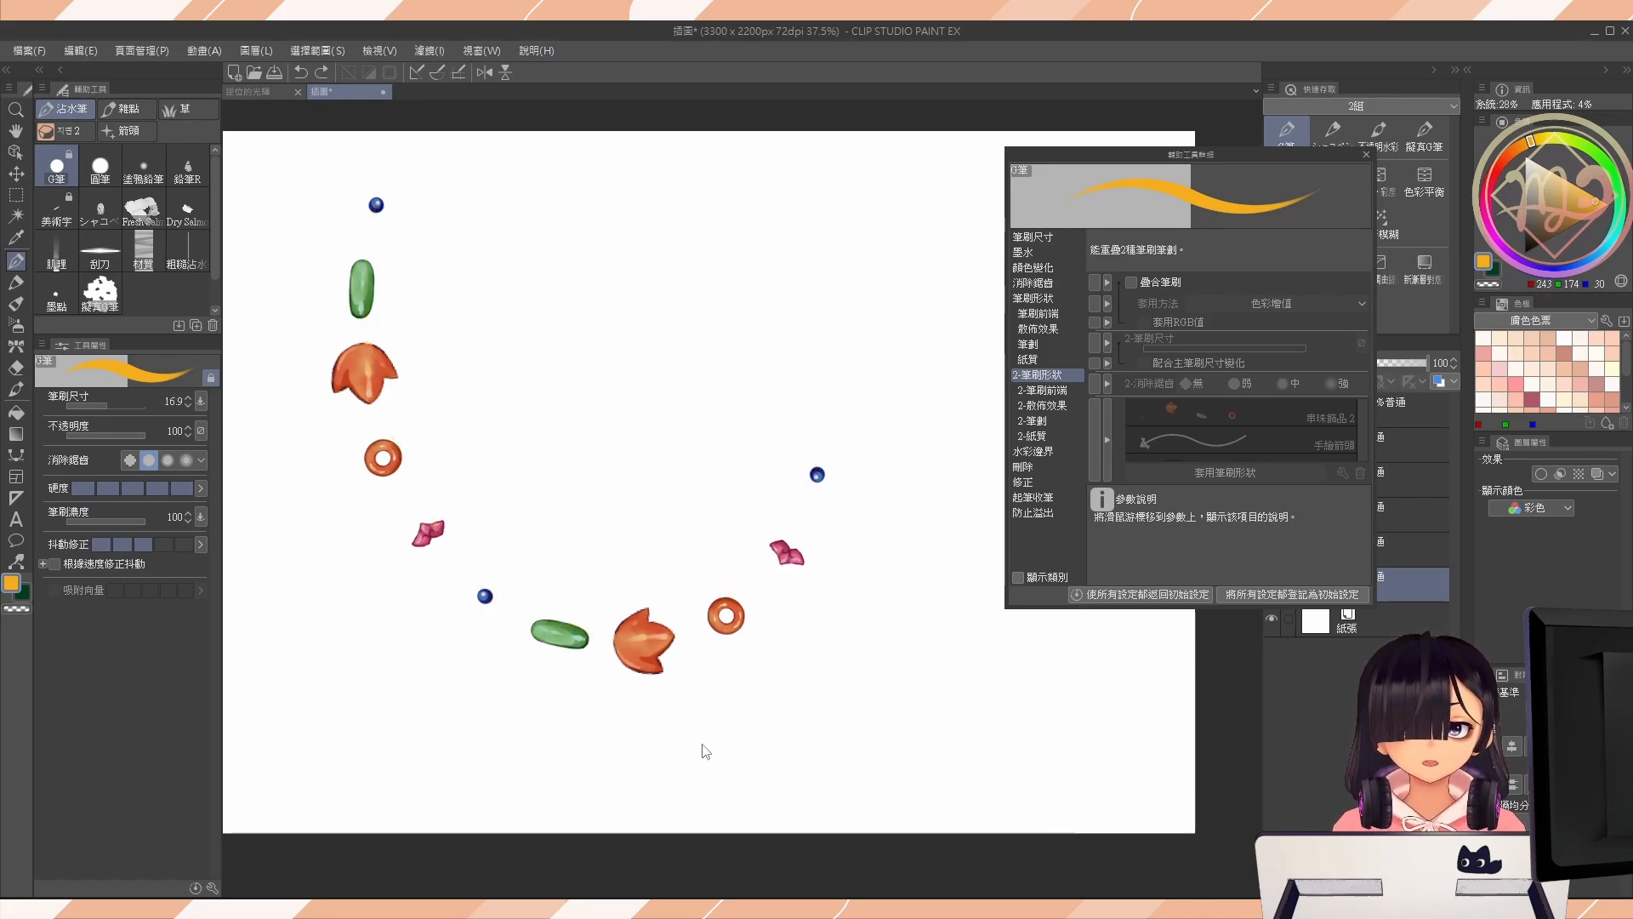
mouse_move(483, 214)
mouse_down()
mouse_move(726, 315)
mouse_move(852, 624)
mouse_up()
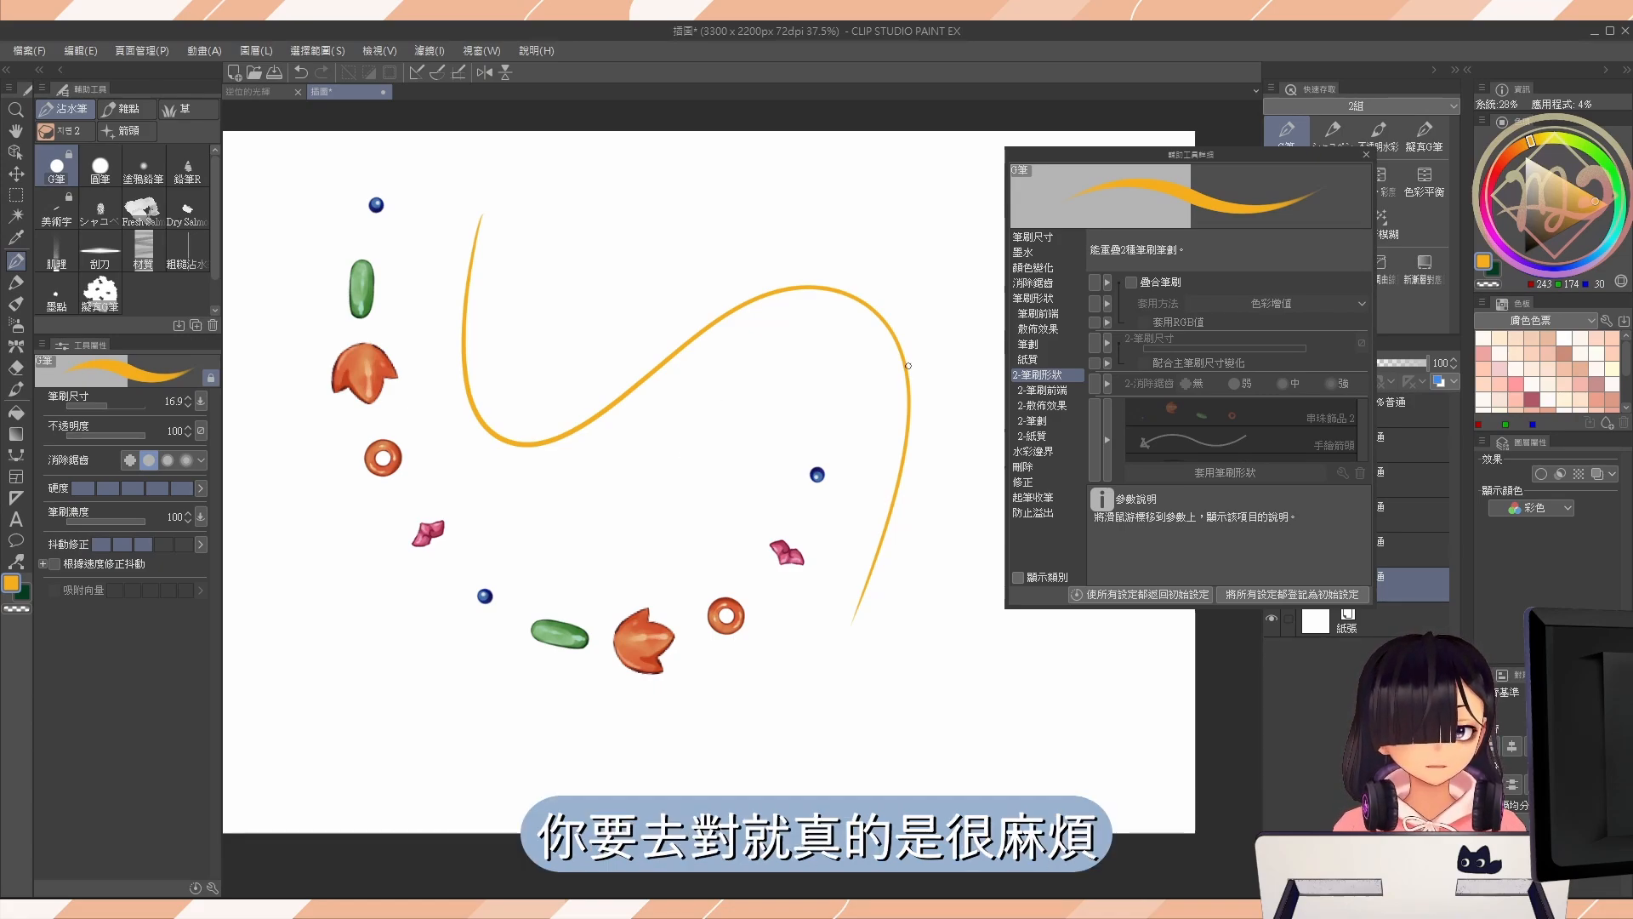
key(ctrl+z)
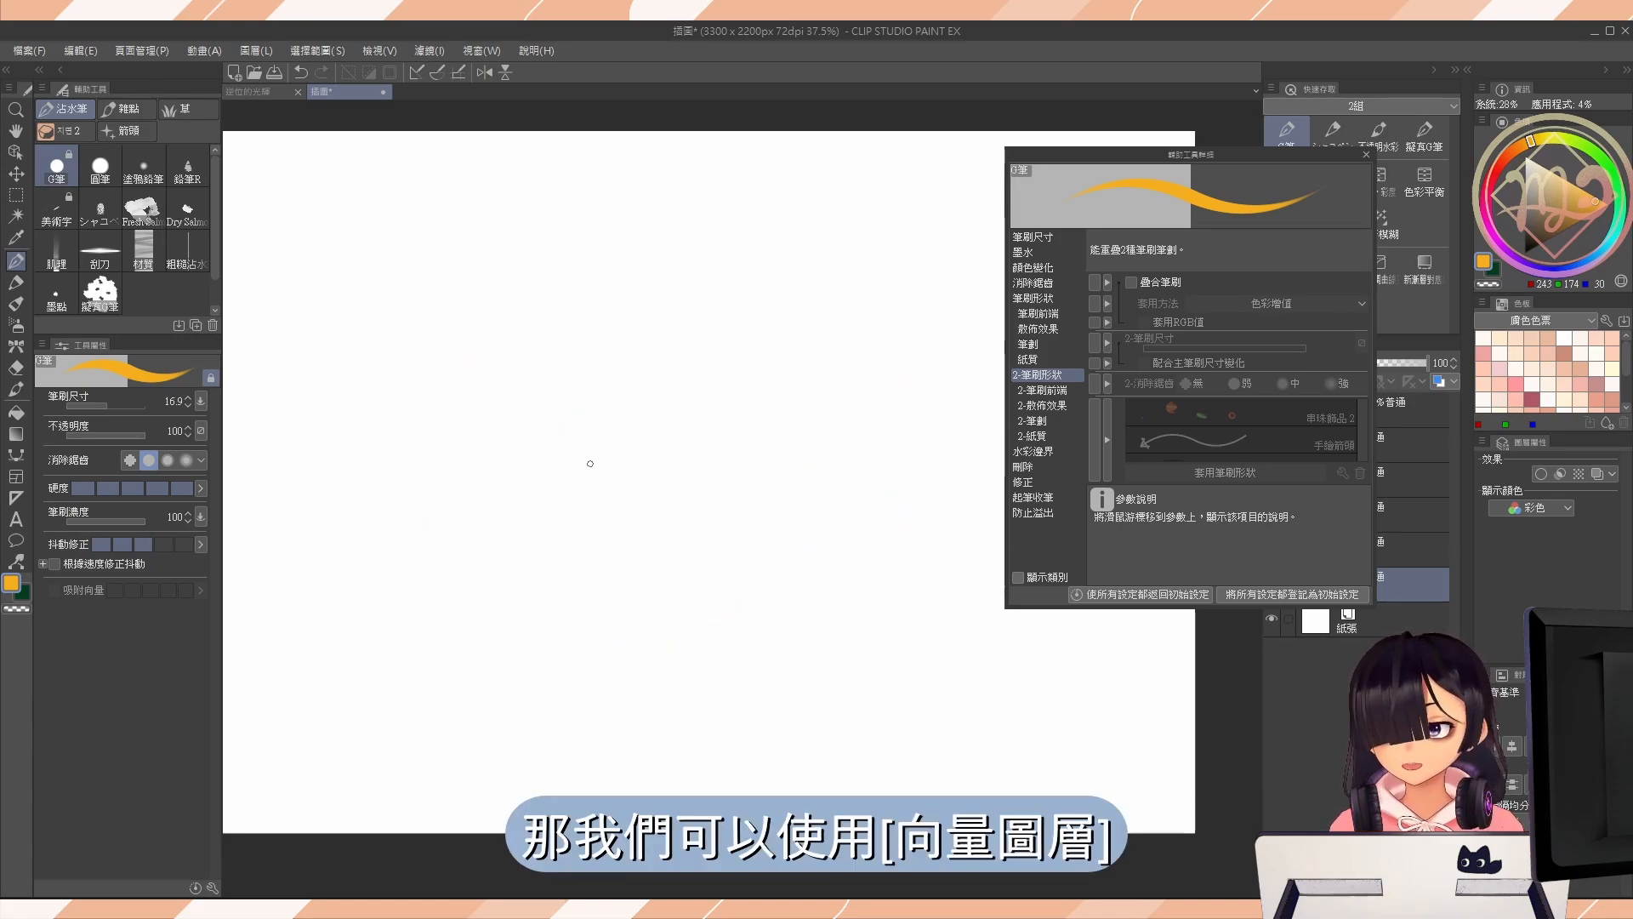
Close the brush detail settings, return to the bead brush, and add a new vector layer above 圖層 3.
click(1367, 155)
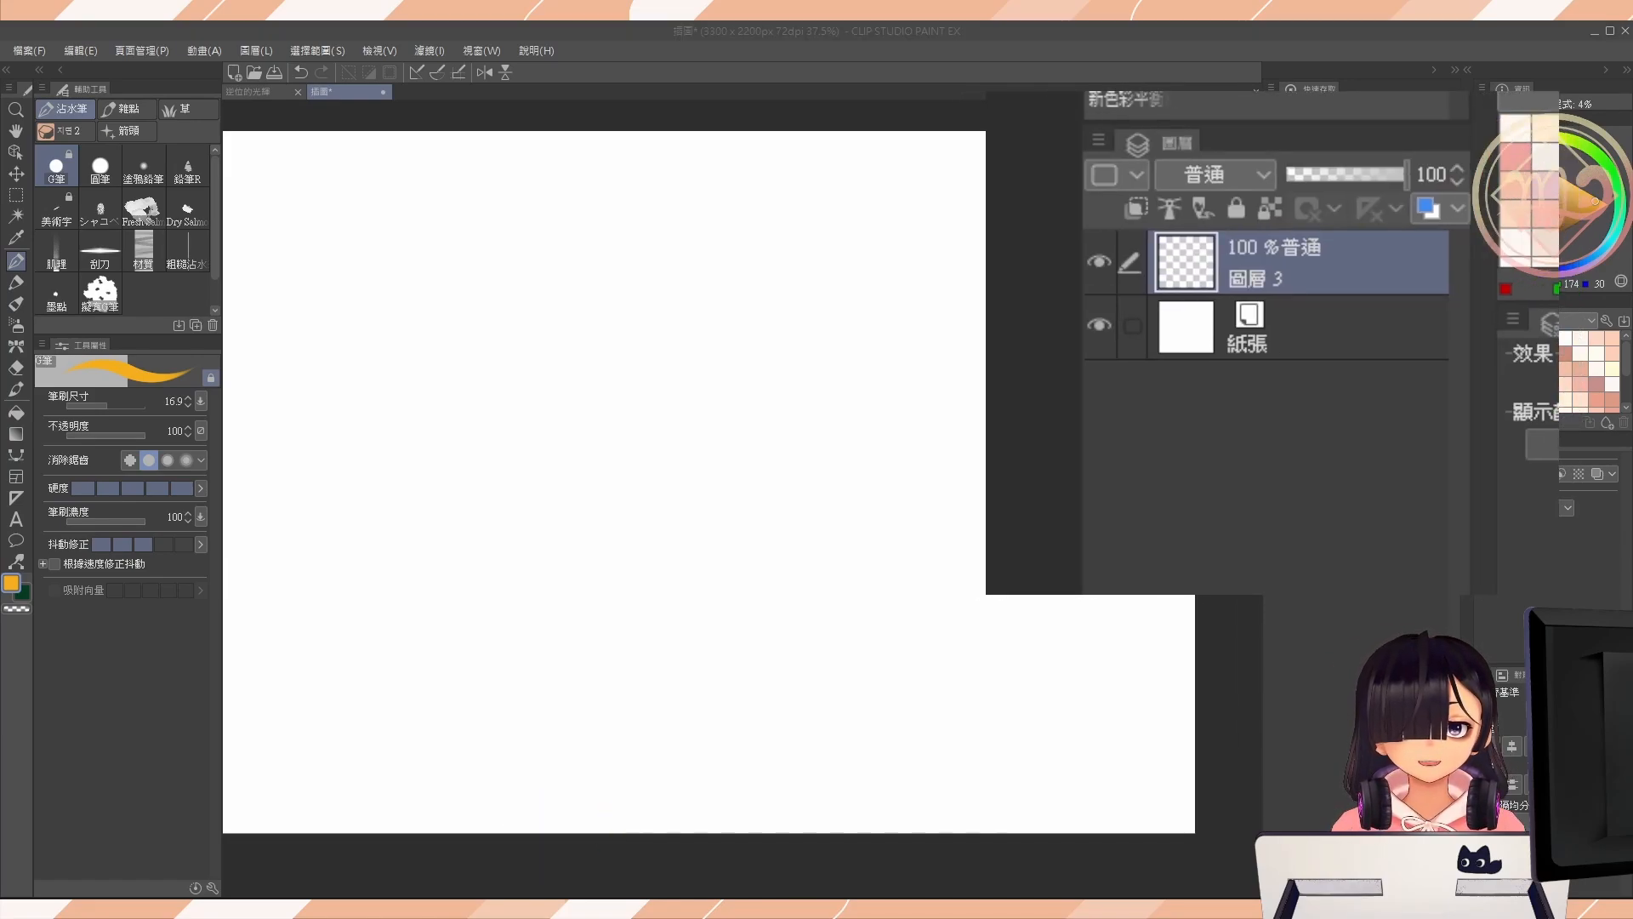
click(15, 347)
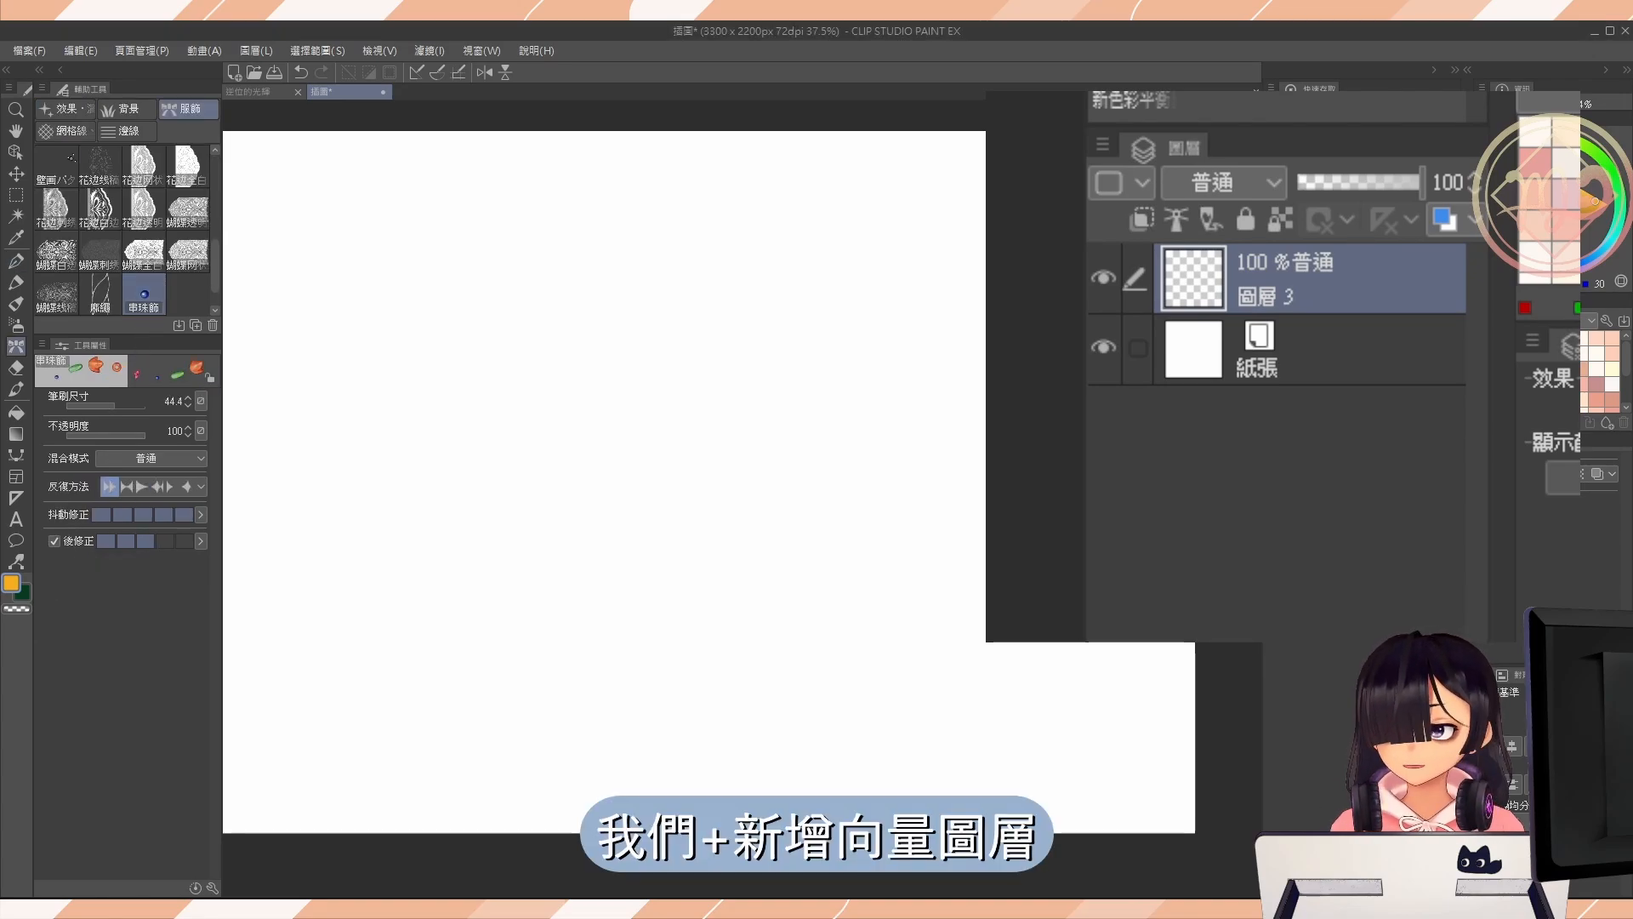
click(1305, 888)
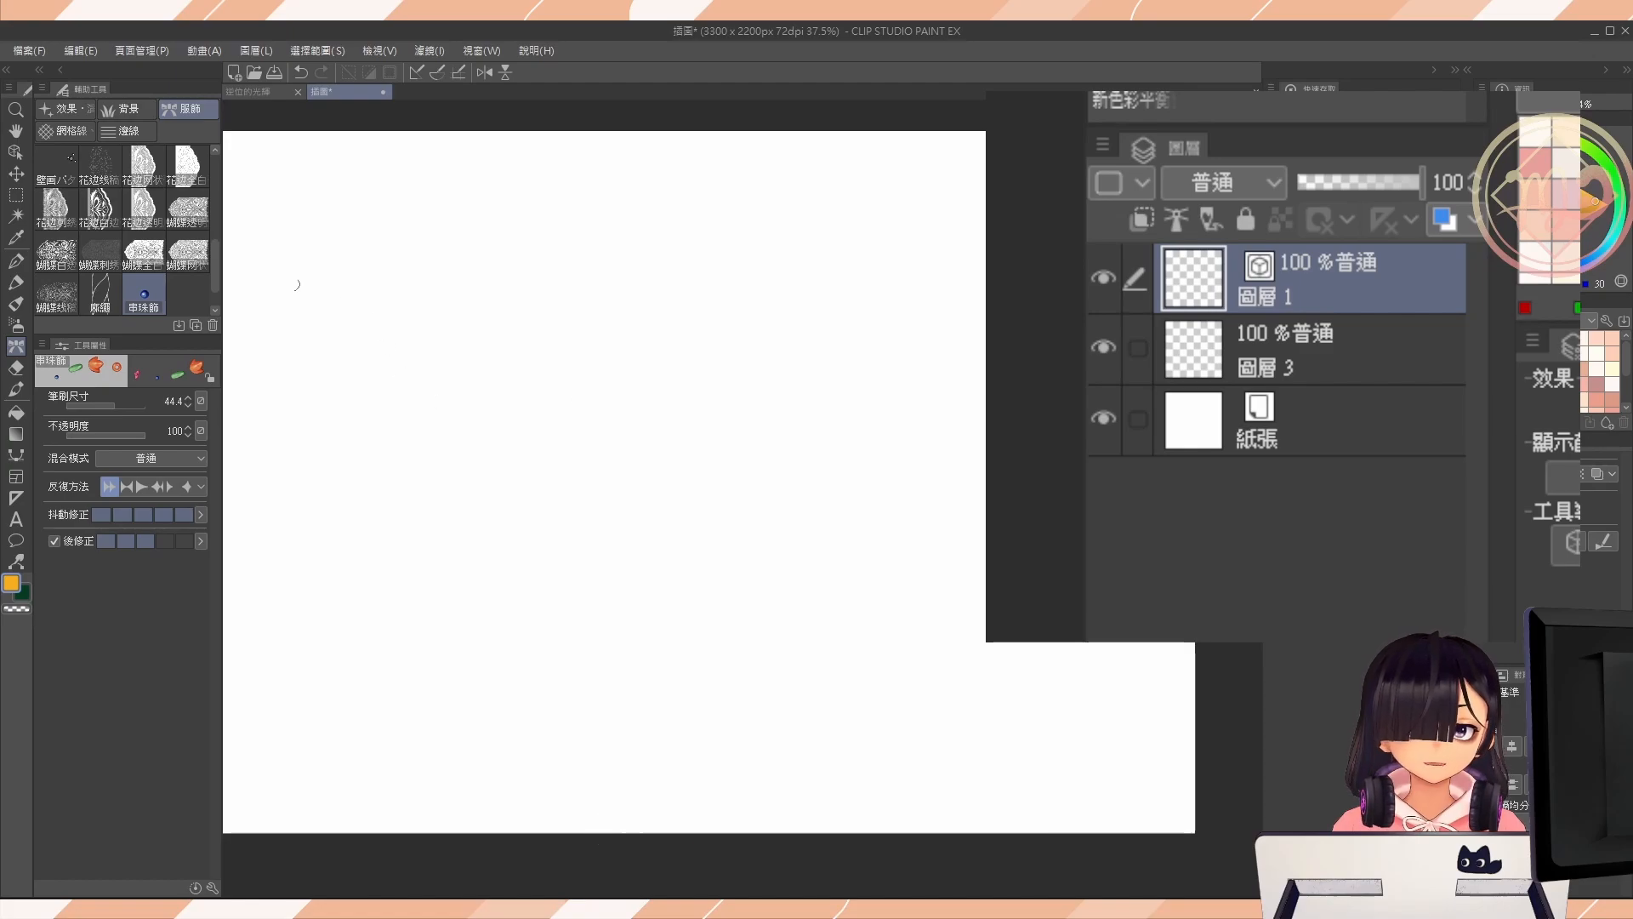
key(p)
click(171, 246)
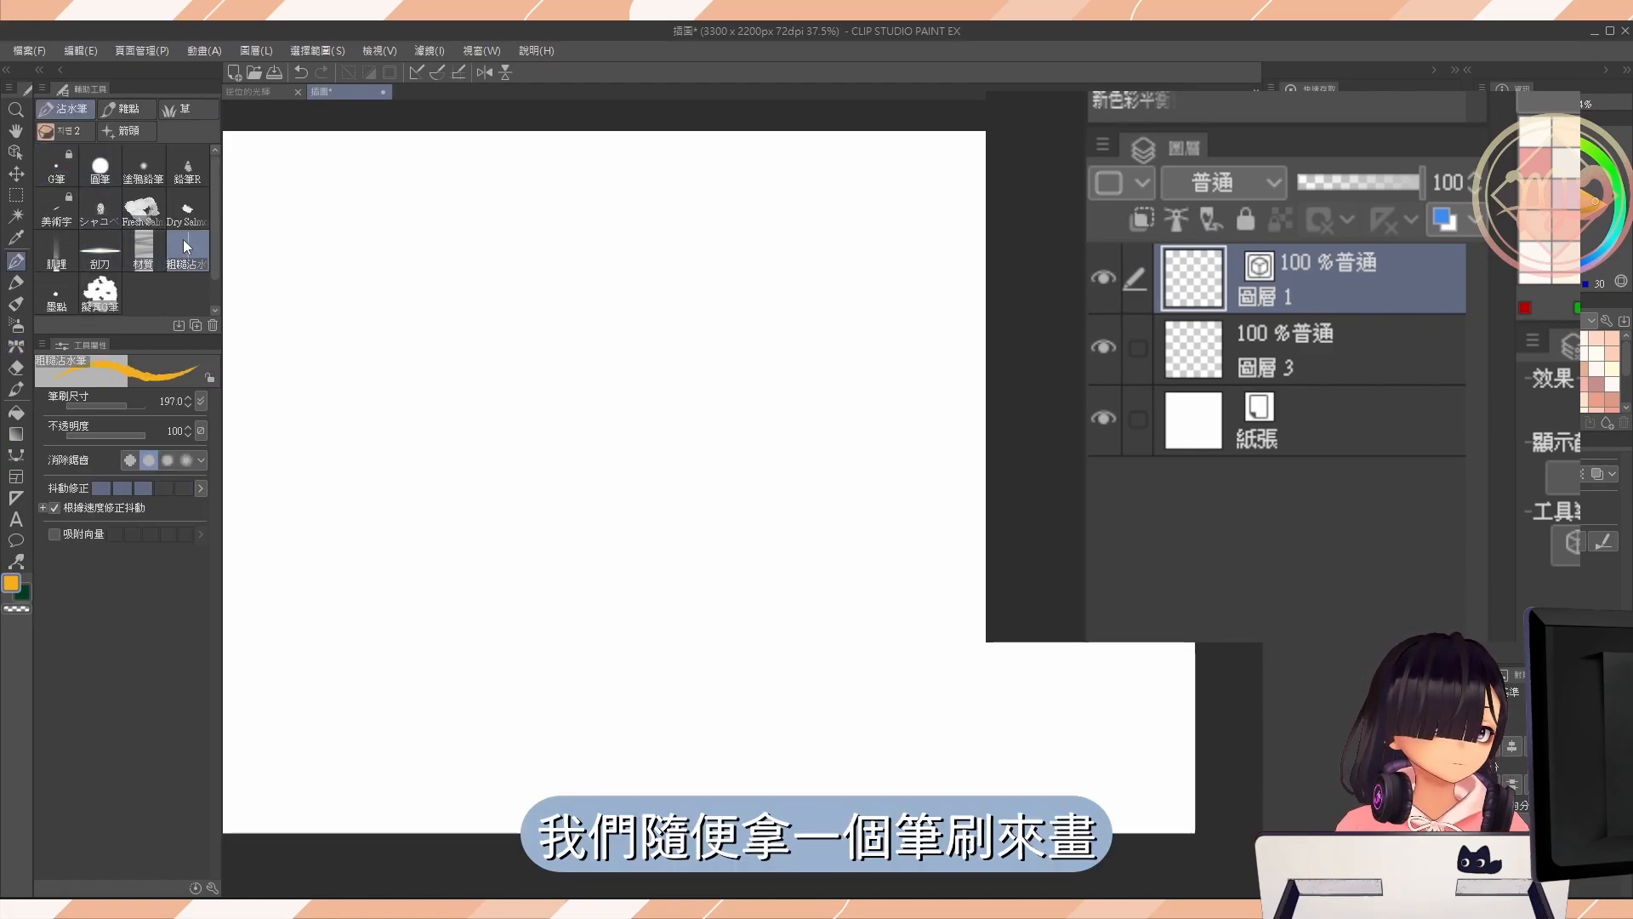
click(125, 109)
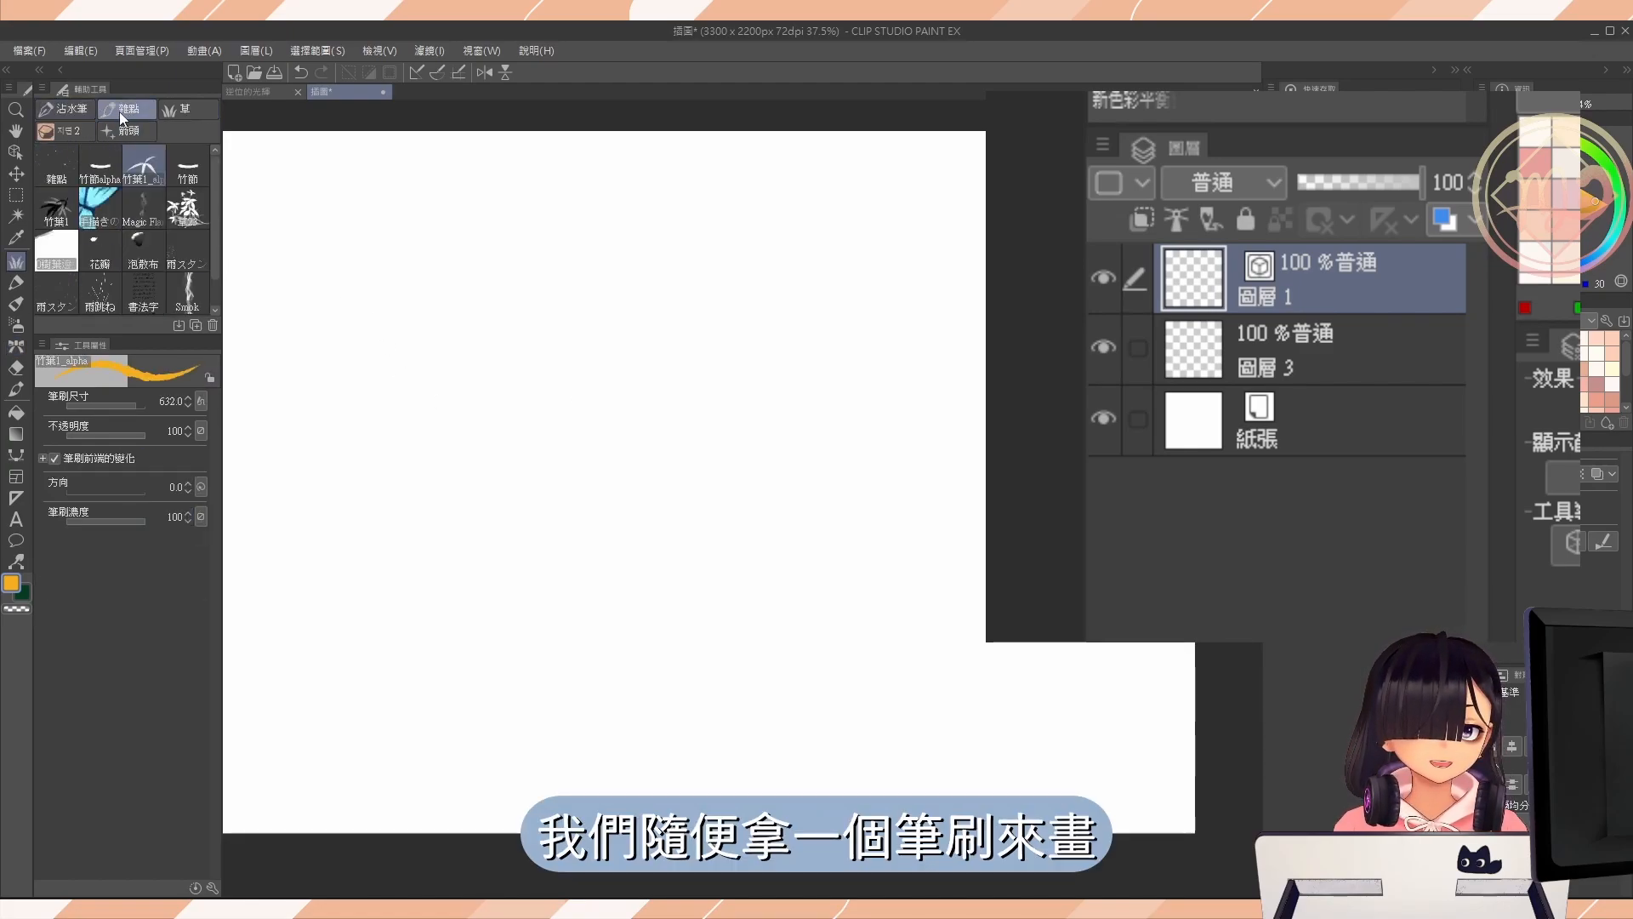
click(194, 179)
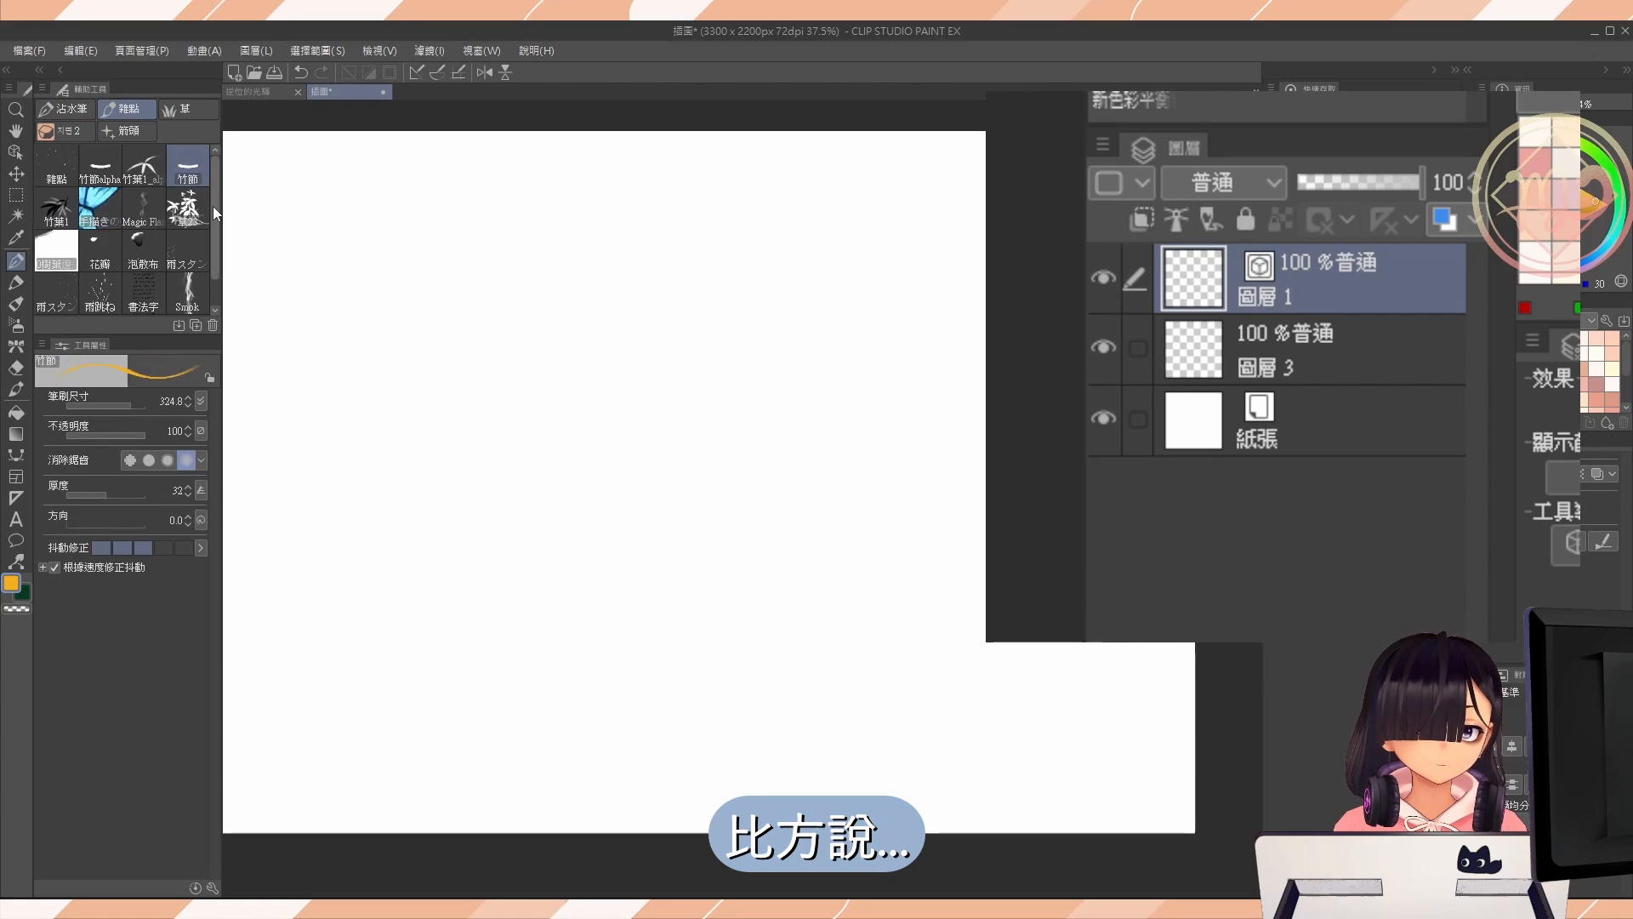
drag(214, 211, 216, 255)
click(191, 265)
Paint an S-shaped gold chain on the vector layer with the chain brush at size 80.2, replacing the first green attempt.
key(b)
scroll(170, 223, up, 5)
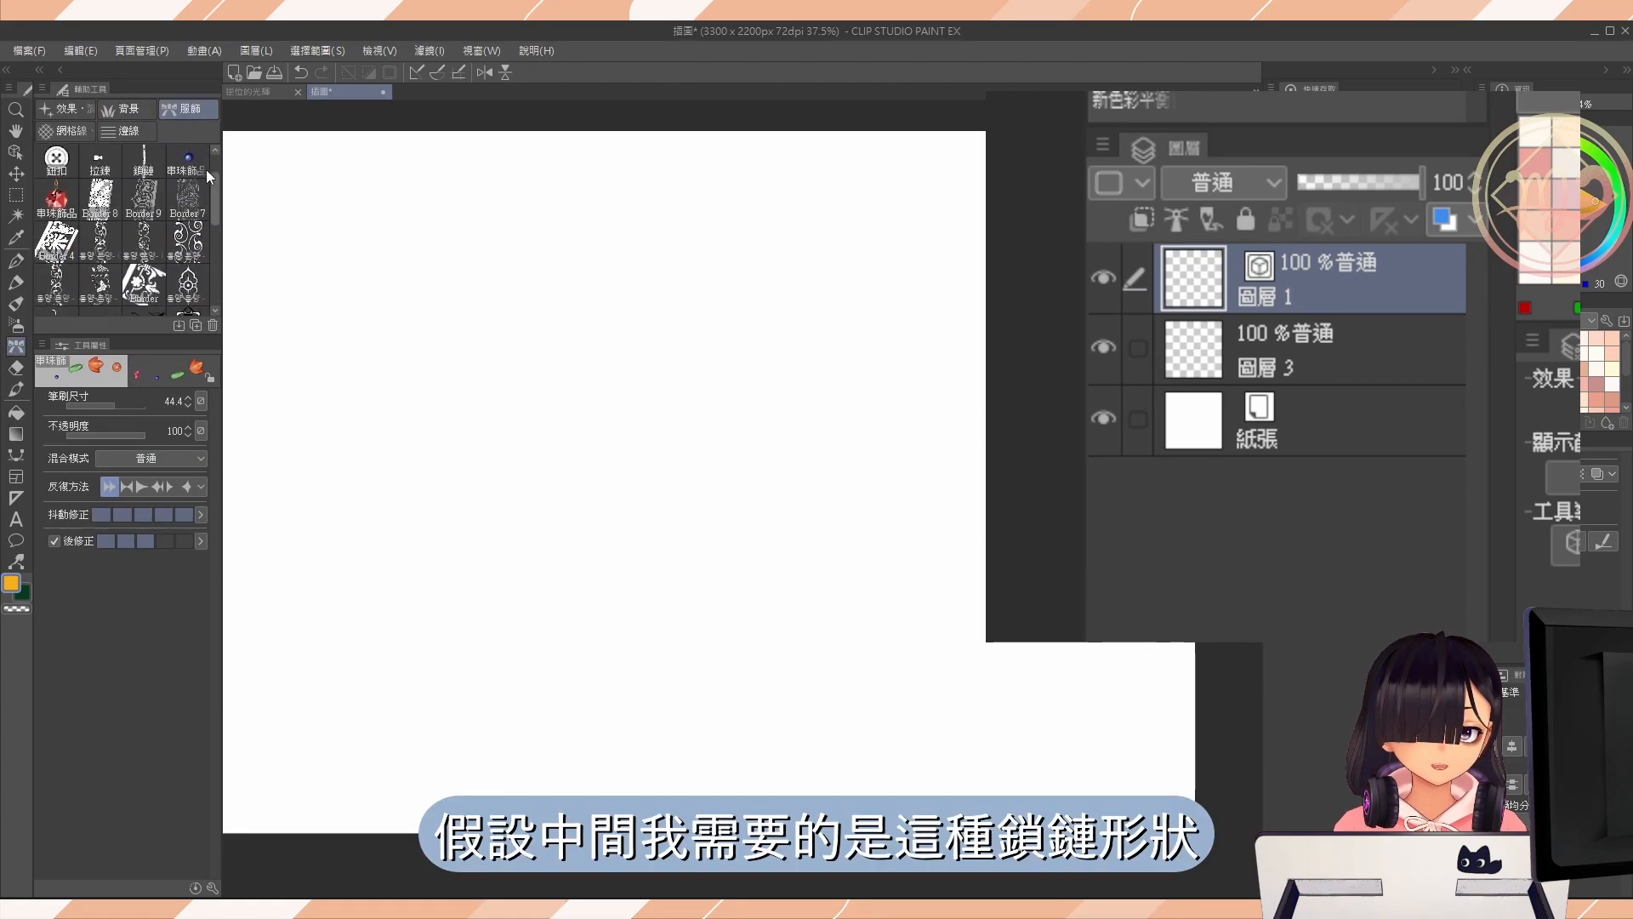
click(144, 207)
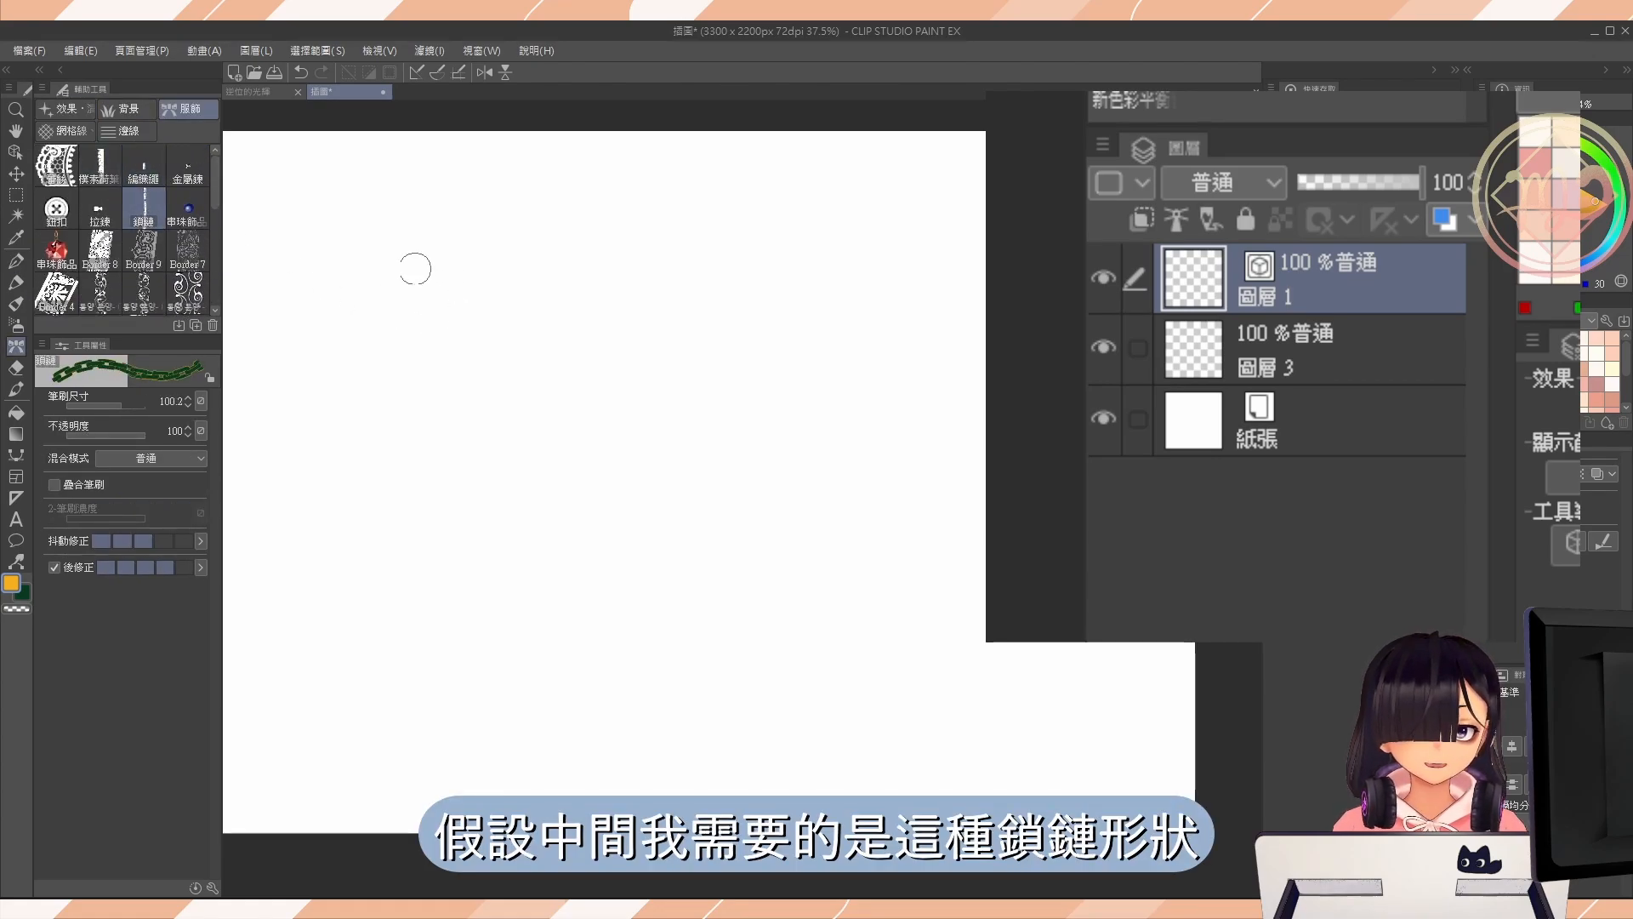
mouse_move(396, 209)
mouse_down()
mouse_move(524, 534)
mouse_move(740, 659)
mouse_up()
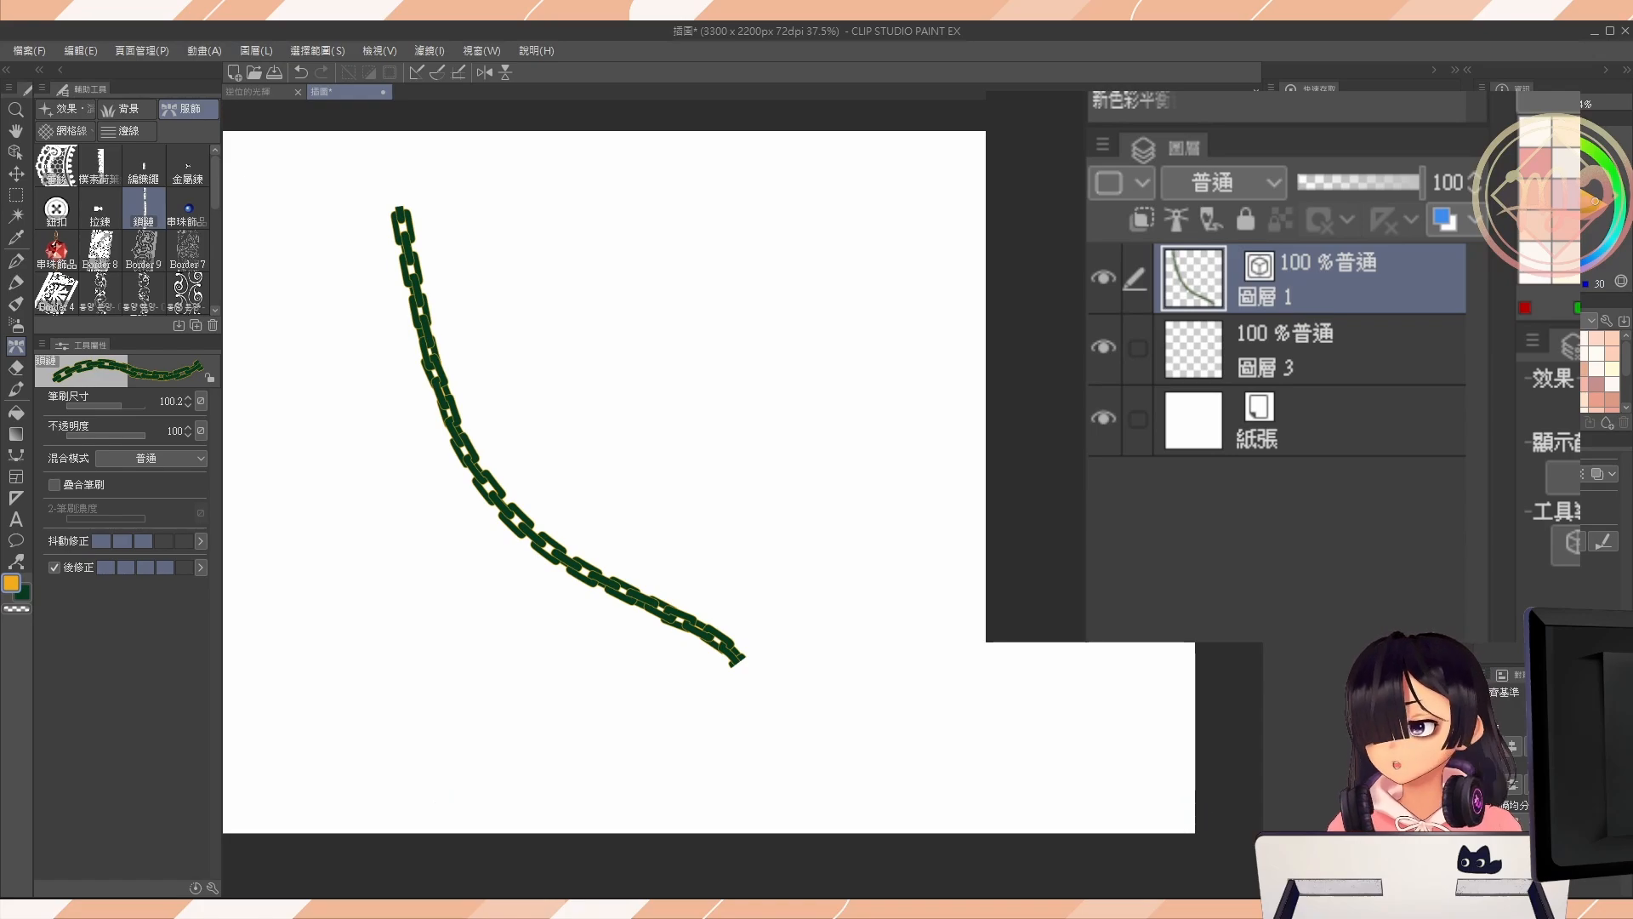
key(ctrl+z)
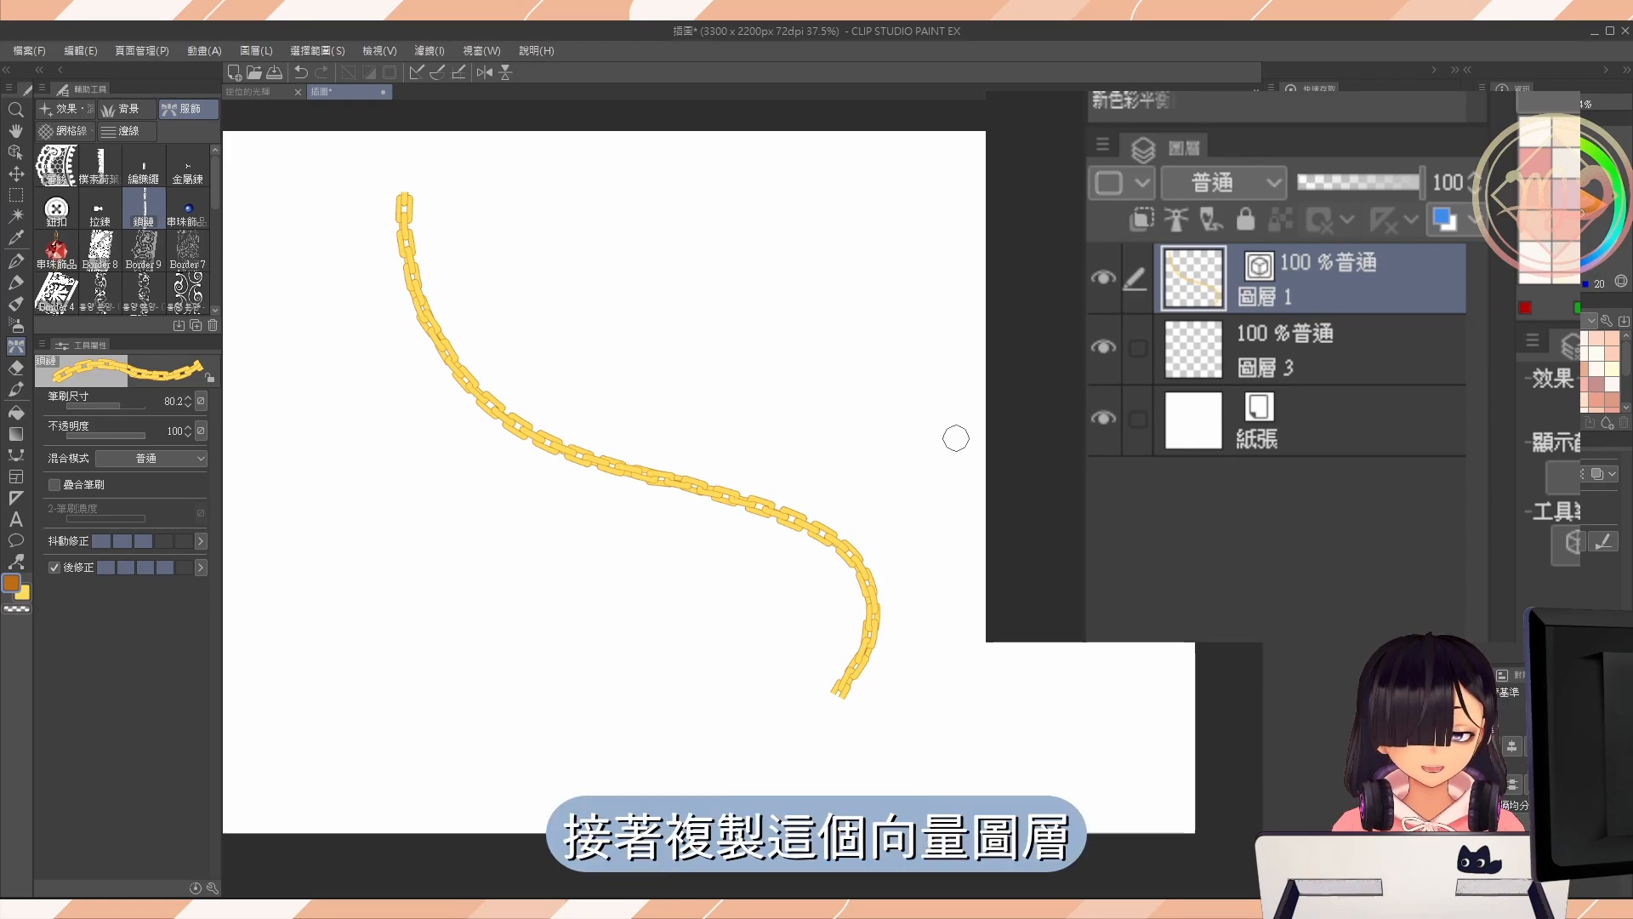
Duplicate the chain's vector layer, naming the upper copy 串珠 and the lower one 鍊條.
key(ctrl+v)
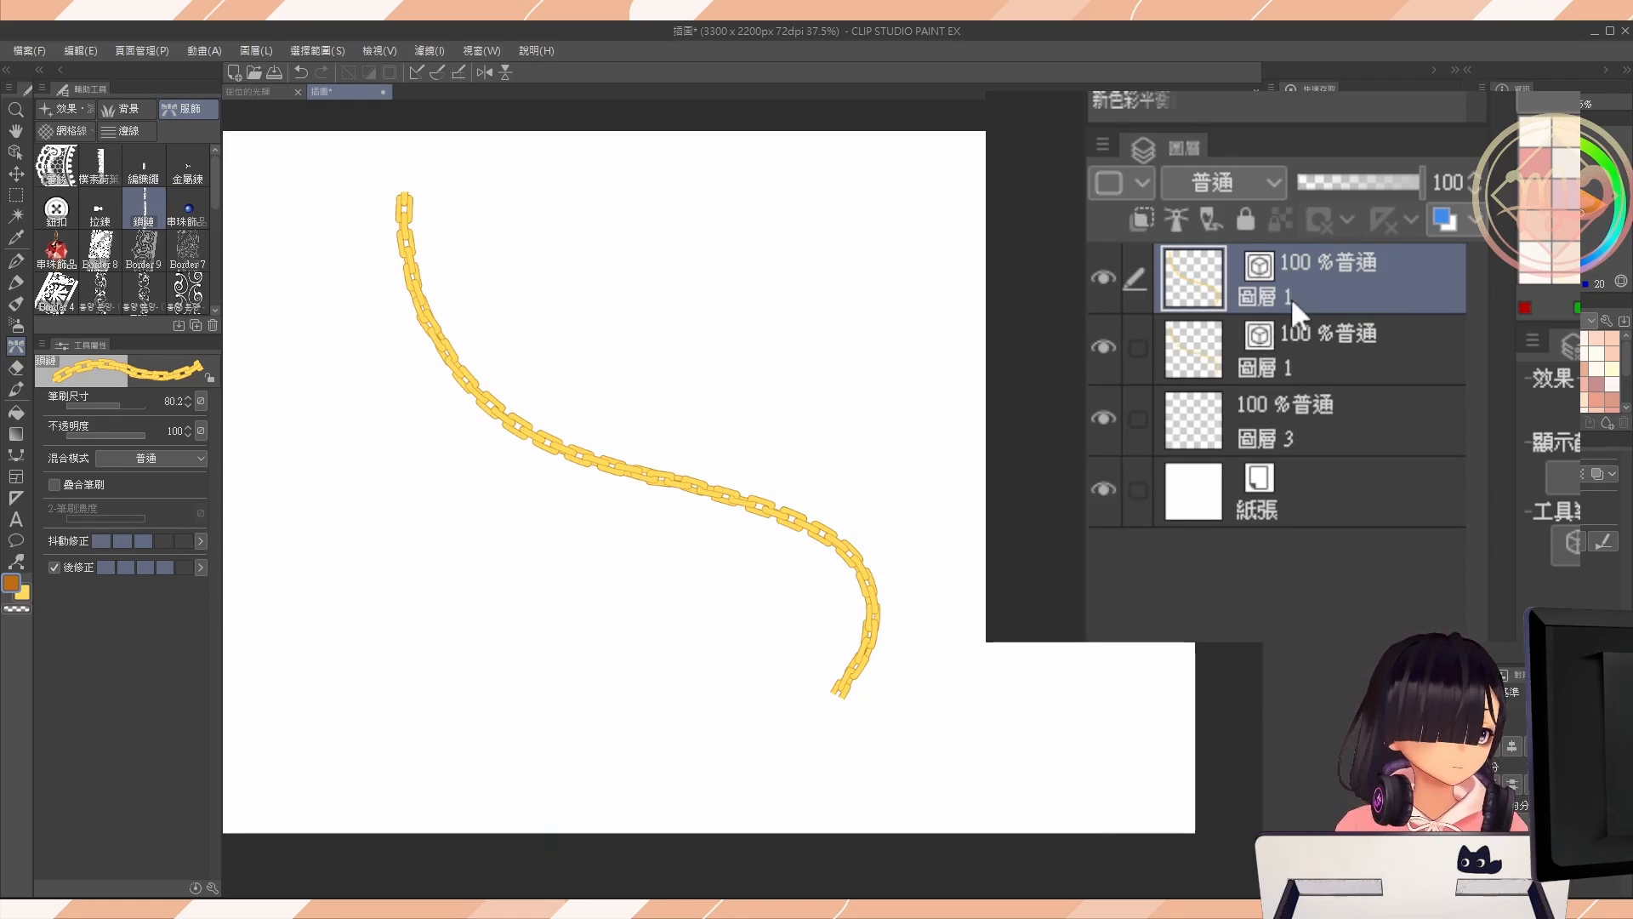
double_click(1283, 368)
text(立ㄊ一ㄢ)
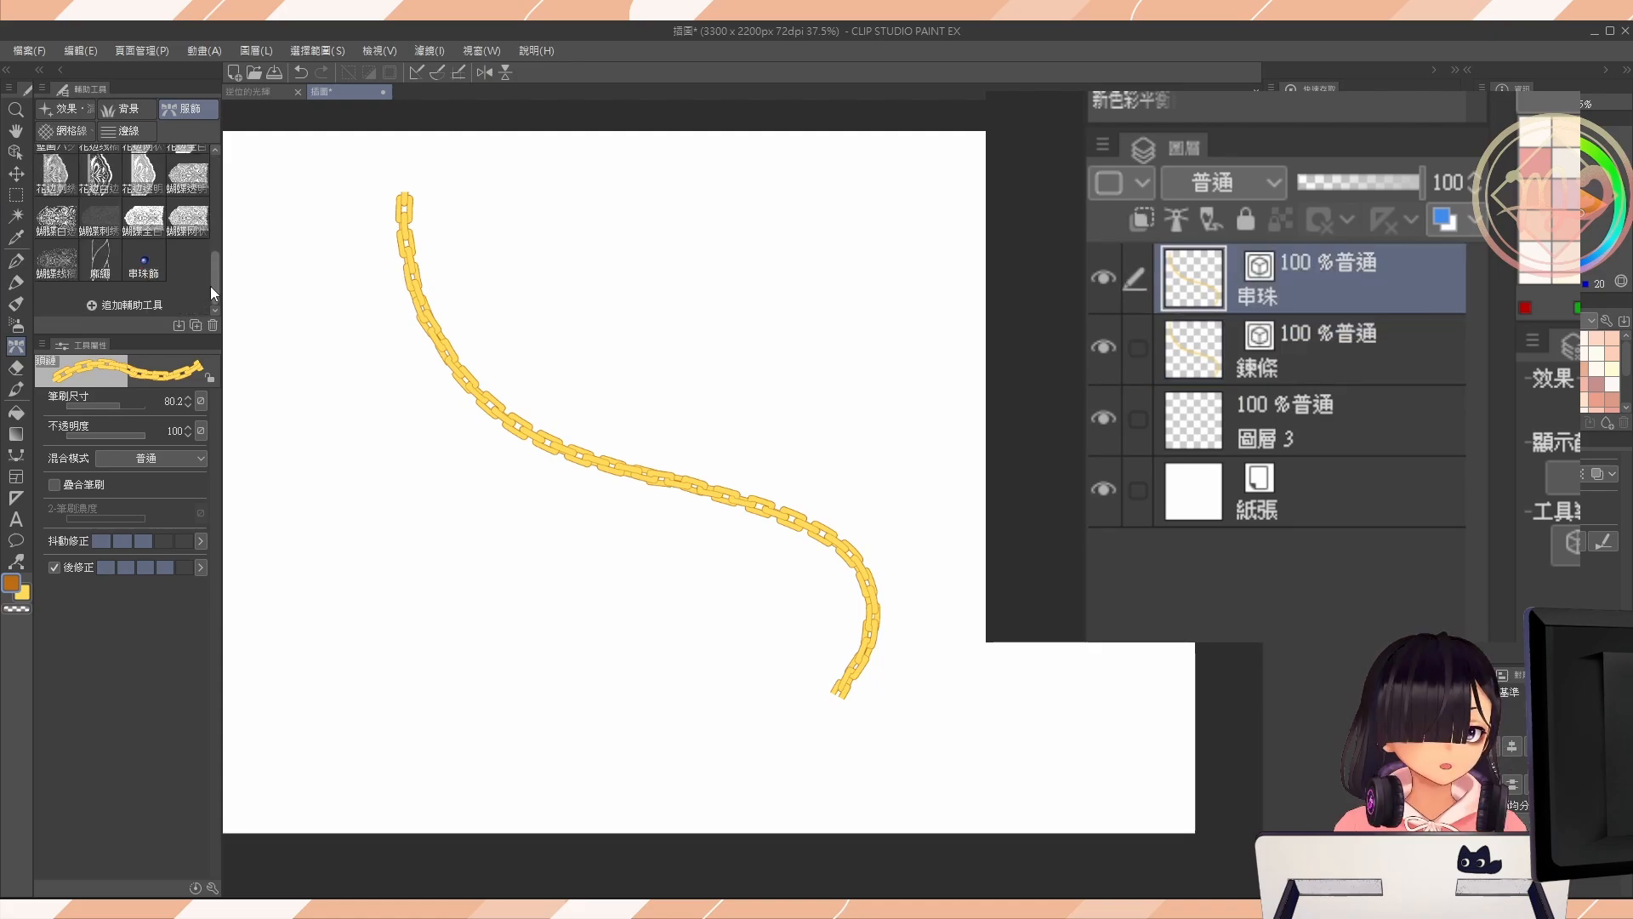
Make the 串珠飾 brush available as a brush shape and apply it to the line on the 串珠 layer.
click(144, 259)
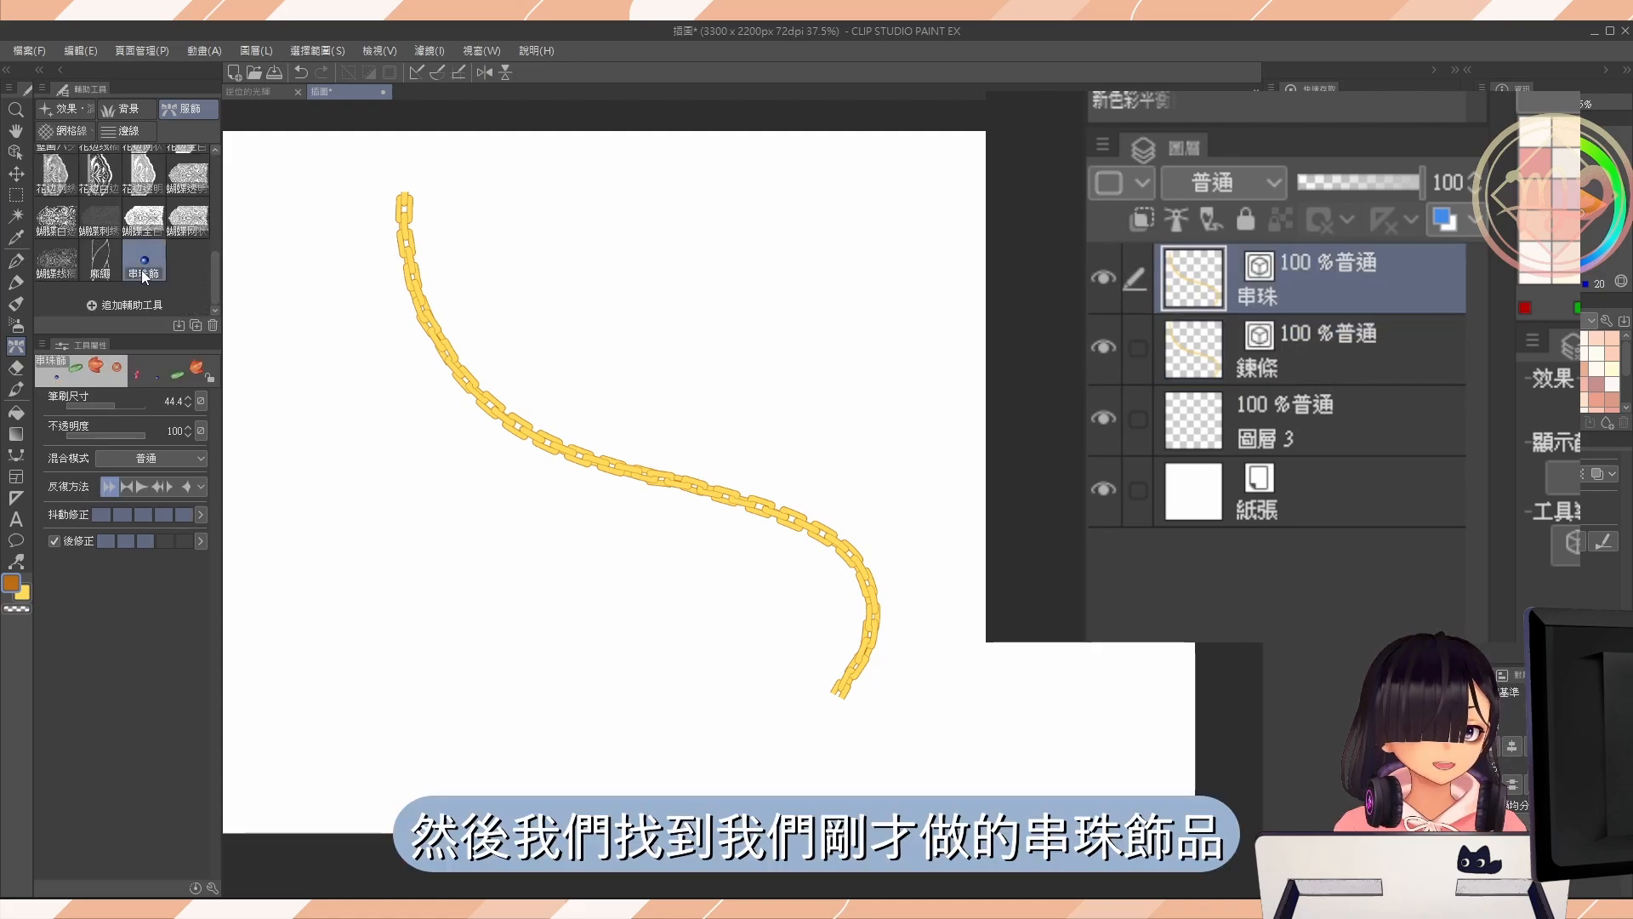
click(211, 888)
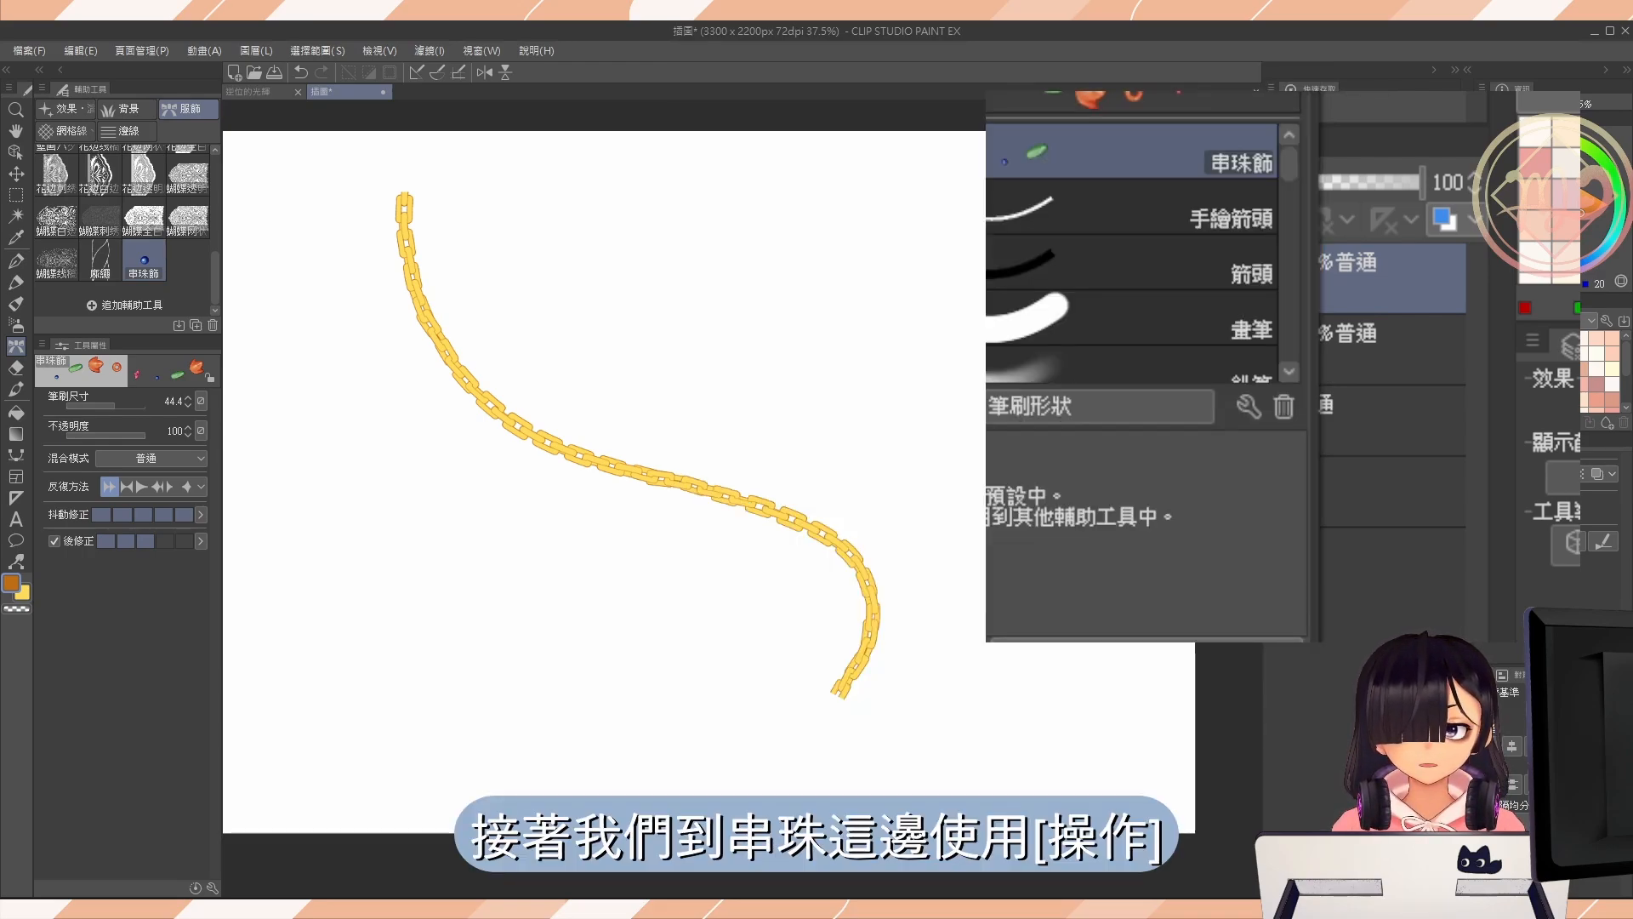
click(16, 153)
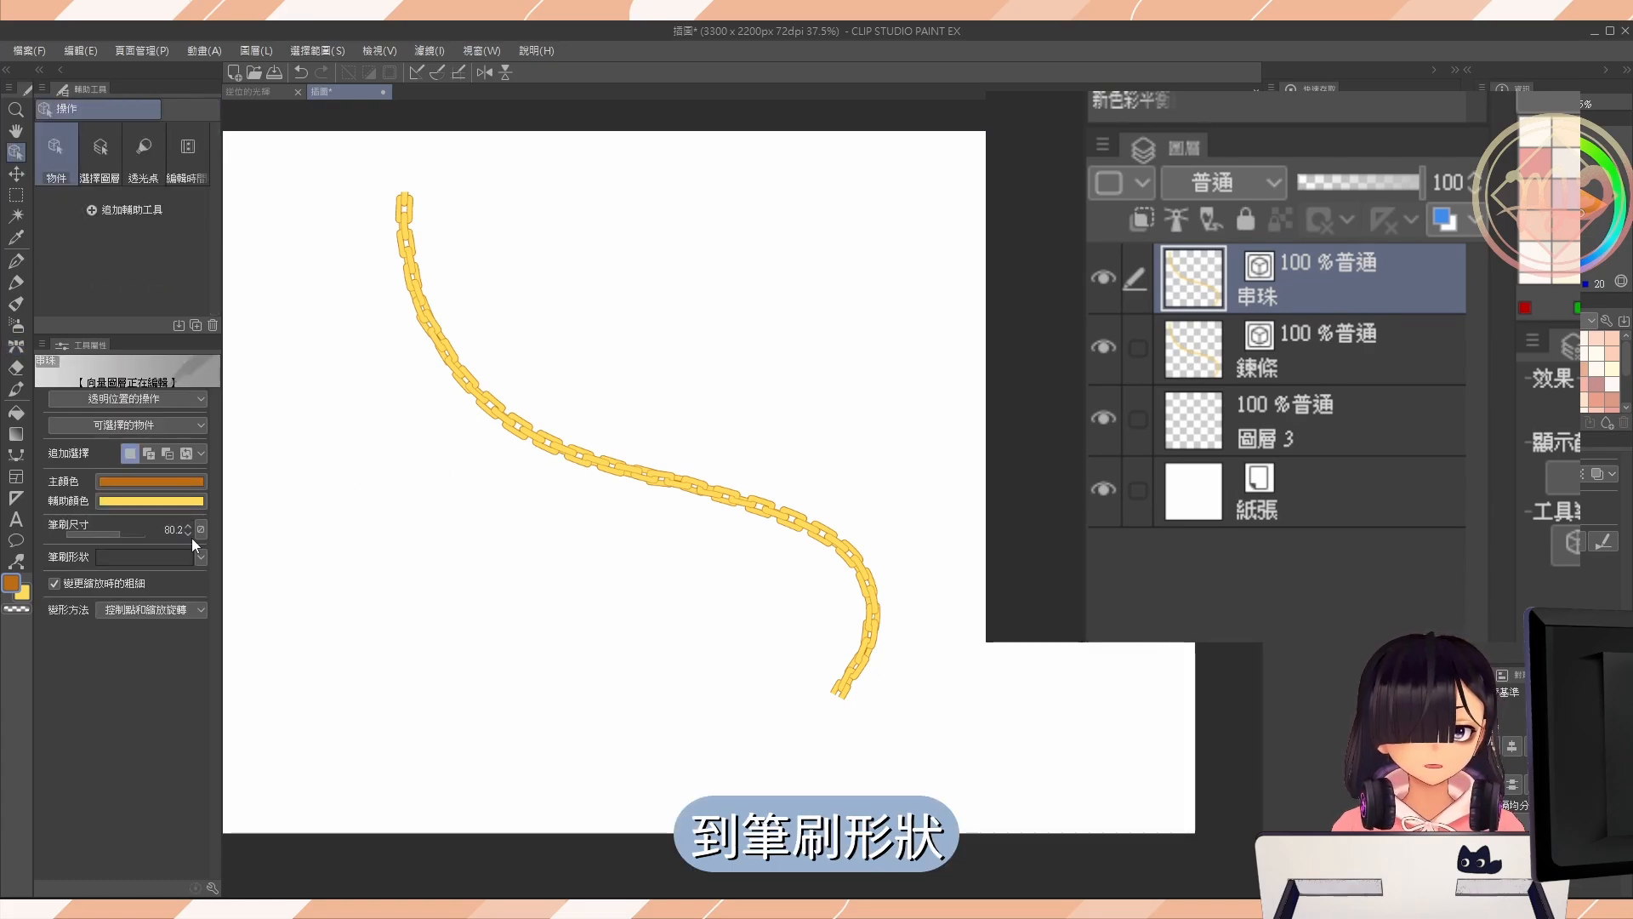
click(200, 558)
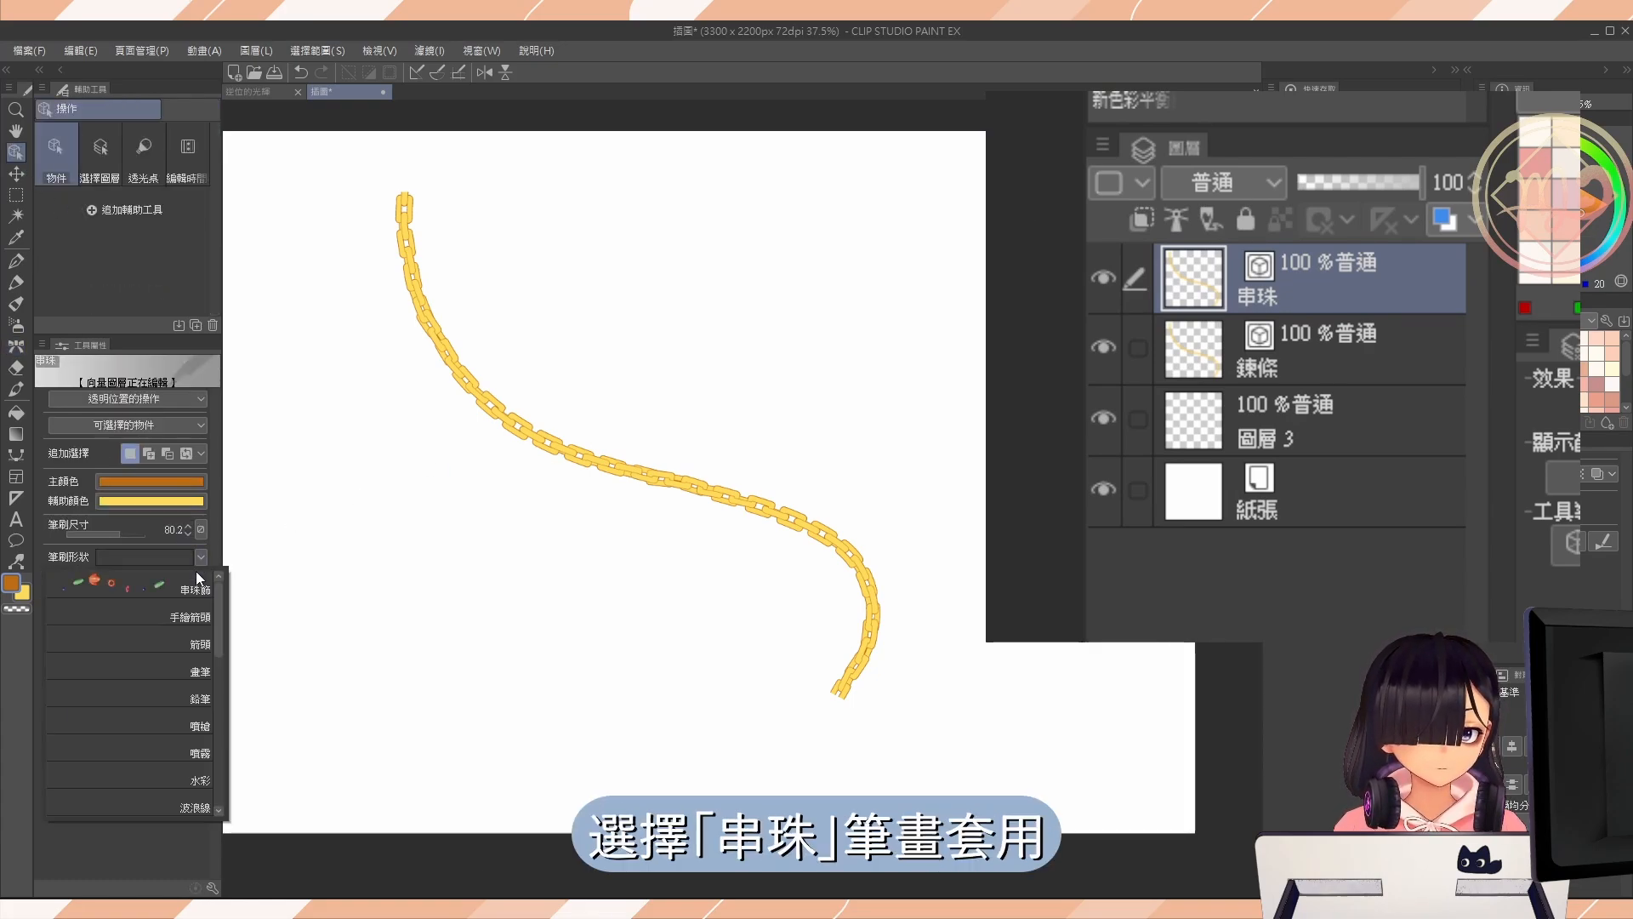
click(150, 587)
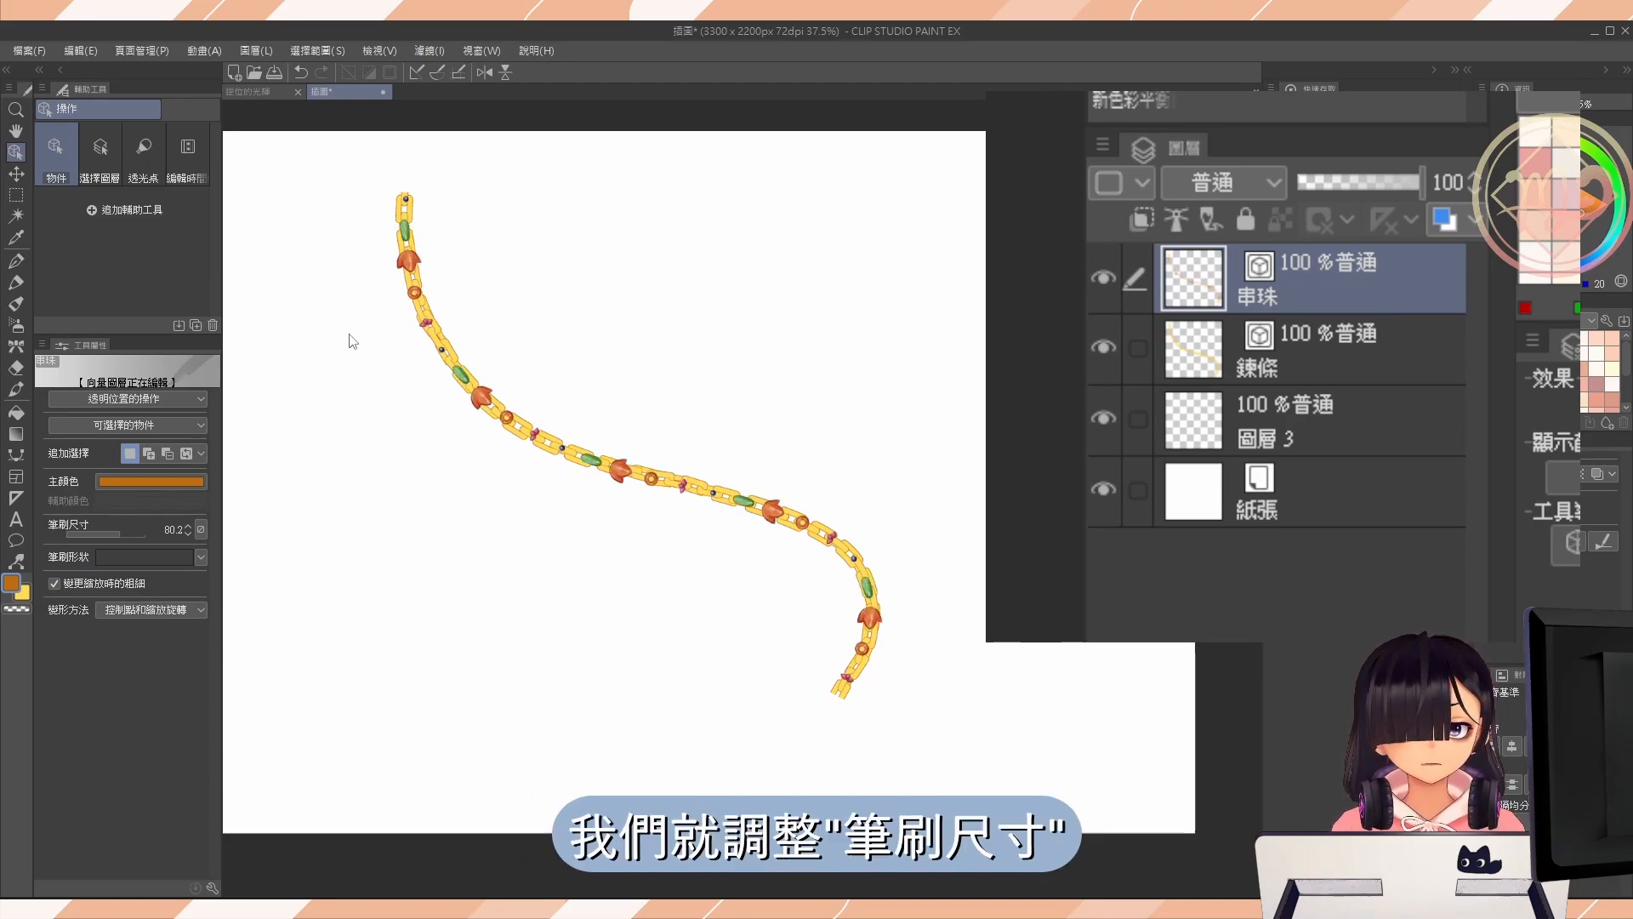
Enlarge the bead line's brush size to 264.4 and widen the spacing between its beads along the chain.
drag(123, 532, 129, 535)
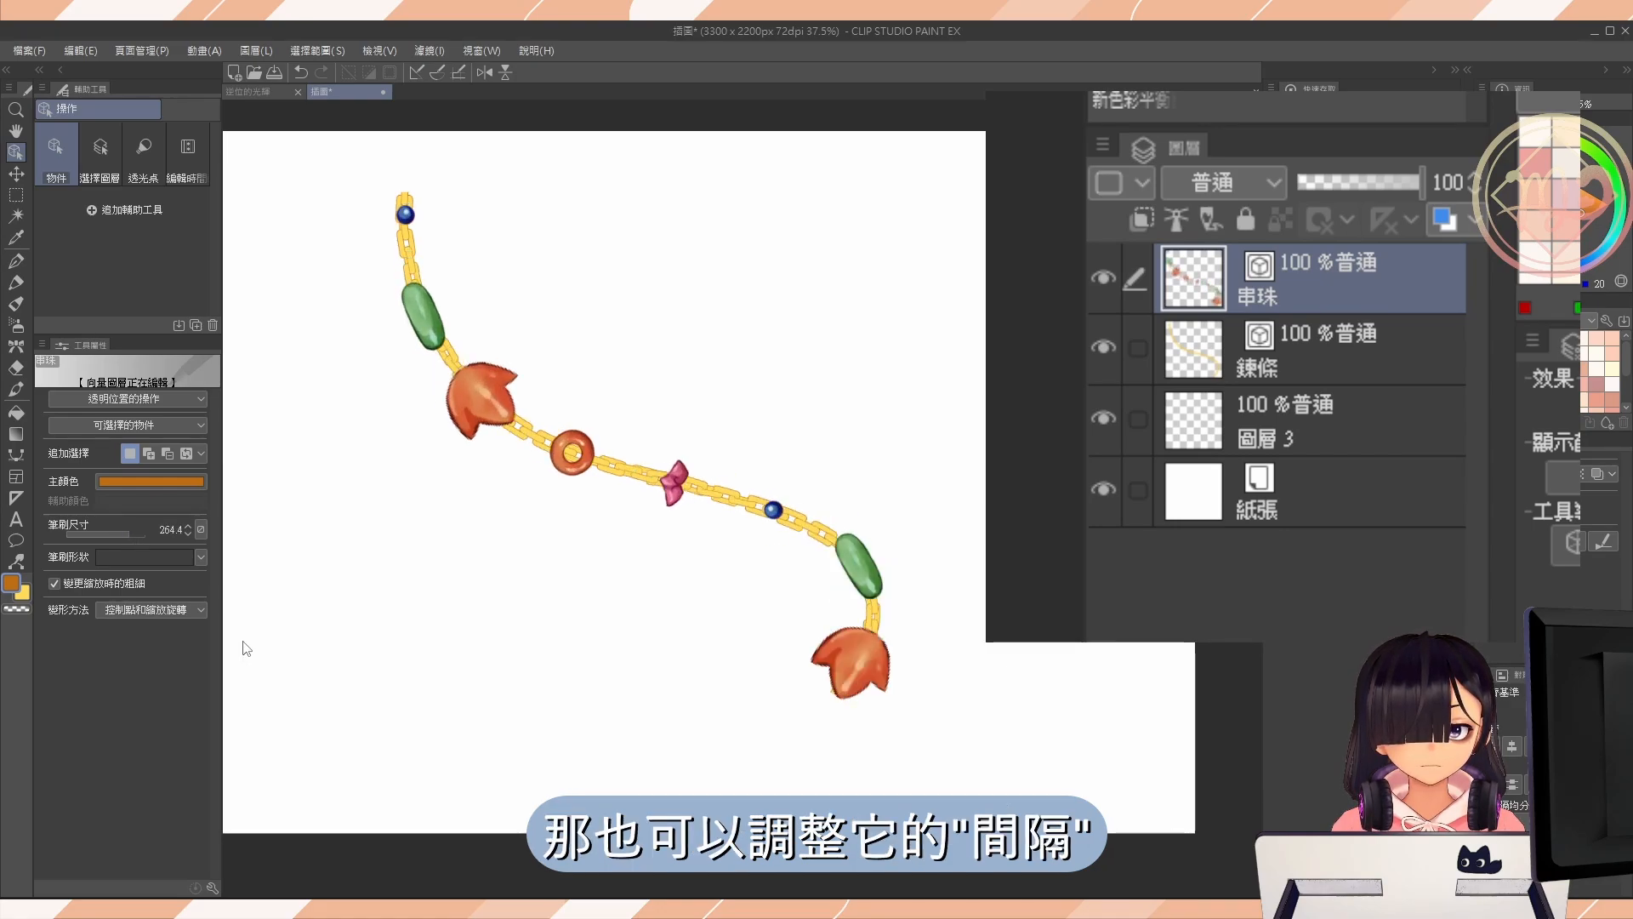
click(213, 888)
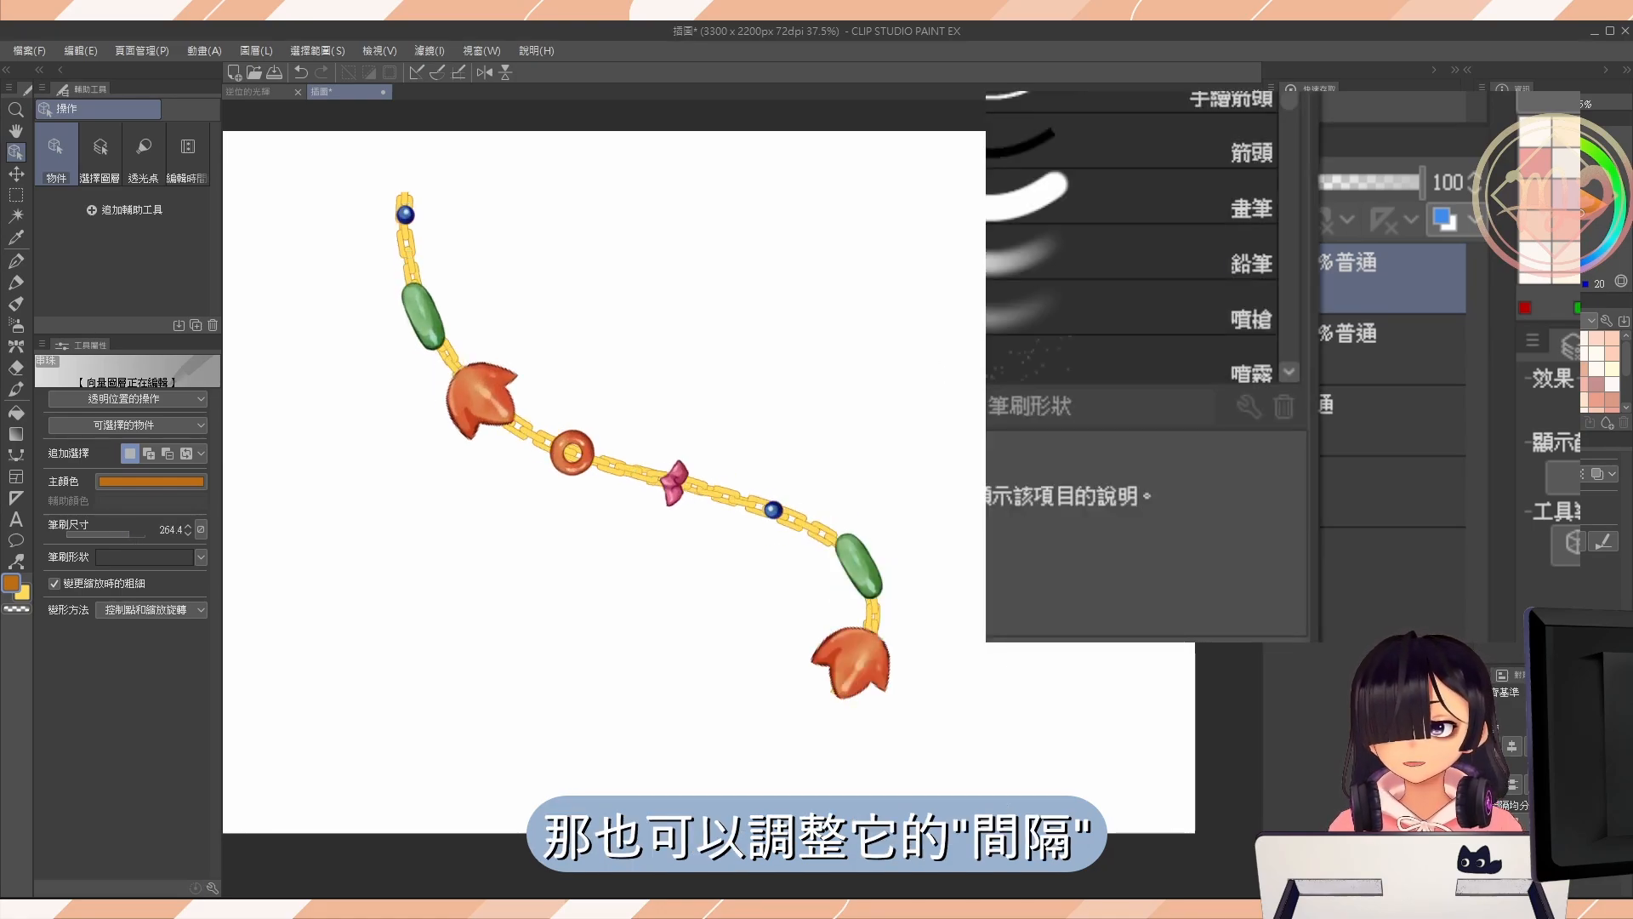
click(1042, 391)
drag(1191, 299, 1179, 300)
drag(1059, 88, 1099, 91)
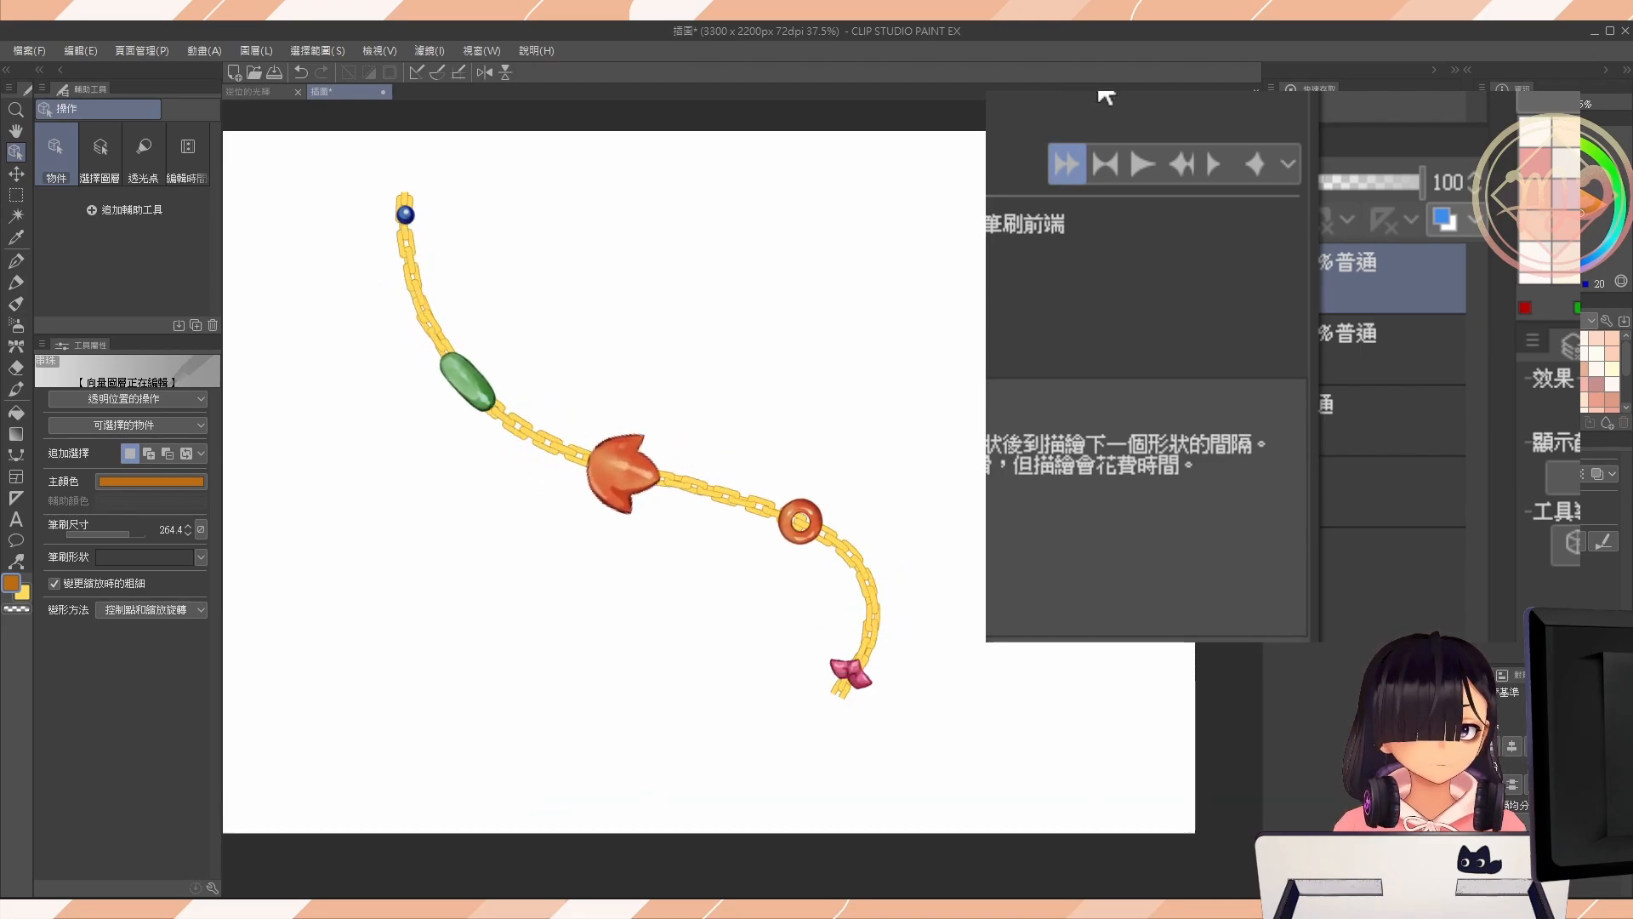
click(1298, 91)
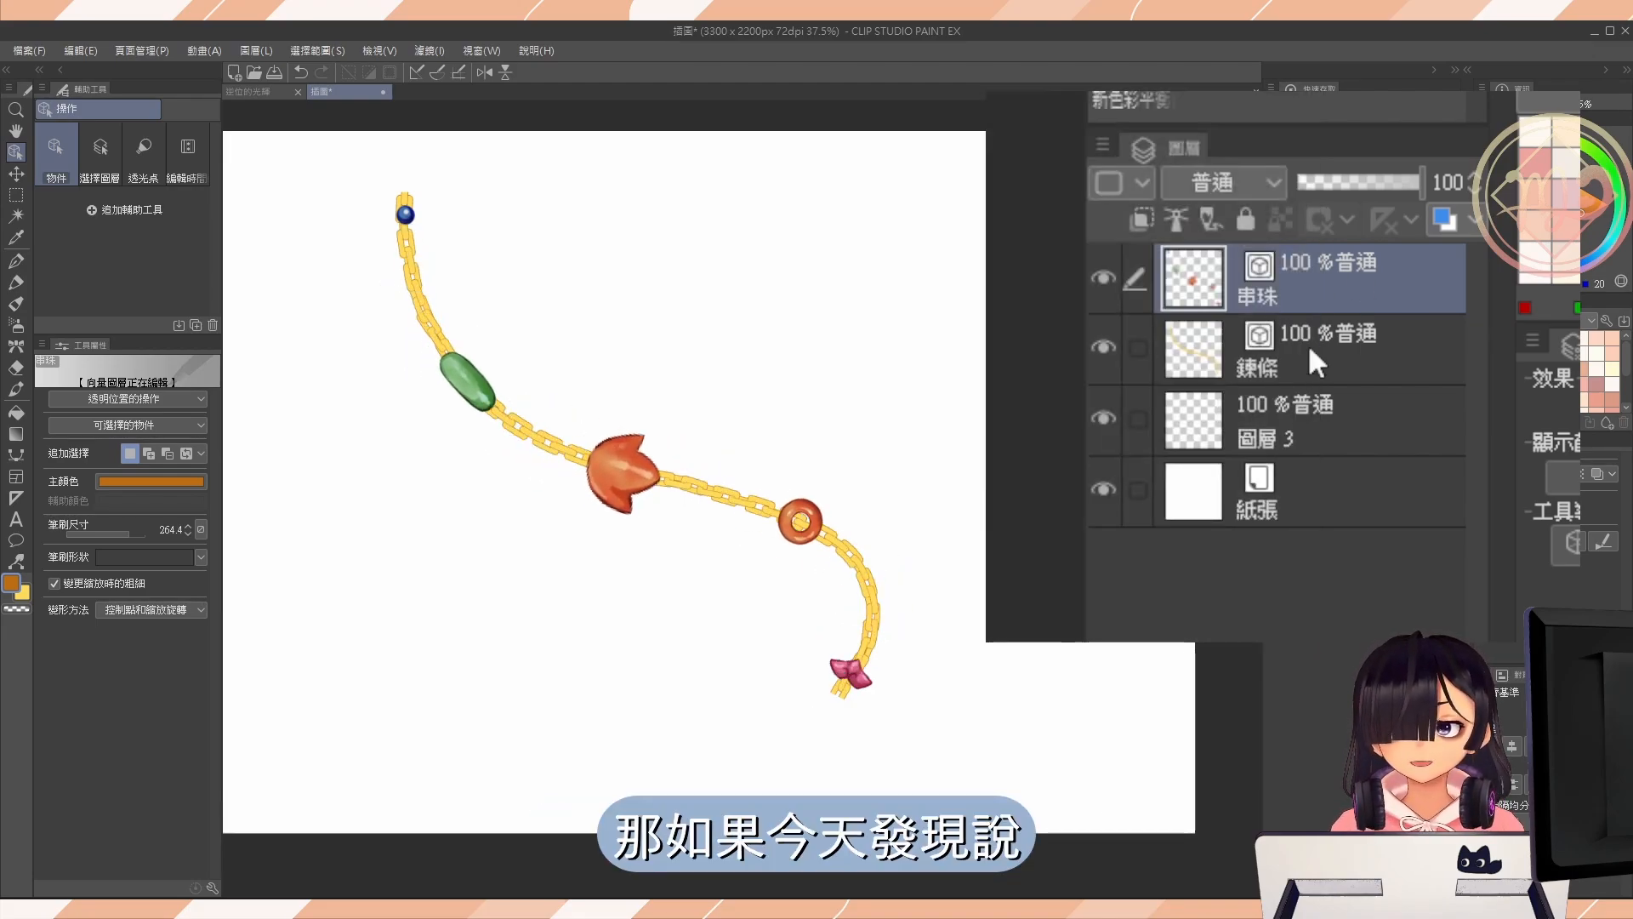
Try the 歪斜 tool for reshaping the 串珠 and 鍊條 vector layers.
key(j)
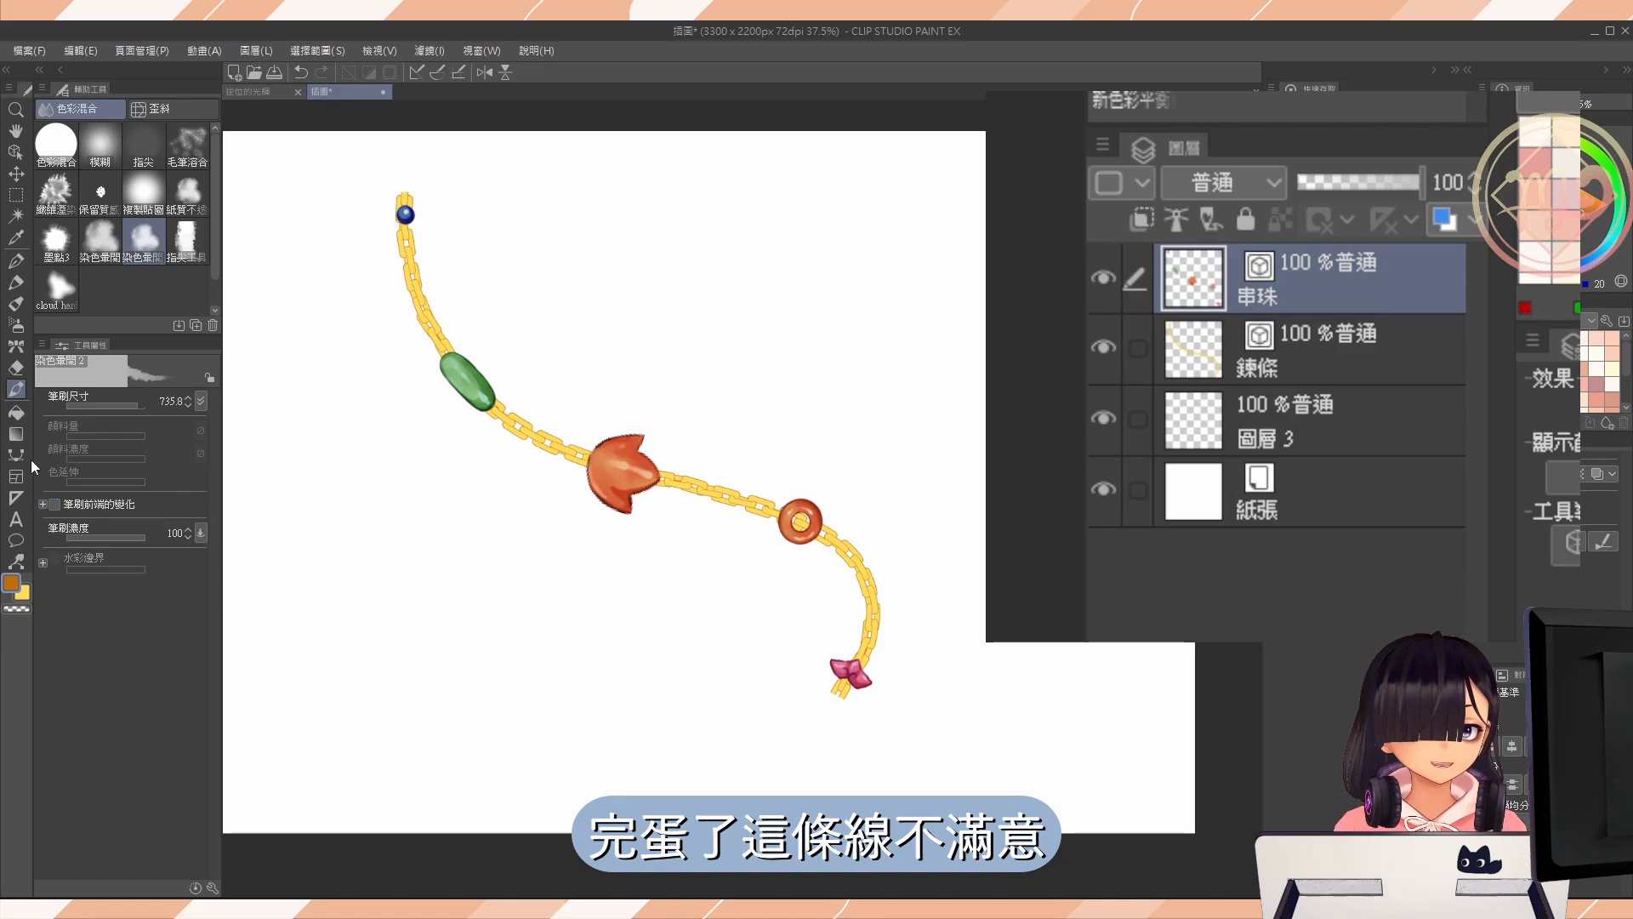
click(16, 455)
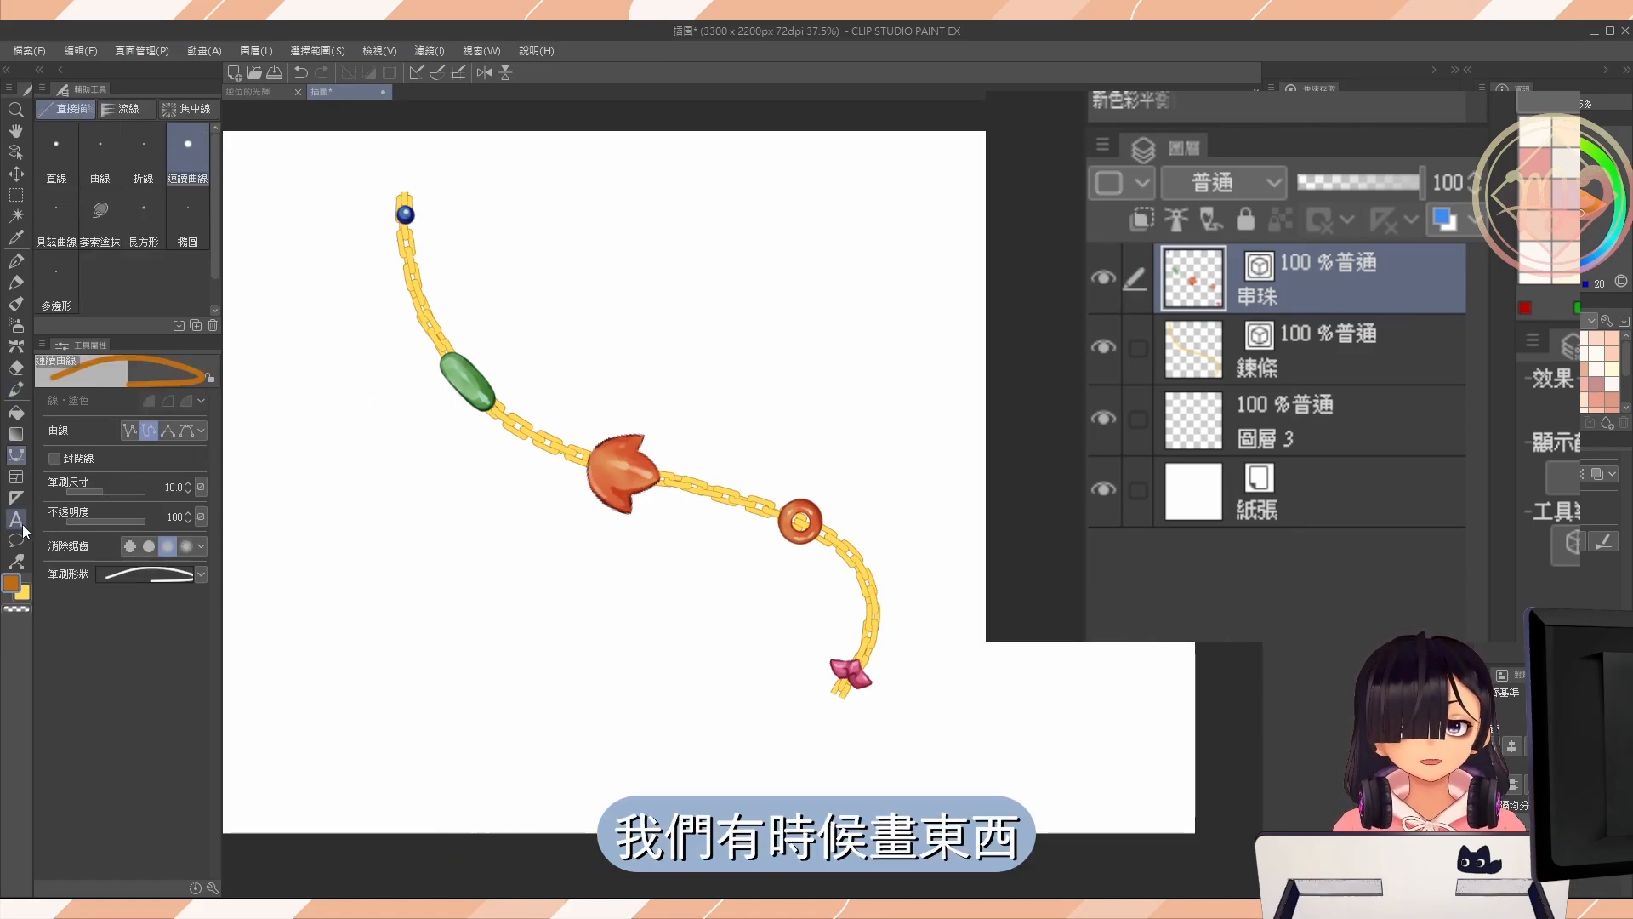
click(16, 561)
click(85, 147)
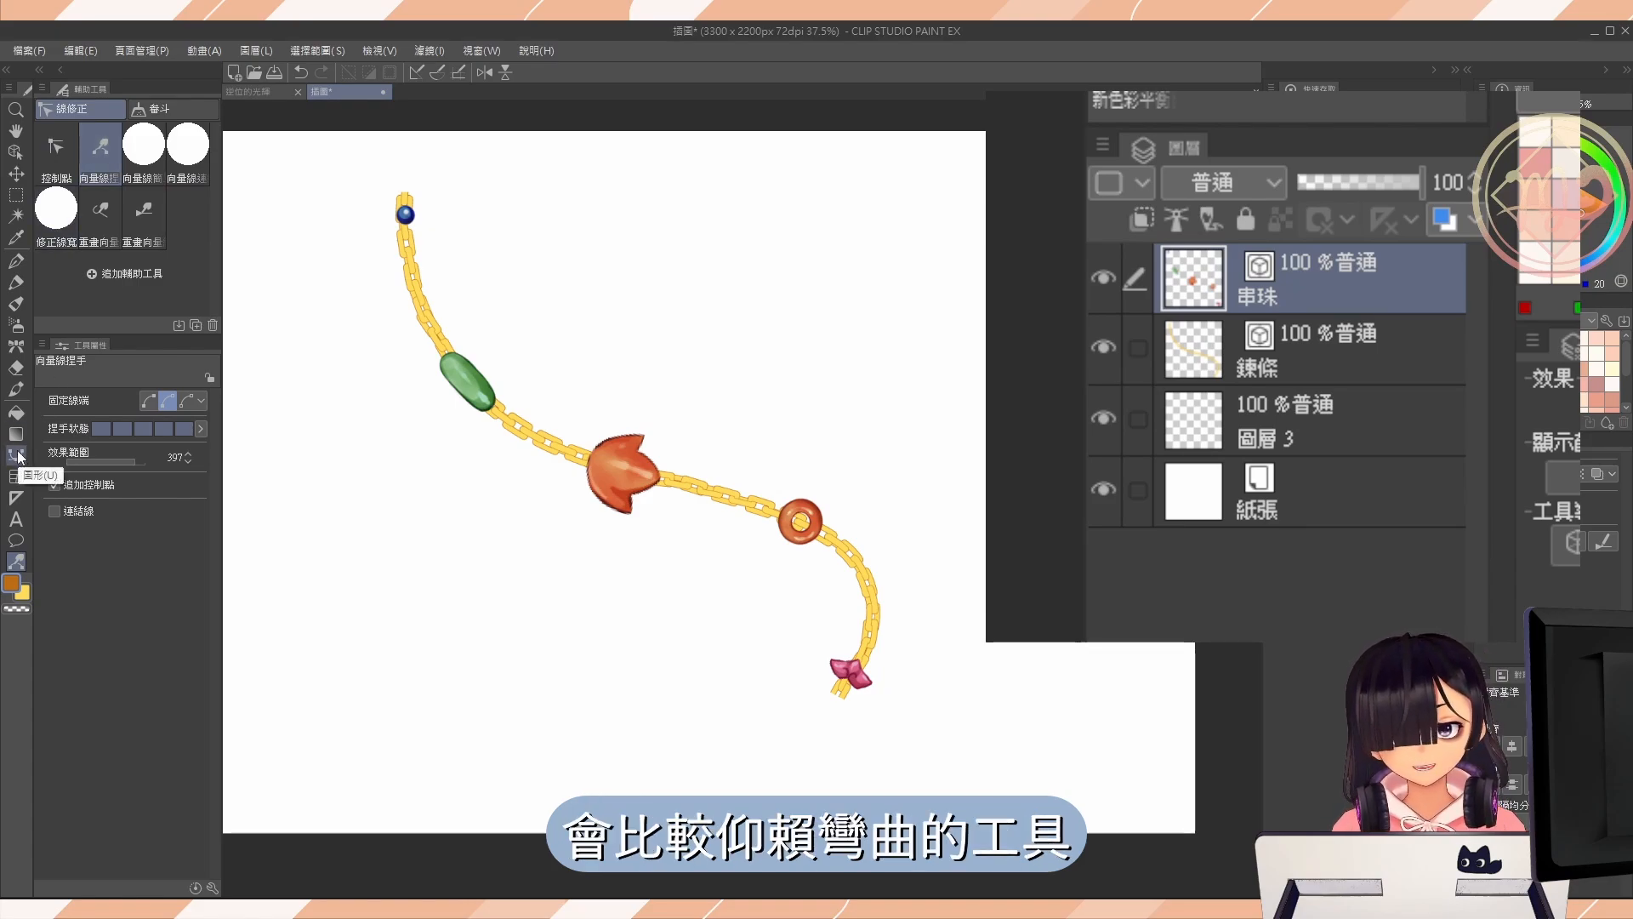
click(16, 389)
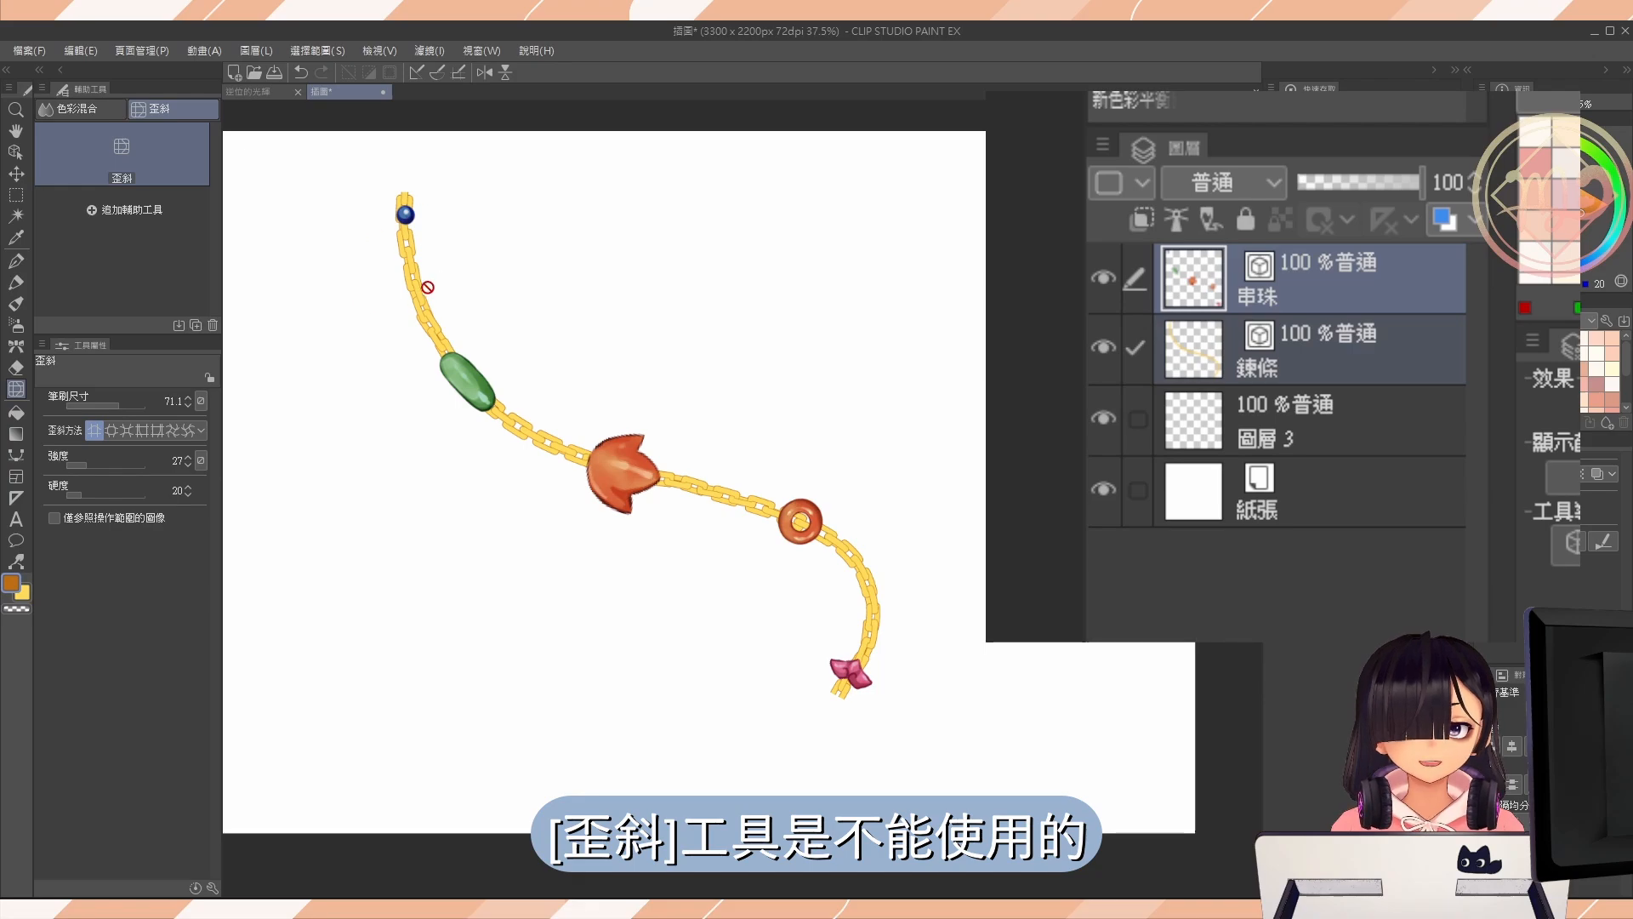
Try bending beads and chain together with the 向量線捏手 tool while both layers are selected, and undo it.
click(16, 562)
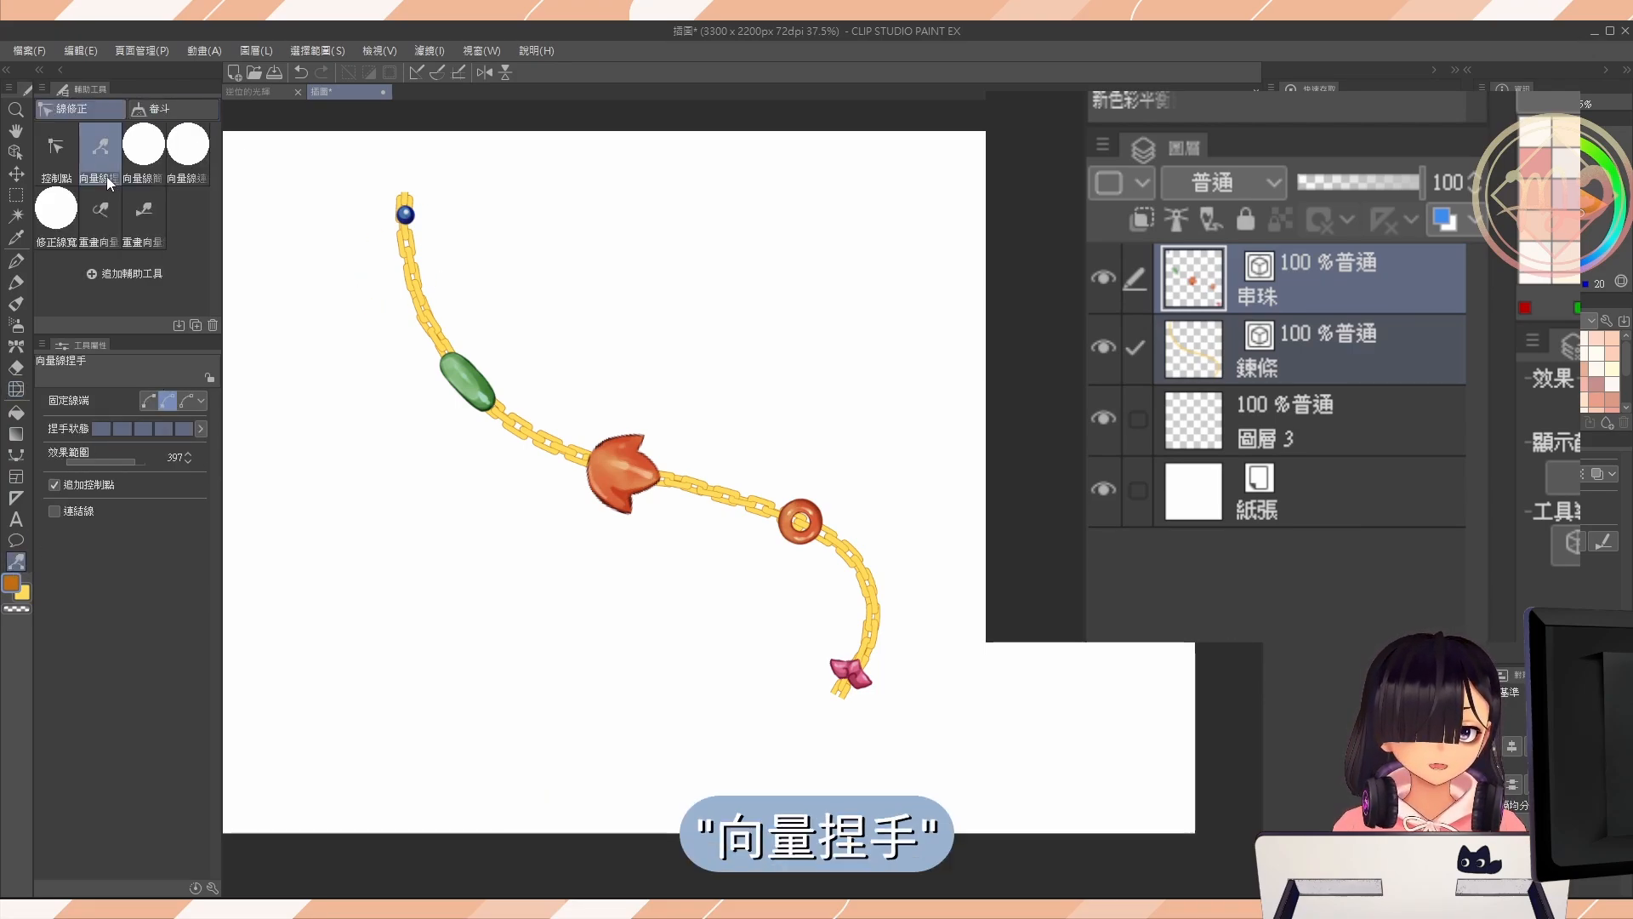
mouse_move(521, 321)
mouse_down()
mouse_move(450, 423)
mouse_move(667, 544)
mouse_move(743, 511)
mouse_move(704, 387)
mouse_move(724, 480)
mouse_move(676, 636)
mouse_move(669, 405)
mouse_move(661, 500)
mouse_up()
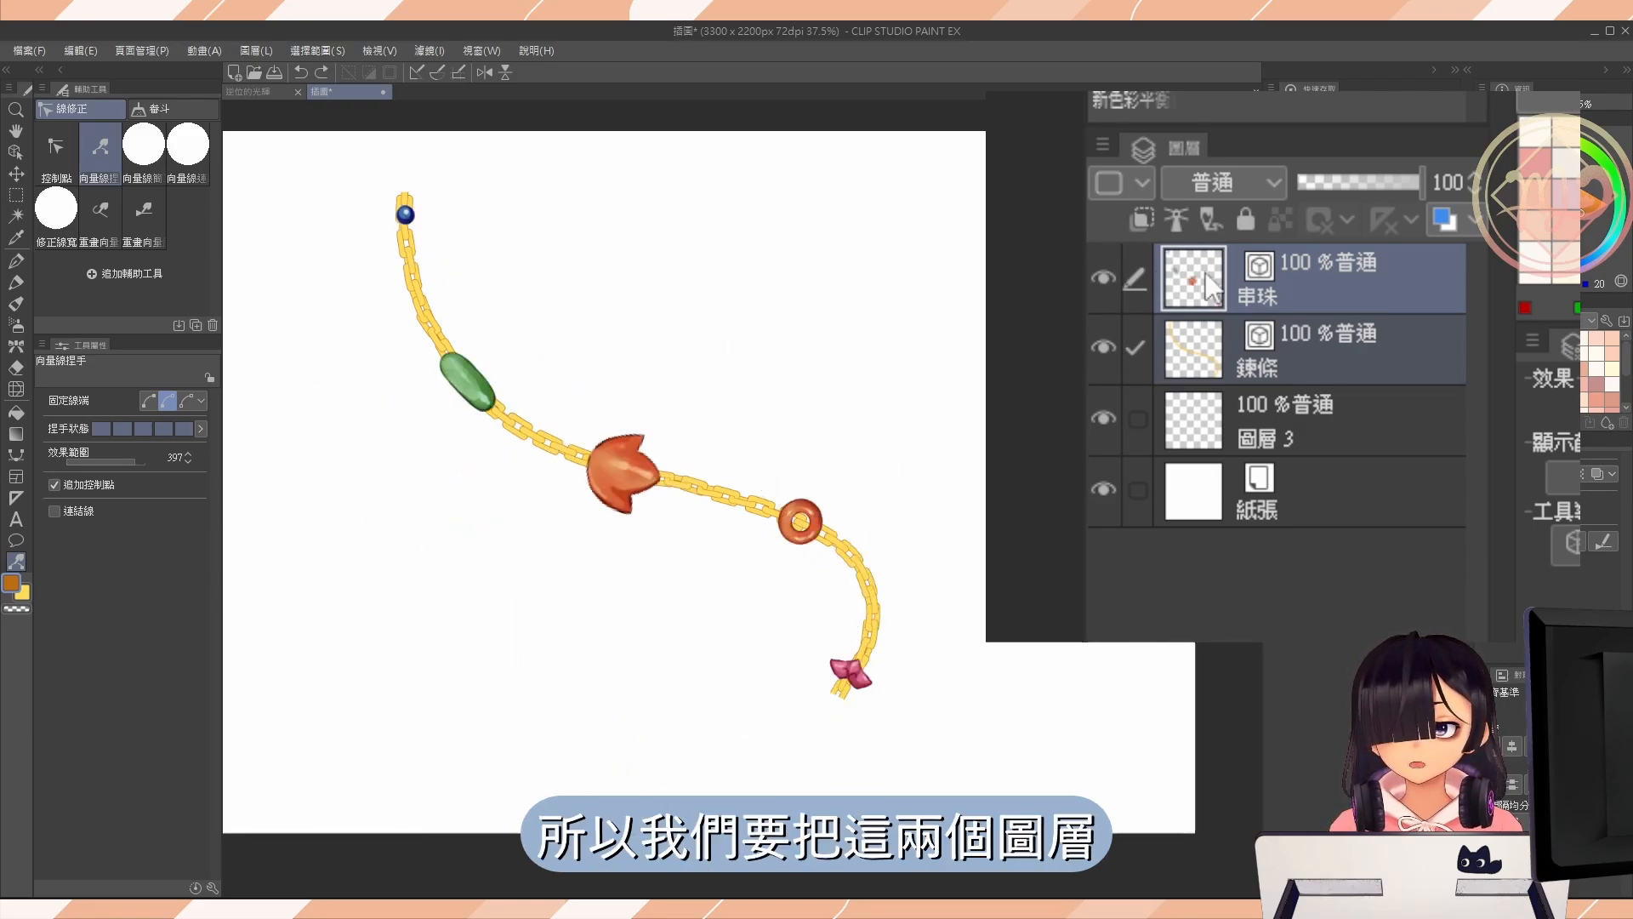
click(1324, 353)
click(1322, 309)
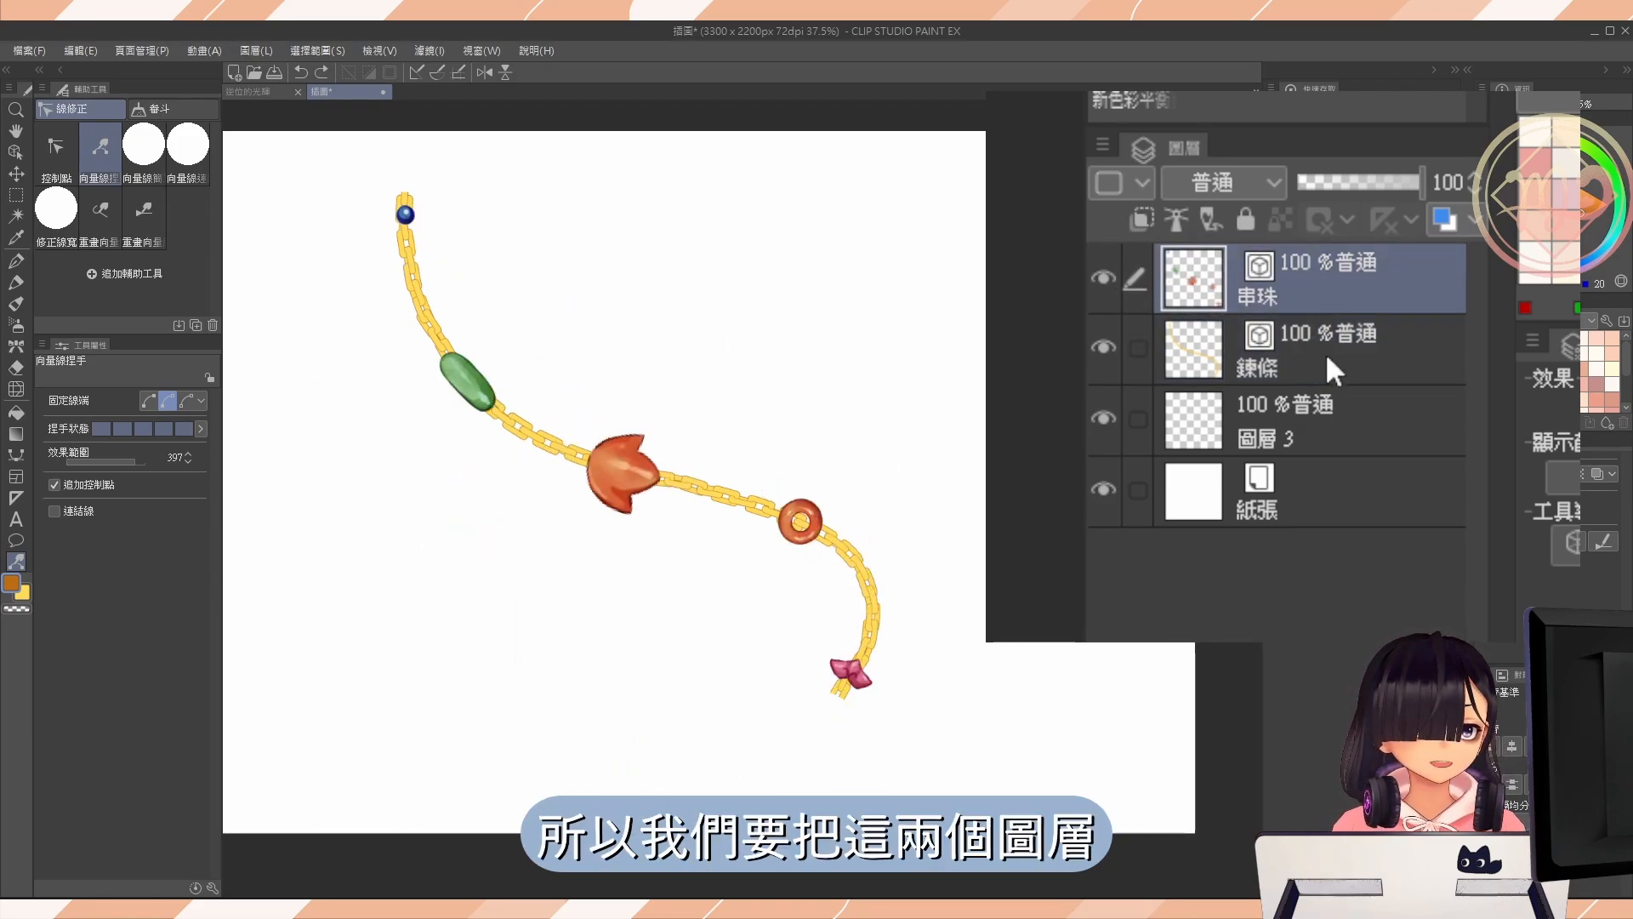
Merge the 串珠 and 鍊條 layers and bend the combined strand with the 向量線捏手 tool.
click(1325, 352)
click(1328, 299)
key(ctrl+e)
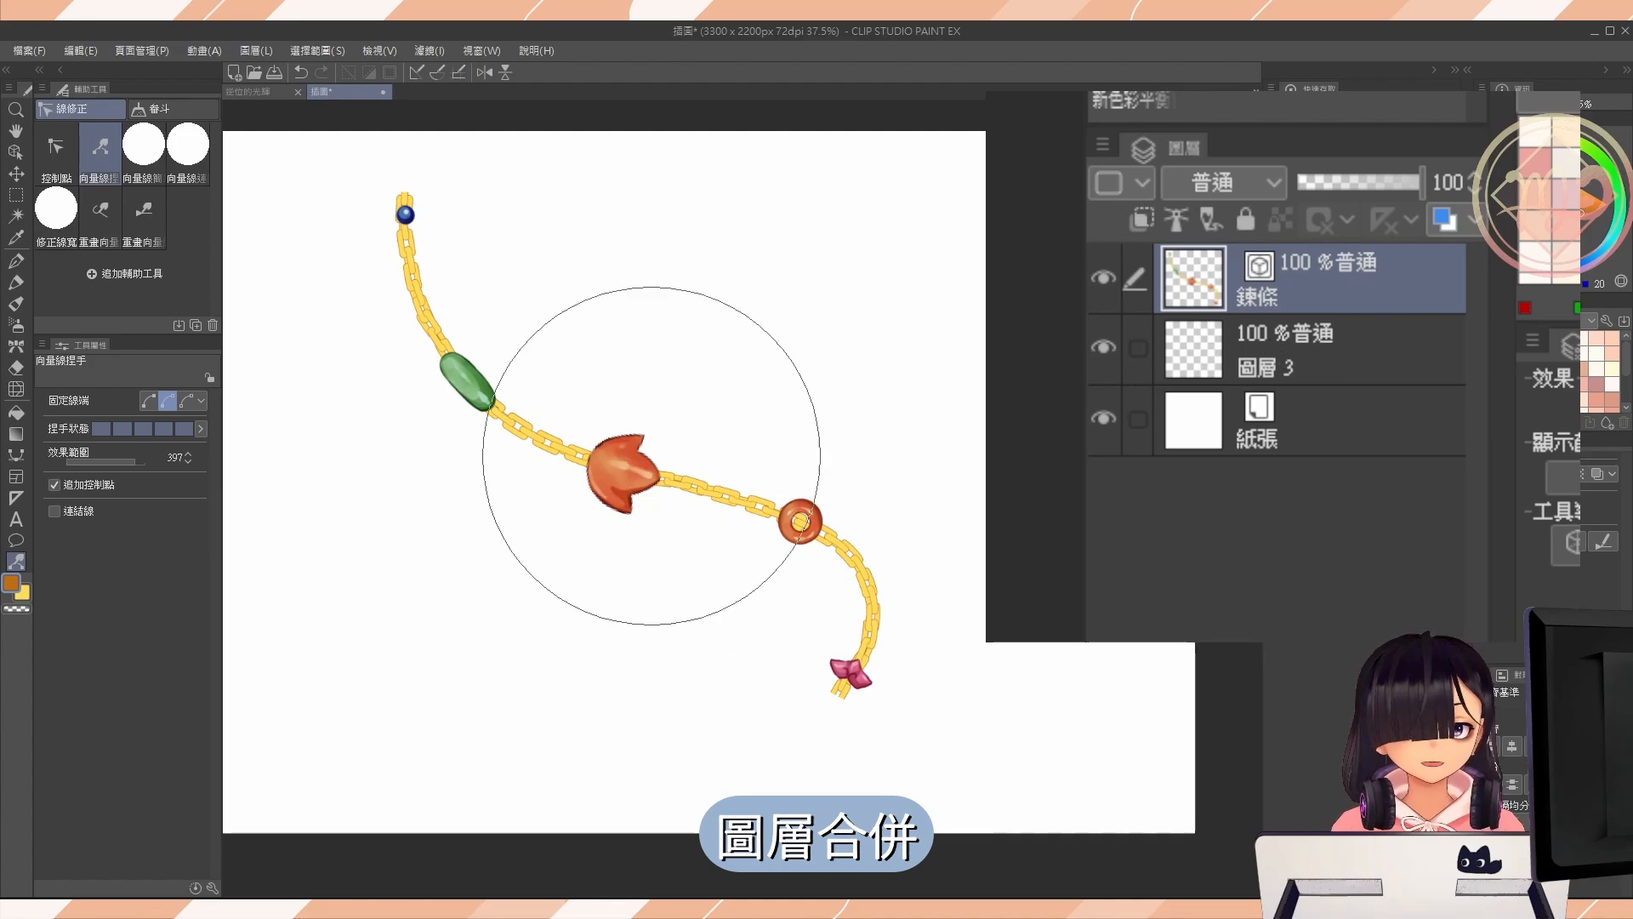
mouse_move(515, 387)
mouse_down()
mouse_move(449, 397)
mouse_move(748, 510)
mouse_move(602, 474)
mouse_move(732, 475)
mouse_move(853, 697)
mouse_move(773, 715)
mouse_move(845, 565)
mouse_up()
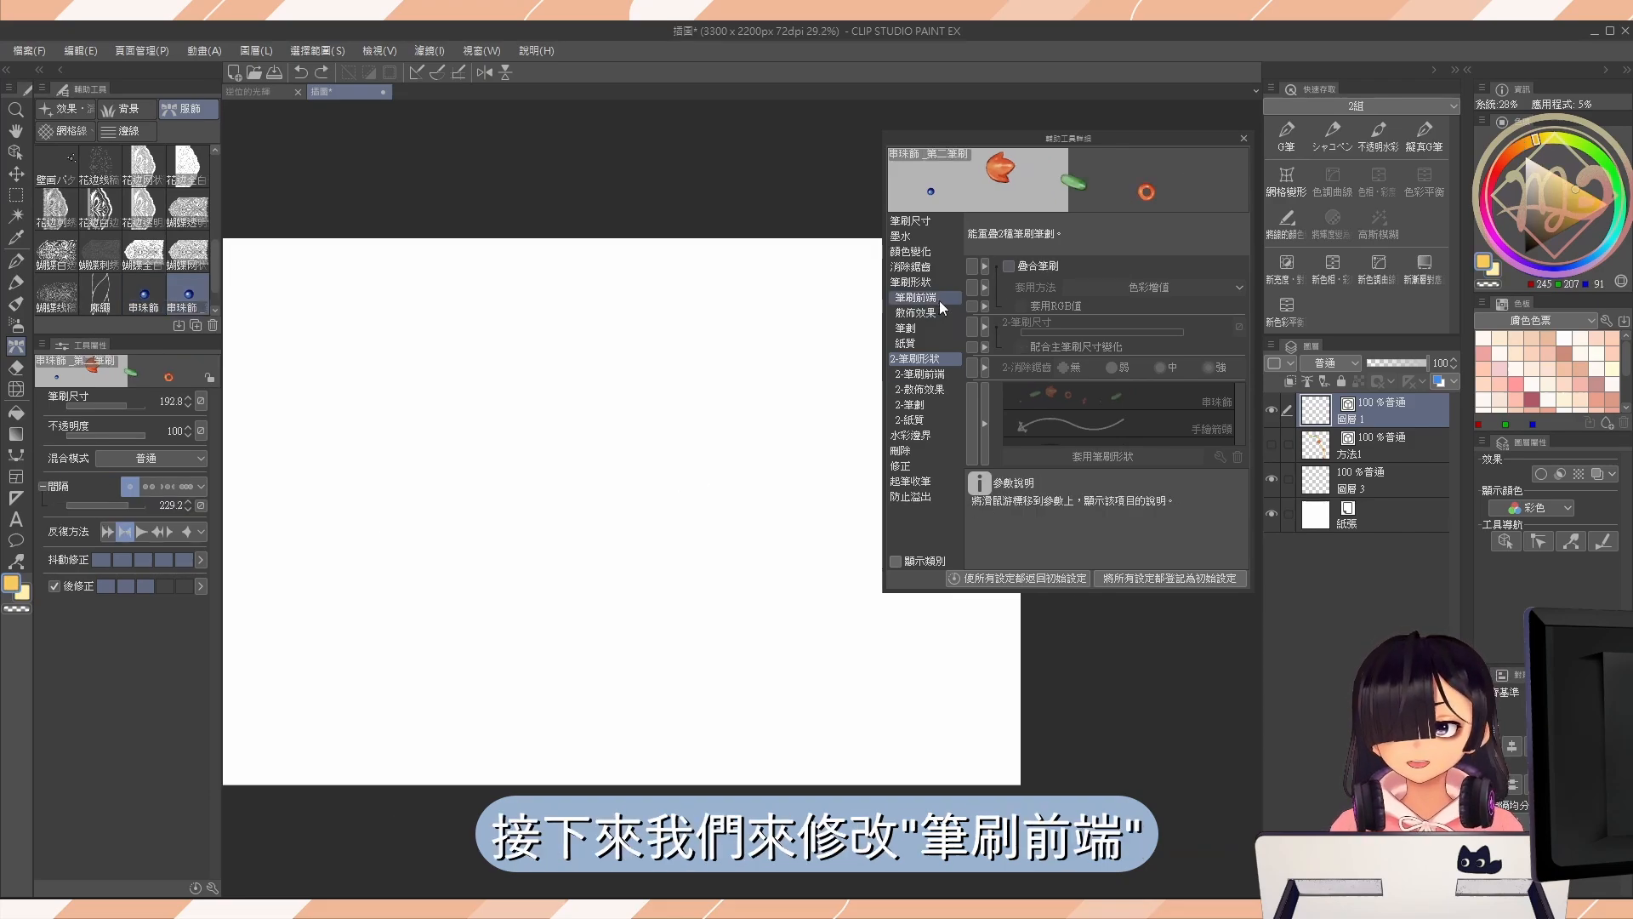
Replace all bead images in the second bead brush's tip with the preset Braided rope material.
click(941, 303)
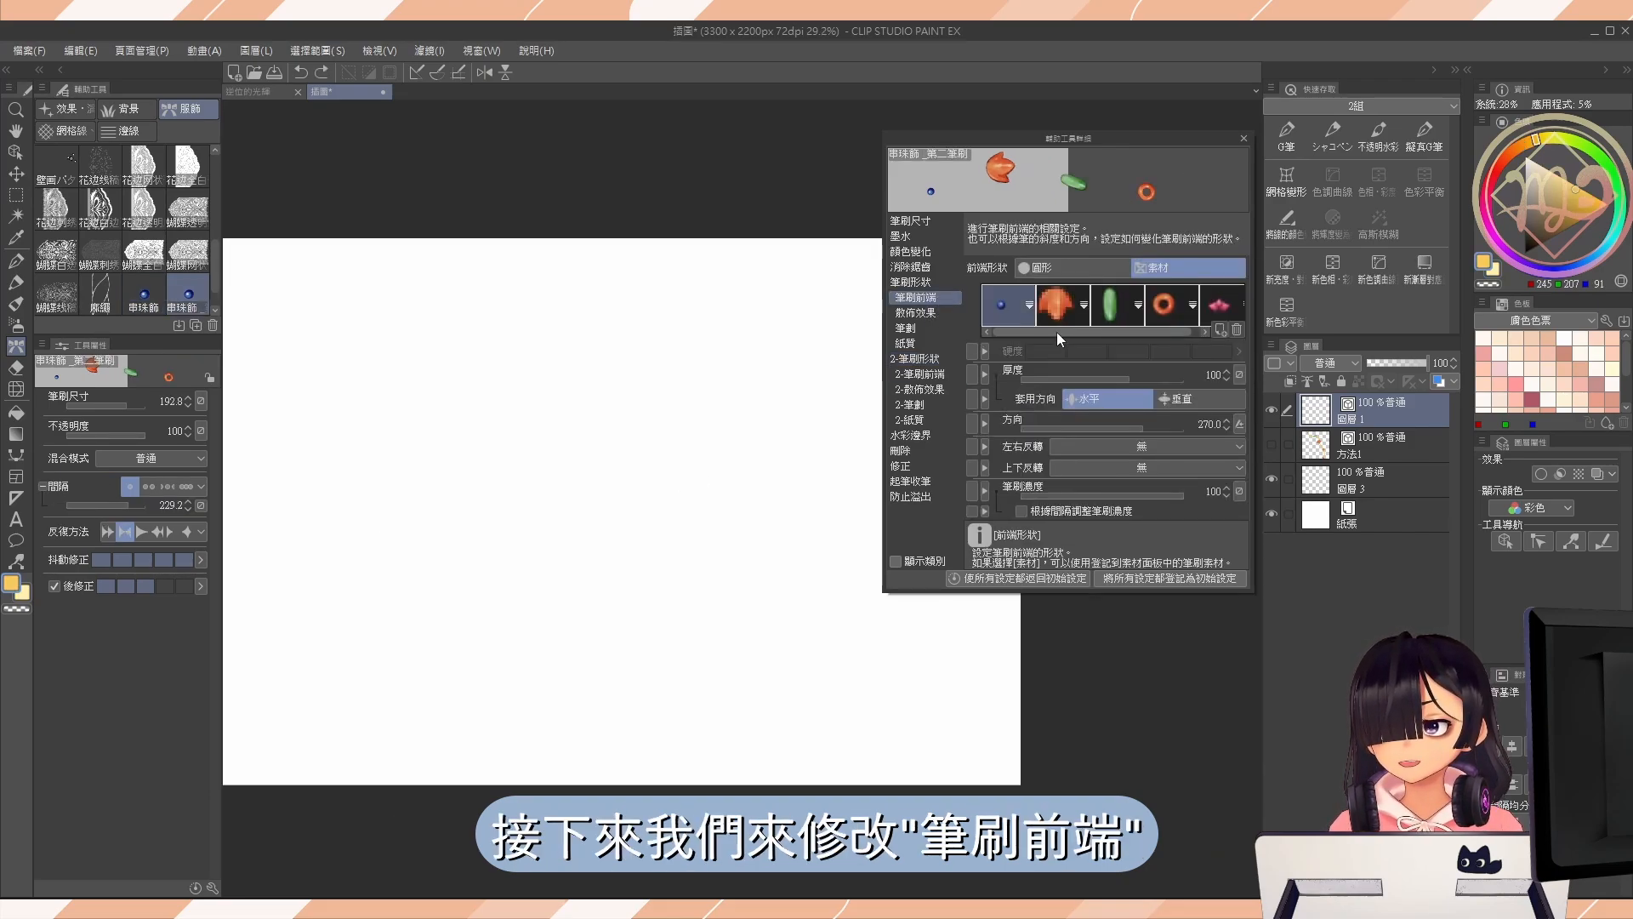
shift+click(1212, 305)
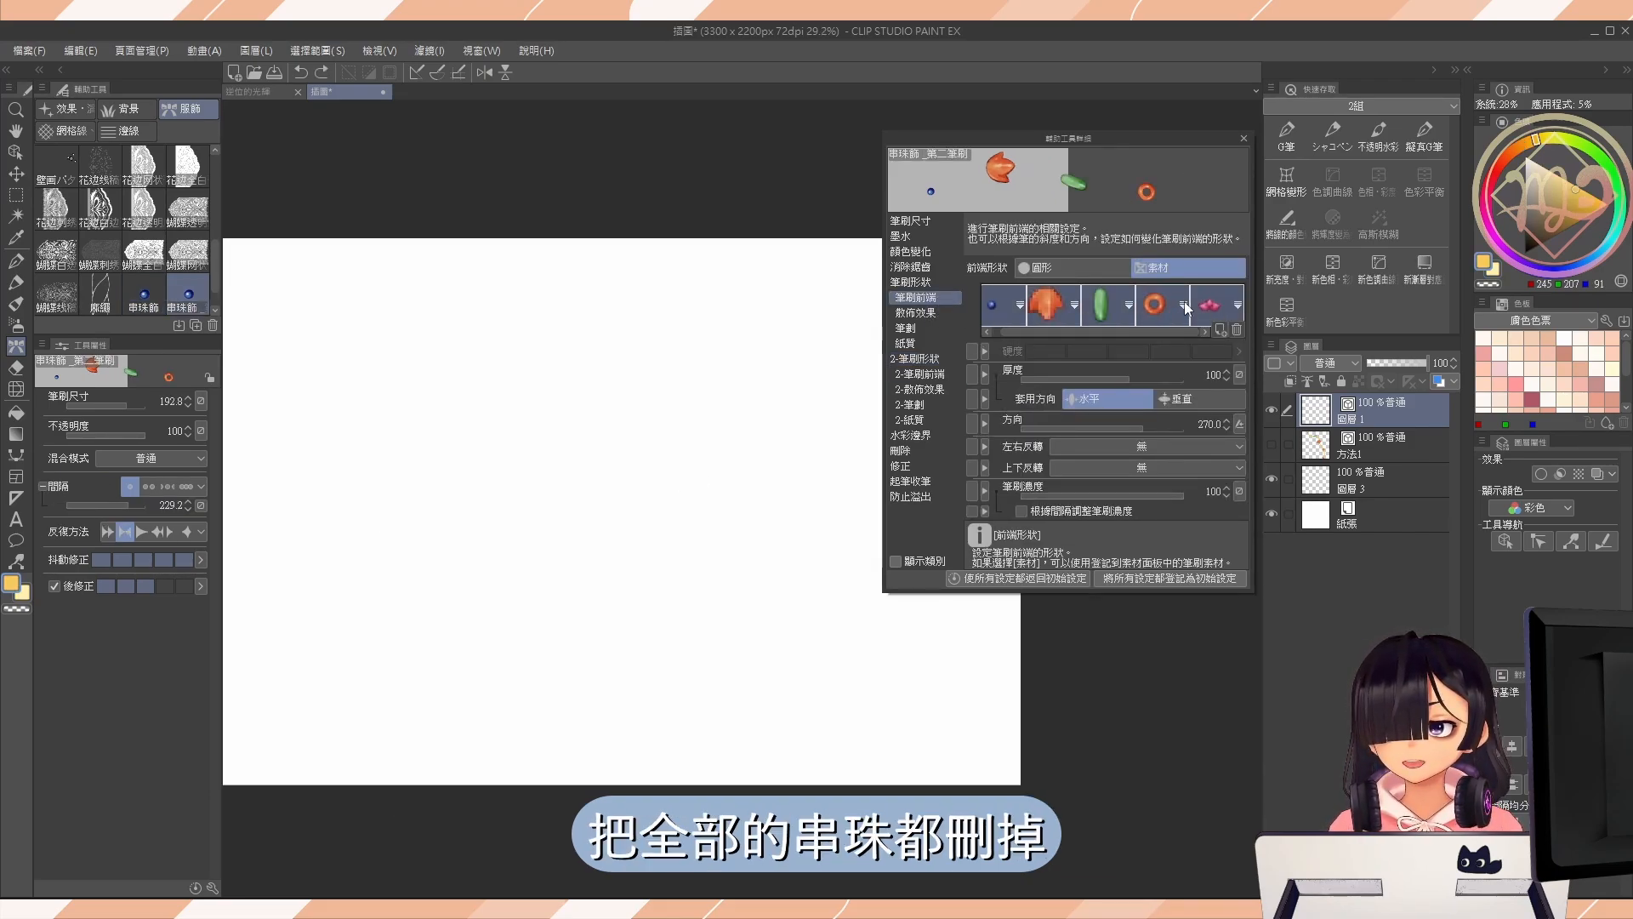
key(Delete)
click(1222, 329)
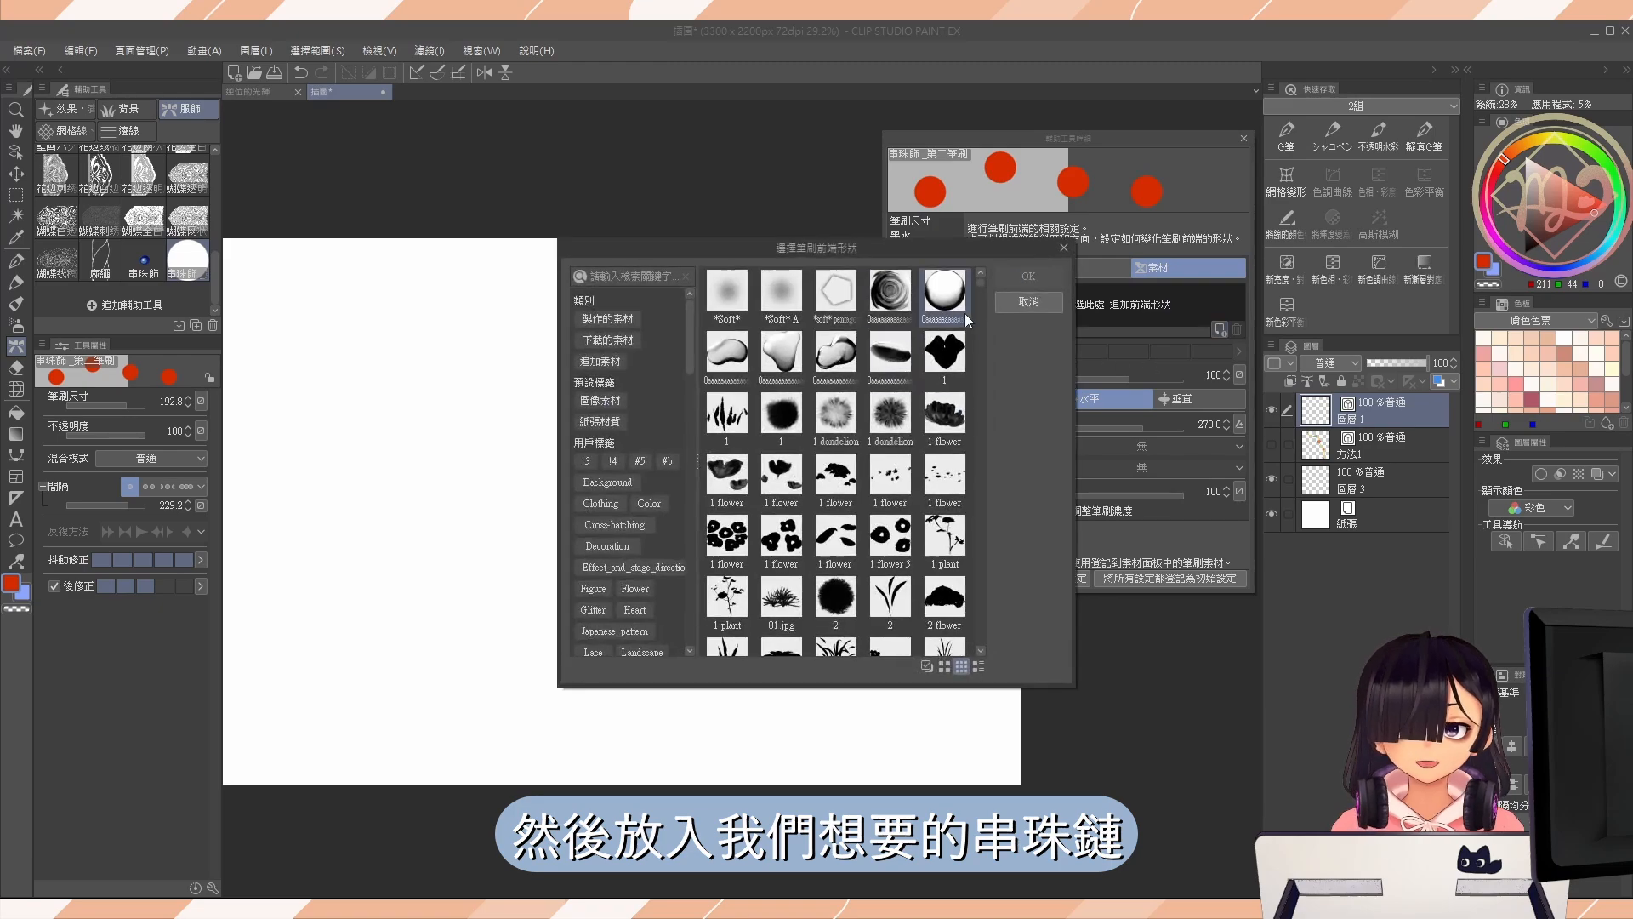
drag(982, 285, 985, 318)
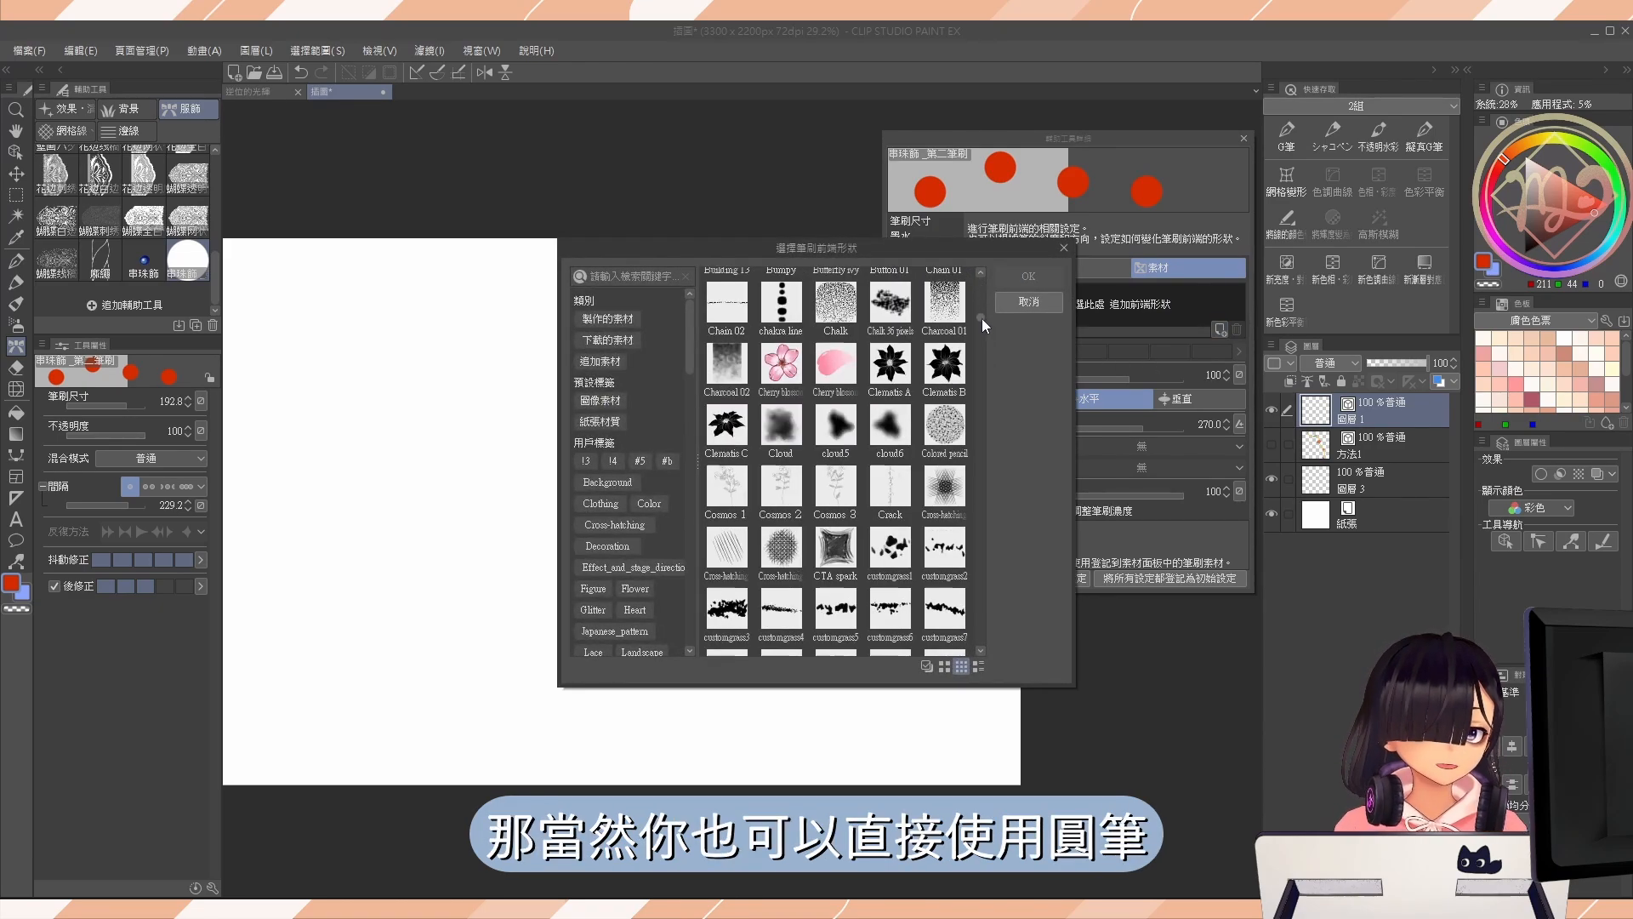
drag(983, 322, 981, 385)
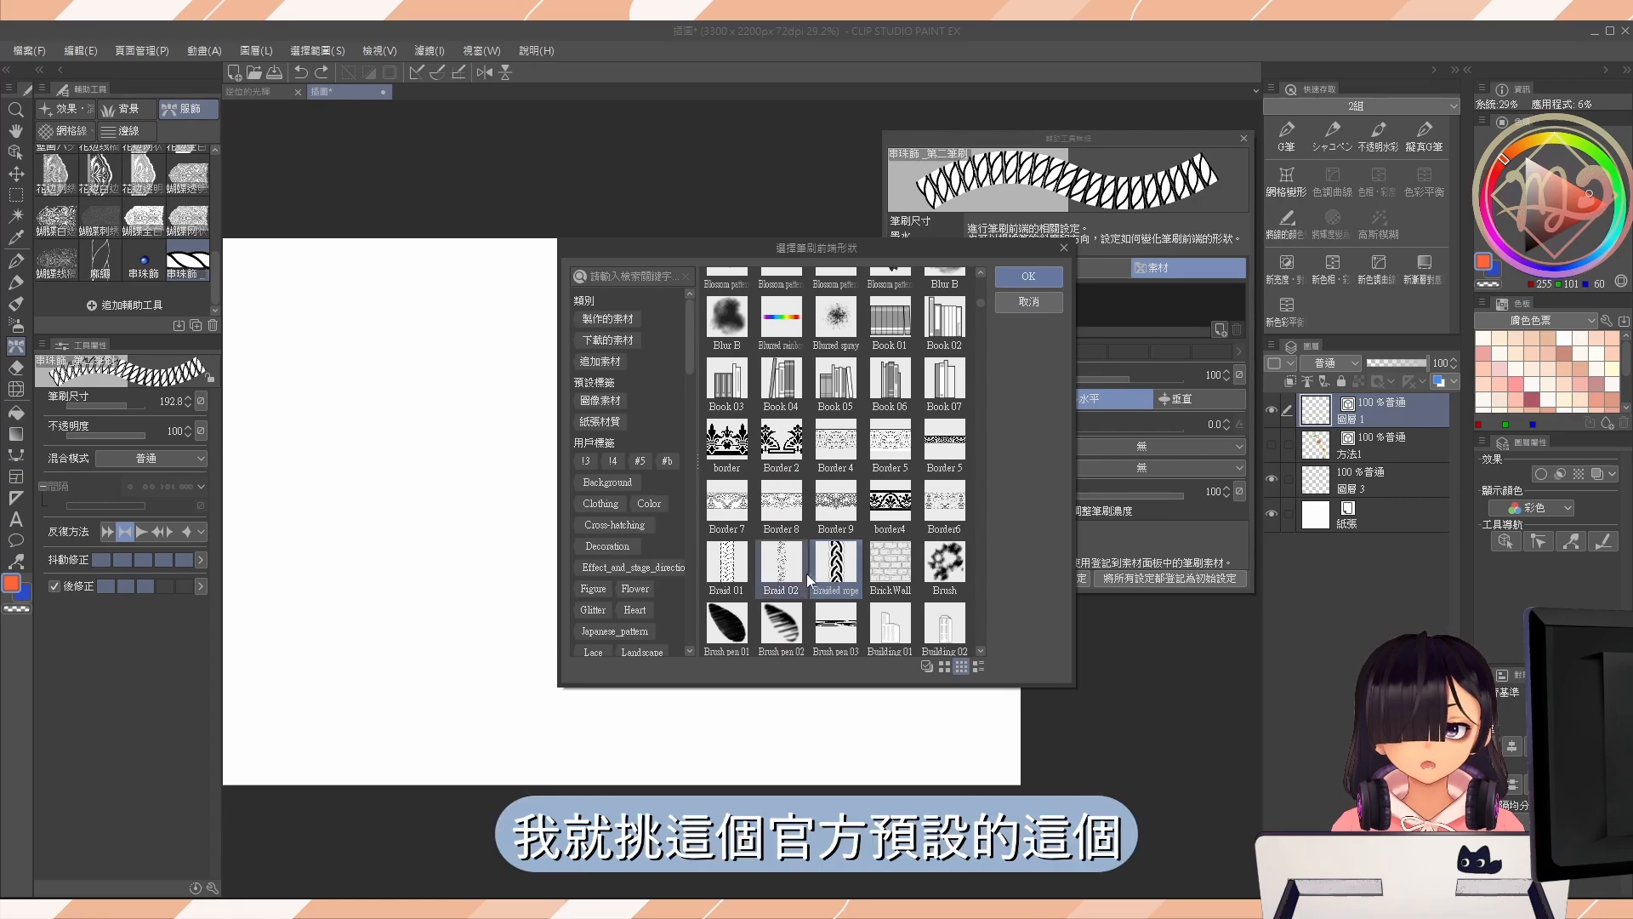
click(1030, 267)
Enable 絲帶 in the brush's stroke settings, test it with a winding braid stroke, and undo the stroke.
click(922, 325)
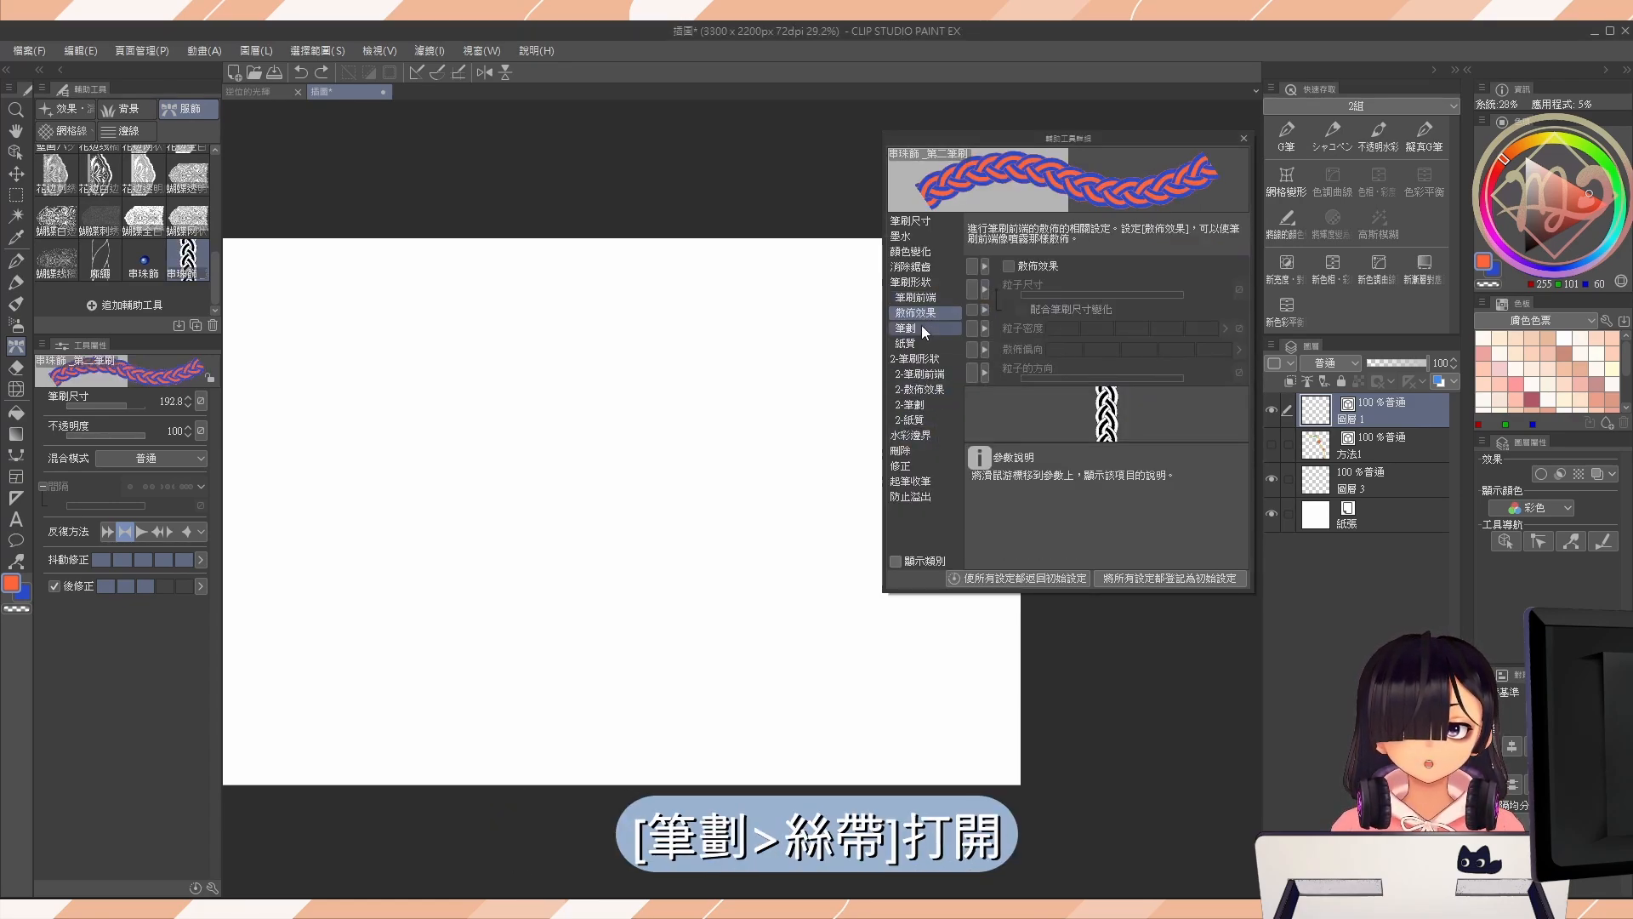
click(1013, 371)
drag(532, 302, 681, 697)
drag(340, 280, 808, 550)
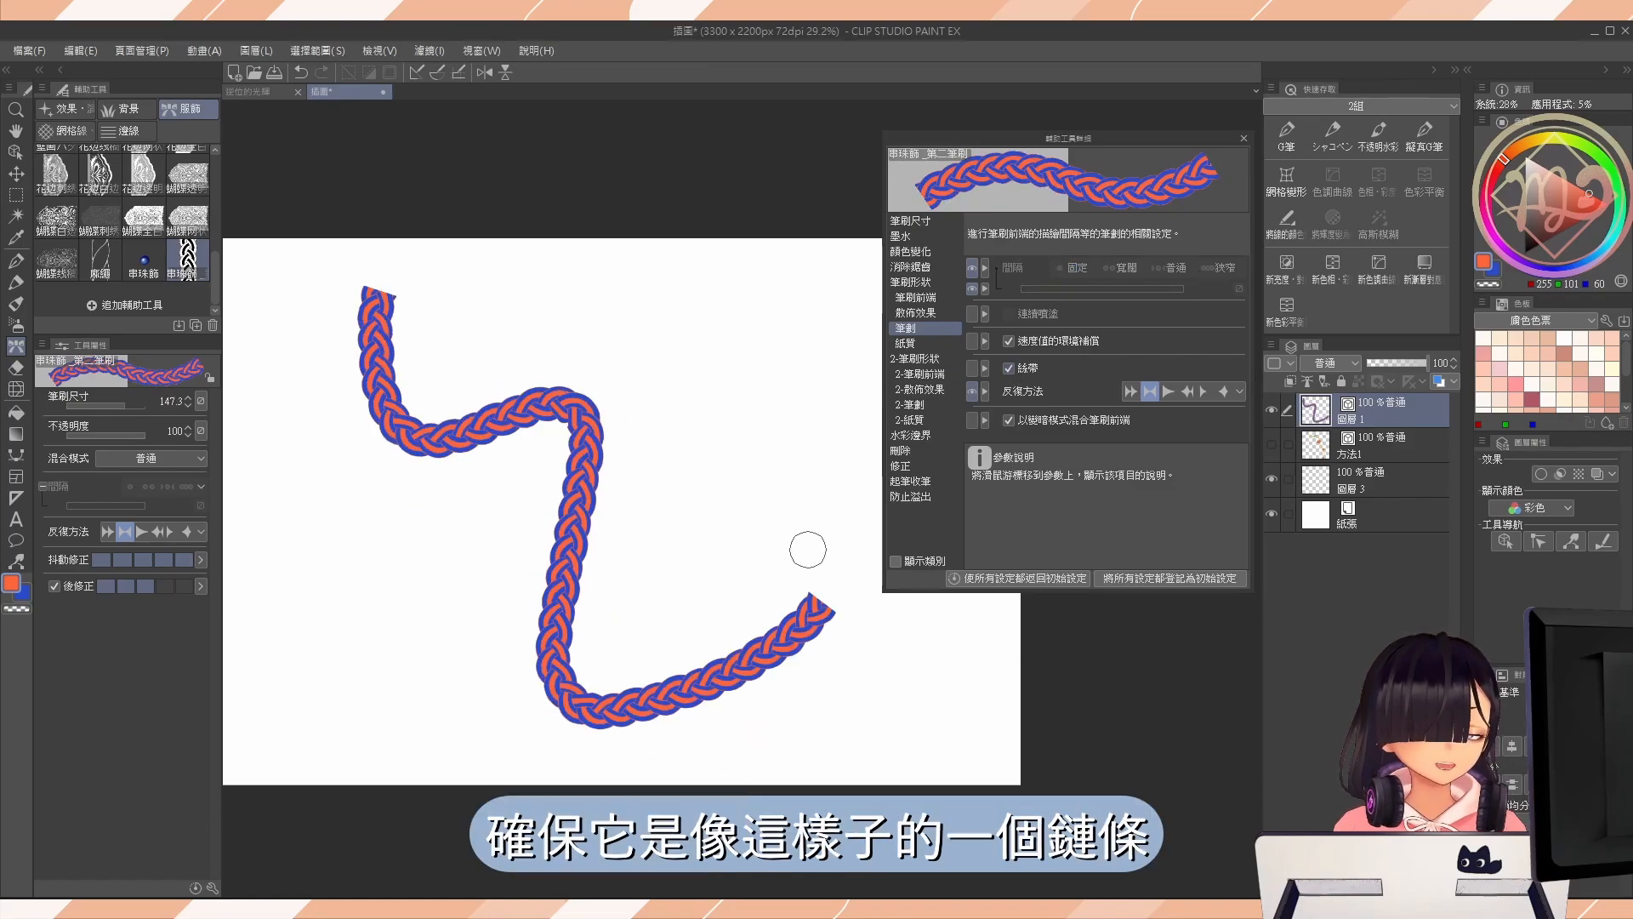
key(ctrl+z)
Enable 疊合筆刷 in the 2-筆刷形狀 settings, with the blending method 普通 and 套用RGB值 checked.
click(923, 358)
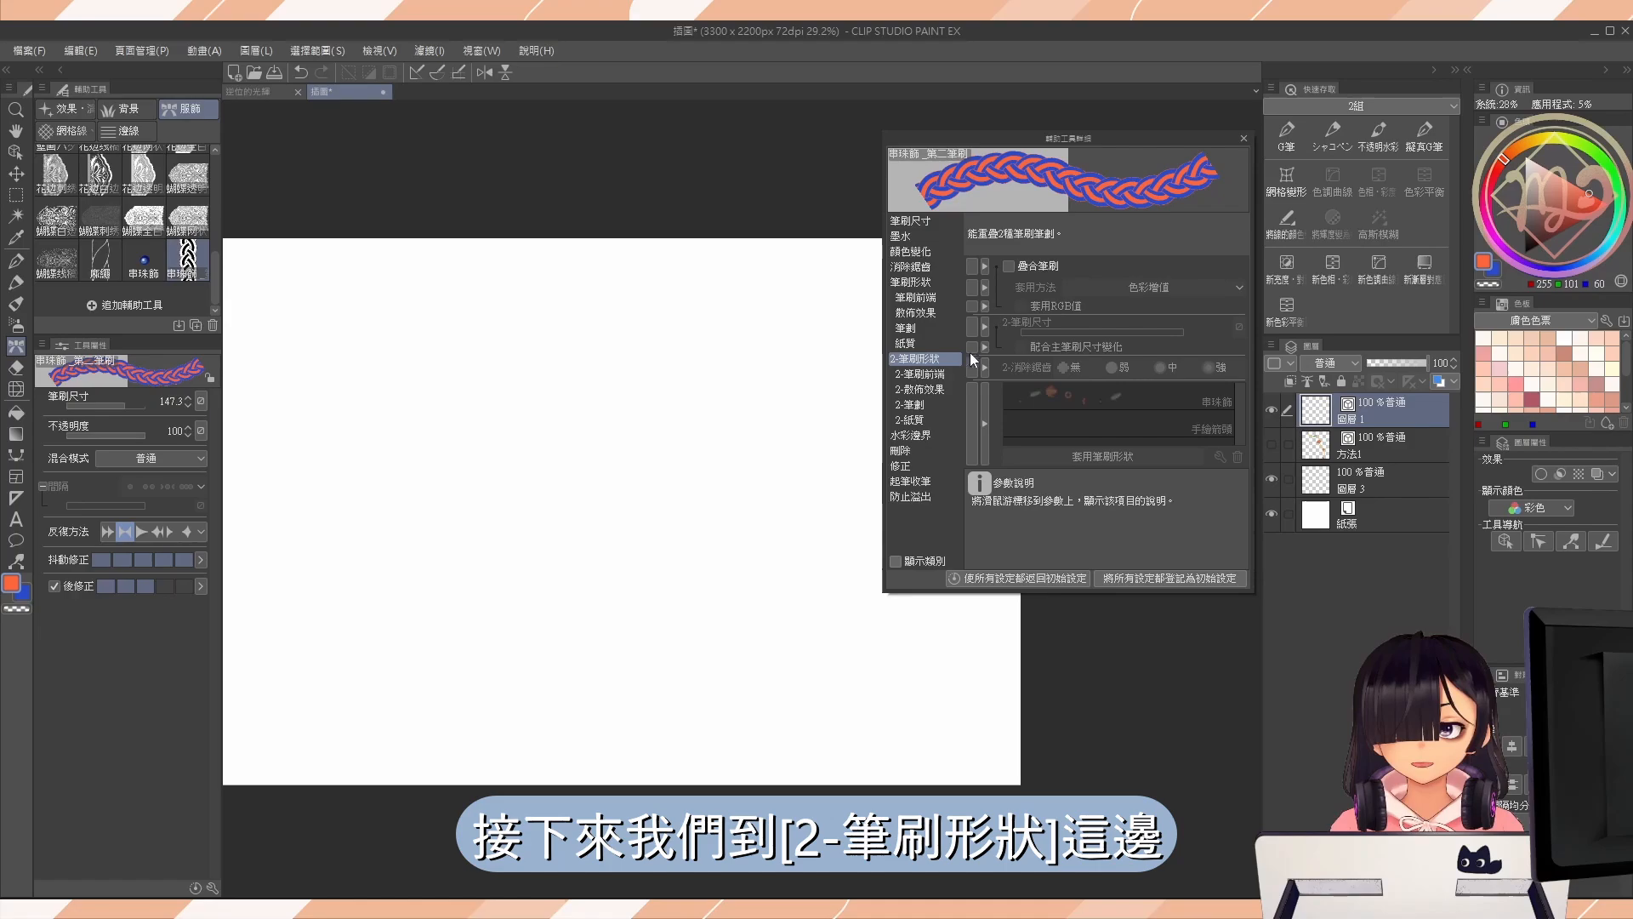
click(934, 376)
click(925, 359)
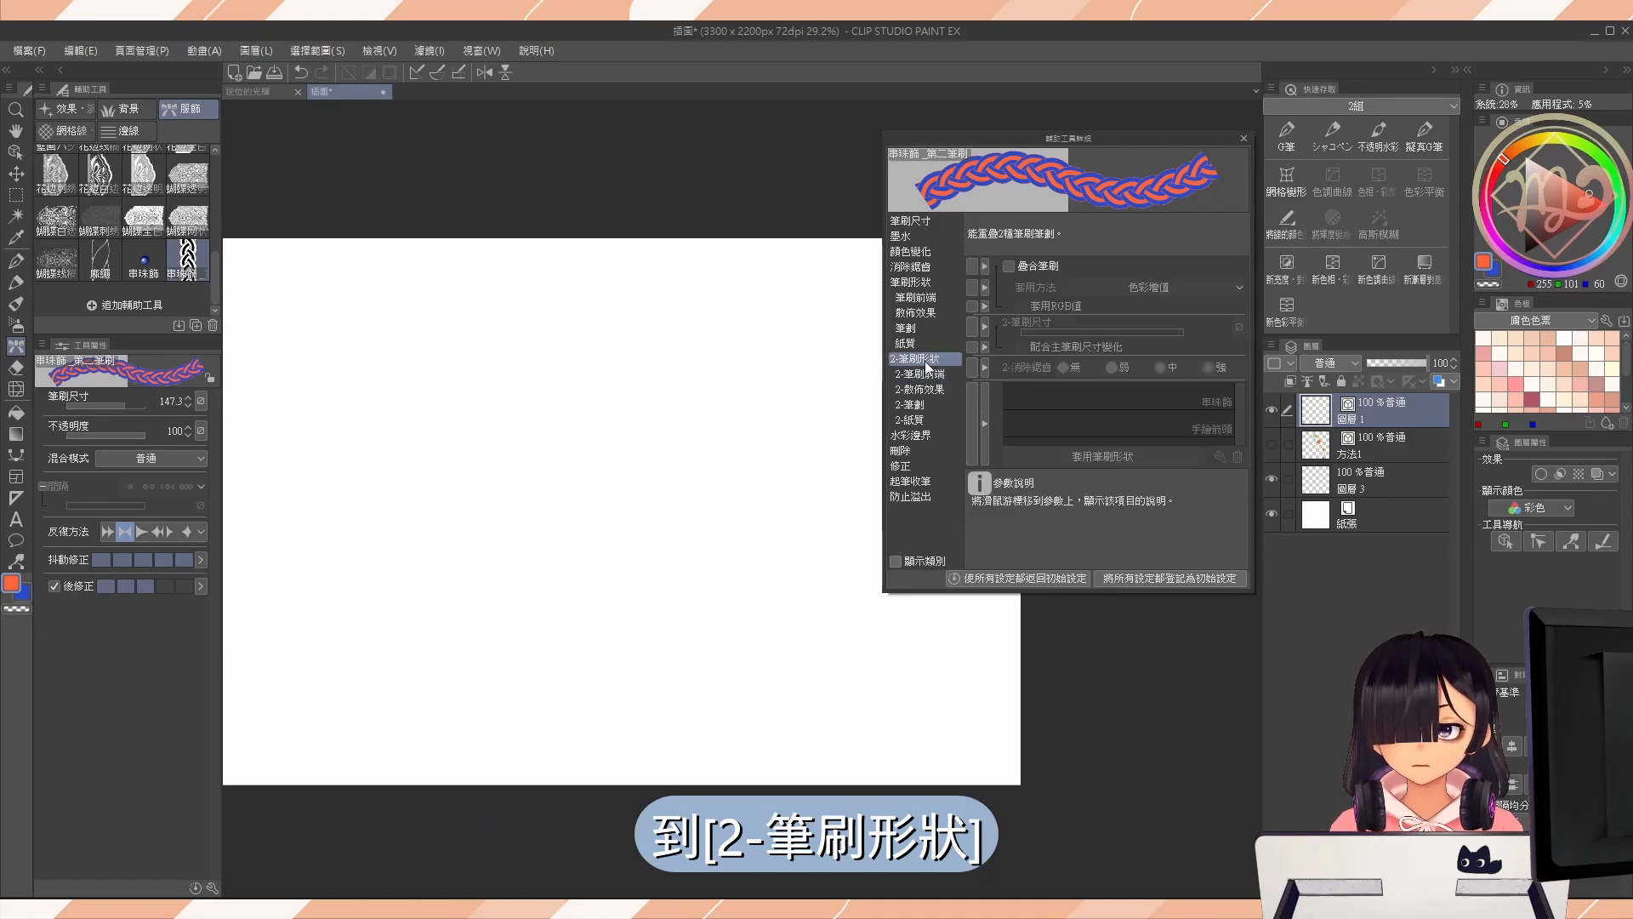
click(1011, 266)
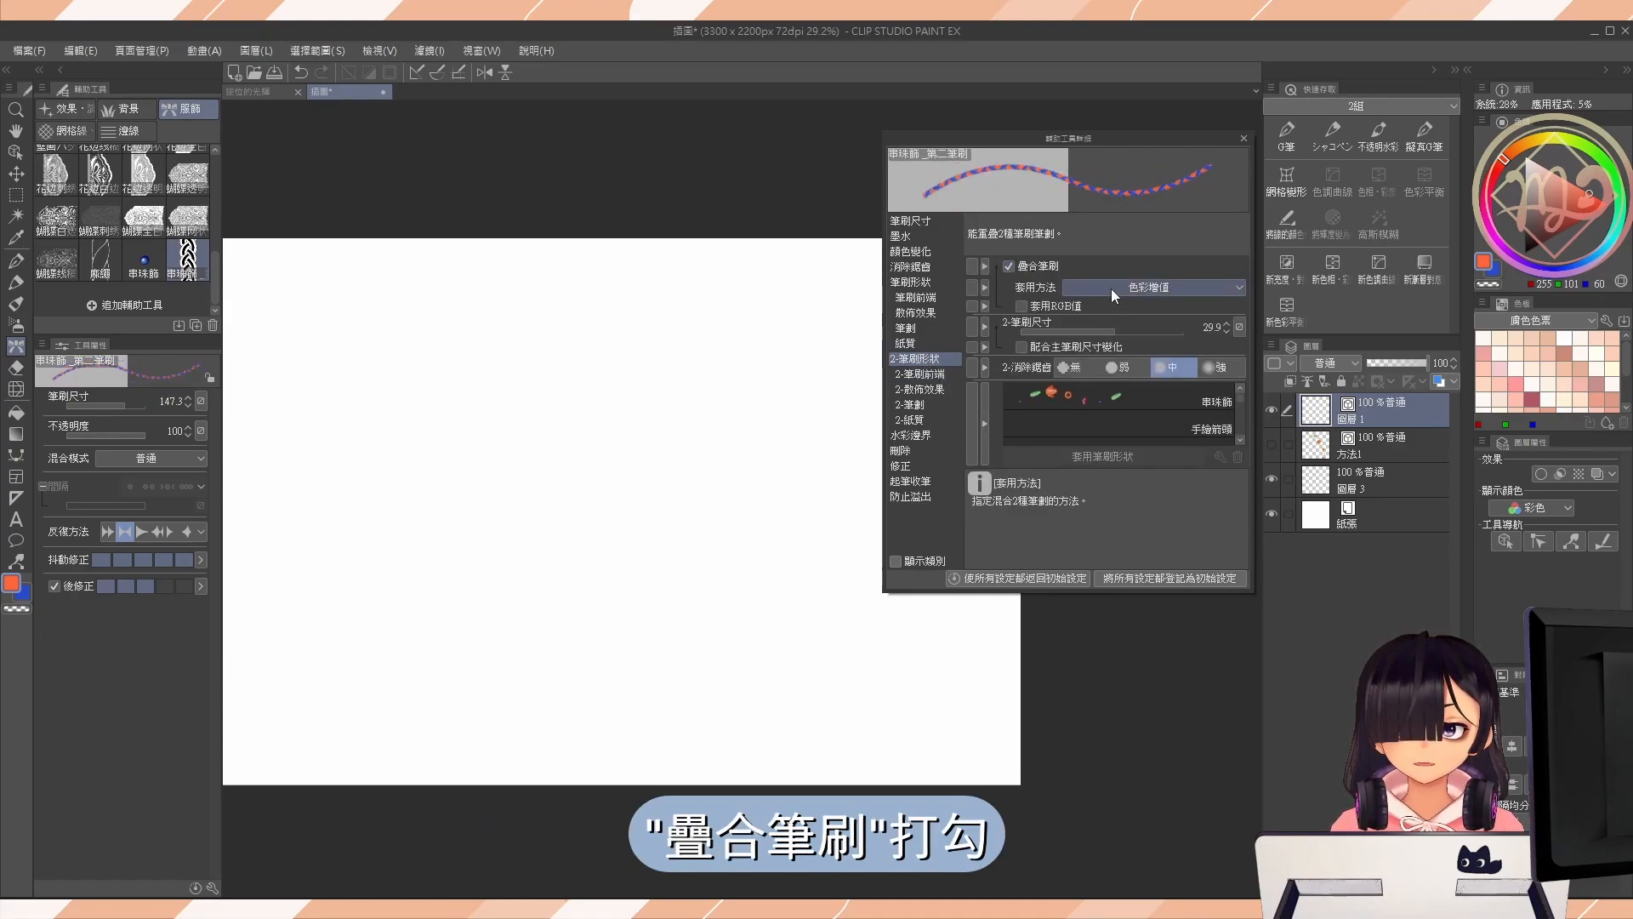
click(1111, 289)
click(1099, 310)
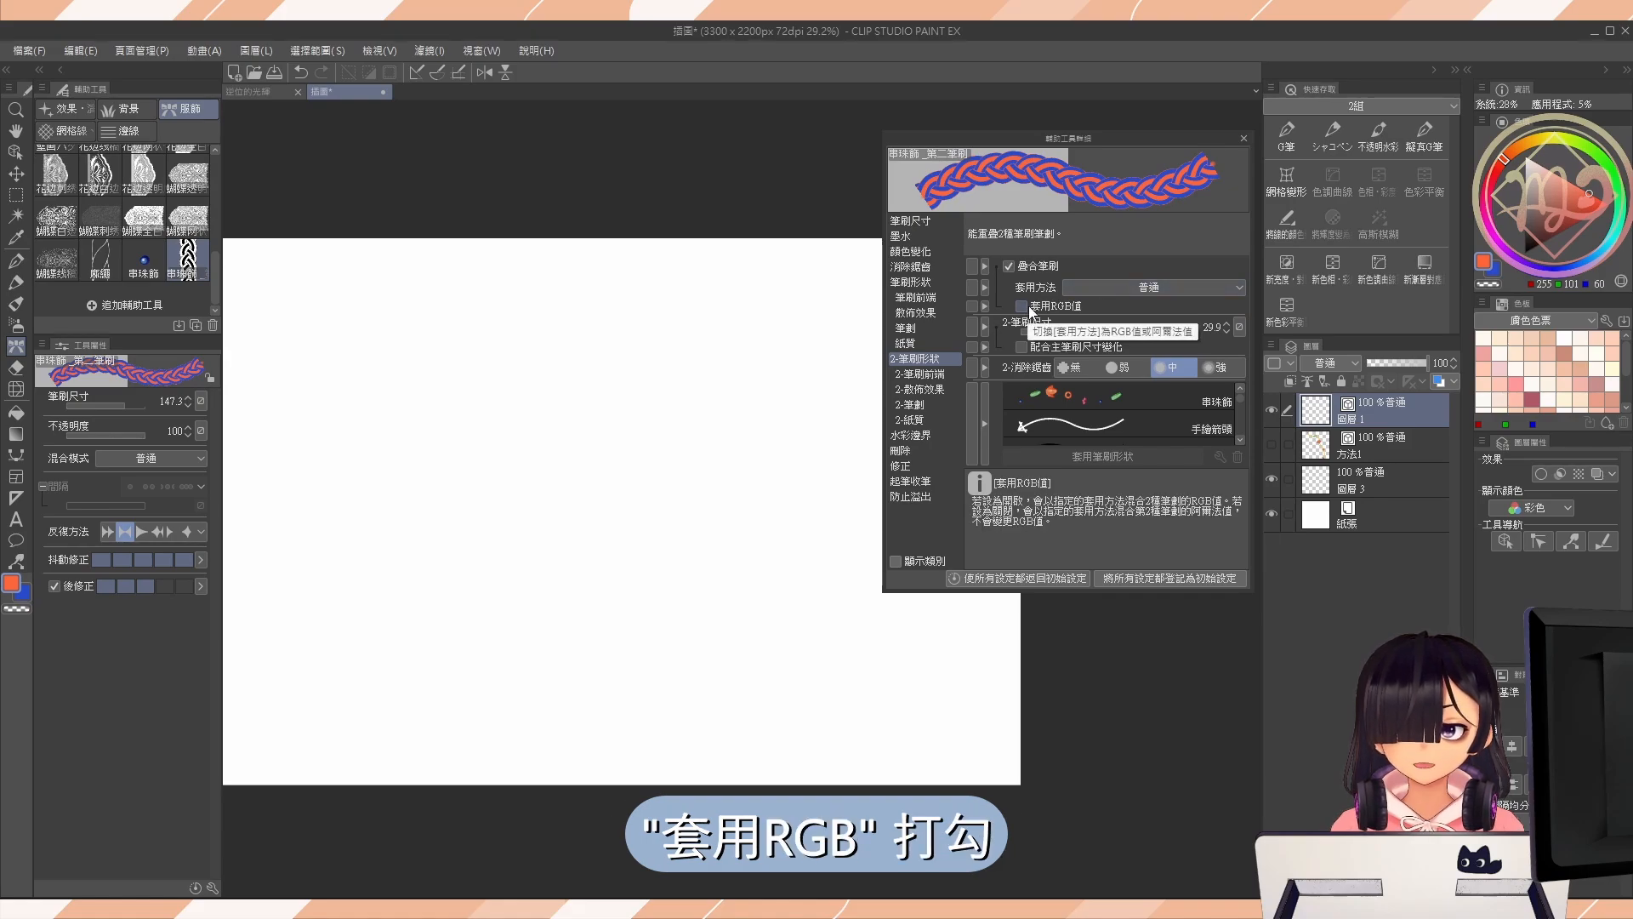
click(1021, 306)
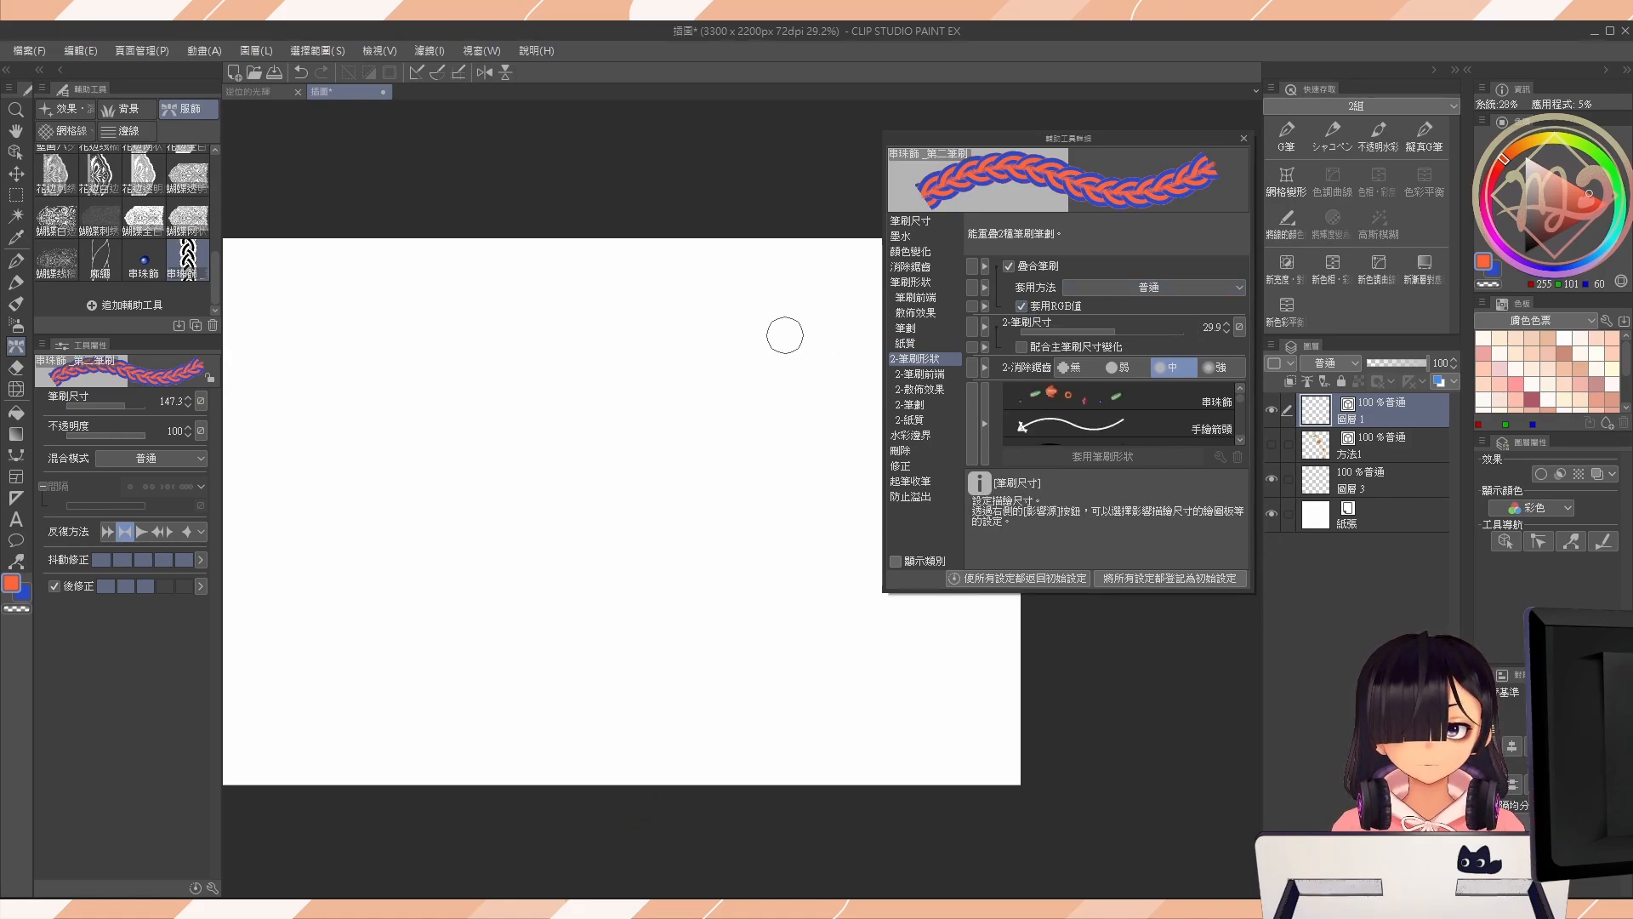
Add the five bead images as the second brush's tips and paint a size 271.1 braid stroke to check them up close.
click(920, 376)
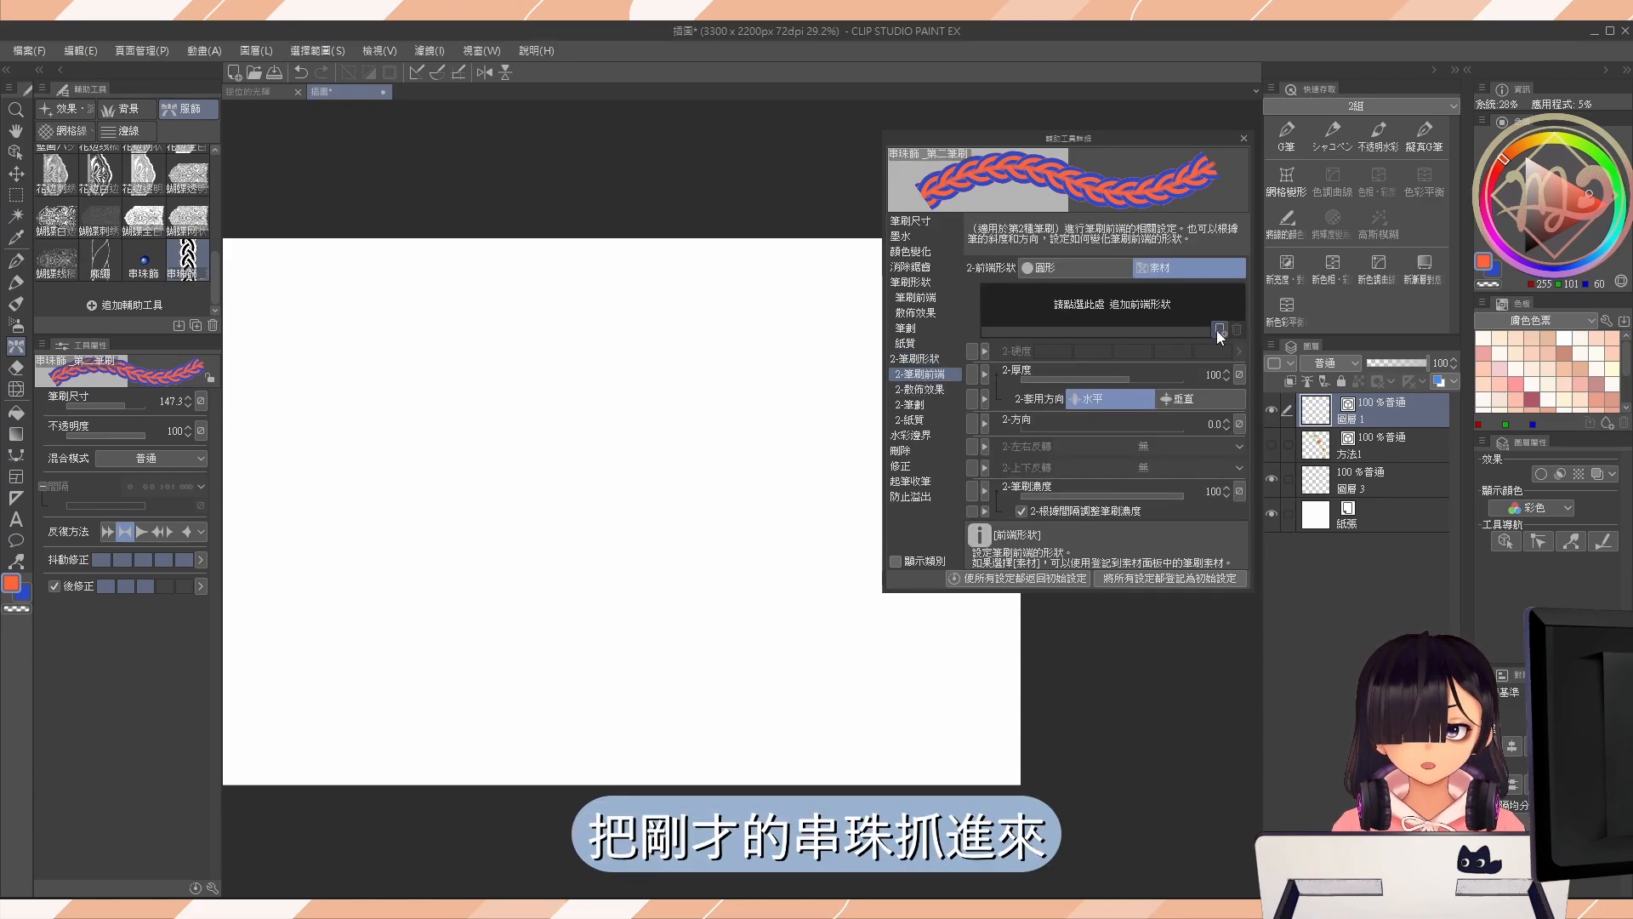
click(1172, 290)
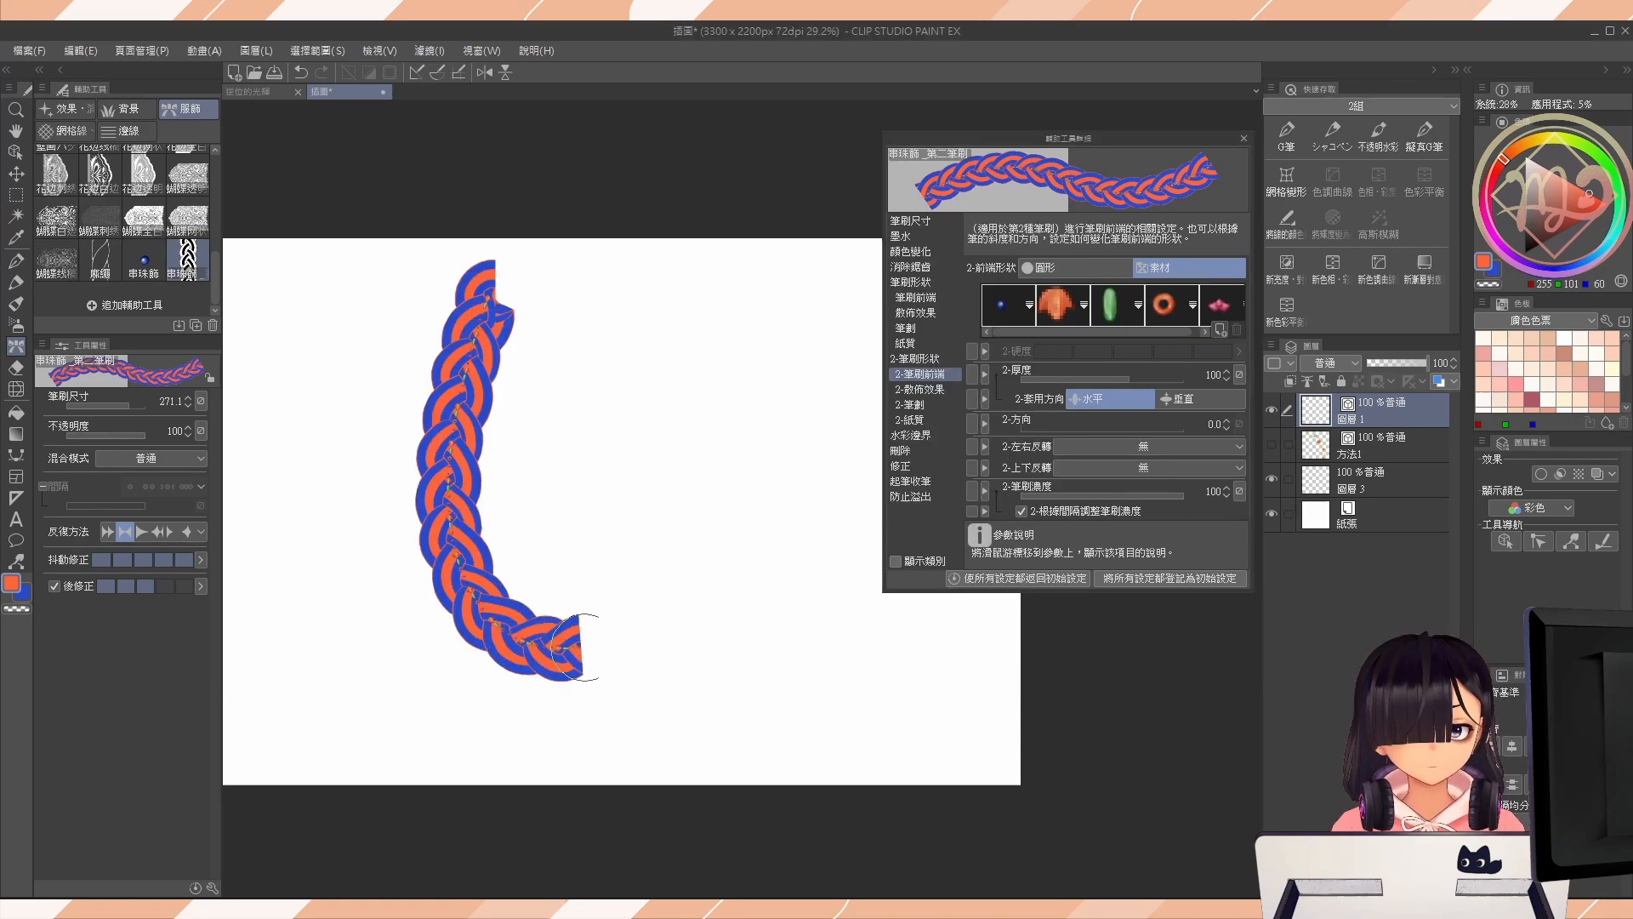
drag(584, 648, 730, 693)
mouse_move(407, 487)
mouse_down()
mouse_move(456, 528)
mouse_move(562, 508)
mouse_move(593, 523)
mouse_up()
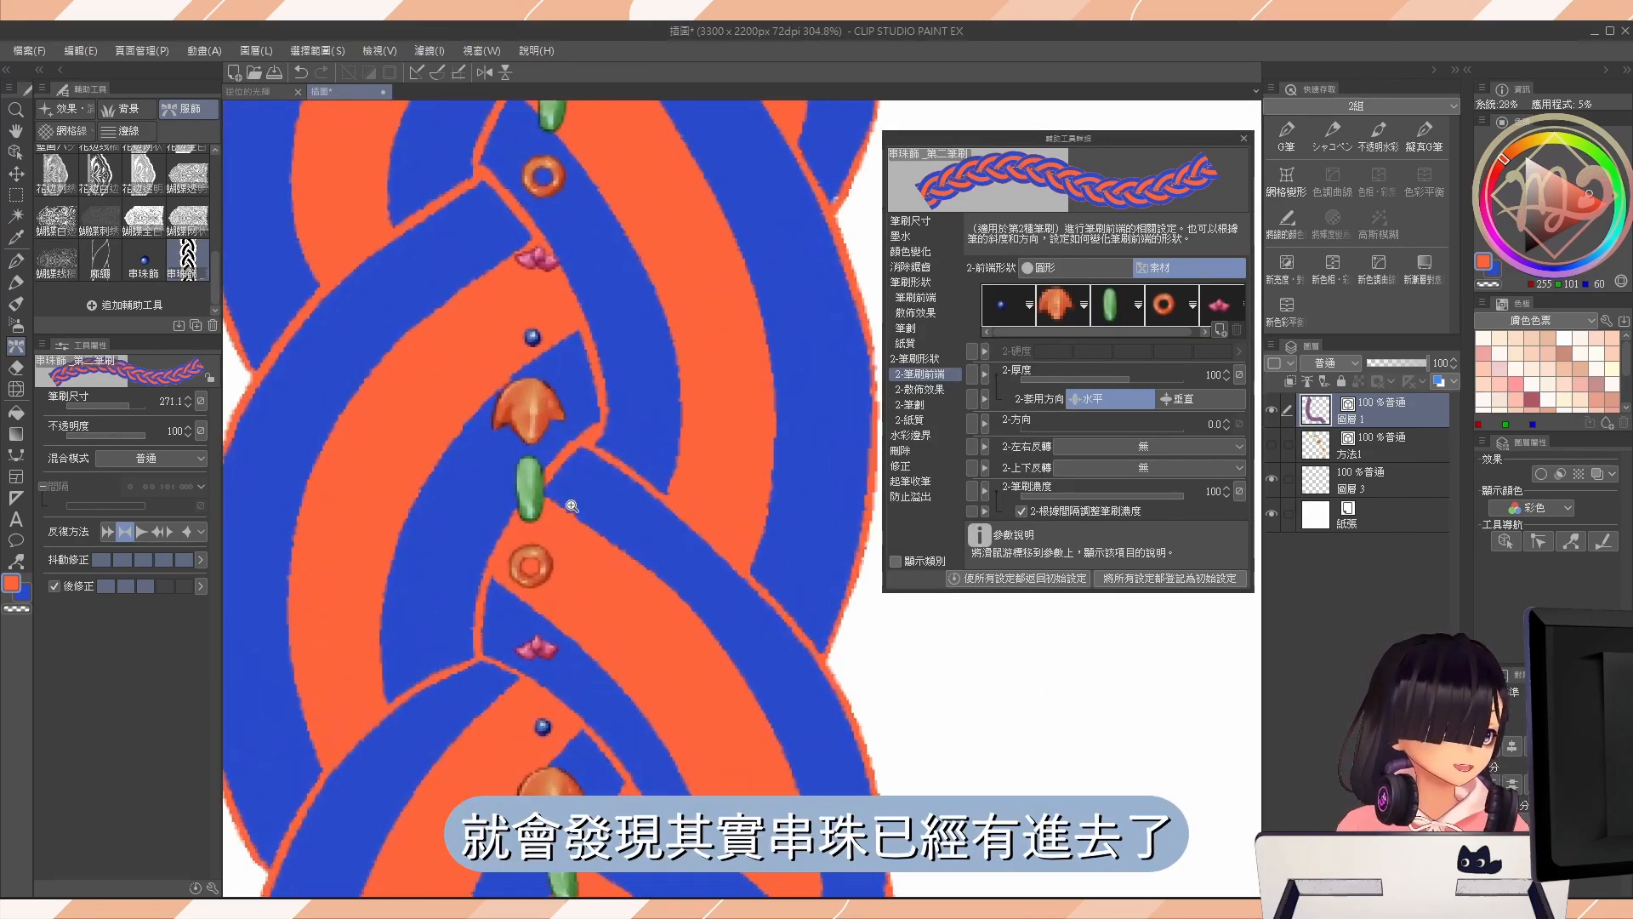
drag(602, 587, 507, 593)
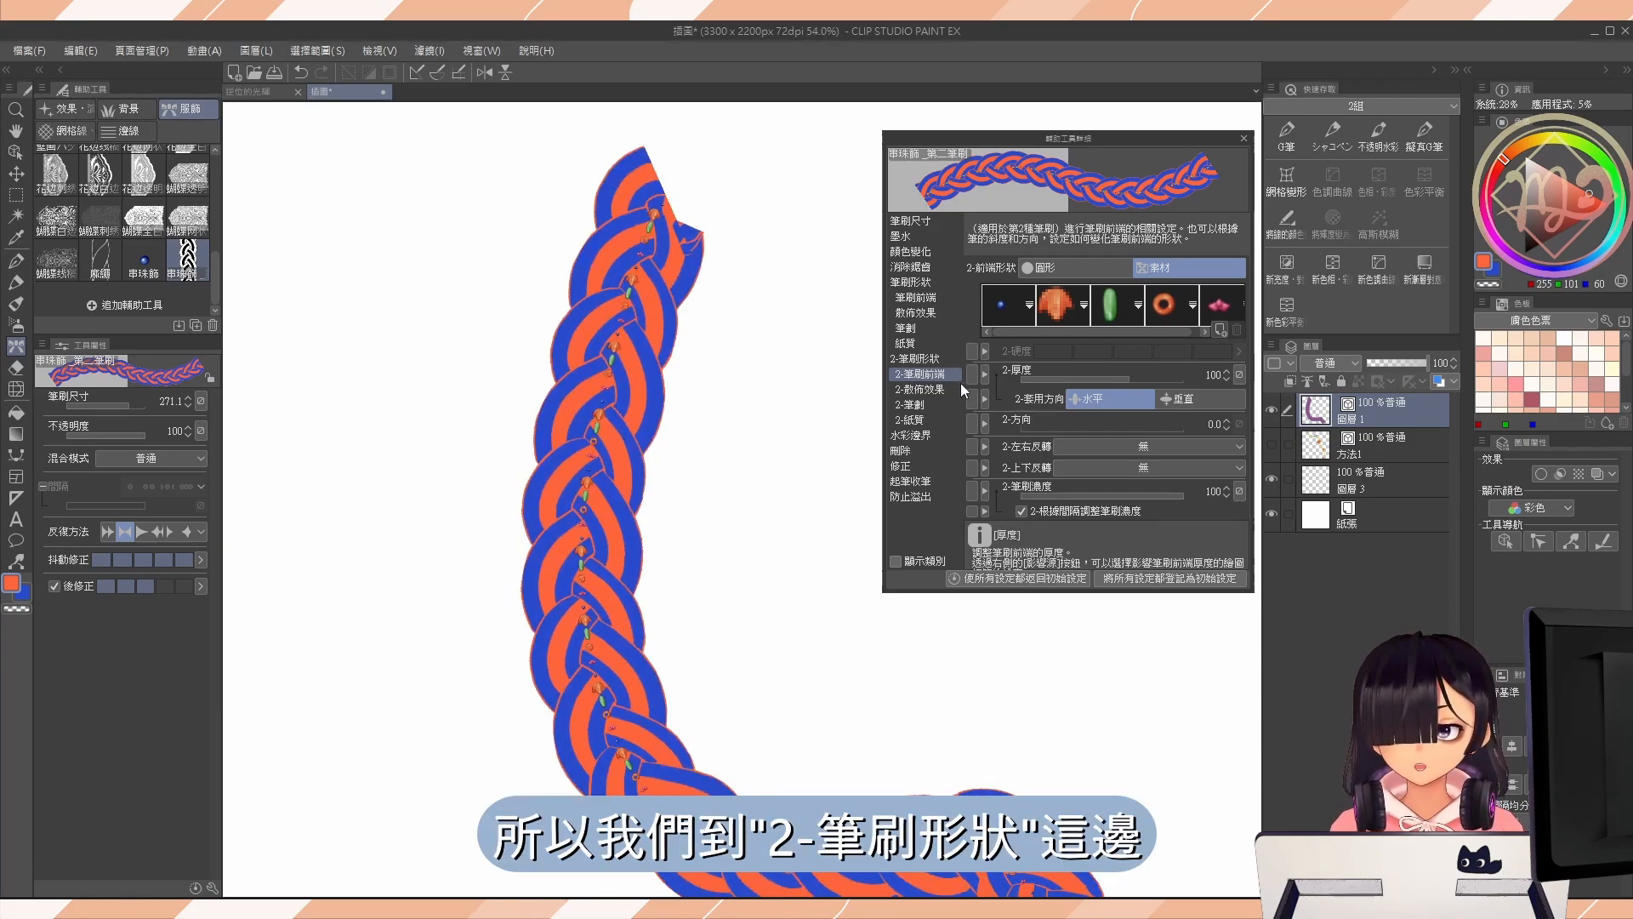
Enlarge the second brush to 144.1 with 2-筆刷尺寸 in the 2-筆刷形狀 settings.
click(941, 364)
drag(668, 603, 491, 562)
drag(548, 510, 541, 510)
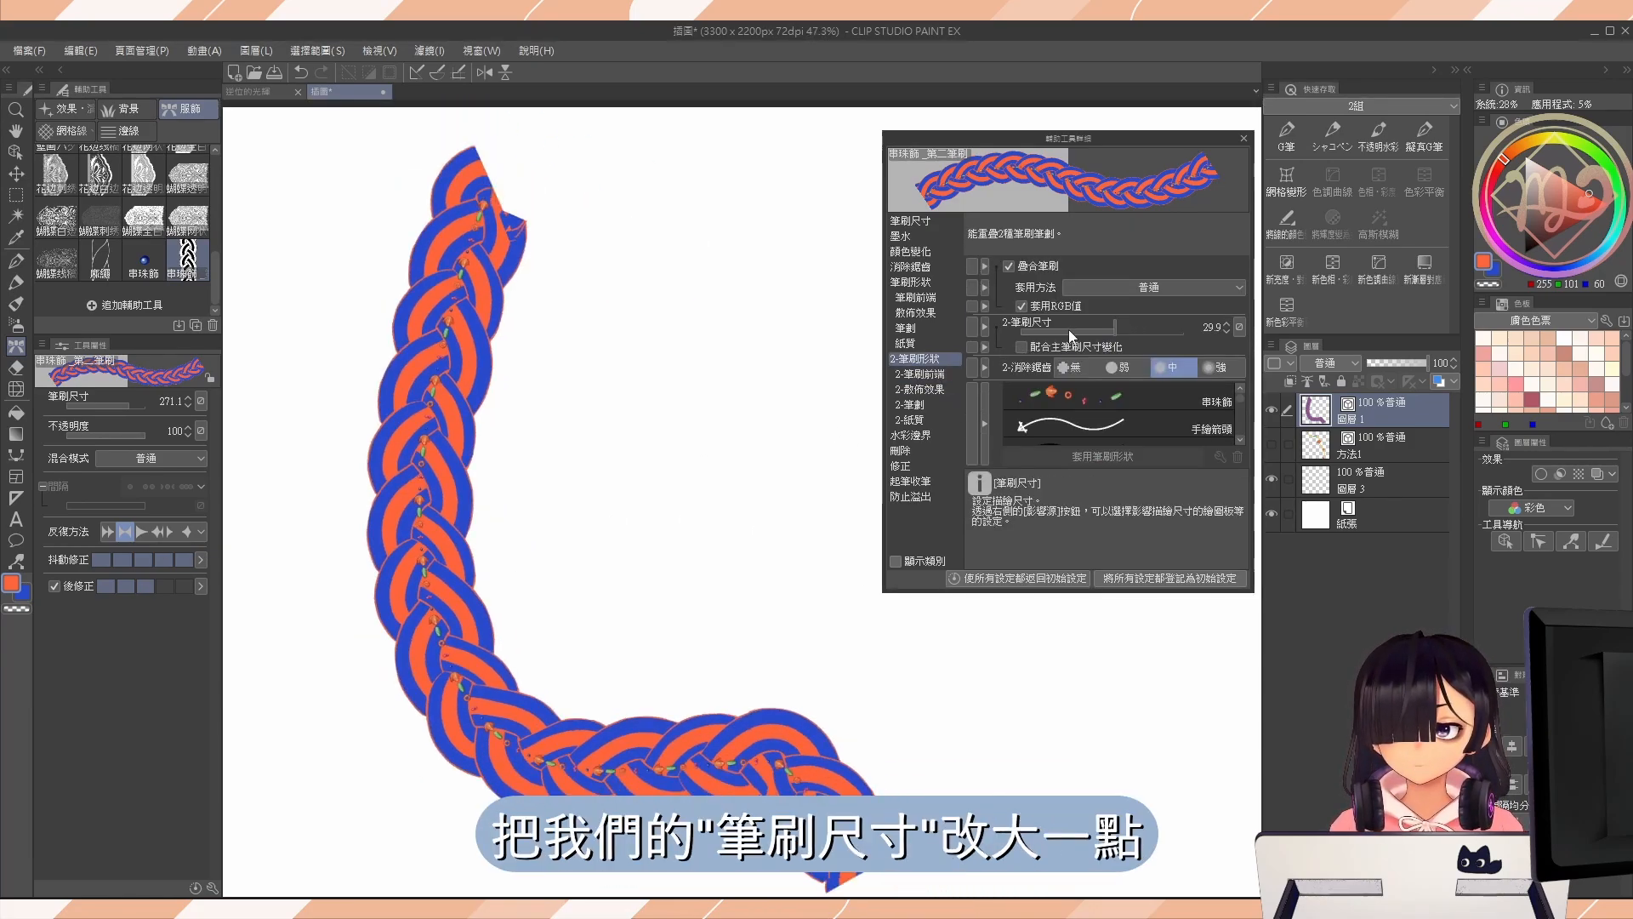
drag(1122, 330, 1141, 335)
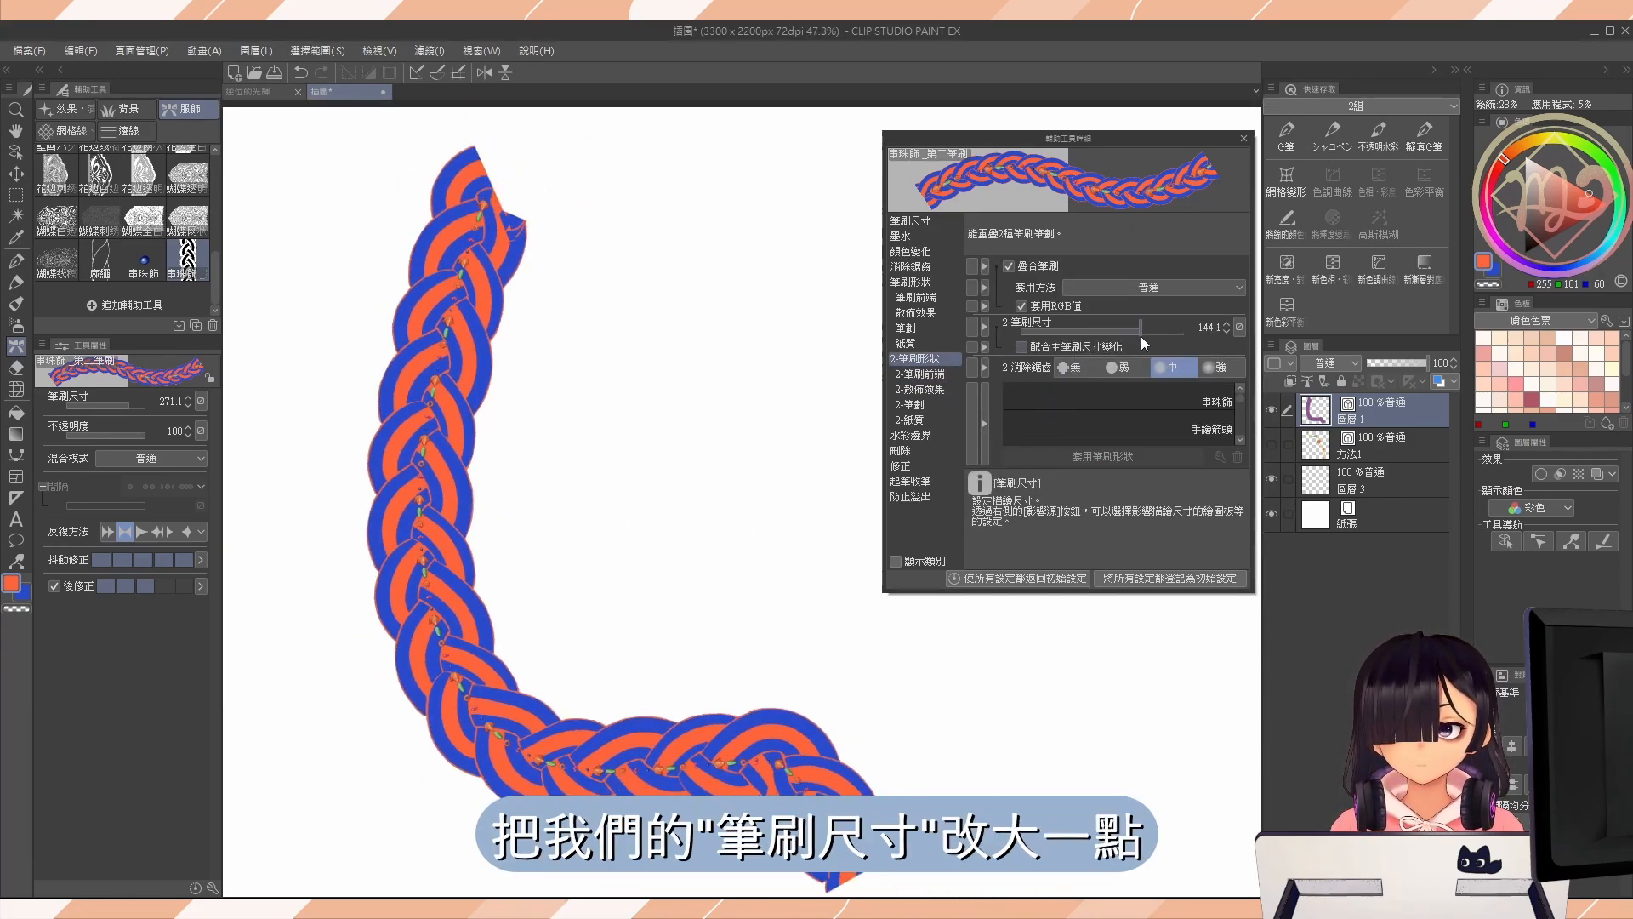
Clear the layer, paint a winding beaded-rope test stroke at brush size 46.5, and clear it again.
key(Delete)
drag(558, 340, 529, 315)
mouse_move(494, 185)
mouse_down()
mouse_move(461, 274)
mouse_move(758, 511)
mouse_move(774, 681)
mouse_up()
drag(554, 233, 565, 213)
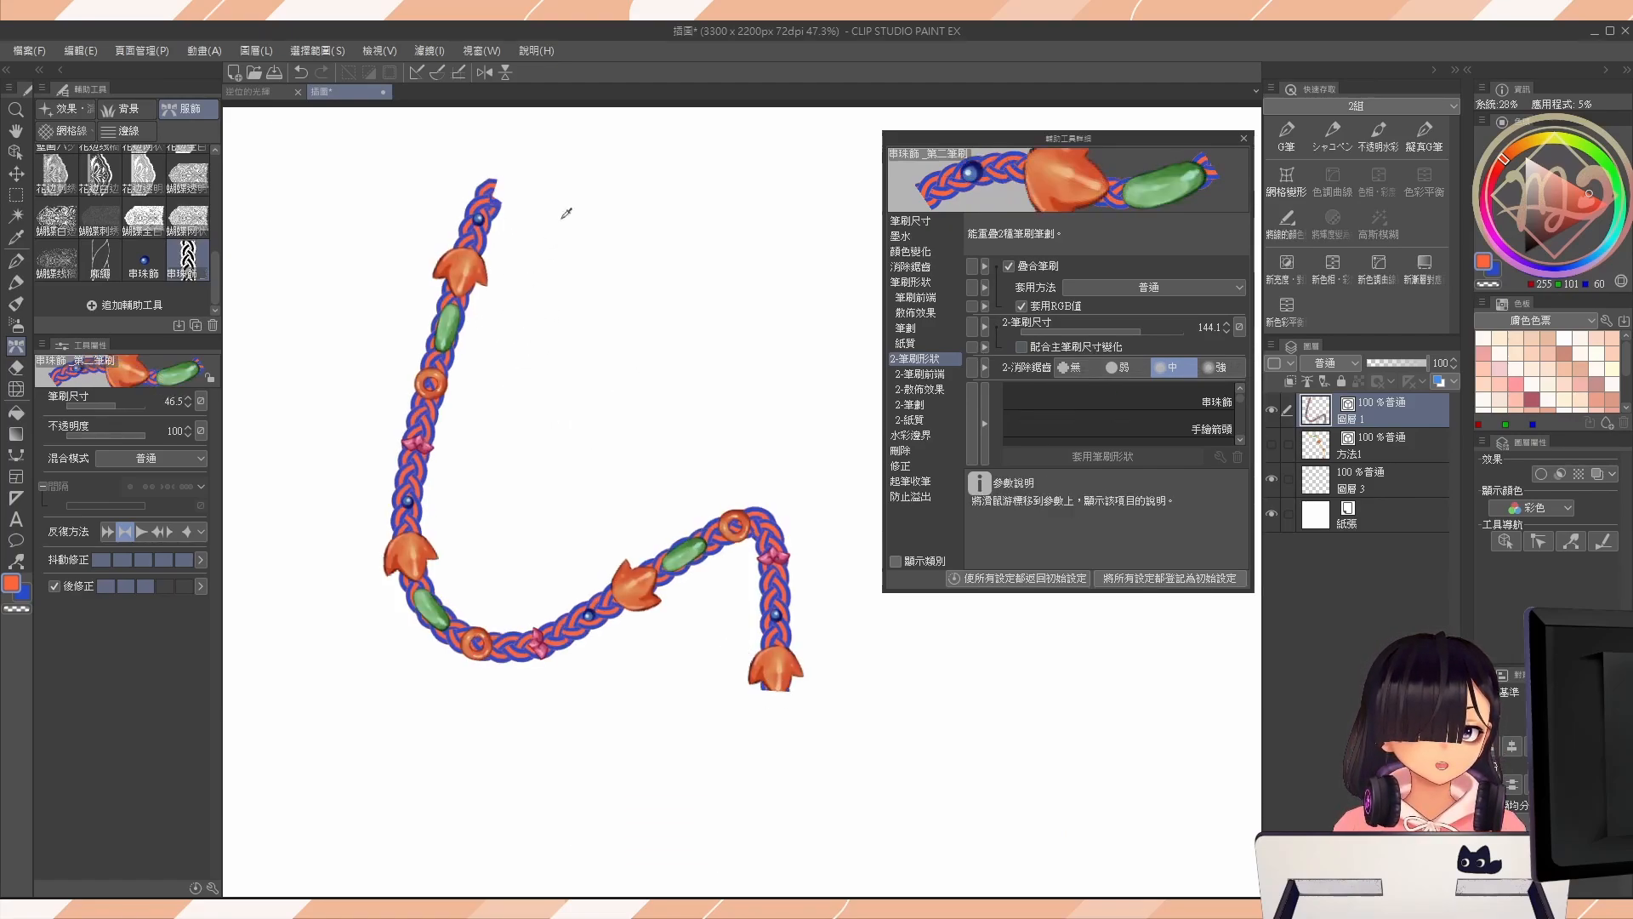
key(Delete)
Paint winding test strokes at smaller brush sizes down to 24.8, clearing the layer after each try.
mouse_move(466, 166)
mouse_down()
mouse_move(365, 339)
mouse_move(553, 633)
mouse_move(723, 776)
mouse_up()
mouse_move(569, 277)
mouse_down()
mouse_move(573, 252)
mouse_move(528, 467)
mouse_move(850, 784)
mouse_up()
key(Delete)
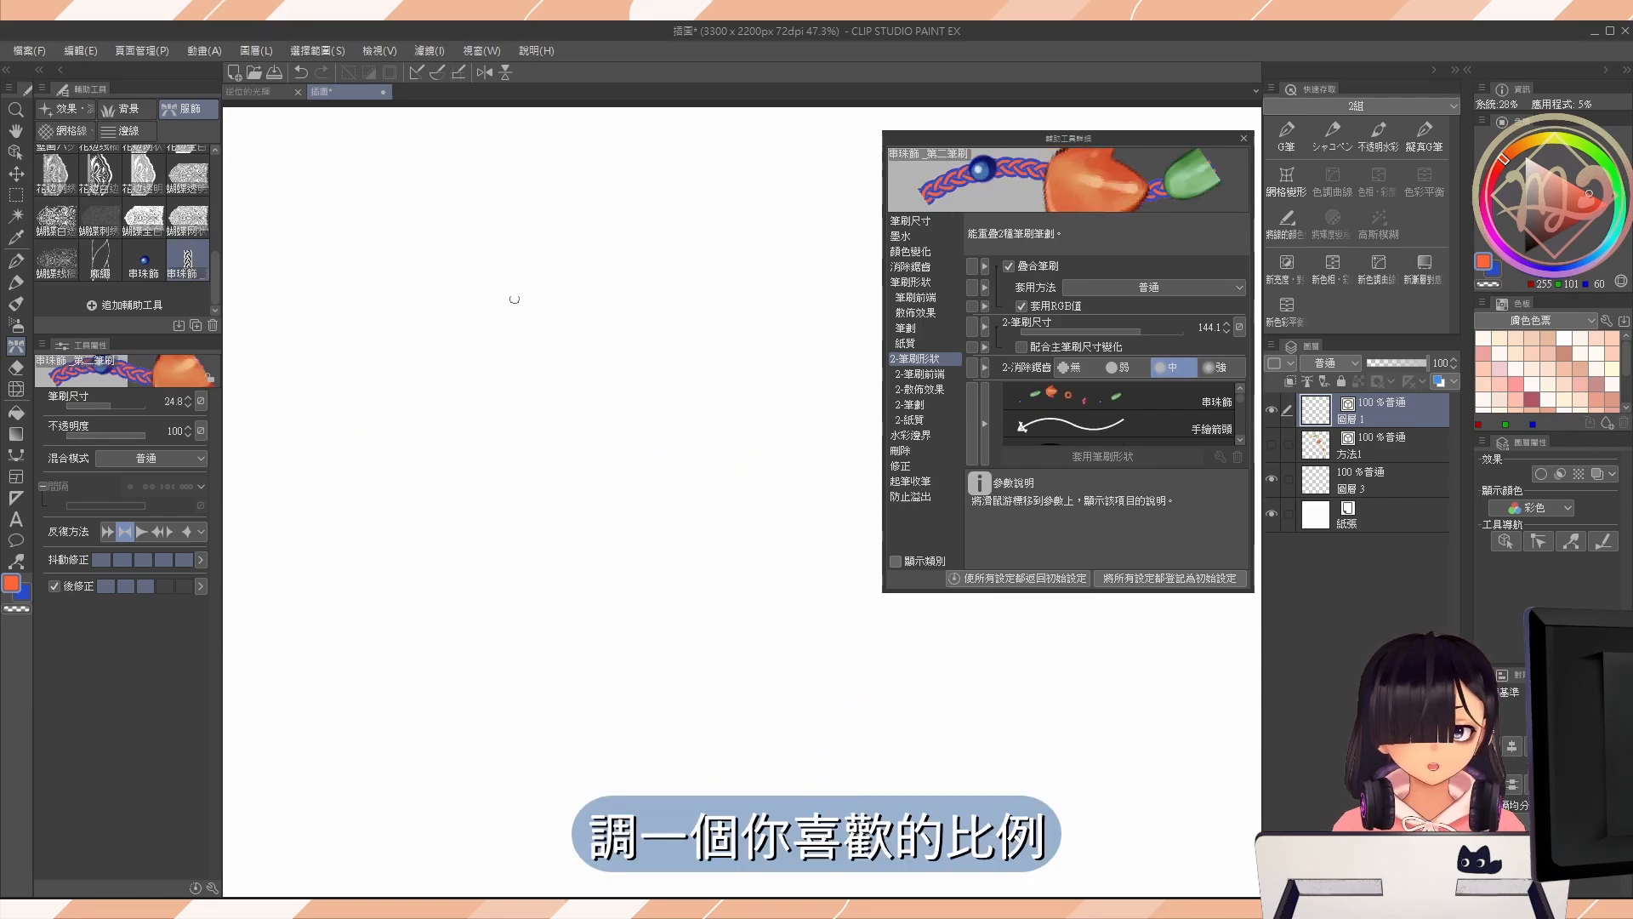
mouse_move(479, 190)
mouse_down()
mouse_move(339, 437)
mouse_move(768, 674)
mouse_move(759, 790)
mouse_up()
key(Delete)
Paint a winding stroke at brush size 17.0 and lock the bead-to-rope ratio with 配合主筆刷尺寸變化.
drag(563, 385, 559, 375)
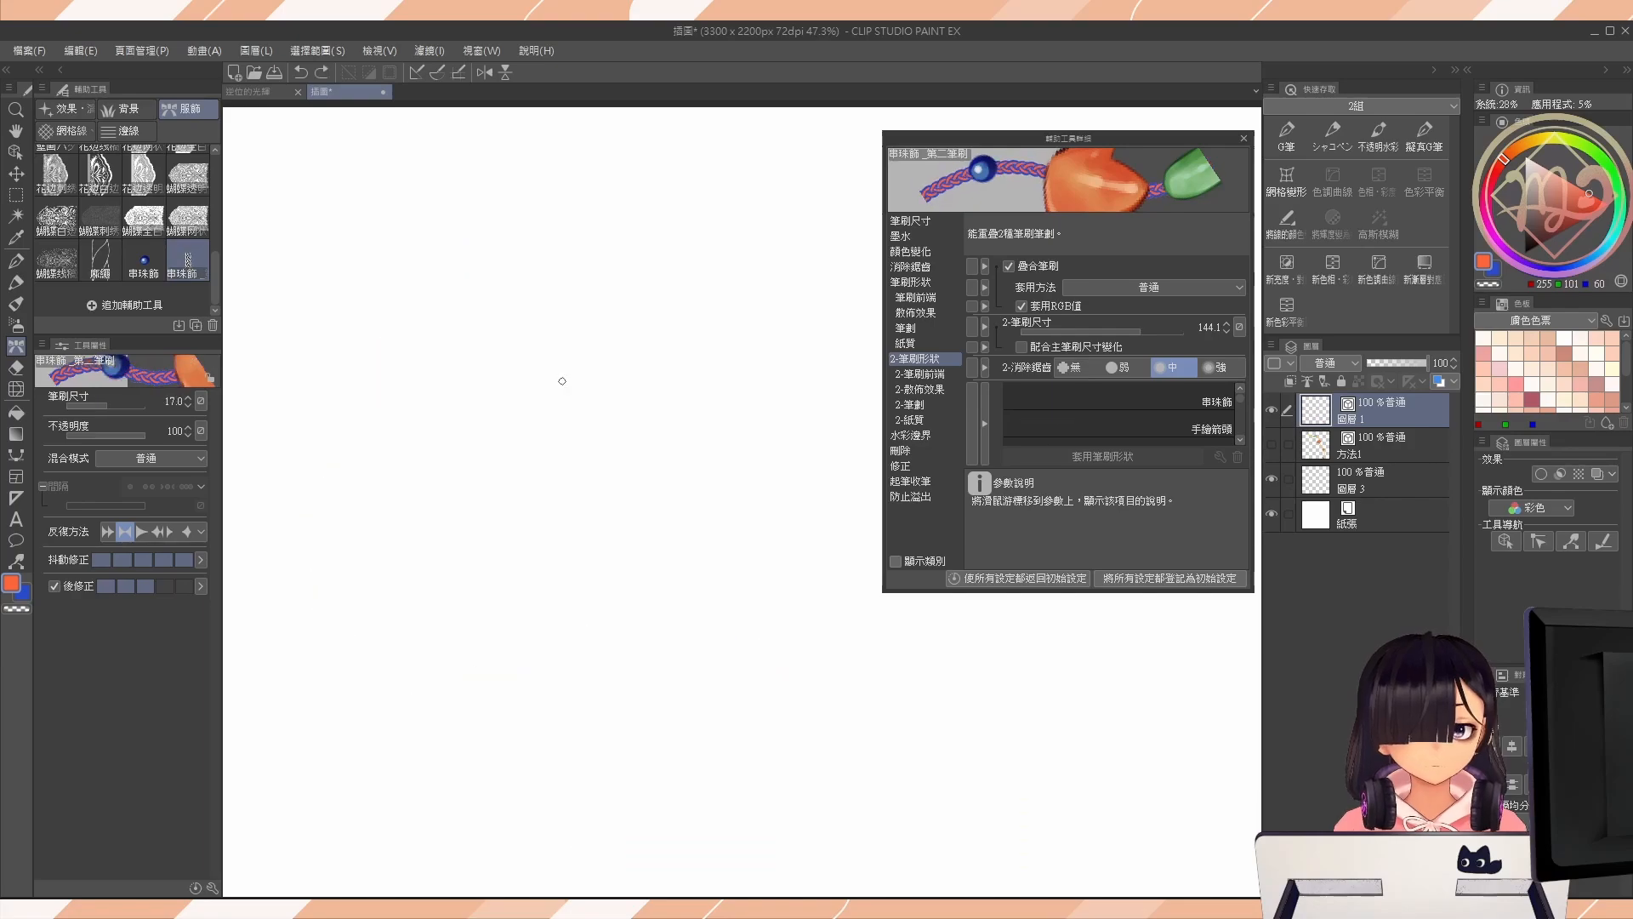
drag(491, 195, 868, 791)
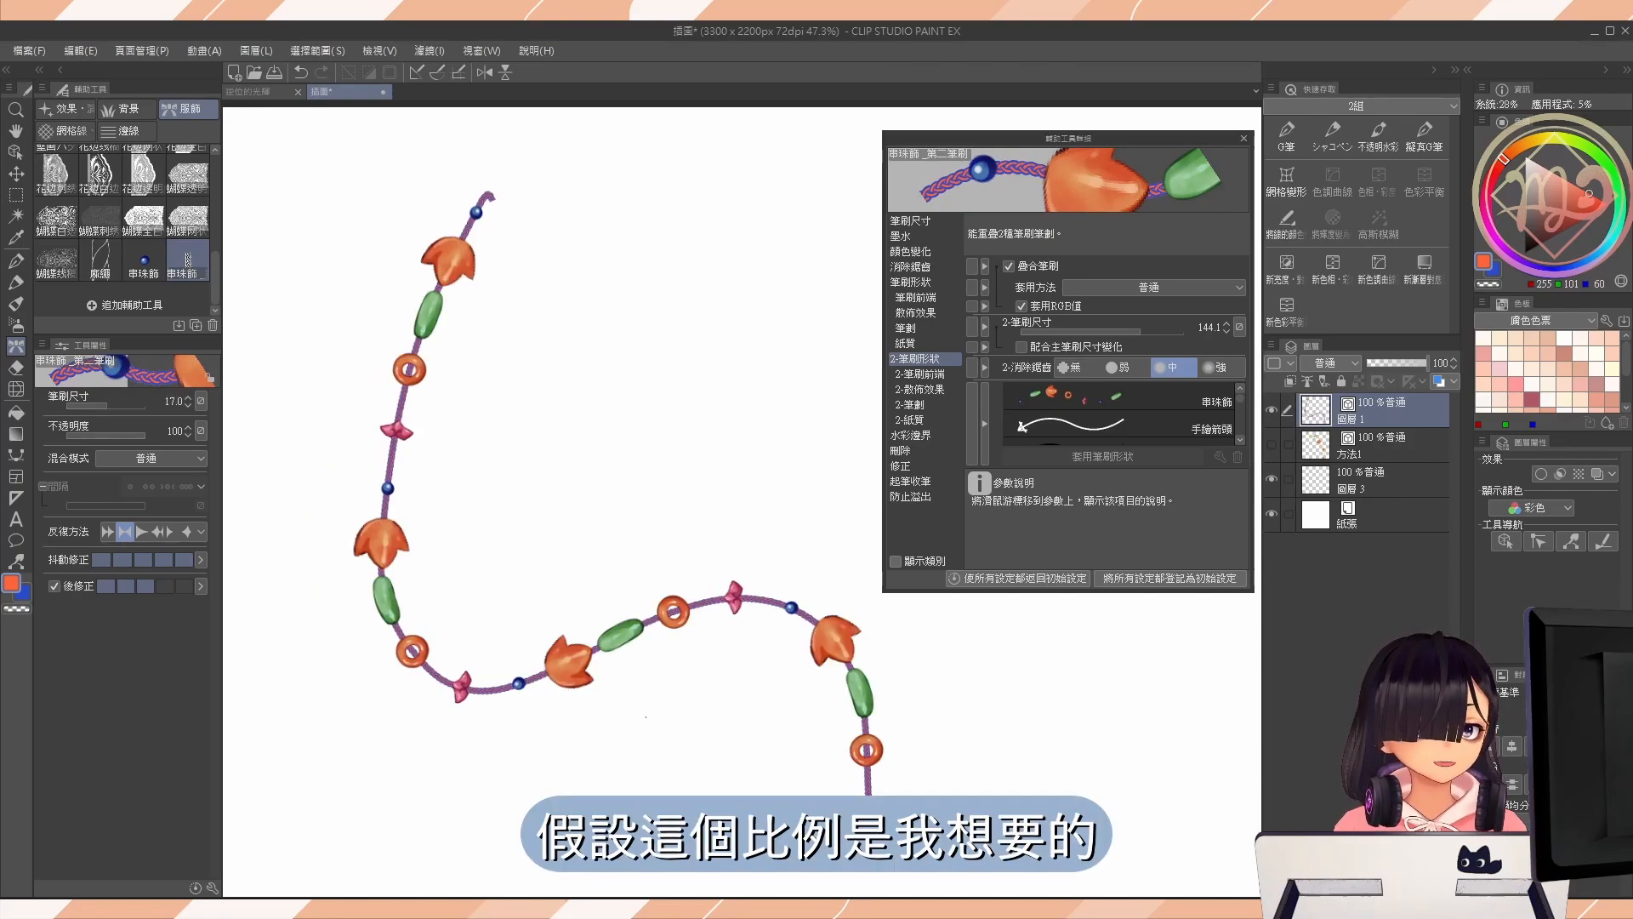
click(1026, 343)
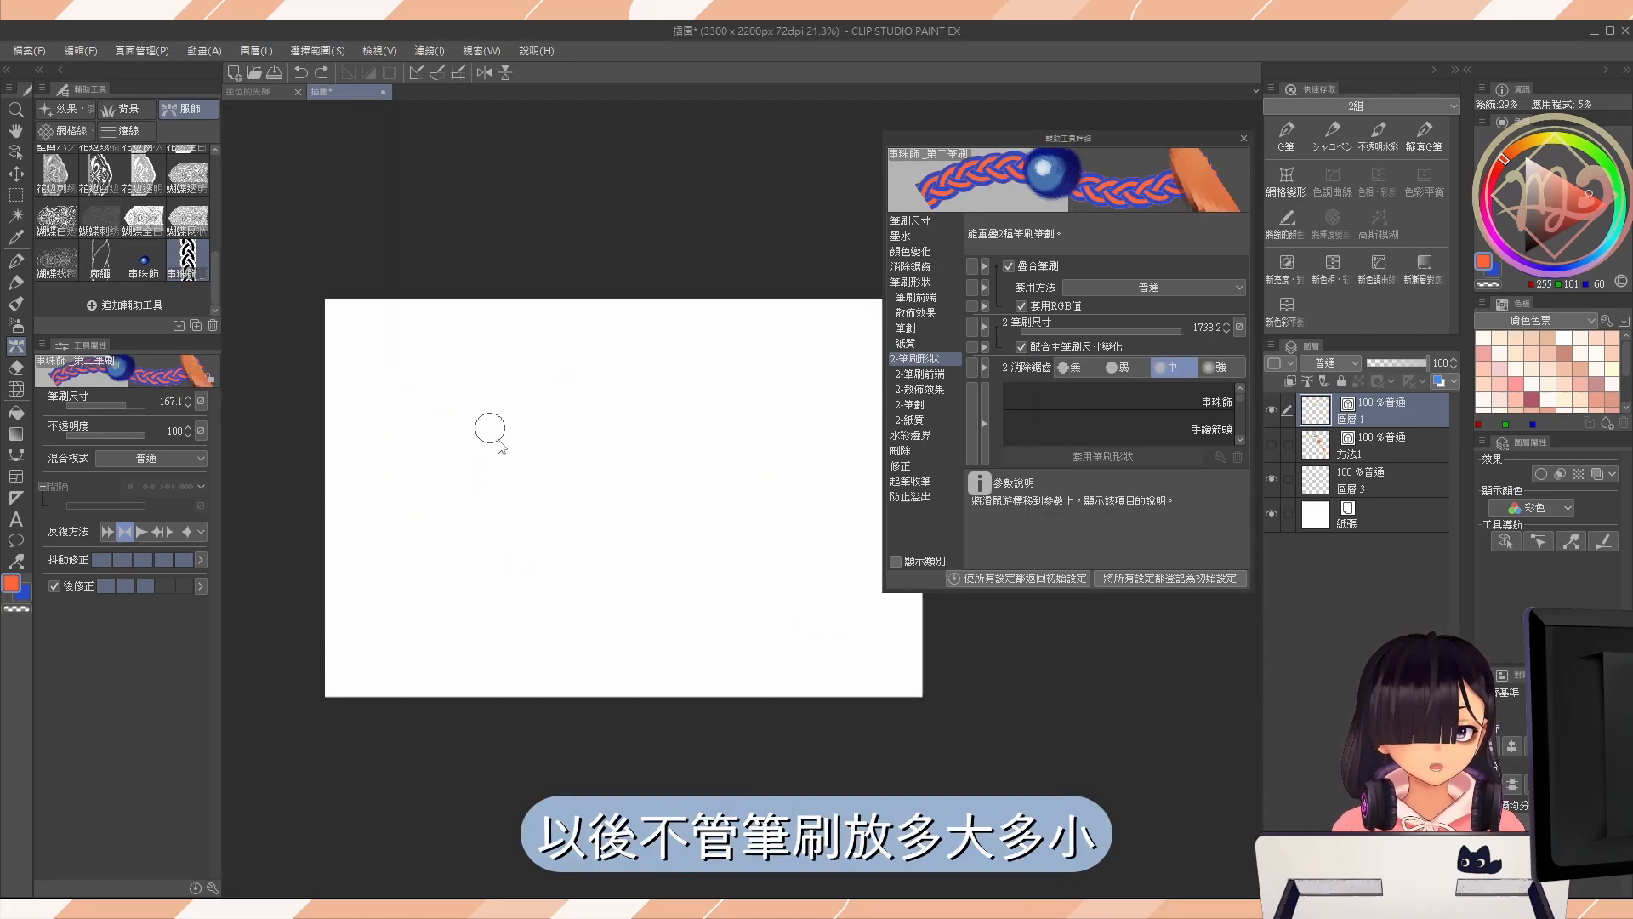
Paint strokes at different brush sizes up to 114.4 and check that the beads scale along with the rope.
mouse_move(475, 331)
mouse_down()
mouse_move(459, 351)
mouse_move(623, 693)
mouse_up()
mouse_move(599, 344)
mouse_down()
mouse_move(731, 466)
mouse_move(759, 701)
mouse_up()
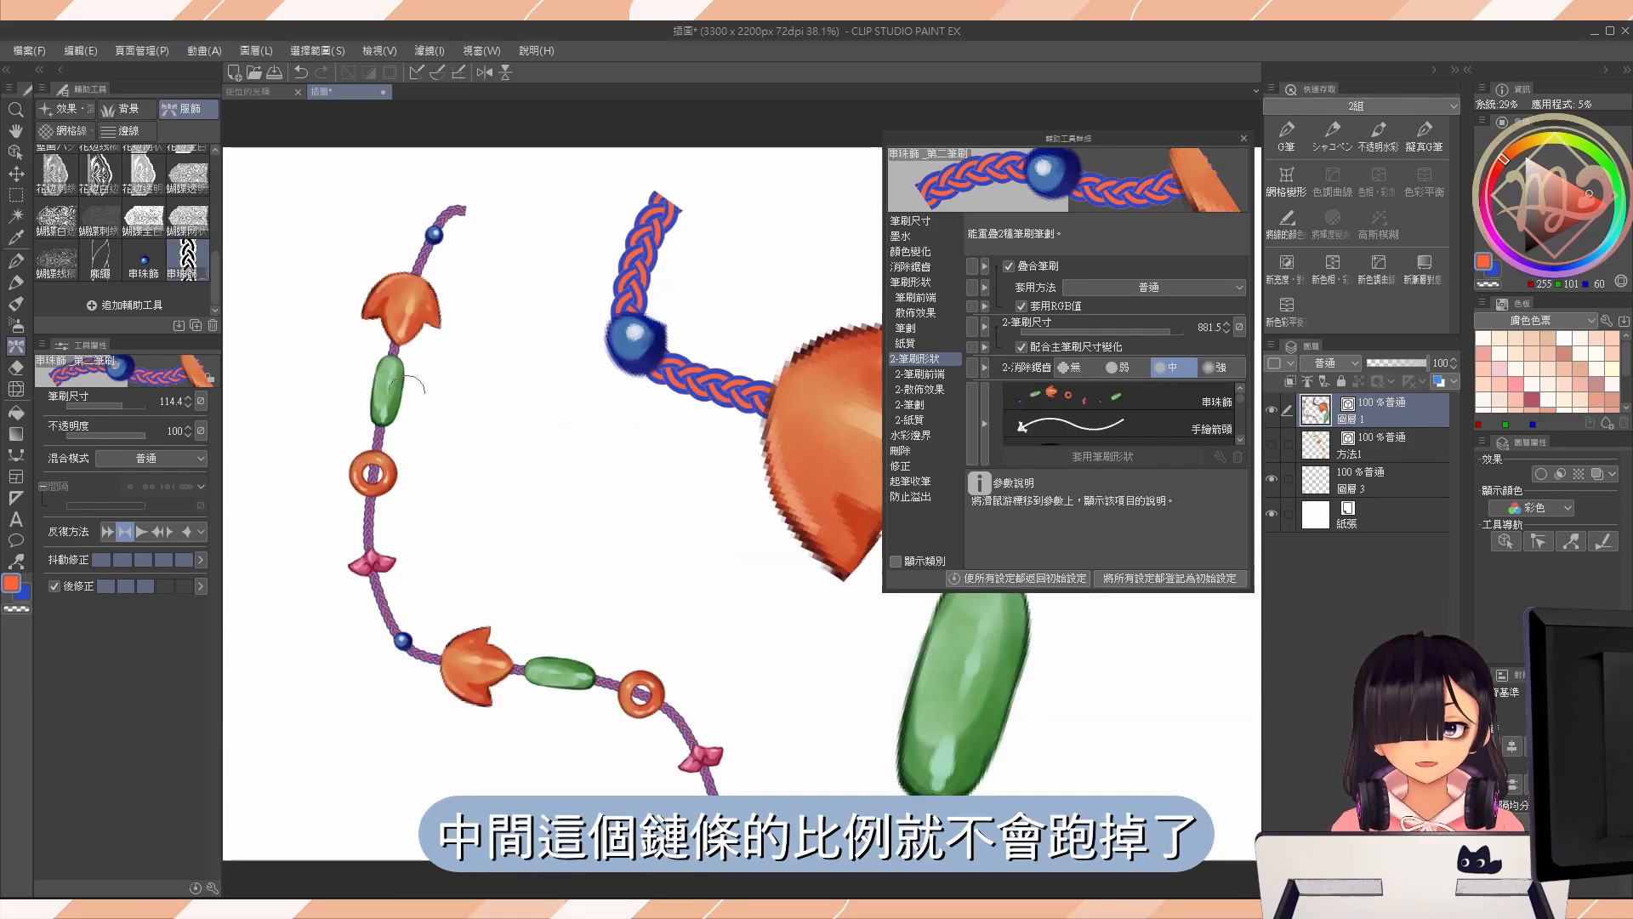
drag(753, 708, 555, 630)
drag(660, 580, 666, 390)
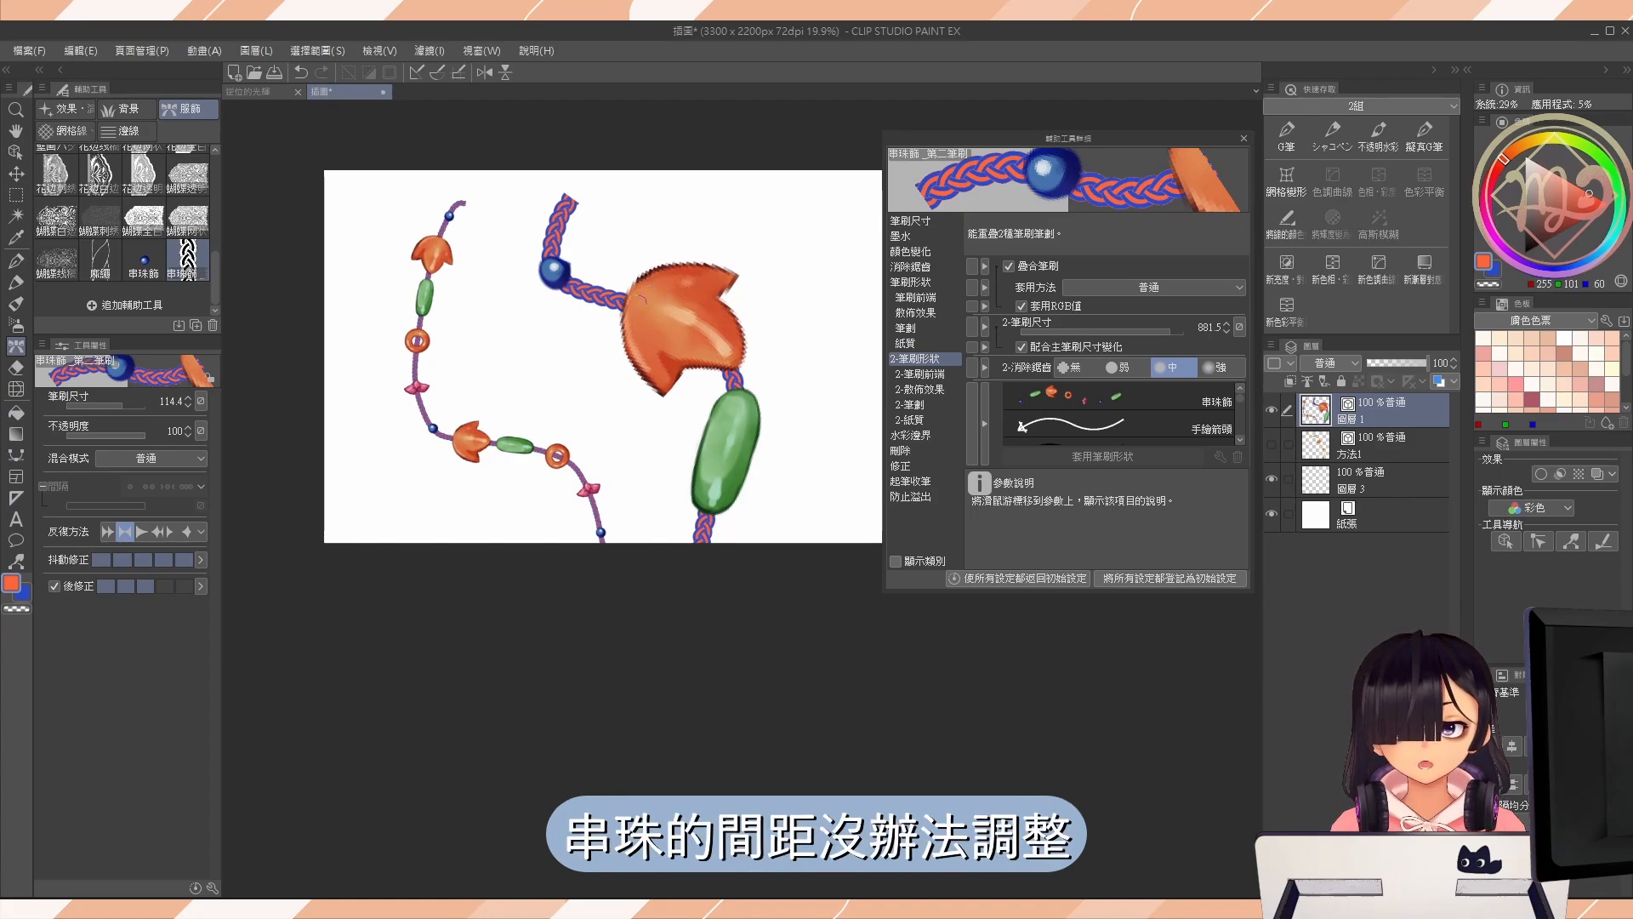
drag(452, 346, 479, 367)
drag(707, 441, 593, 442)
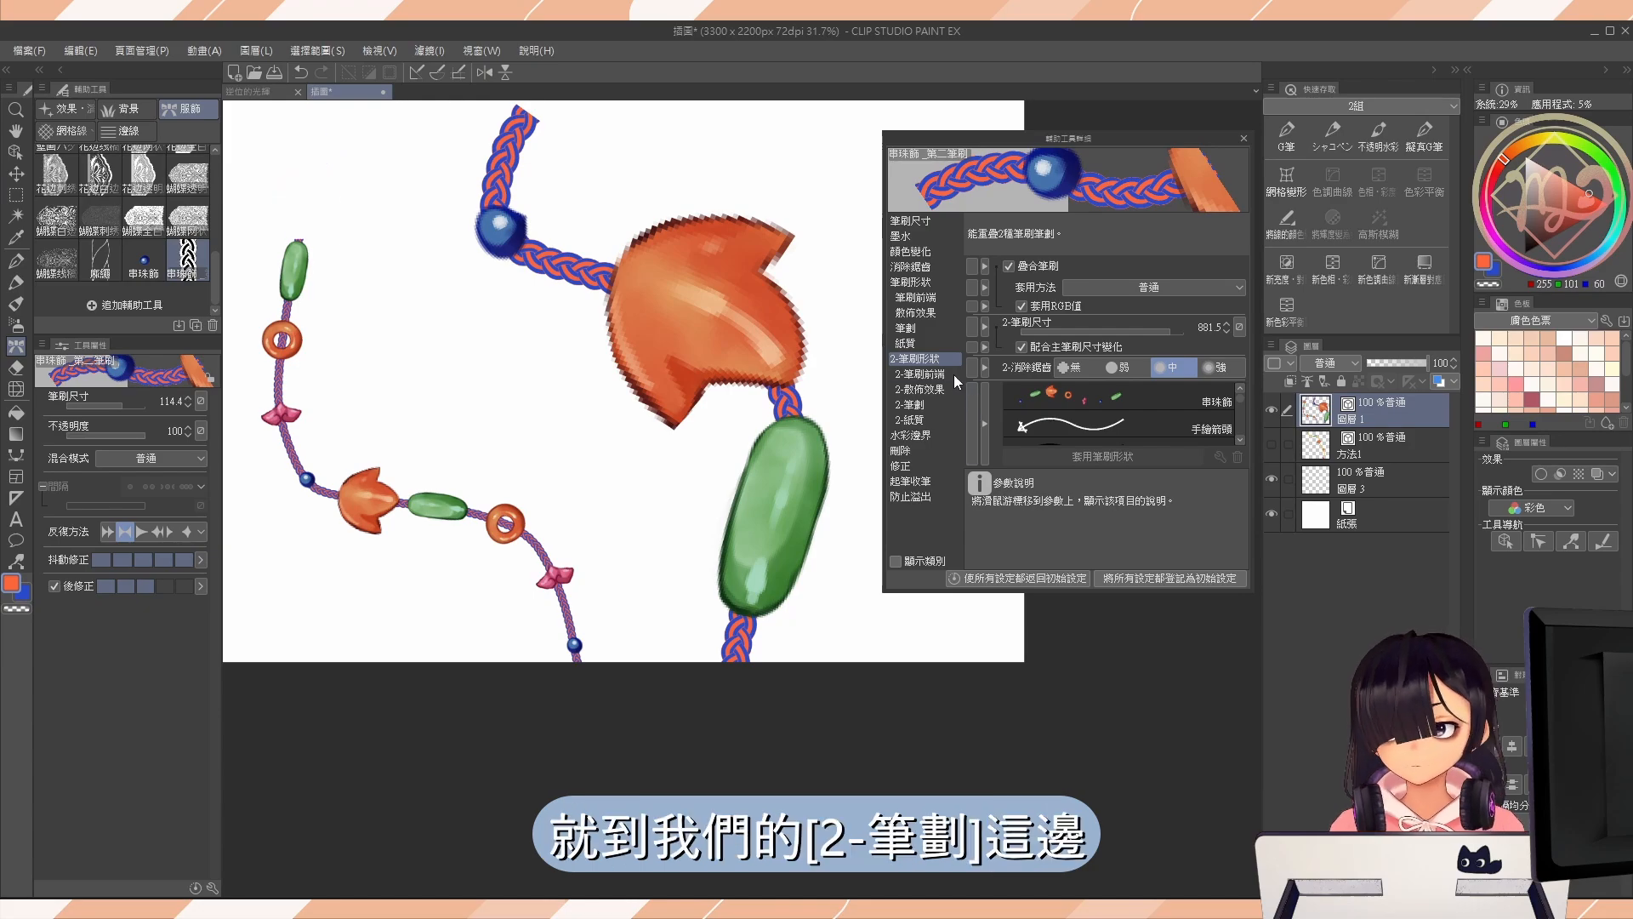
In the 2-筆劃 settings, turn off 2-絲帶 and set 2-間隔 to 固定 with a value of 159.7.
click(927, 374)
click(927, 405)
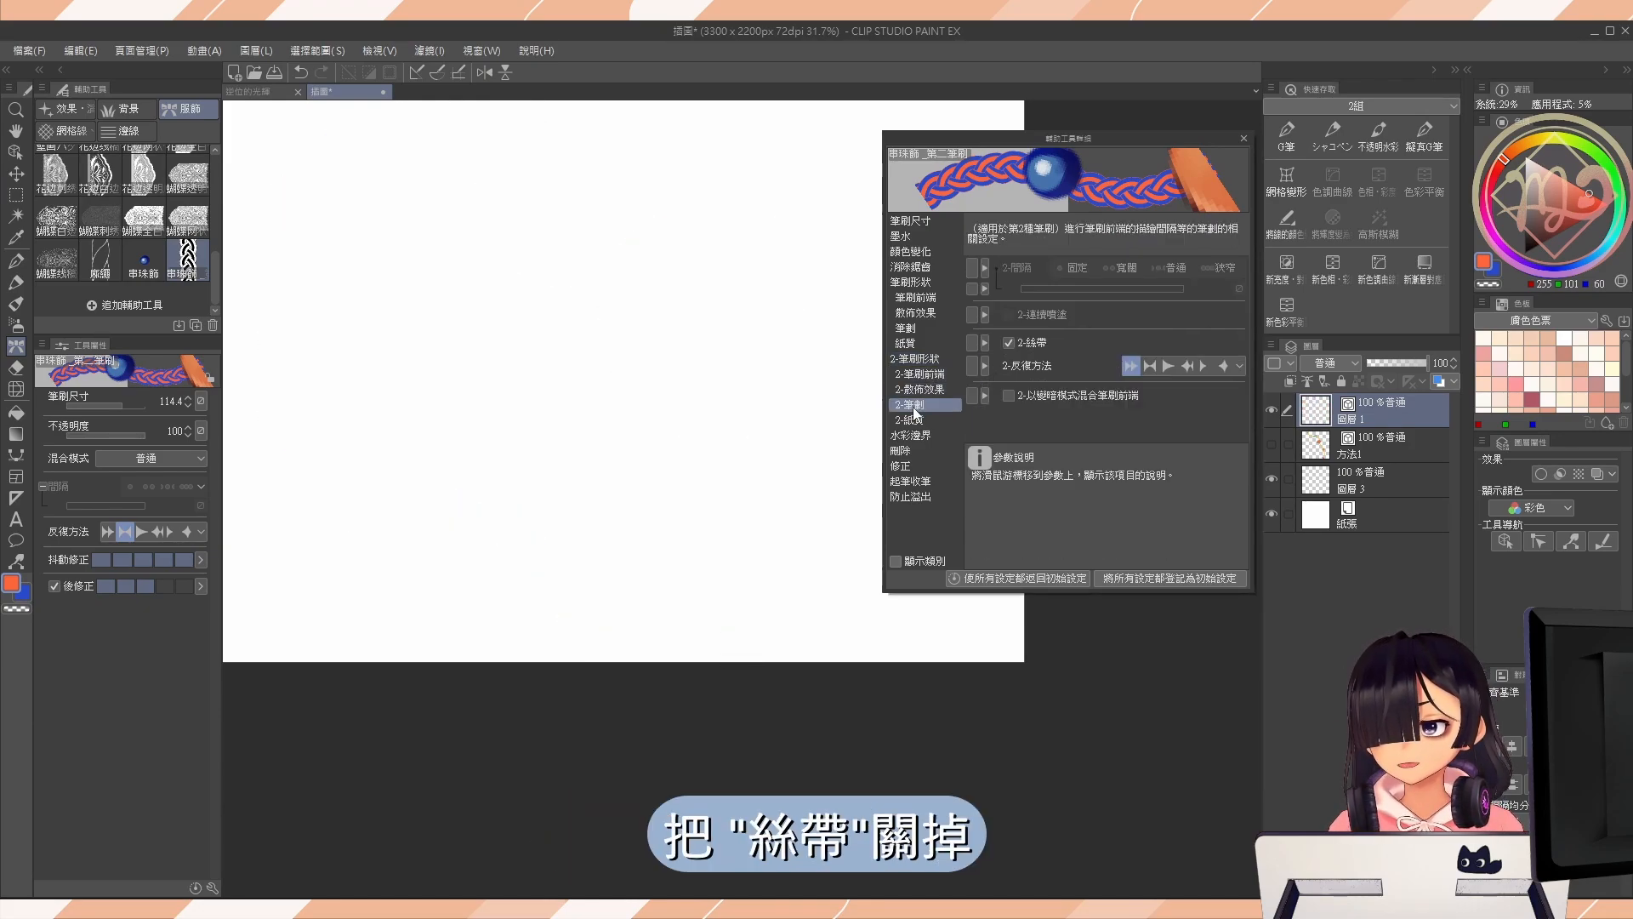
click(977, 268)
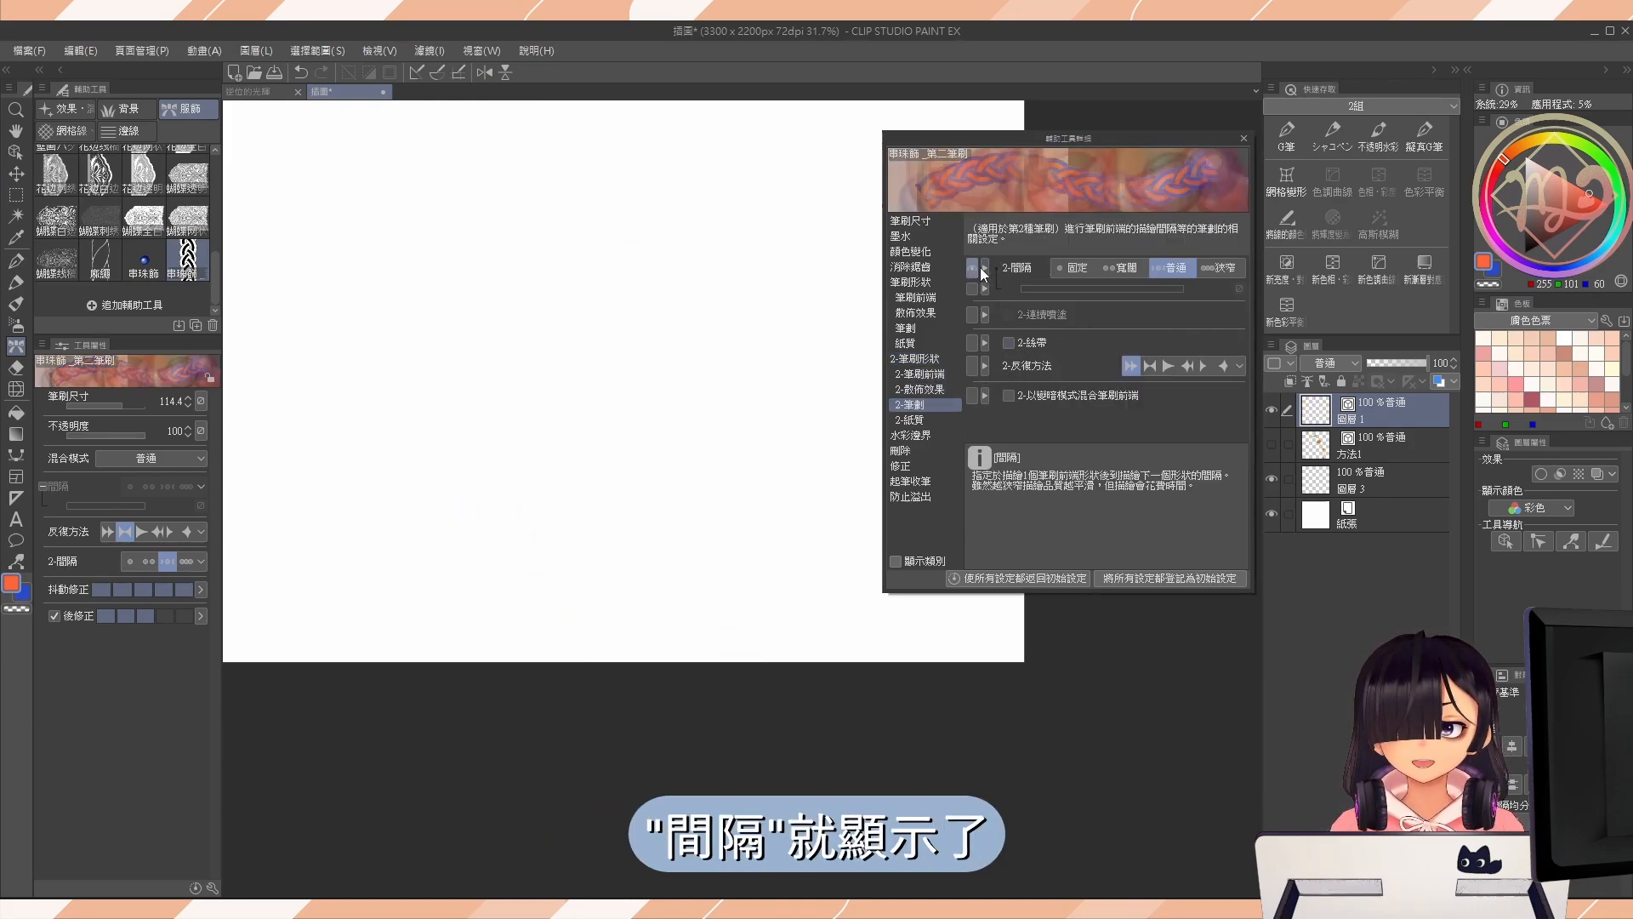
click(1075, 269)
drag(1102, 285, 1141, 286)
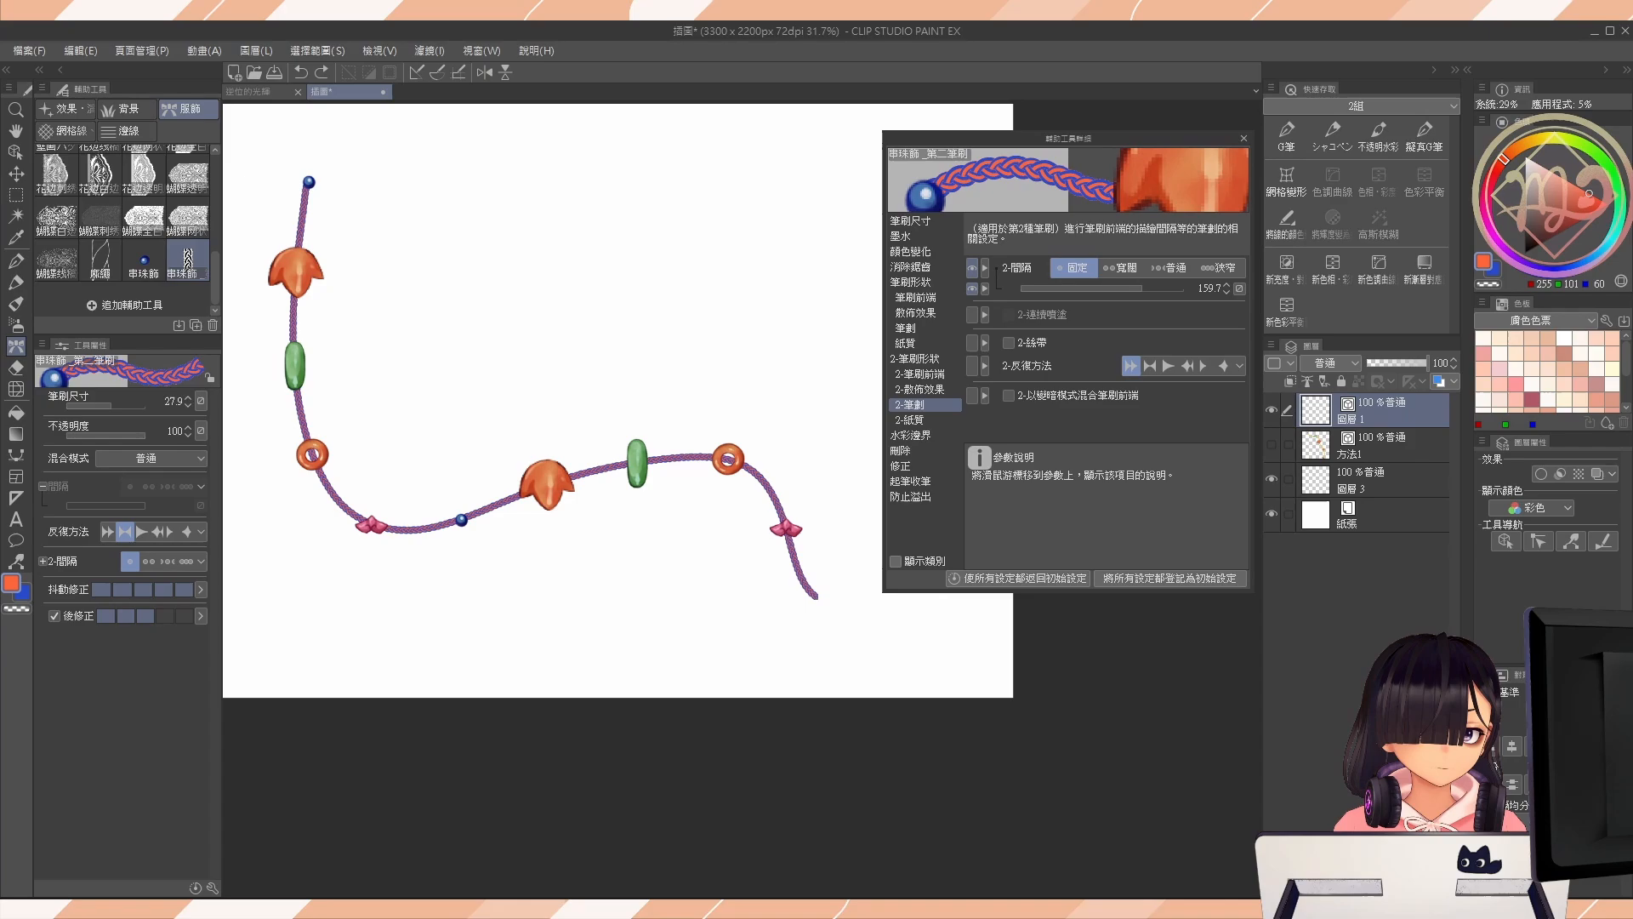
Paint a winding stroke at brush size 27.9 to check the spacing of the beads.
drag(817, 598, 874, 551)
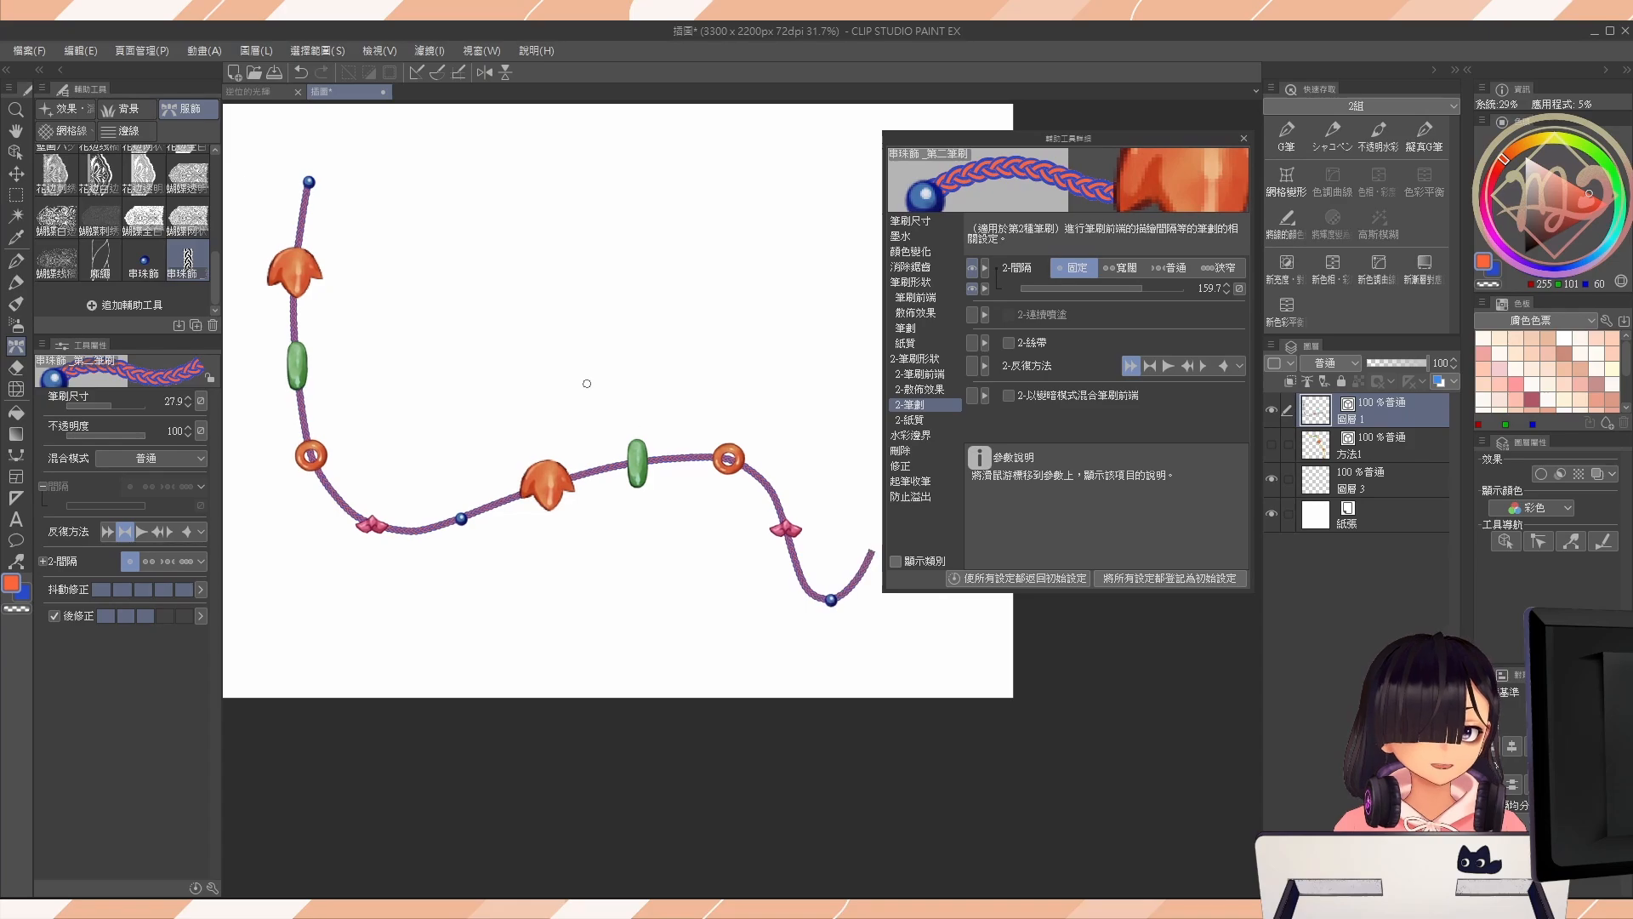
mouse_move(618, 379)
mouse_down()
mouse_move(647, 447)
mouse_move(636, 419)
mouse_move(600, 384)
mouse_up()
scroll(634, 421, down, 1)
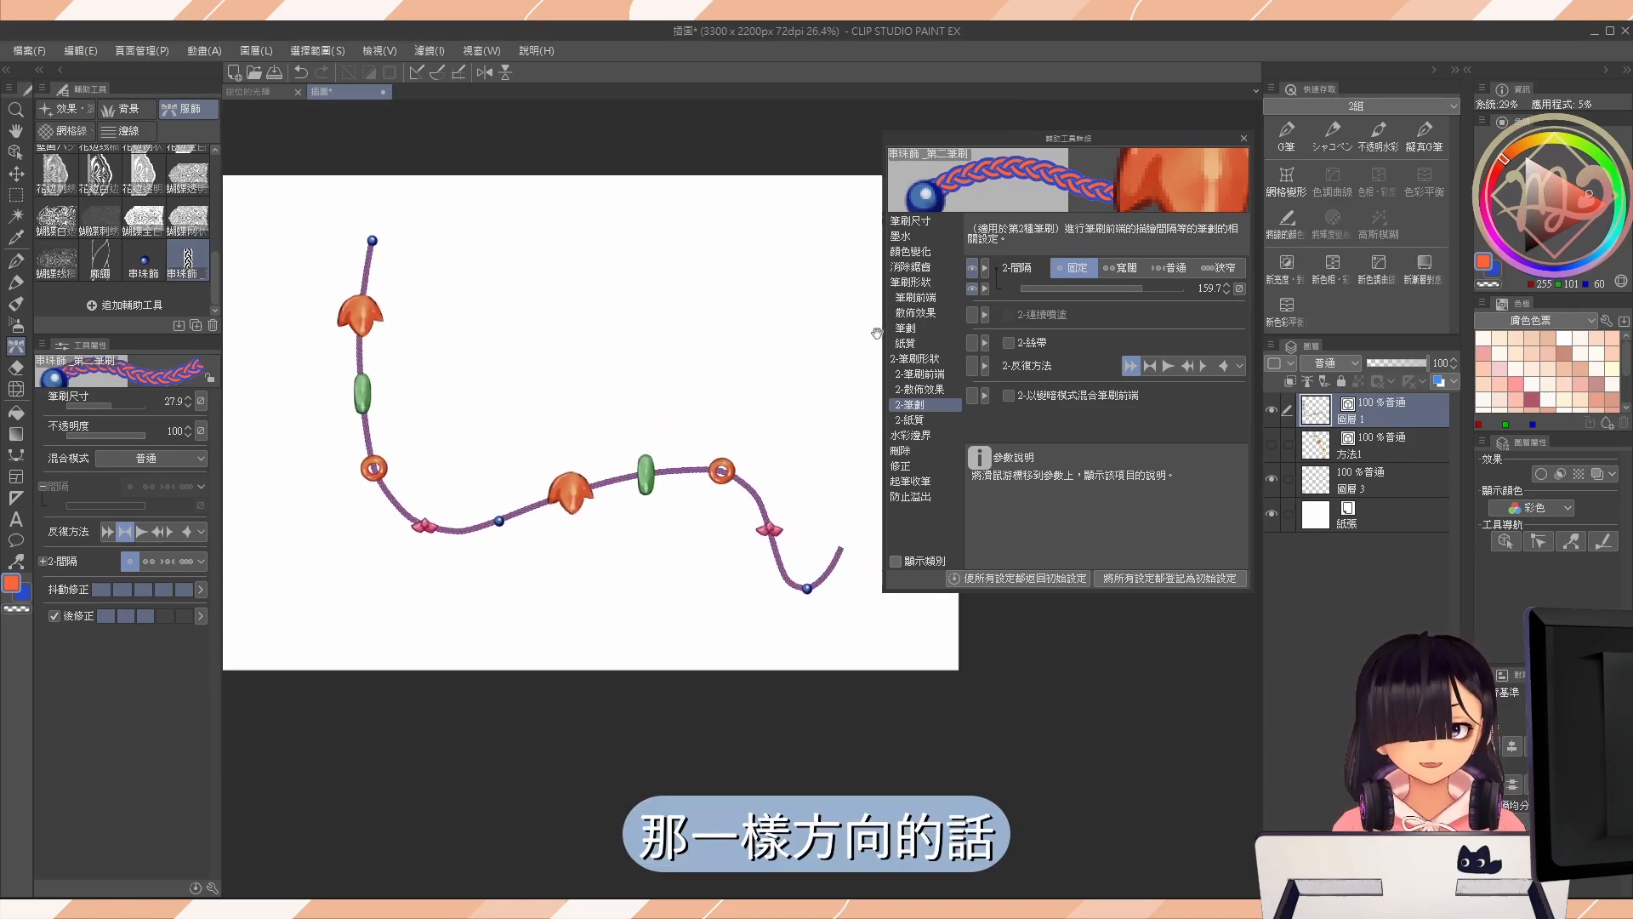
Make the second brush tip's 2-方向 follow the direction of the line and set its angle to 270.
click(943, 375)
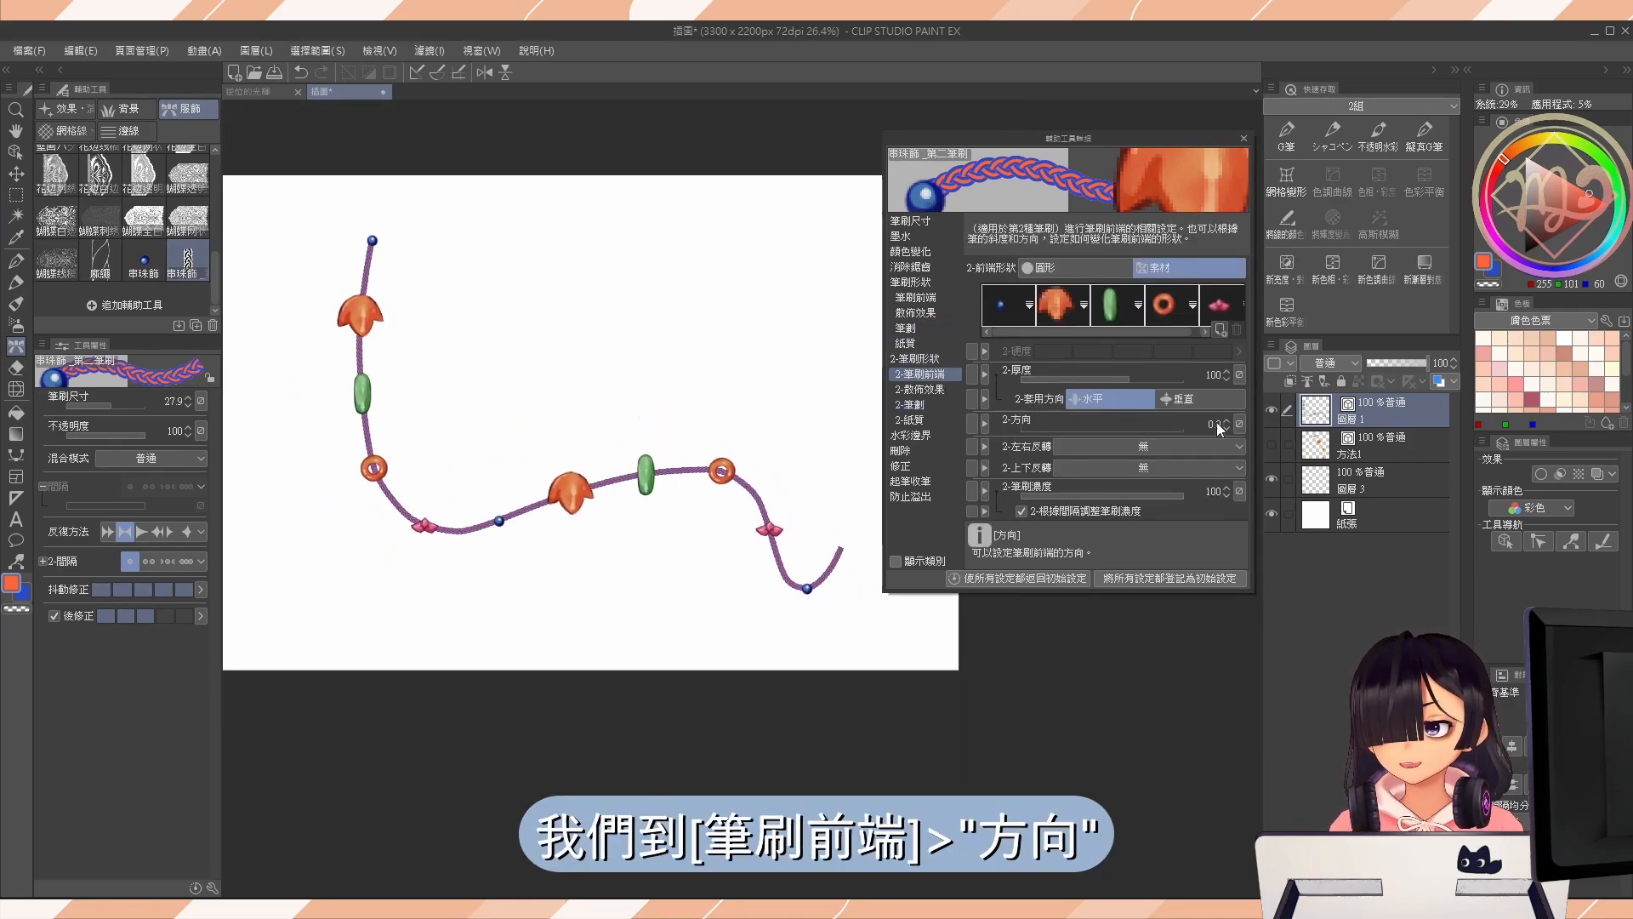
click(1239, 424)
click(1239, 519)
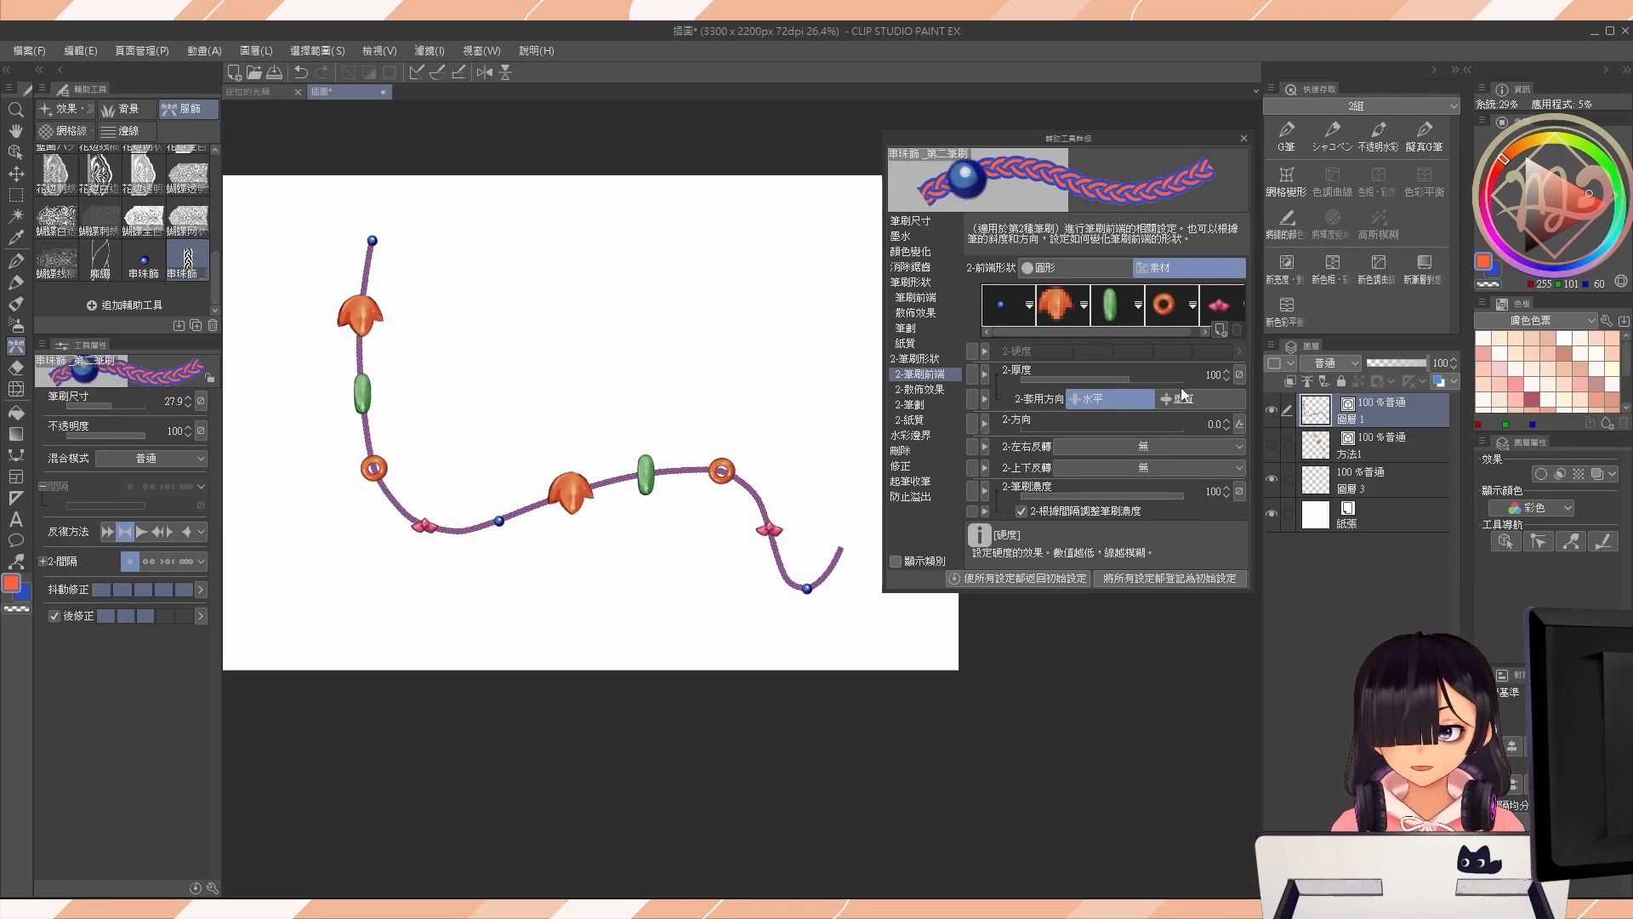
click(1214, 424)
text(270)
key(Return)
Clear the layer, paint a winding beaded-rope stroke, and add a comparison stroke with the beads-only brush.
key(Delete)
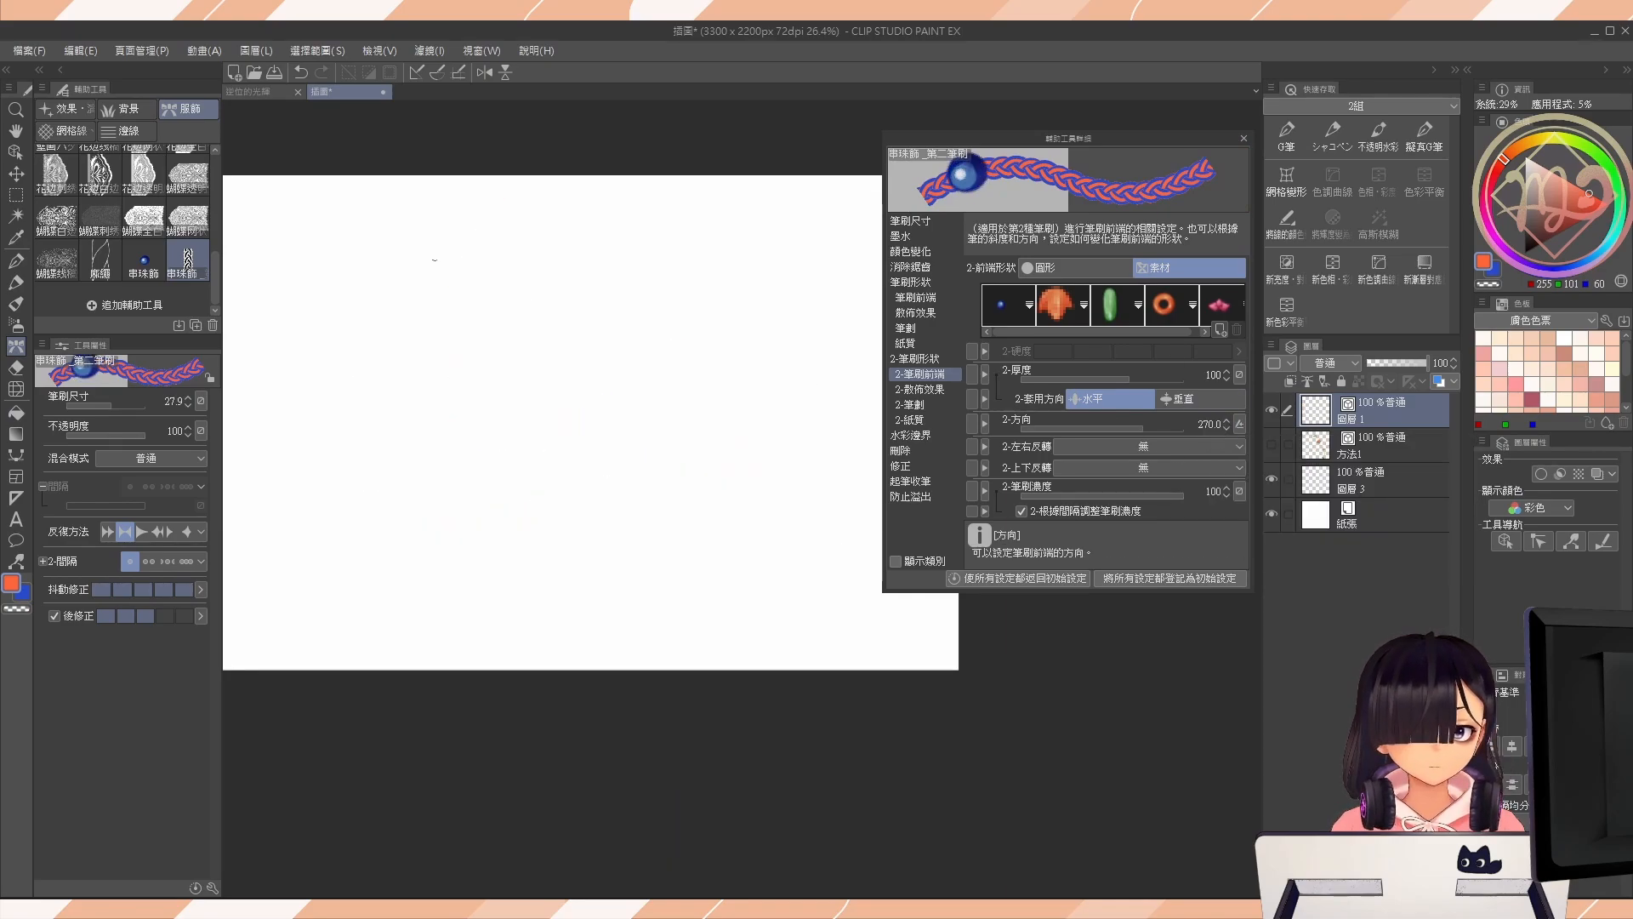
mouse_move(439, 218)
mouse_down()
mouse_move(594, 493)
mouse_move(857, 411)
mouse_up()
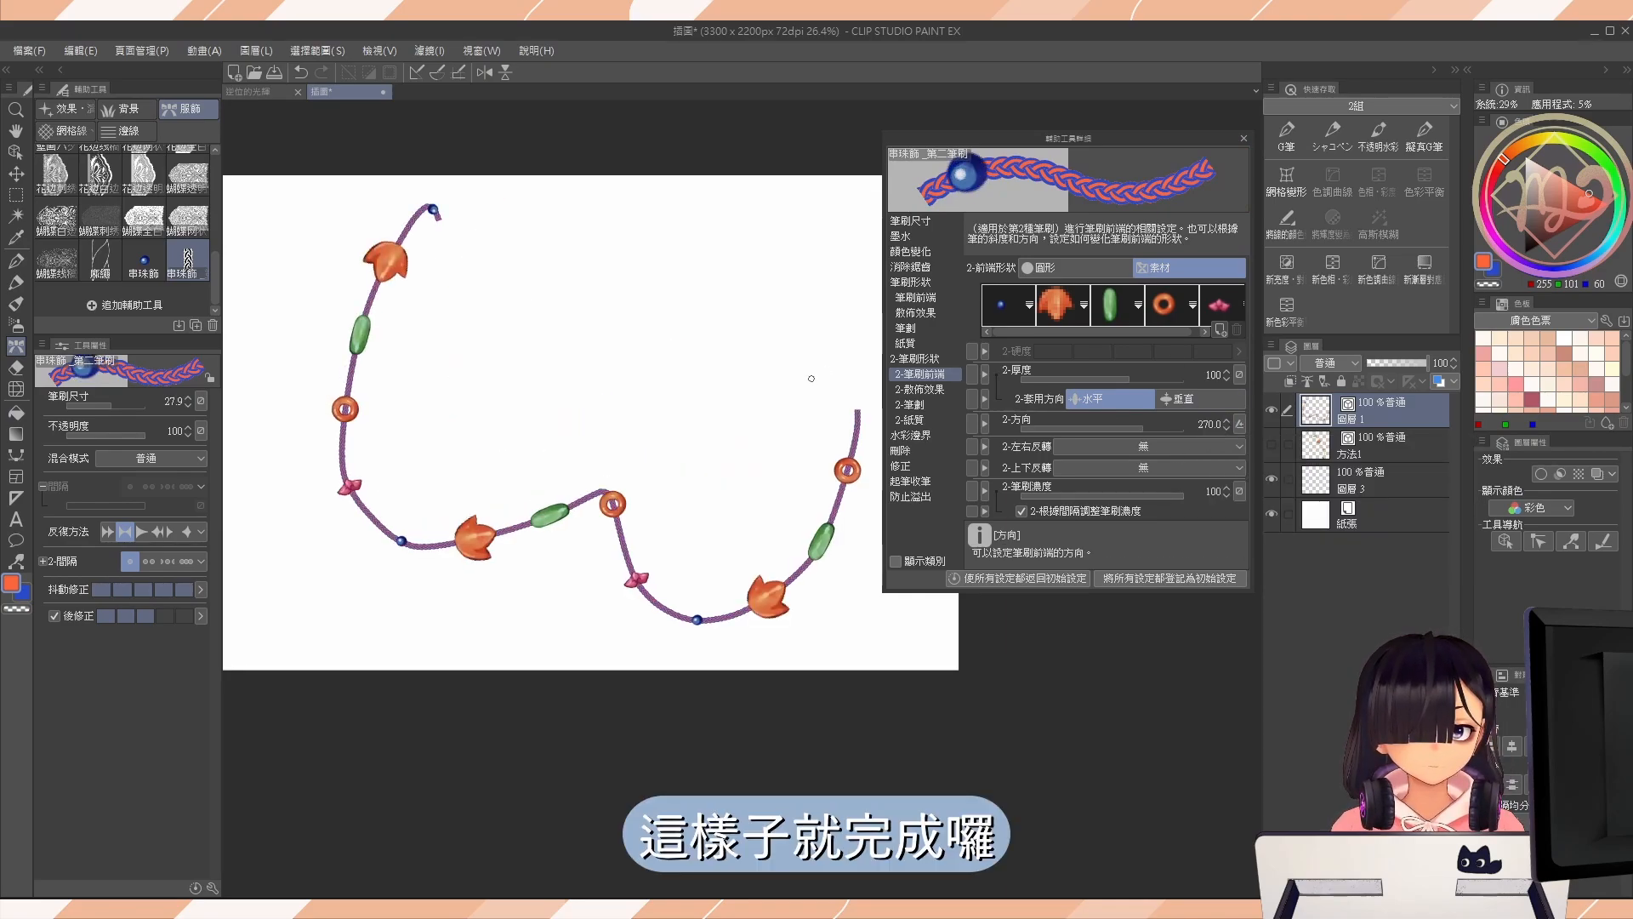
mouse_move(499, 396)
mouse_down()
mouse_move(536, 430)
mouse_move(525, 412)
mouse_up()
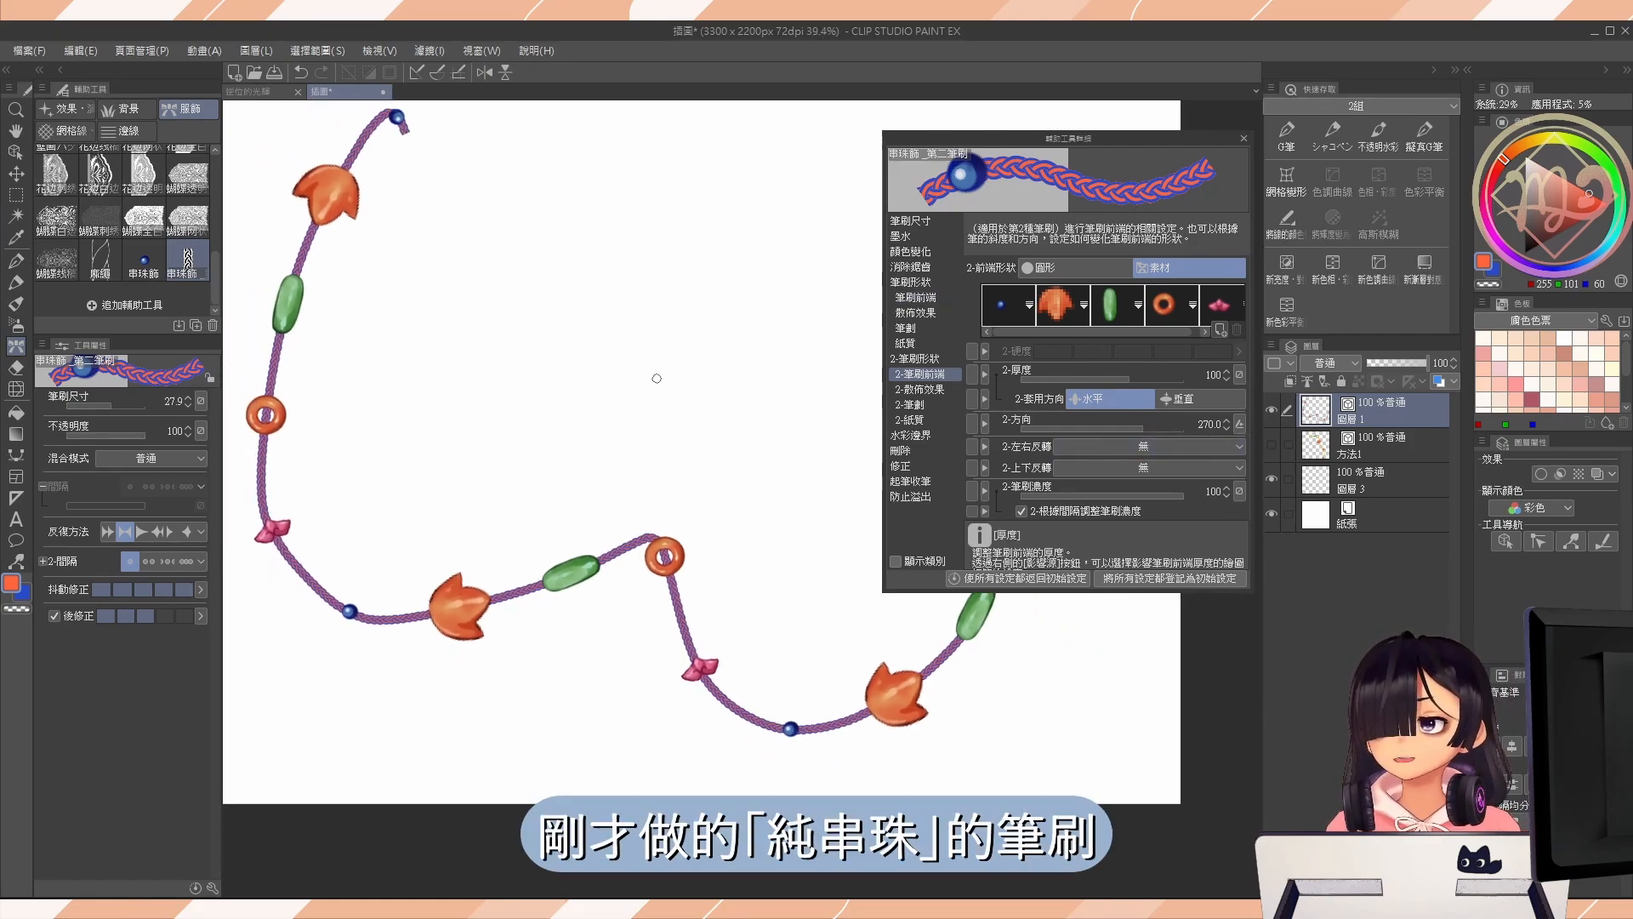
click(142, 264)
mouse_move(454, 189)
mouse_down()
mouse_move(445, 233)
mouse_move(652, 657)
mouse_up()
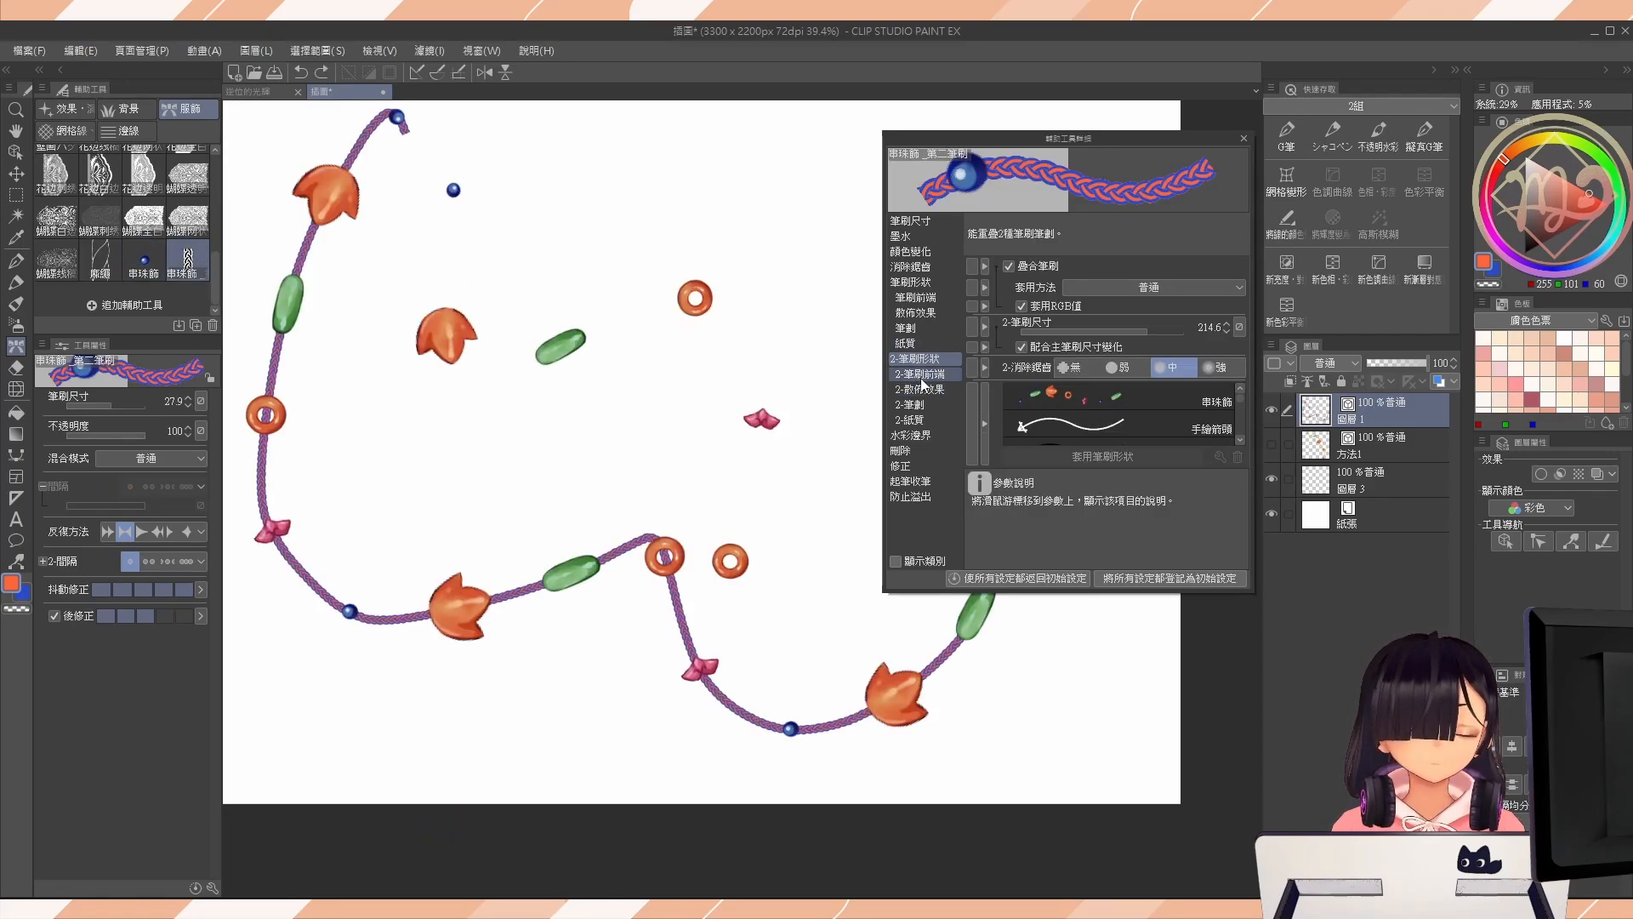
Hide 圖層 1, show the 方法1 layer, and select its beaded chain's vector line with the Object tool.
click(1270, 410)
click(1271, 444)
click(1244, 138)
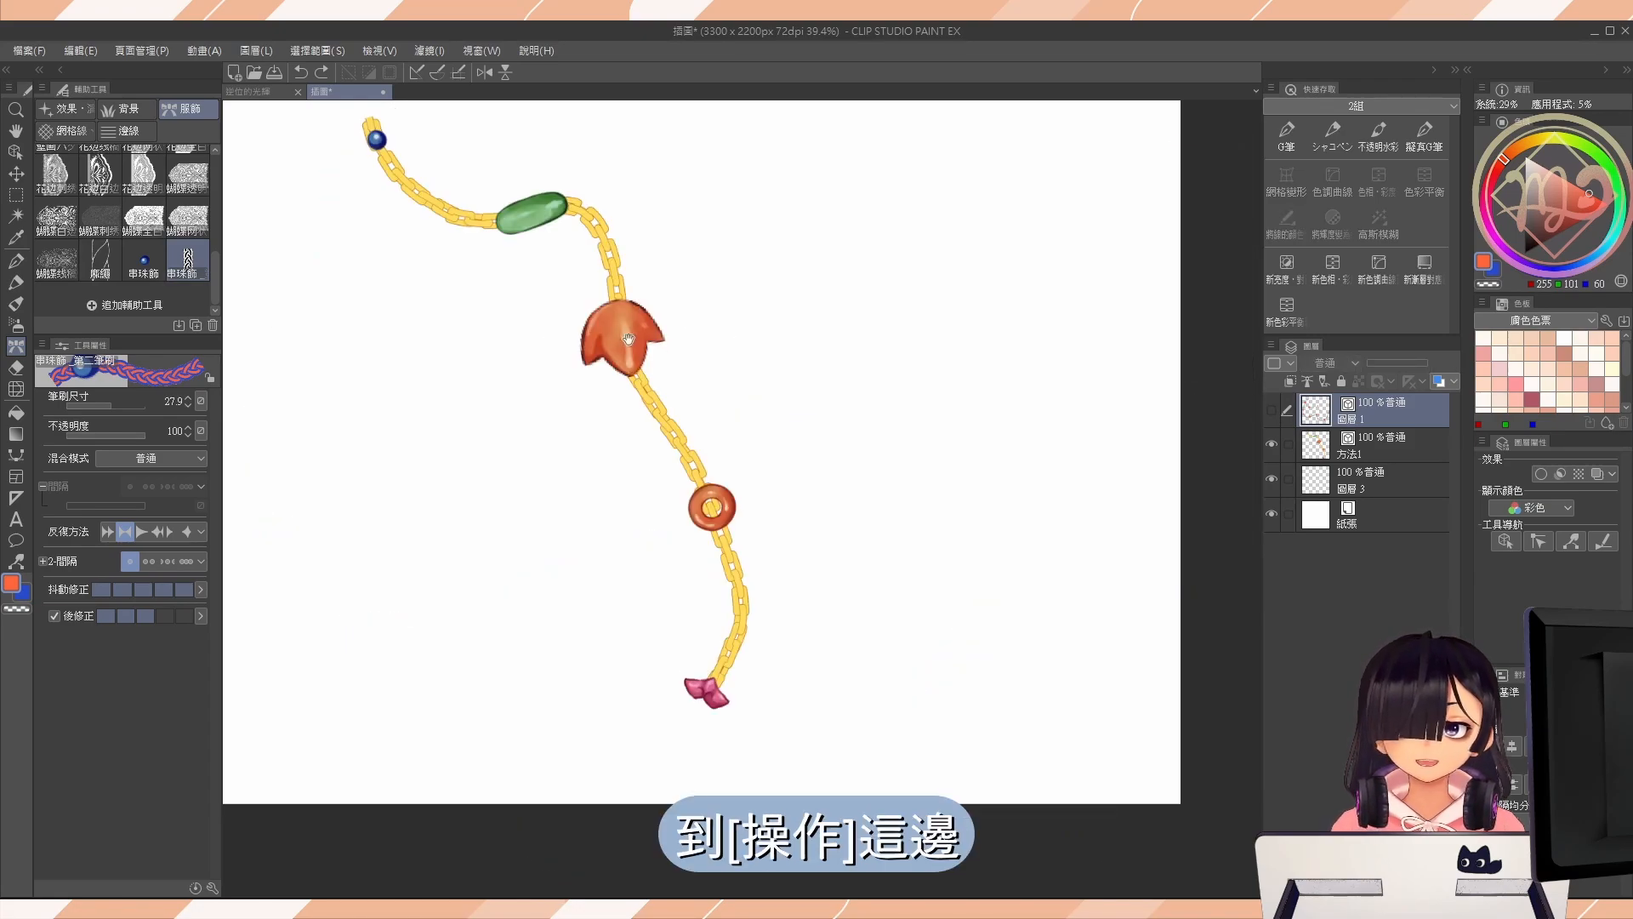
drag(493, 239, 495, 335)
click(19, 156)
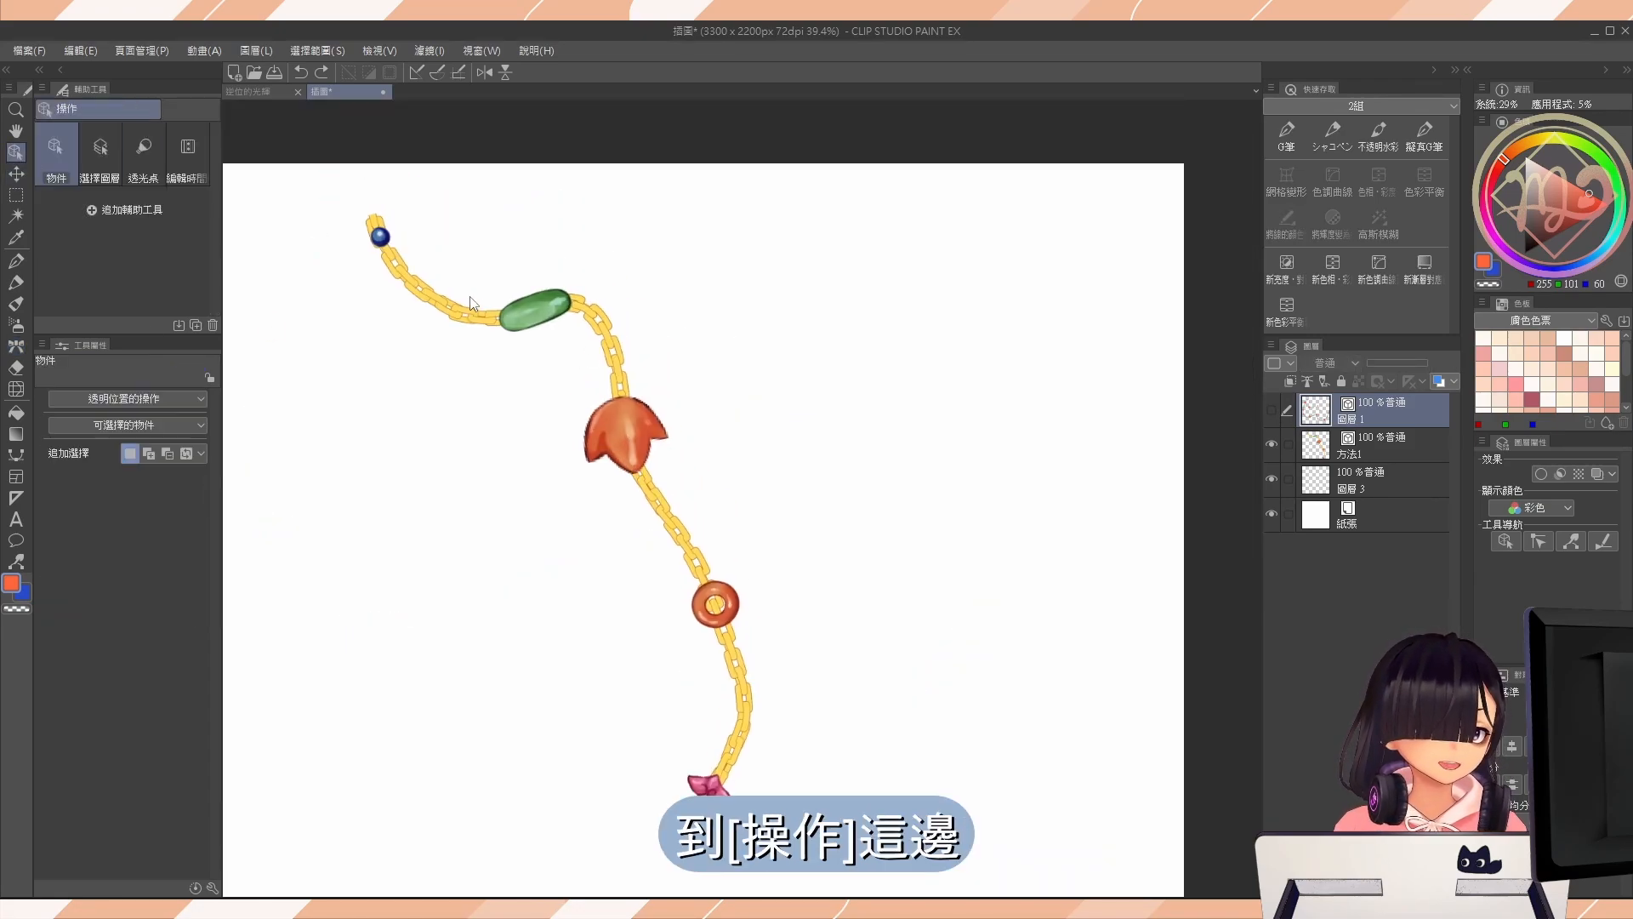
click(449, 290)
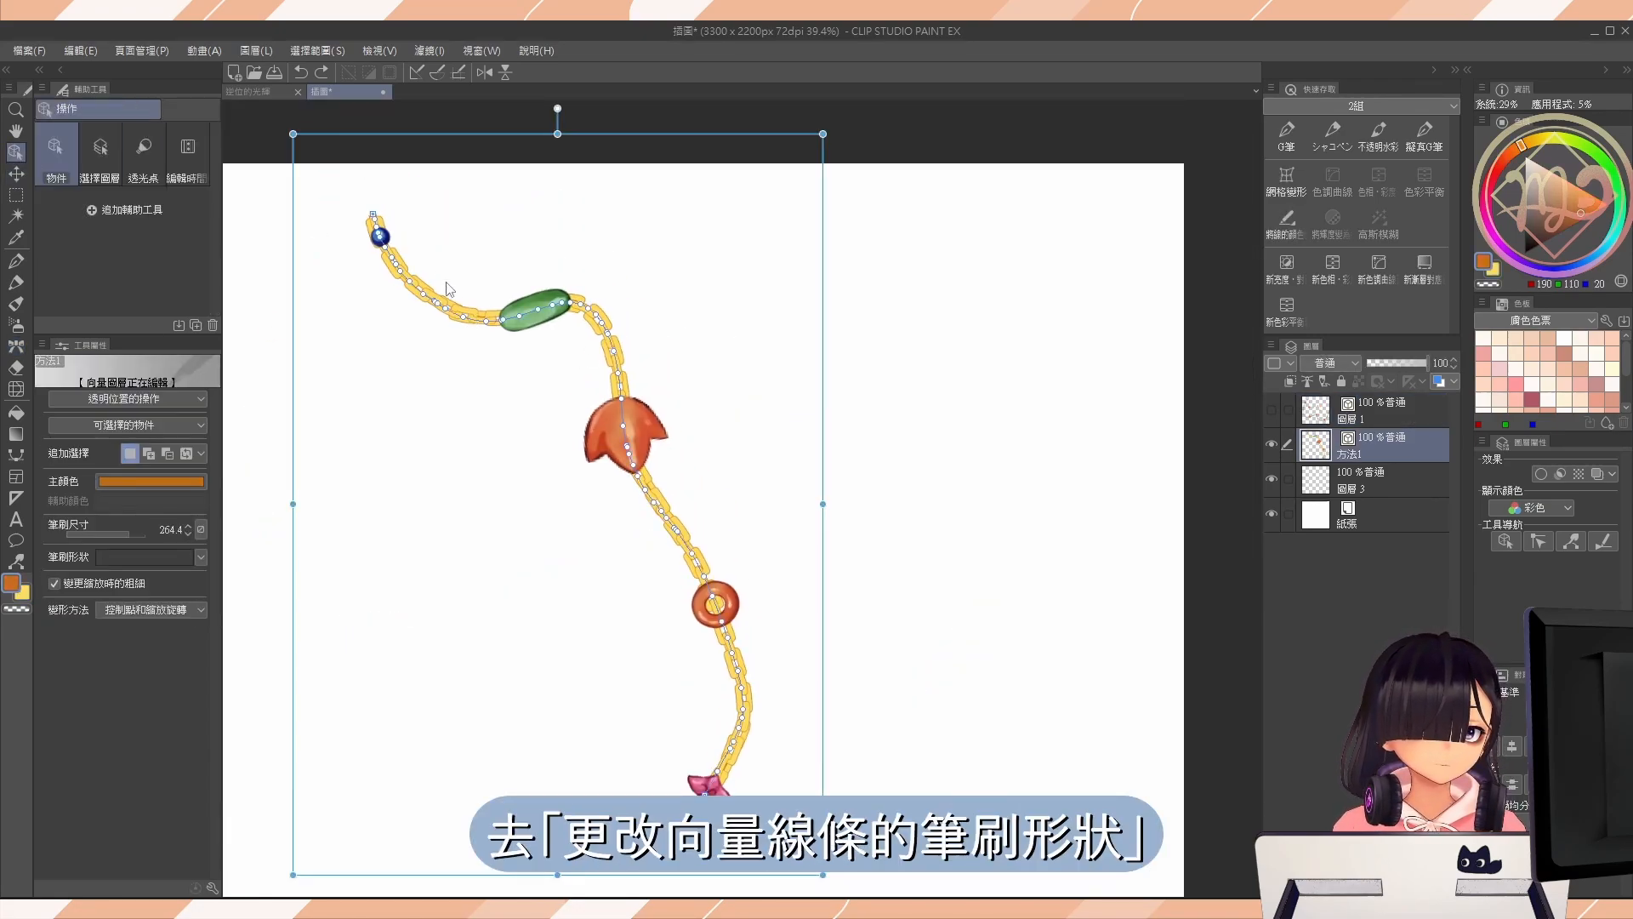
Try the 手繪箭頭 brush shape on the selected vector line, and change it to the 串珠飾 shape.
click(173, 562)
click(195, 616)
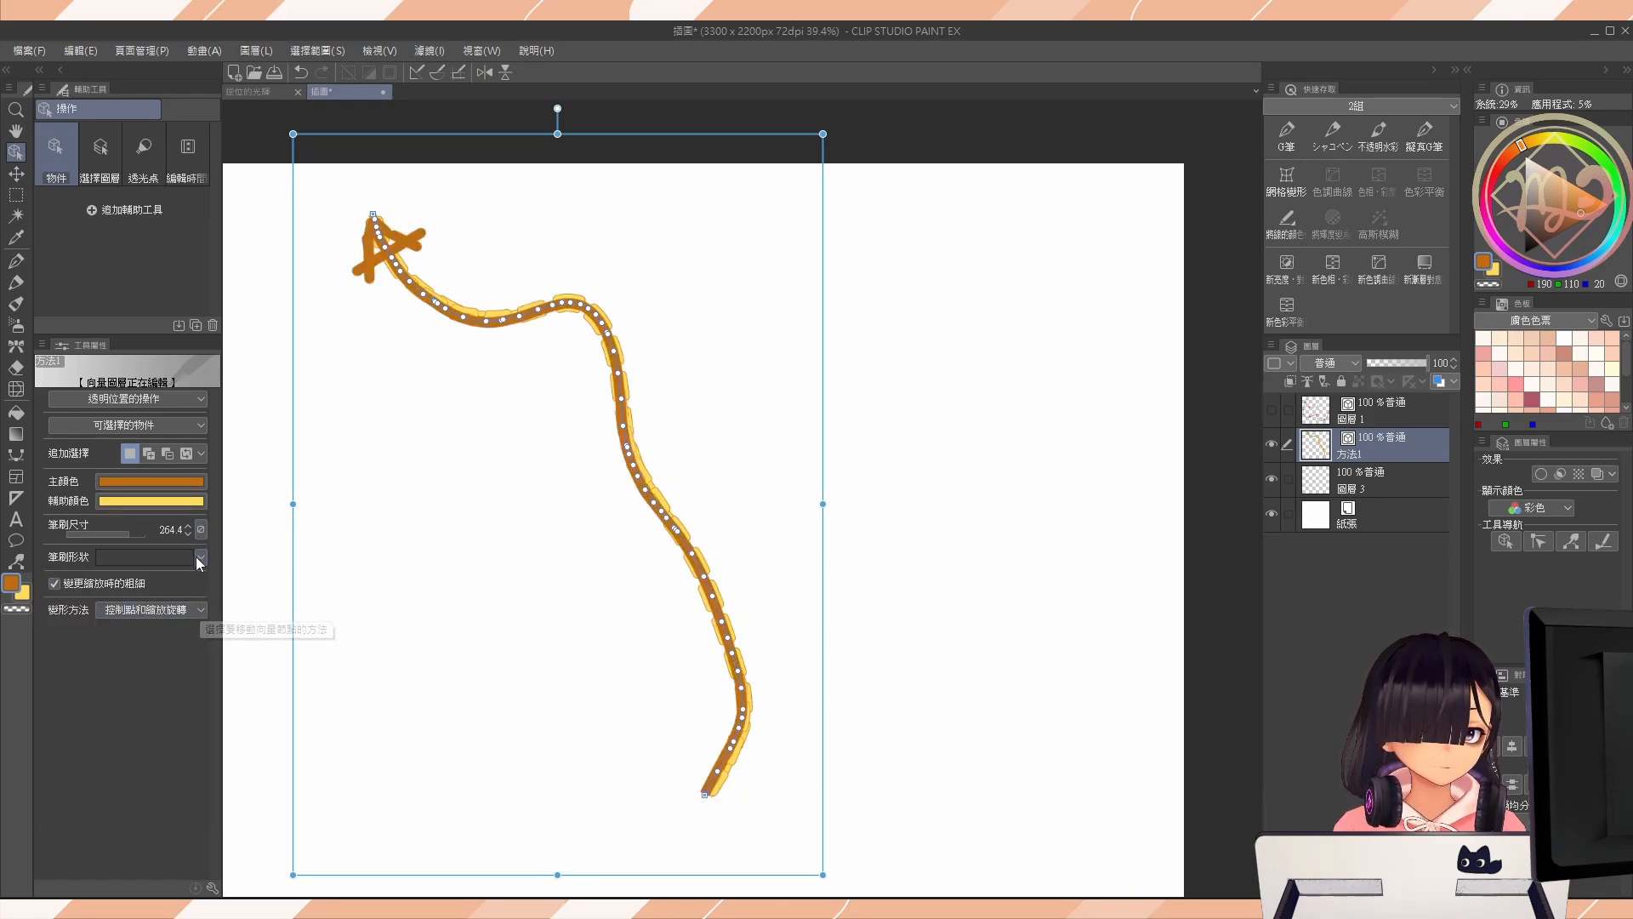
click(197, 560)
click(191, 591)
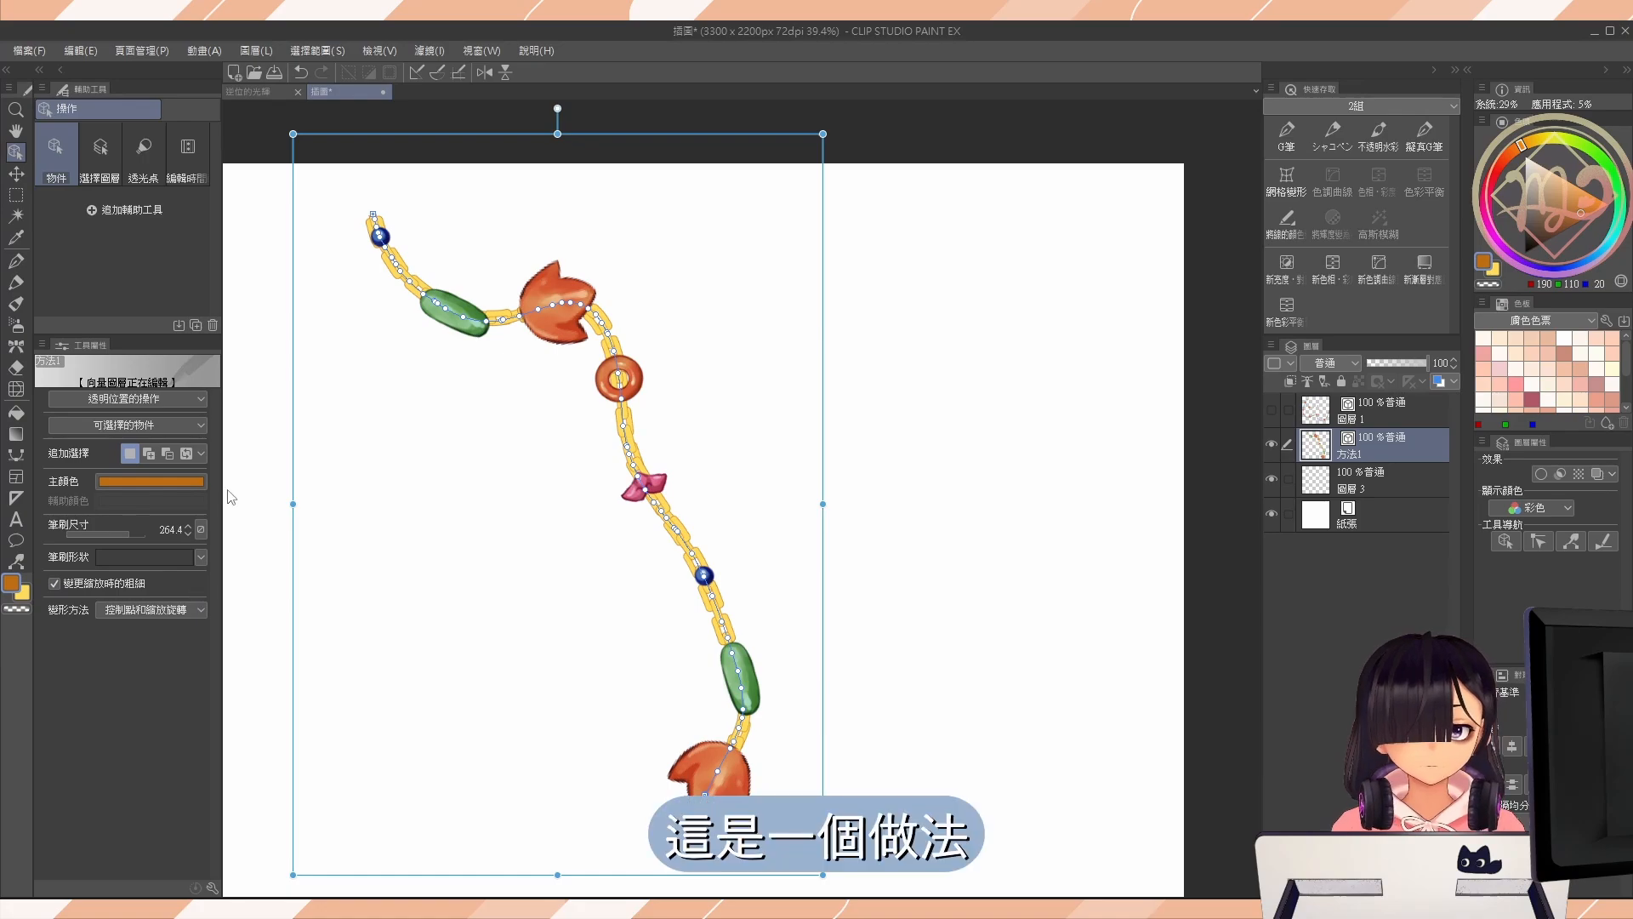
Hide 方法1, return to 圖層 1, and reopen the dual brush's detailed settings to review its rope shape and second-brush bead tips.
click(1272, 444)
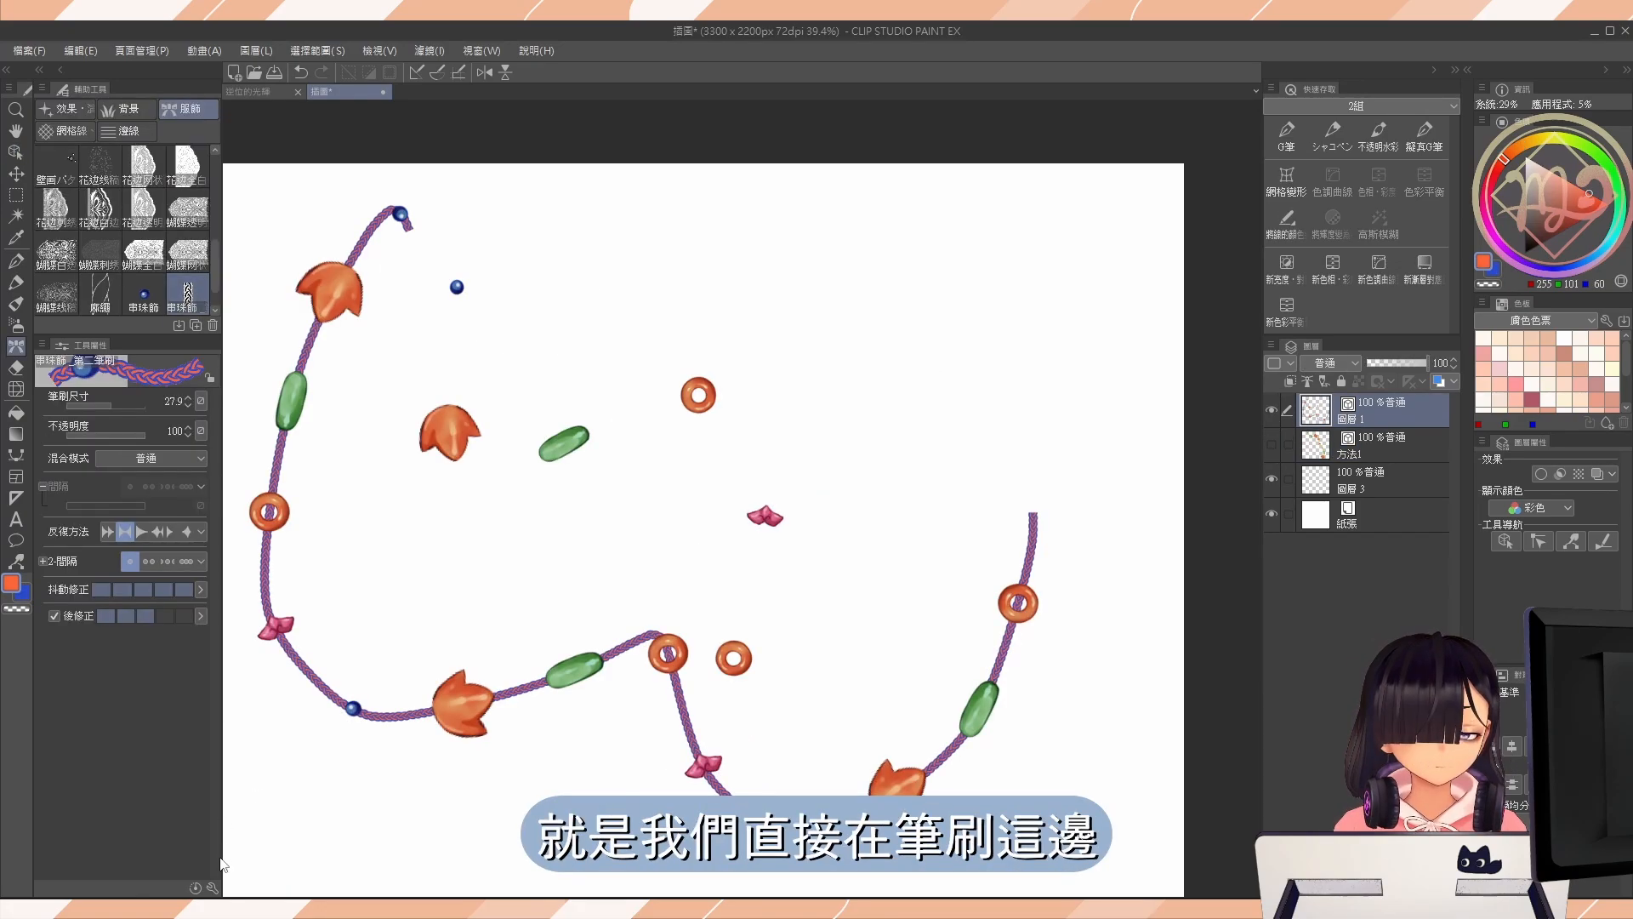
click(213, 887)
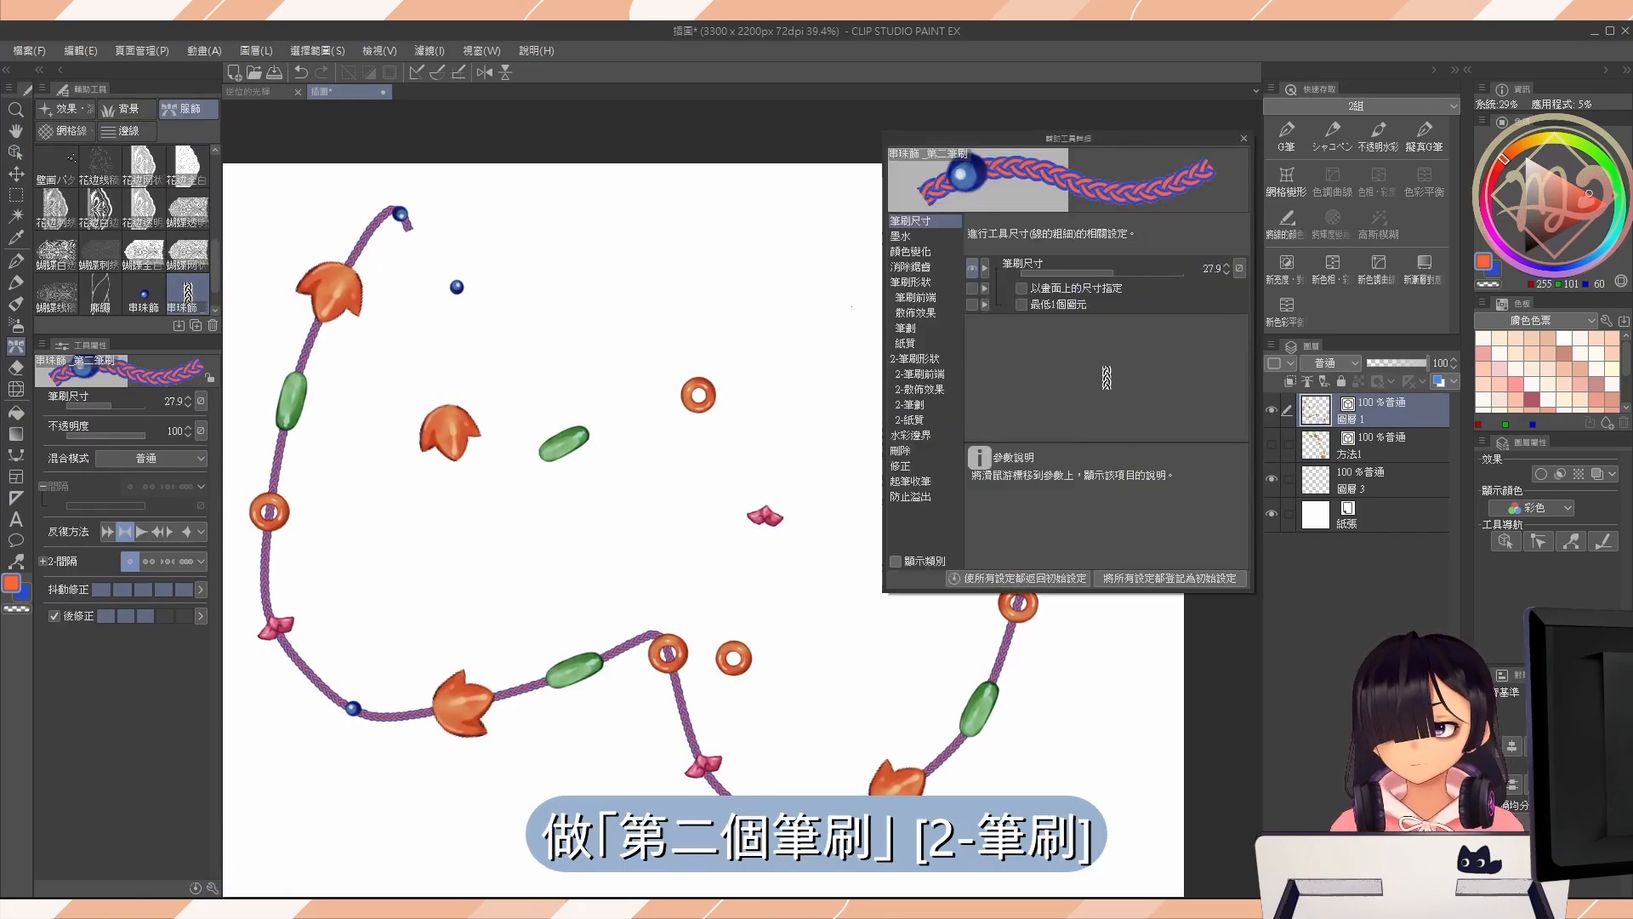
click(934, 282)
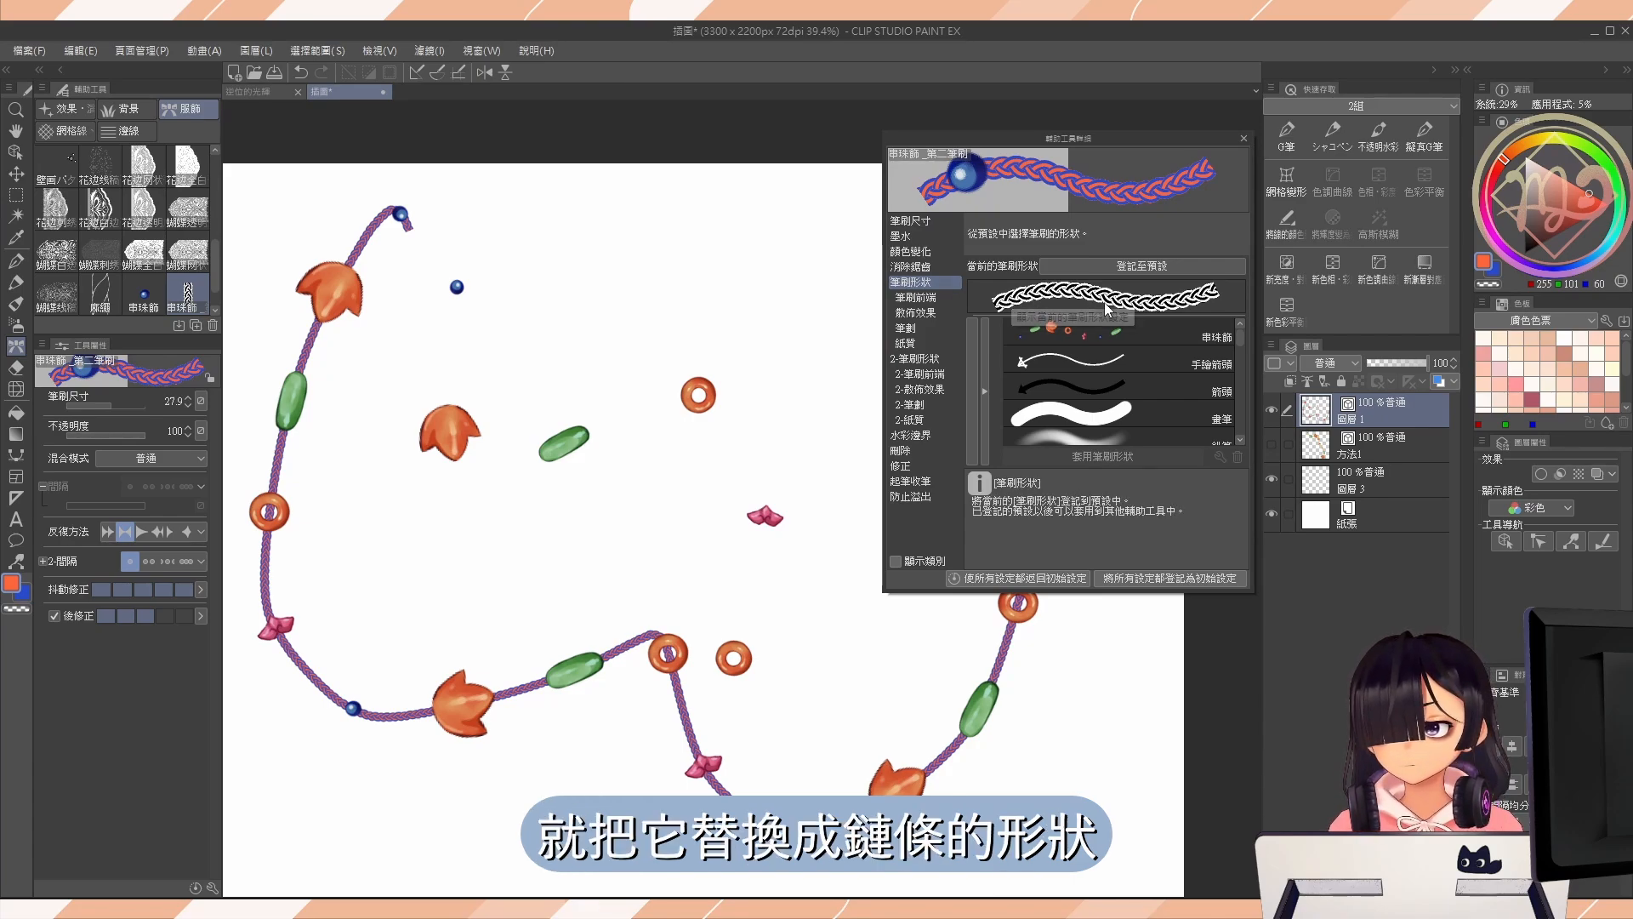
click(921, 374)
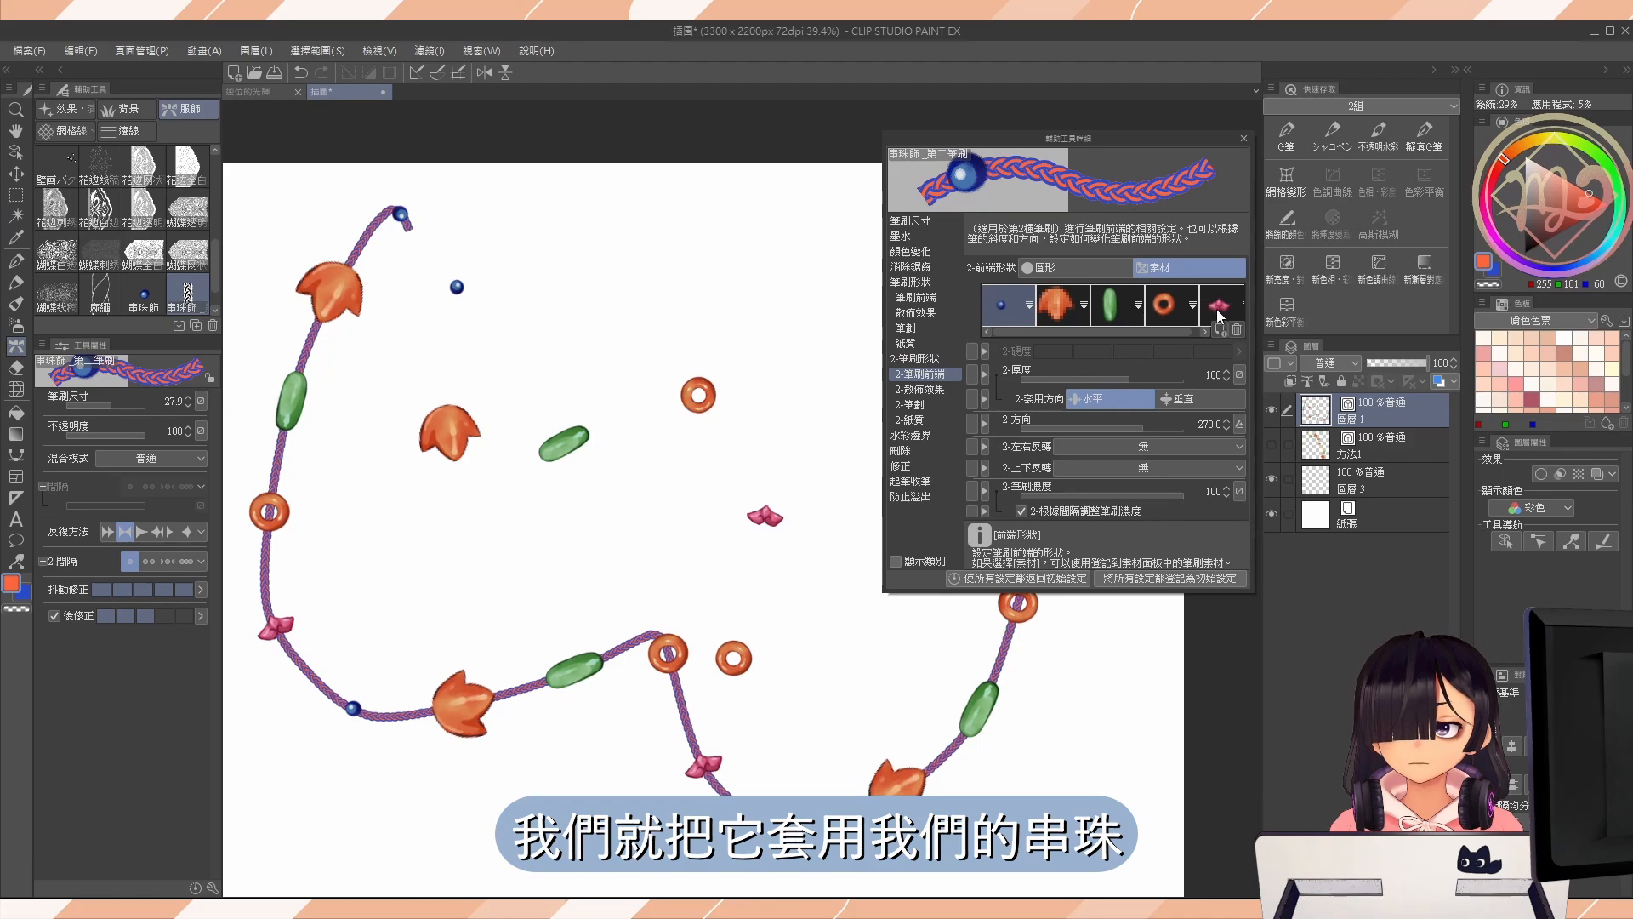
shift+click(1216, 309)
drag(1168, 332, 1177, 332)
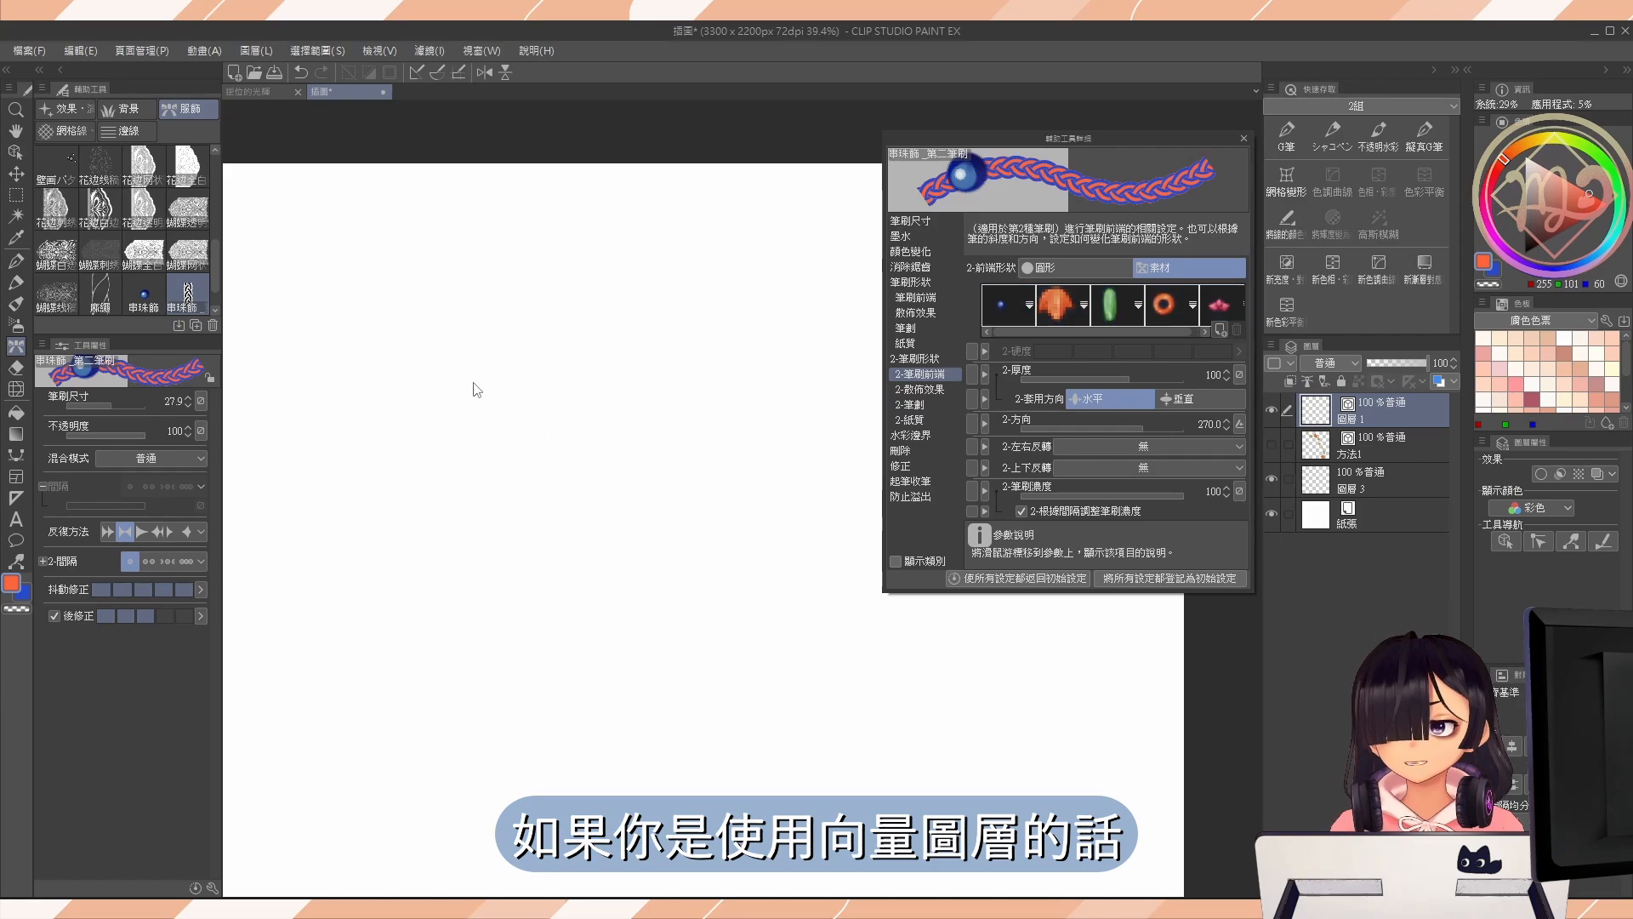
Paint a winding beaded-rope line on the emptied 圖層 1 at brush size 56.7.
mouse_move(396, 226)
mouse_down()
mouse_move(415, 589)
mouse_move(851, 794)
mouse_move(950, 757)
mouse_up()
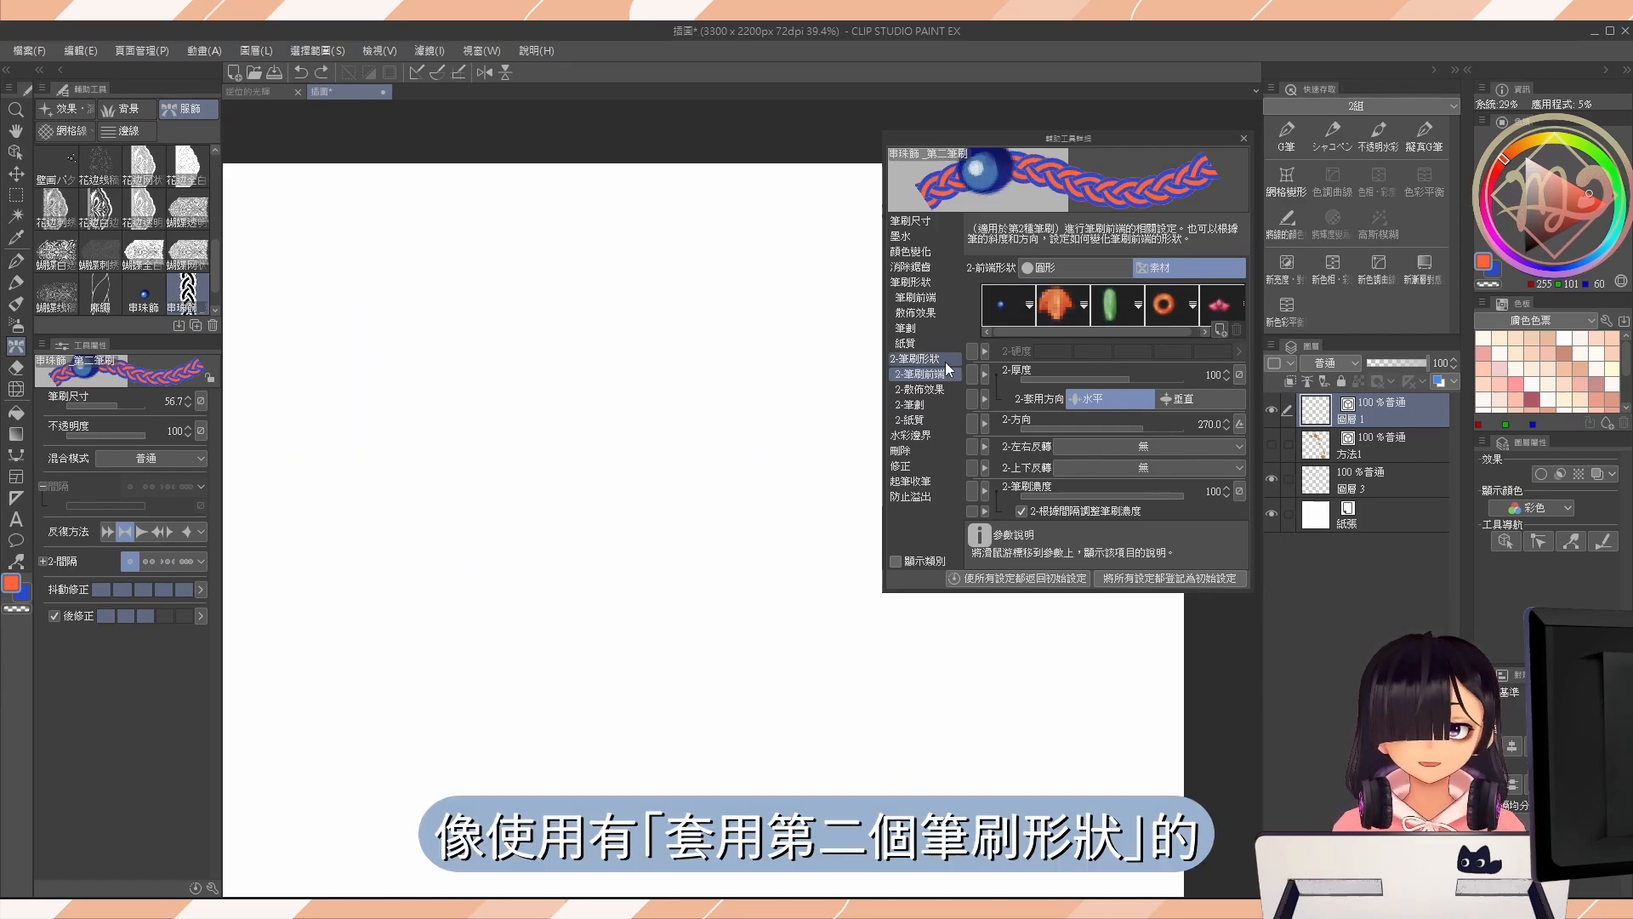
click(919, 359)
mouse_move(399, 223)
mouse_down()
mouse_move(379, 243)
mouse_move(812, 775)
mouse_move(1012, 782)
mouse_up()
Reduce the drawn vector line's 2-筆刷尺寸 to 254.1 using the Object tool.
key(o)
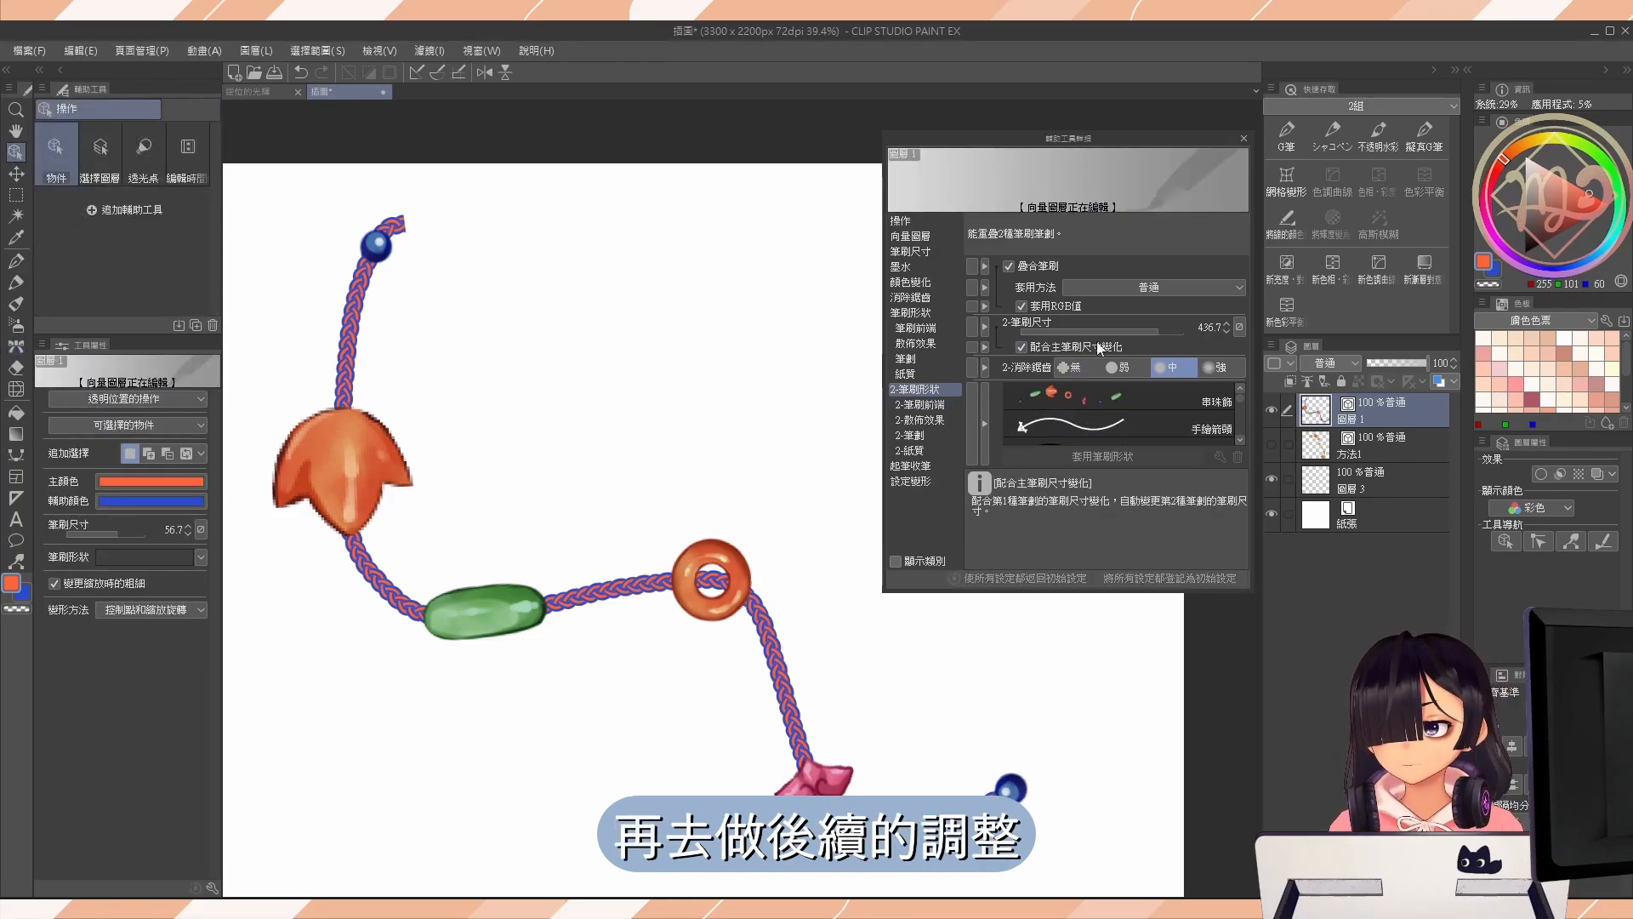
mouse_move(1140, 334)
mouse_down()
mouse_move(1165, 340)
mouse_move(1150, 340)
mouse_up()
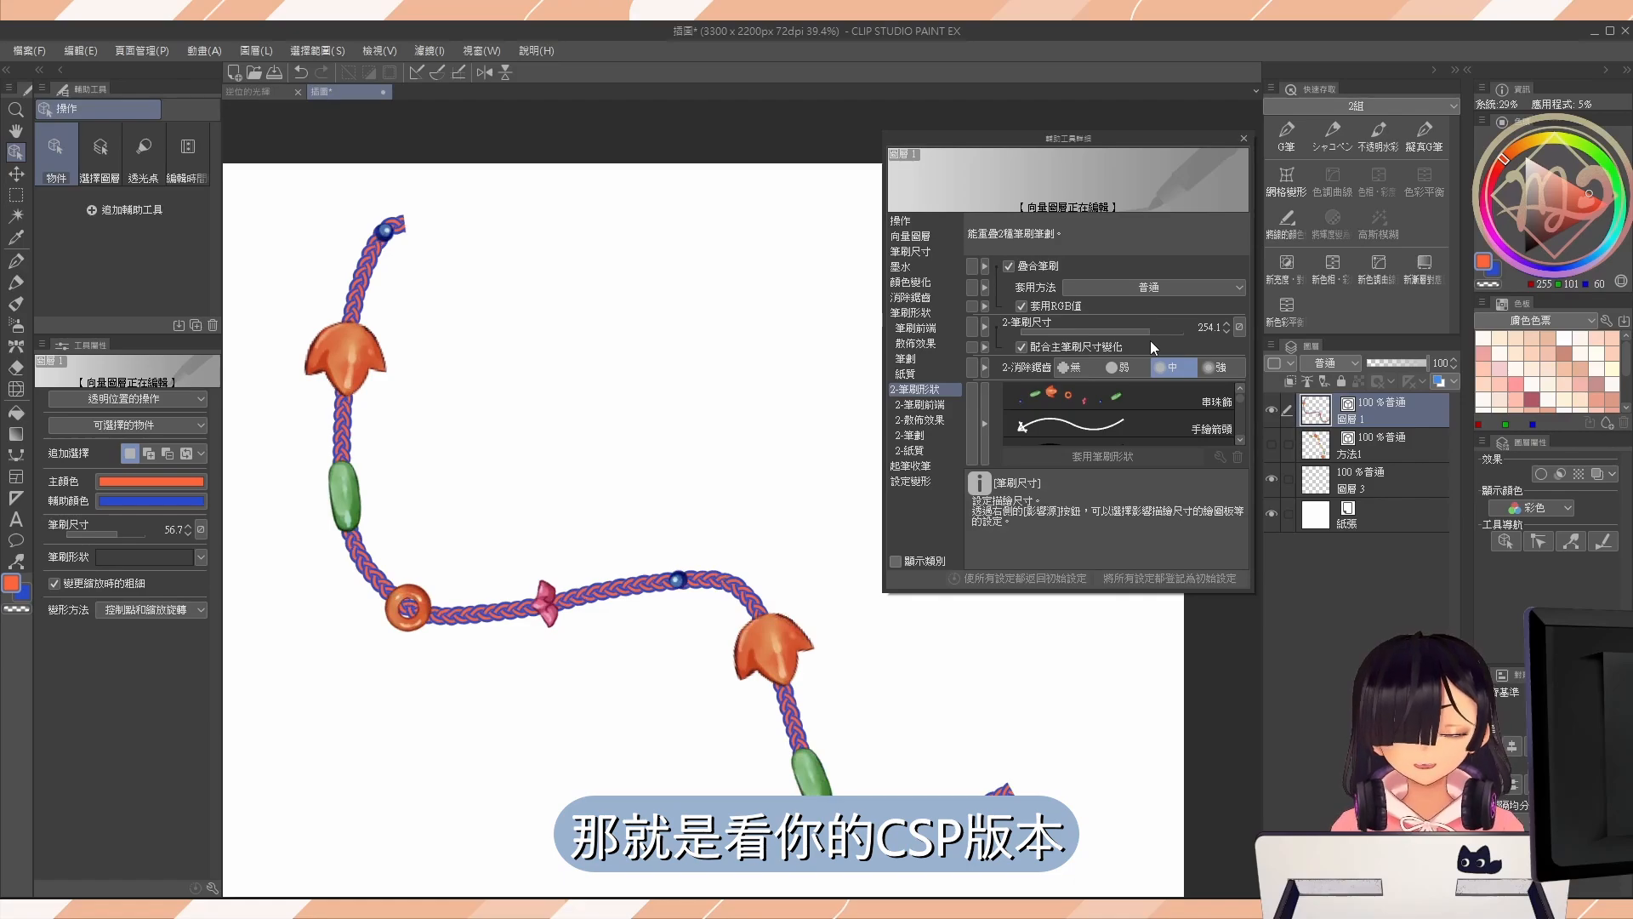